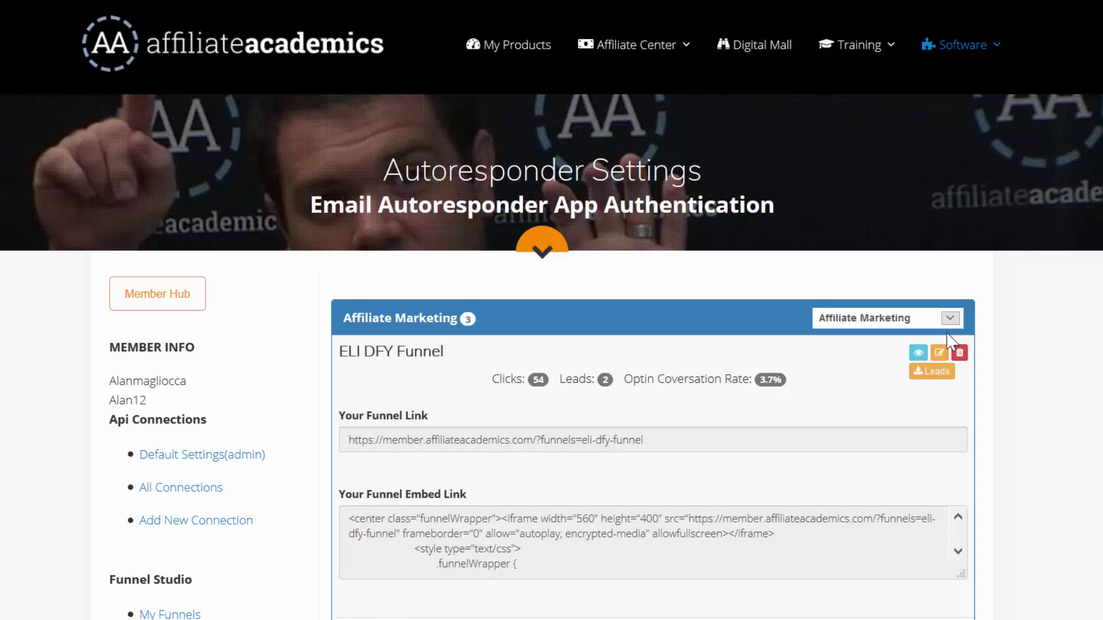
# Filter the funnel list to the Hottest Offers category.
pyautogui.scroll(-3, 949, 341)
pyautogui.click(844, 117)
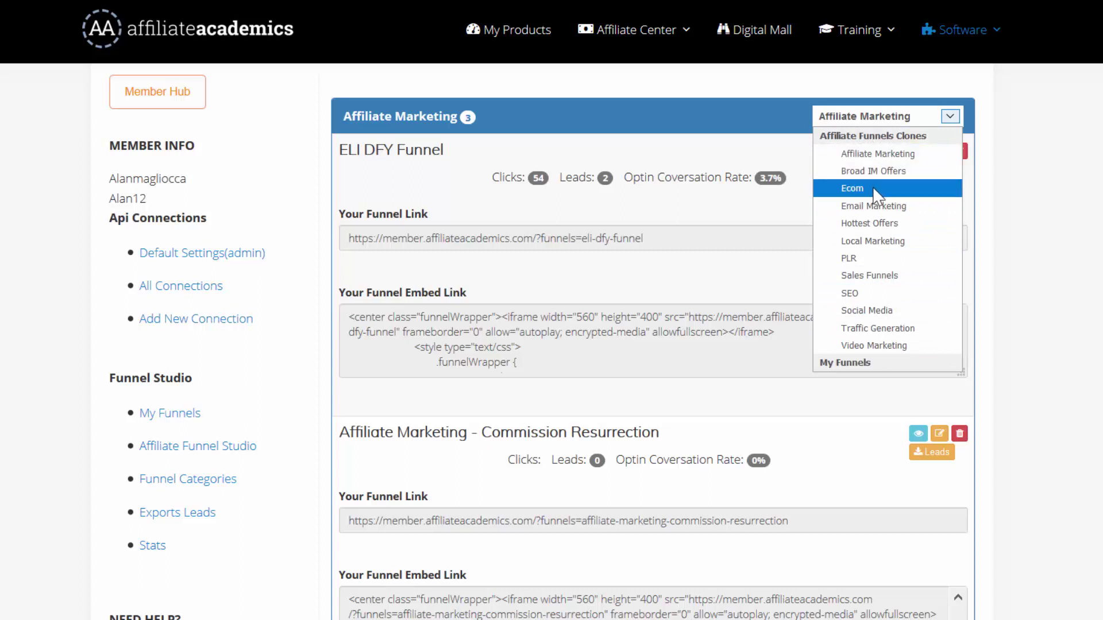
pyautogui.click(873, 232)
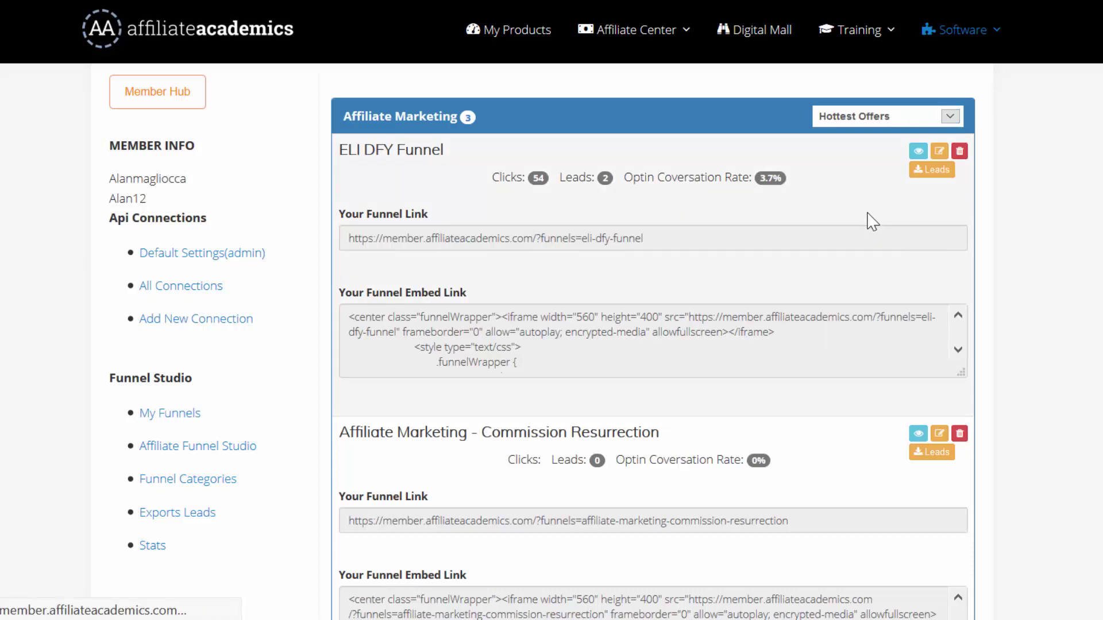
pyautogui.scroll(4, 862, 217)
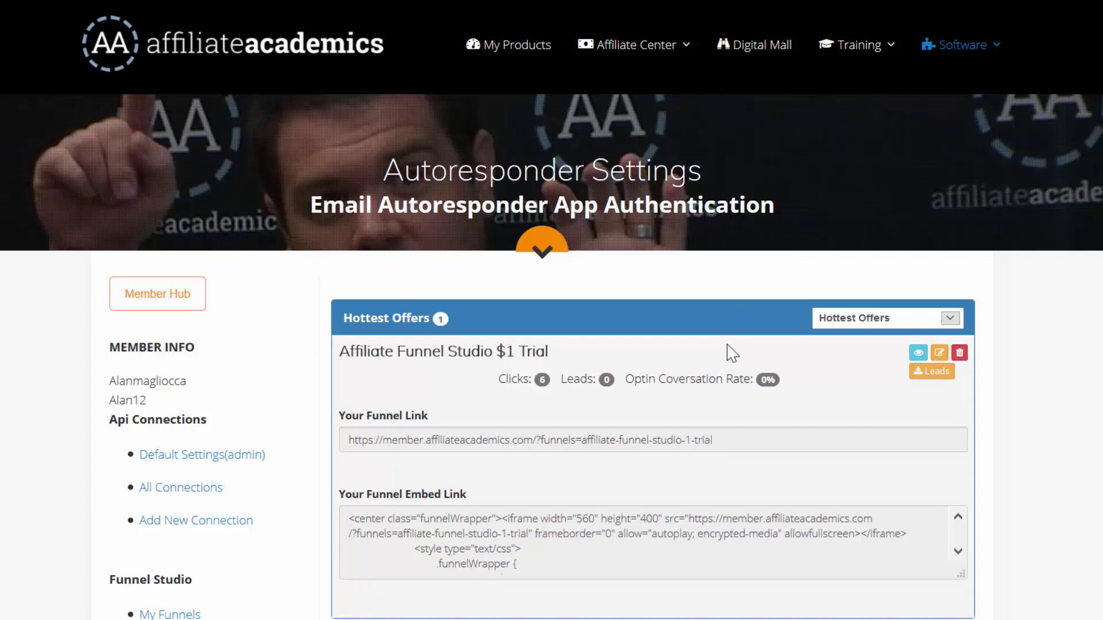
# Copy the funnel link of the Affiliate Funnel Studio $1 Trial funnel.
pyautogui.click(679, 444)
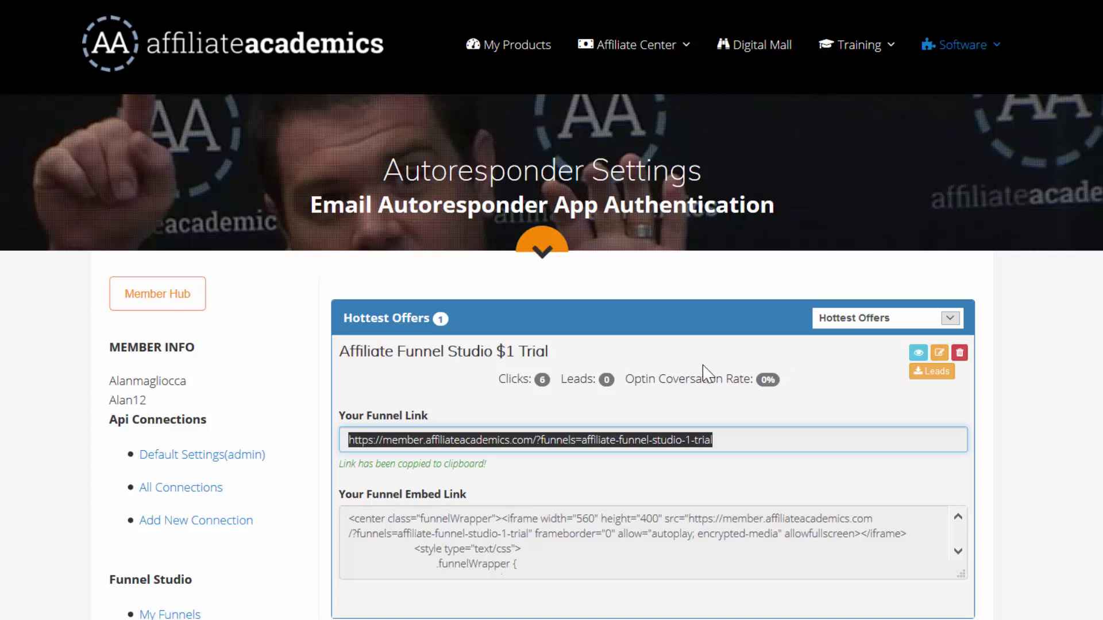
pyautogui.scroll(-2, 701, 374)
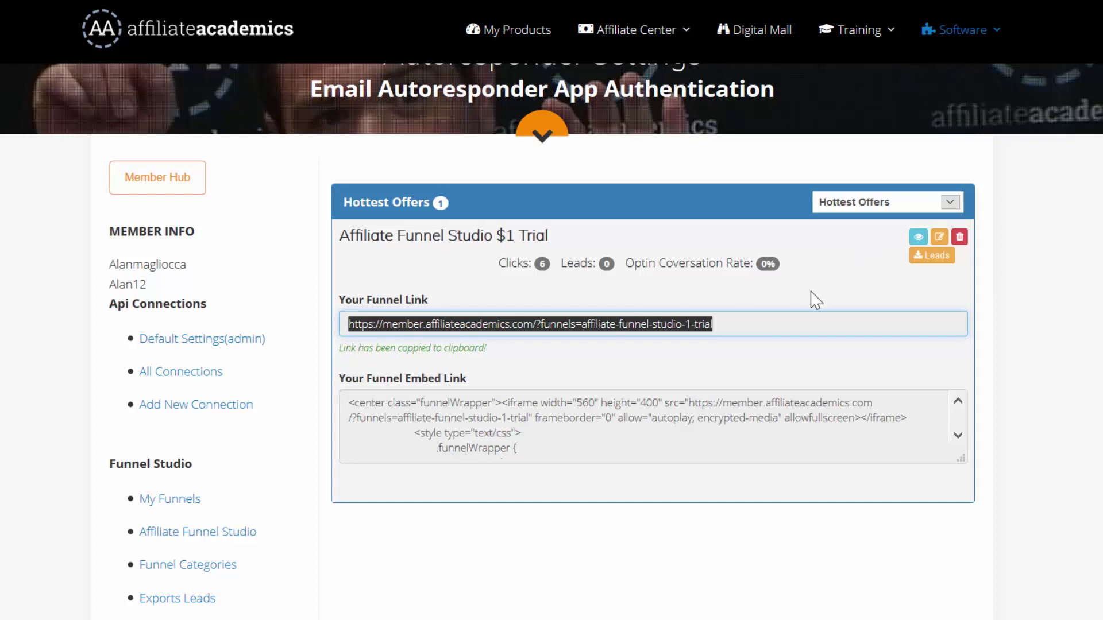
pyautogui.scroll(2, 812, 300)
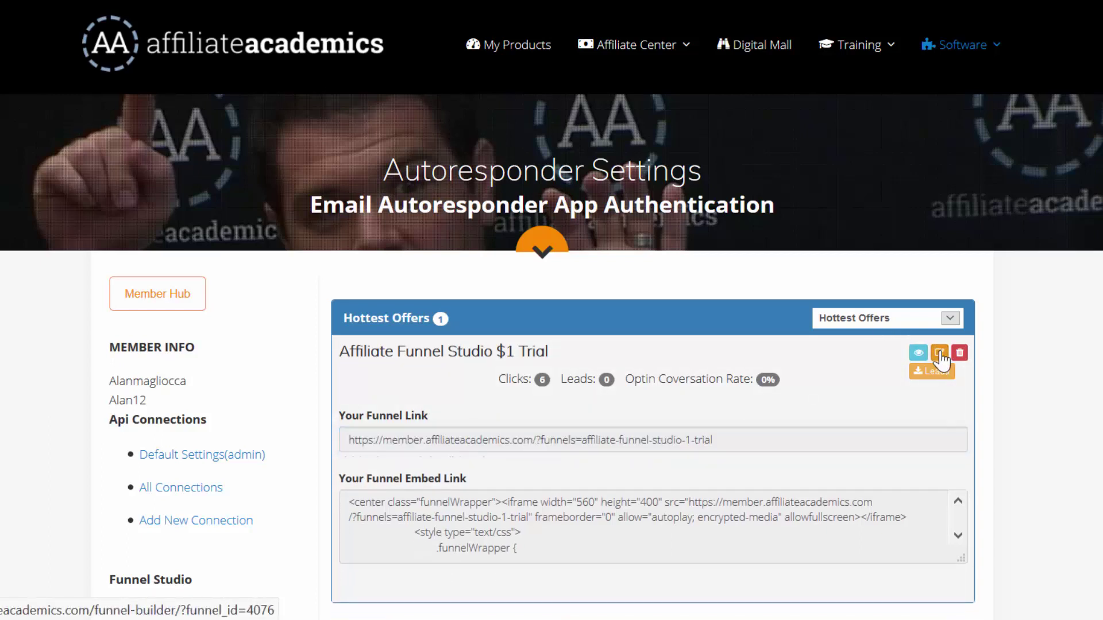
# Open the Affiliate Funnel Studio $1 Trial funnel for editing and look over the builder hints, settings sections and funnel name.
pyautogui.click(917, 348)
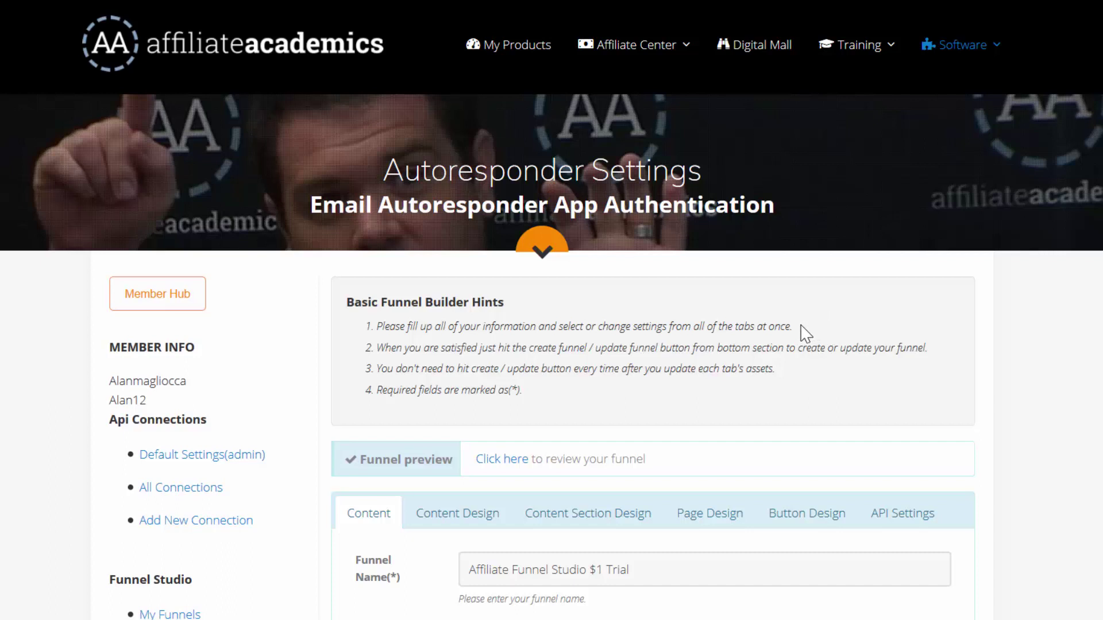
pyautogui.scroll(-5, 806, 333)
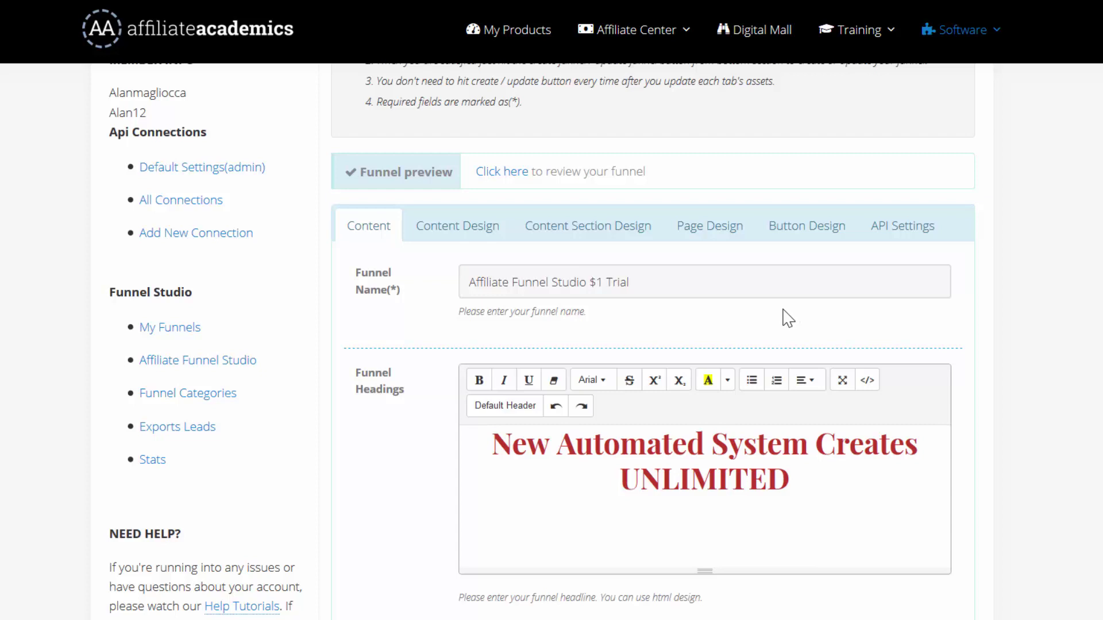
pyautogui.scroll(2, 781, 341)
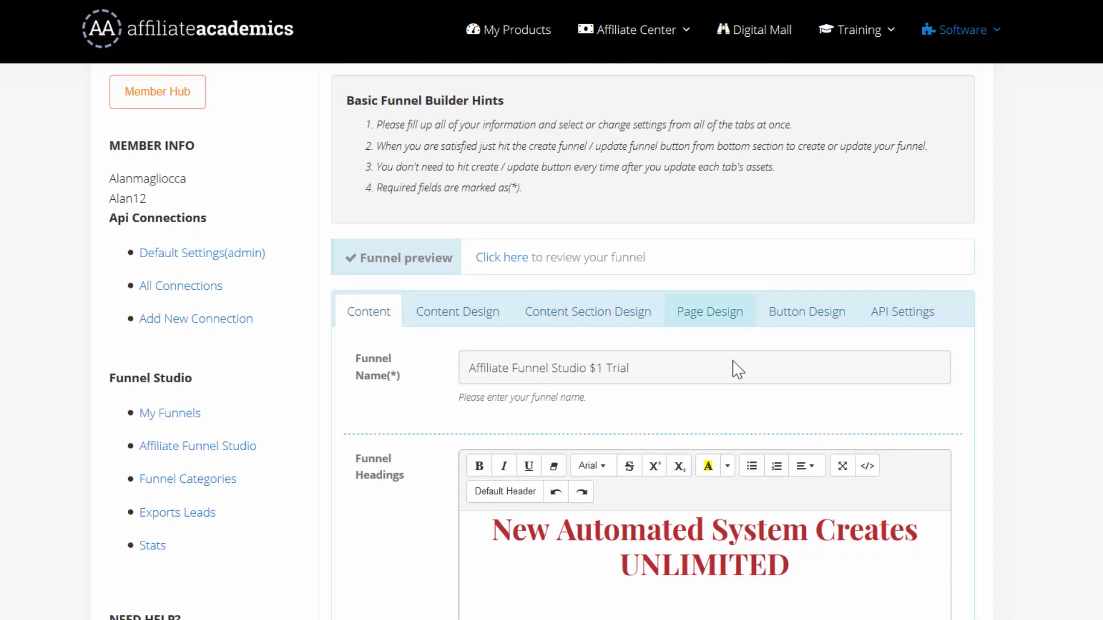
pyautogui.scroll(2, 706, 339)
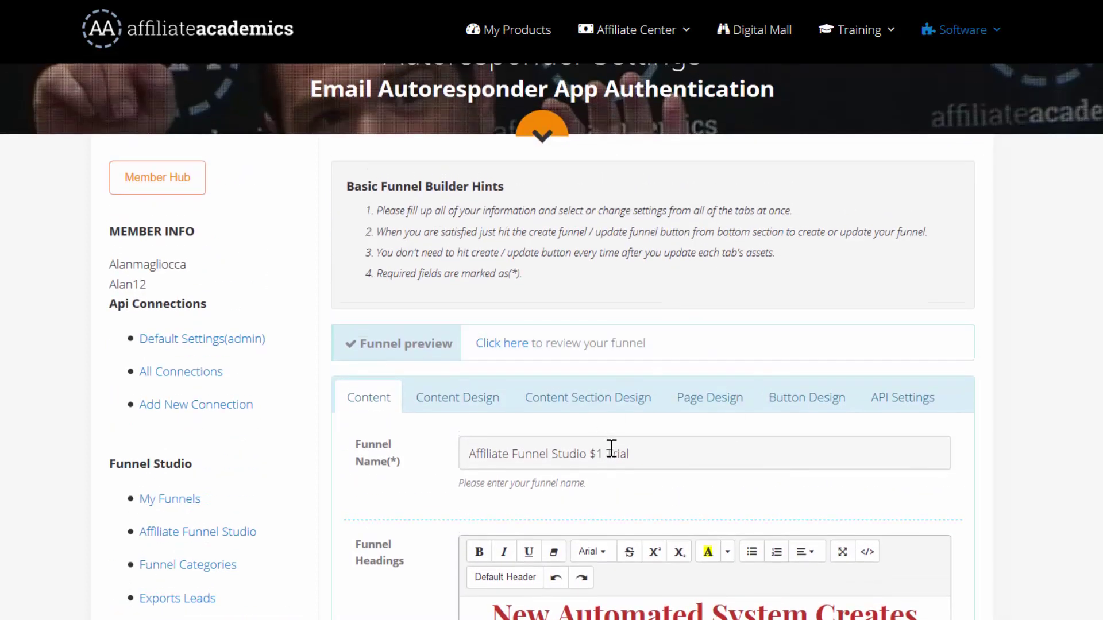
pyautogui.scroll(-2, 733, 423)
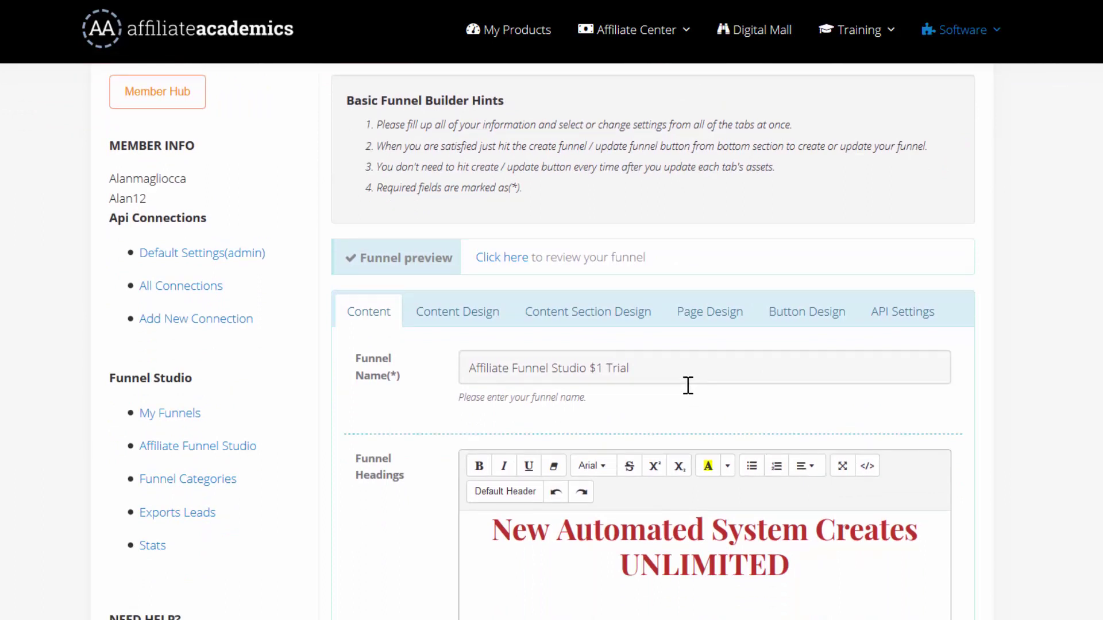
pyautogui.scroll(-4, 688, 384)
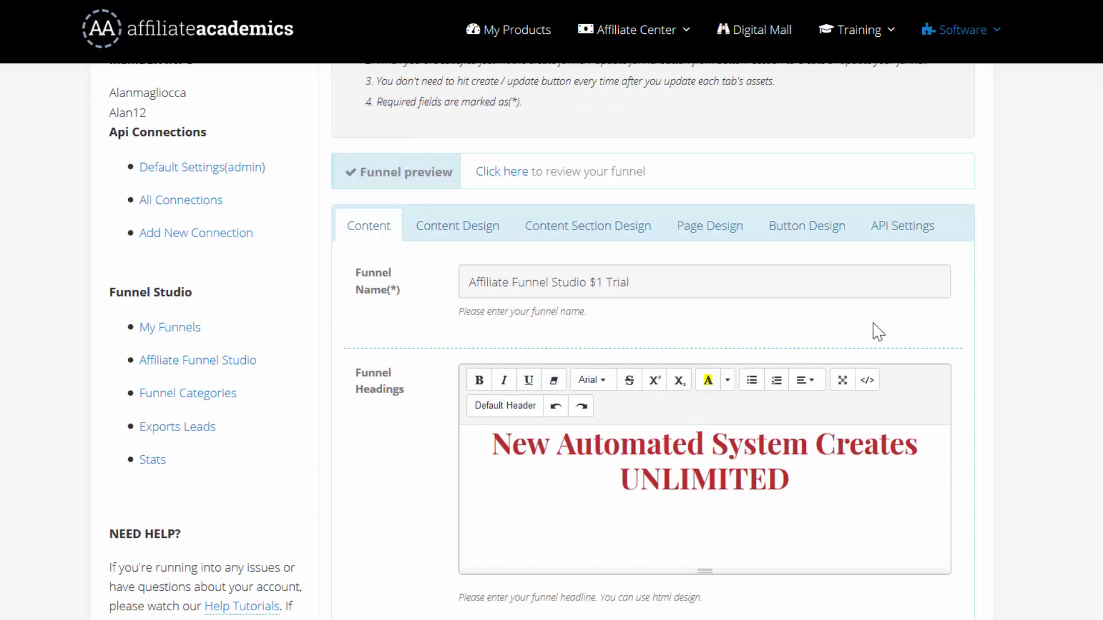
# Examine the funnel's content settings from the headings through header media, extra content and terms to the redirect URL.
pyautogui.scroll(-7, 981, 317)
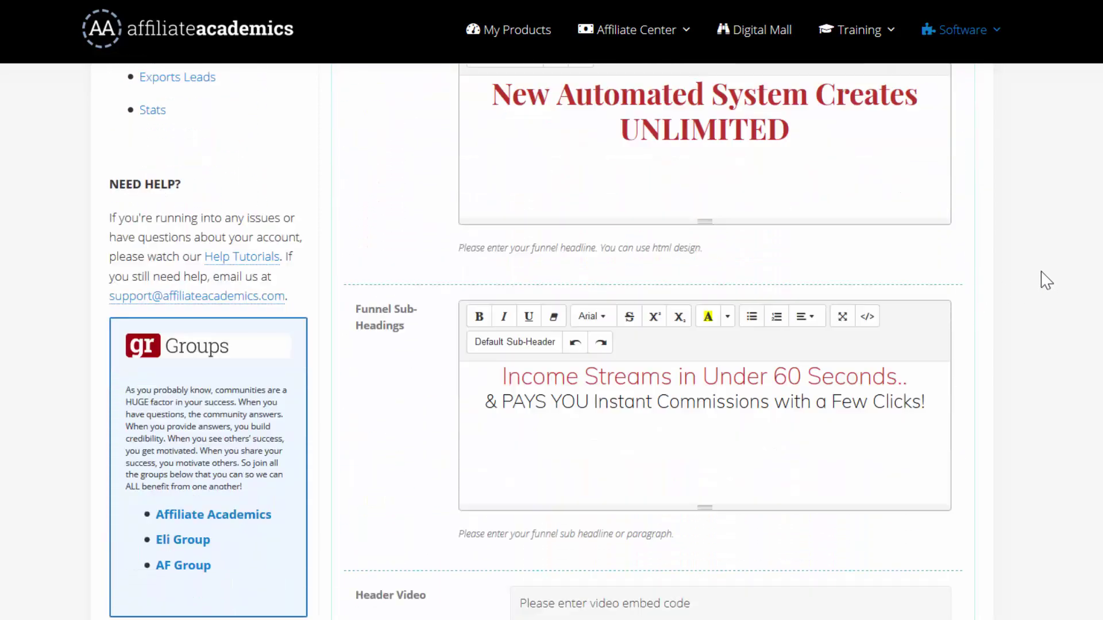
pyautogui.scroll(-7, 1038, 276)
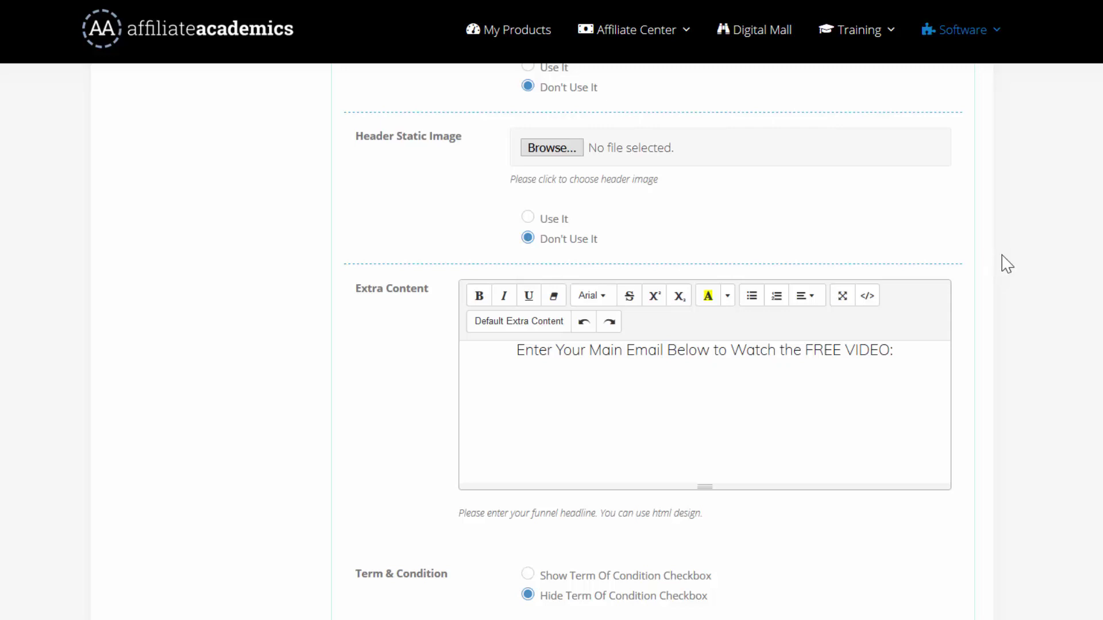
pyautogui.scroll(-5, 1005, 264)
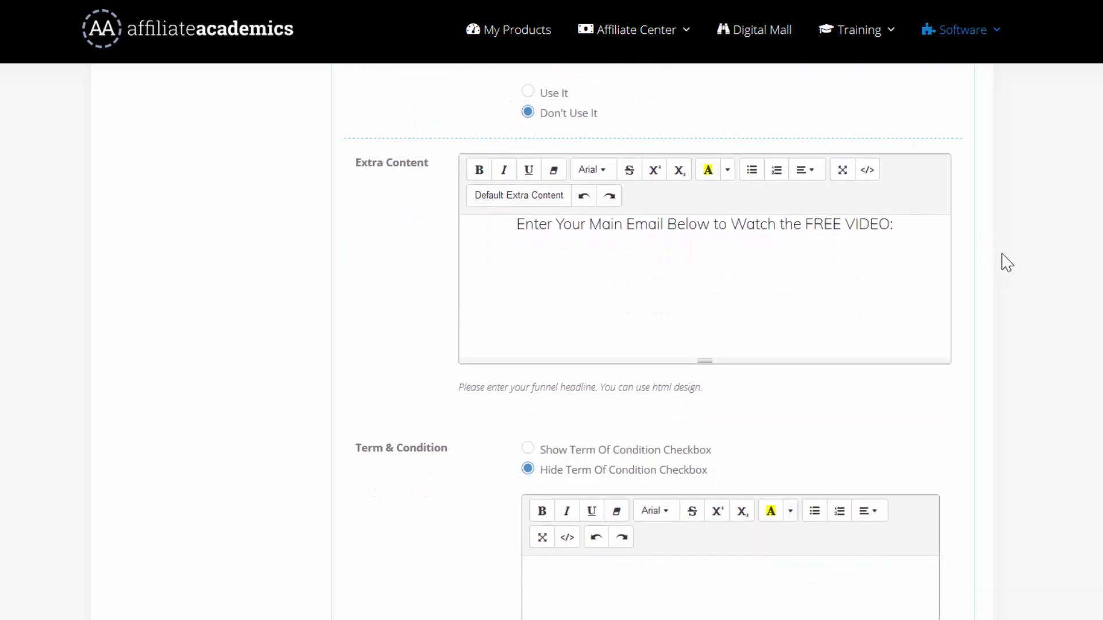
pyautogui.scroll(-3, 1025, 265)
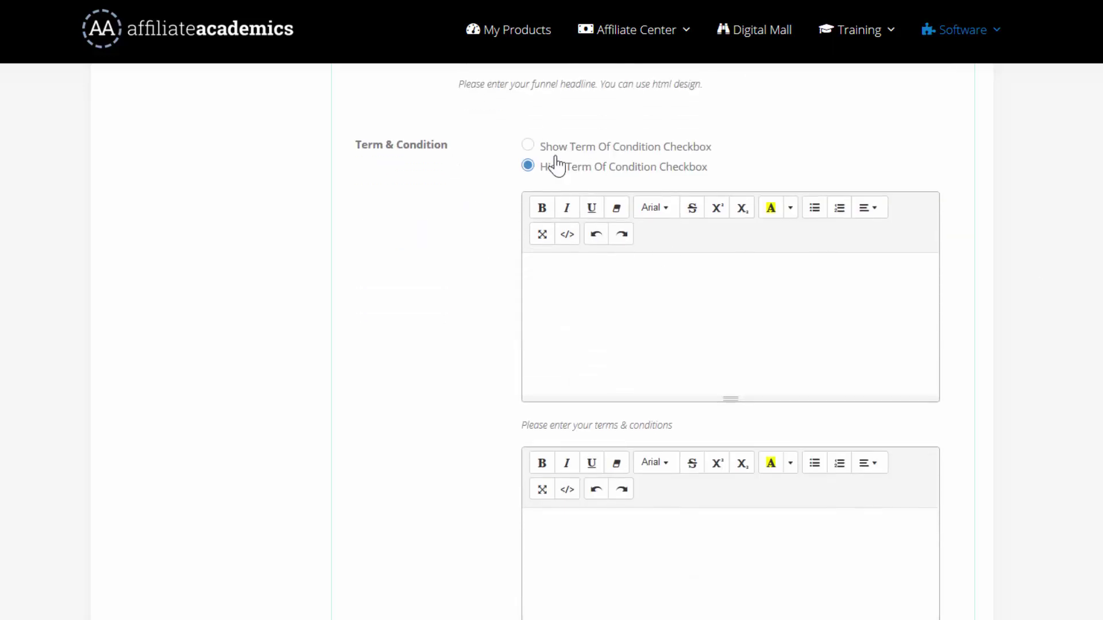
pyautogui.scroll(-3, 977, 264)
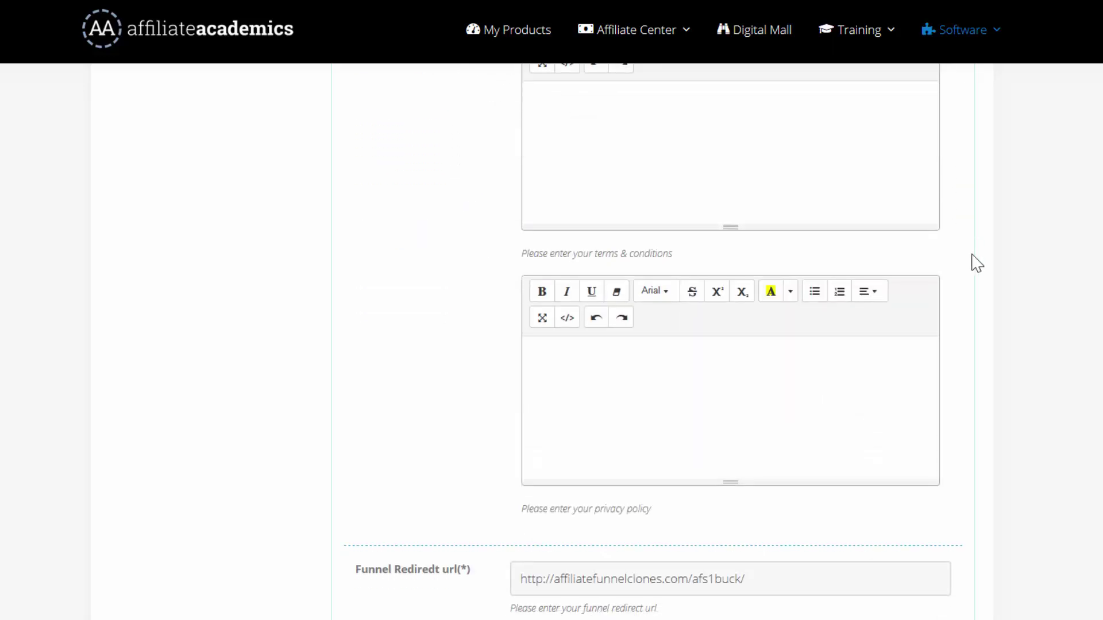
pyautogui.scroll(-2, 977, 263)
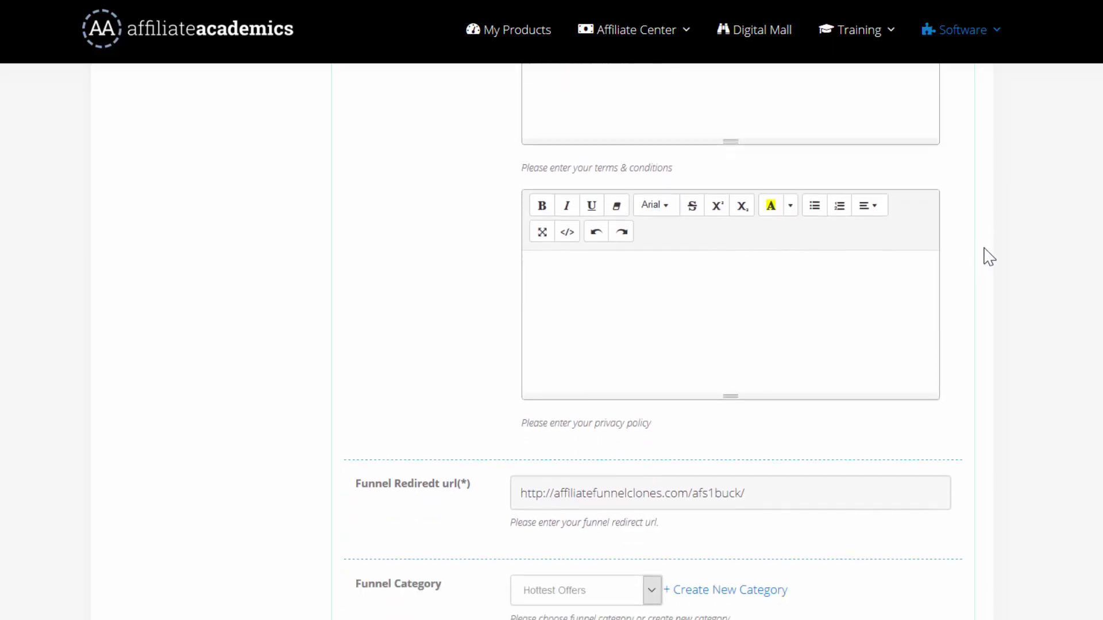
pyautogui.scroll(-3, 989, 257)
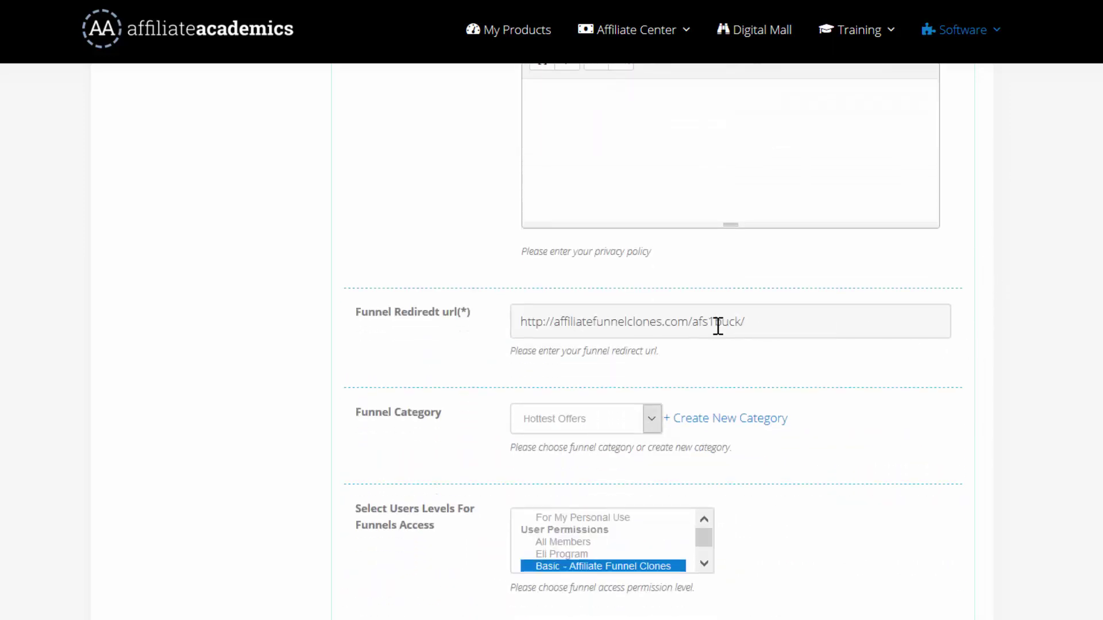
# Highlight the address in the funnel's redirect URL field and the hint beneath it.
pyautogui.moveTo(765, 322); pyautogui.dragTo(457, 322)
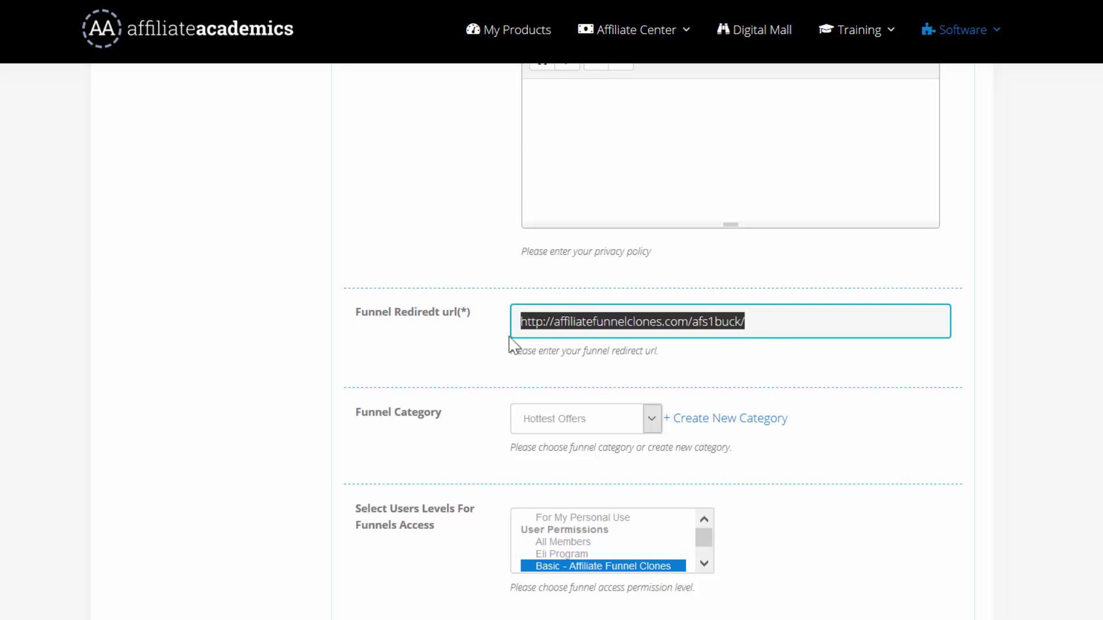
pyautogui.moveTo(509, 351); pyautogui.dragTo(660, 359)
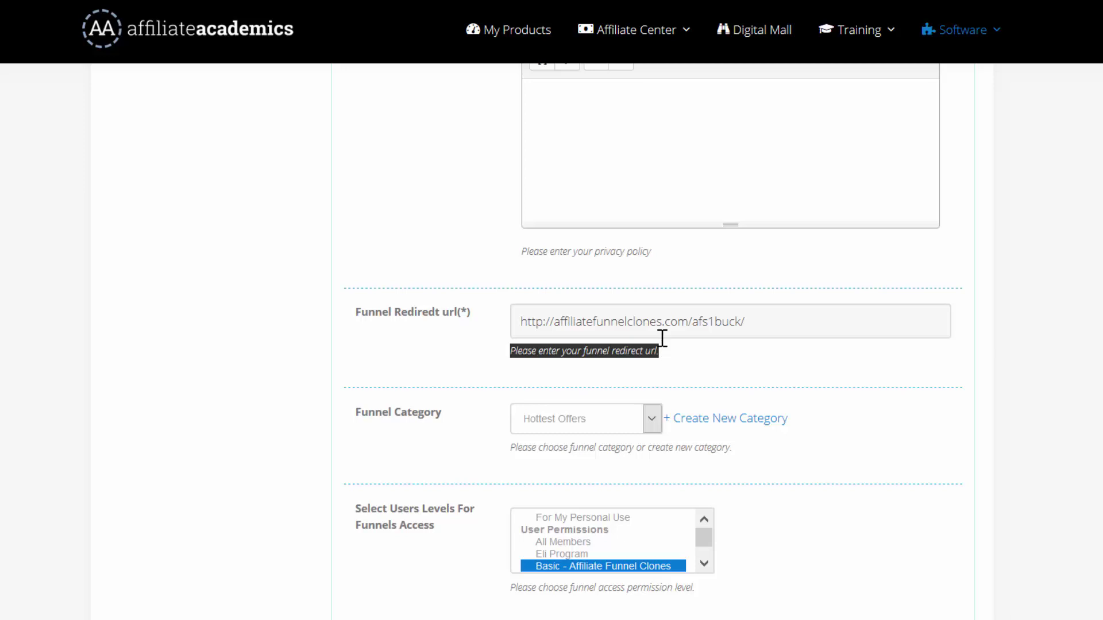
pyautogui.tripleClick(726, 320)
pyautogui.click(749, 323)
pyautogui.moveTo(748, 322); pyautogui.dragTo(522, 323)
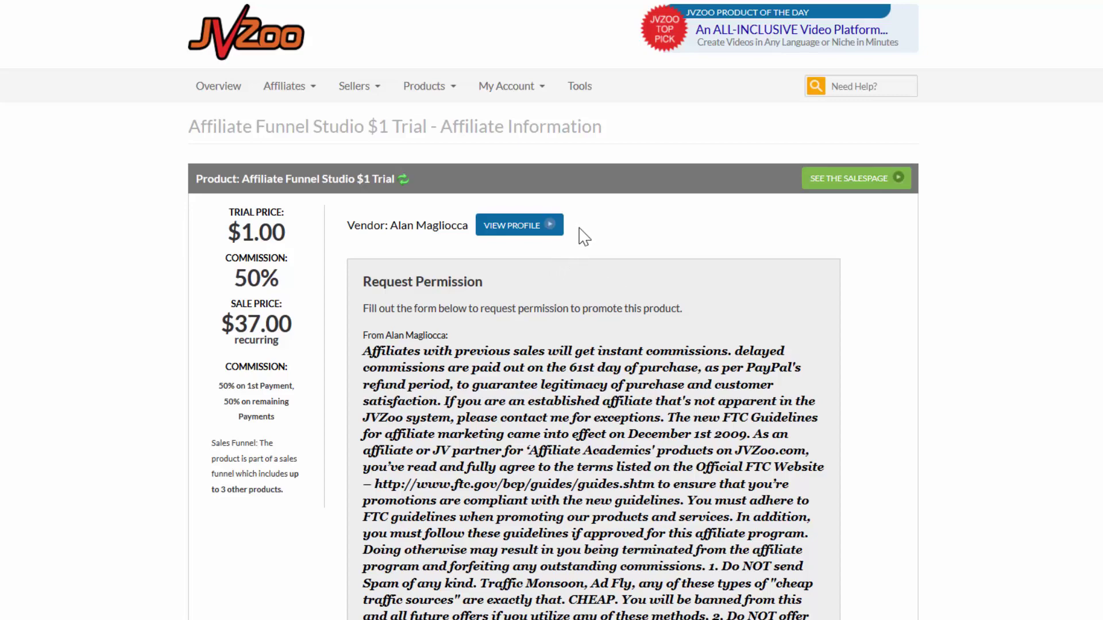
# On the JVZoo product page, confirm the vendor's message has been read and request affiliate approval for Affiliate Funnel Studio $1 Trial.
pyautogui.scroll(-12, 584, 236)
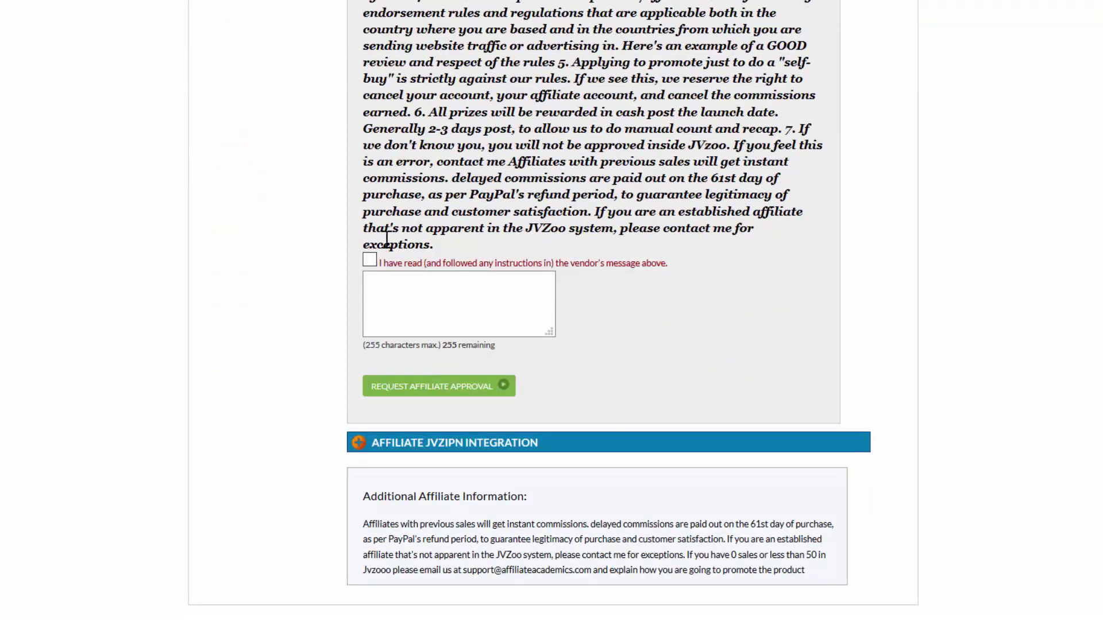
pyautogui.click(370, 260)
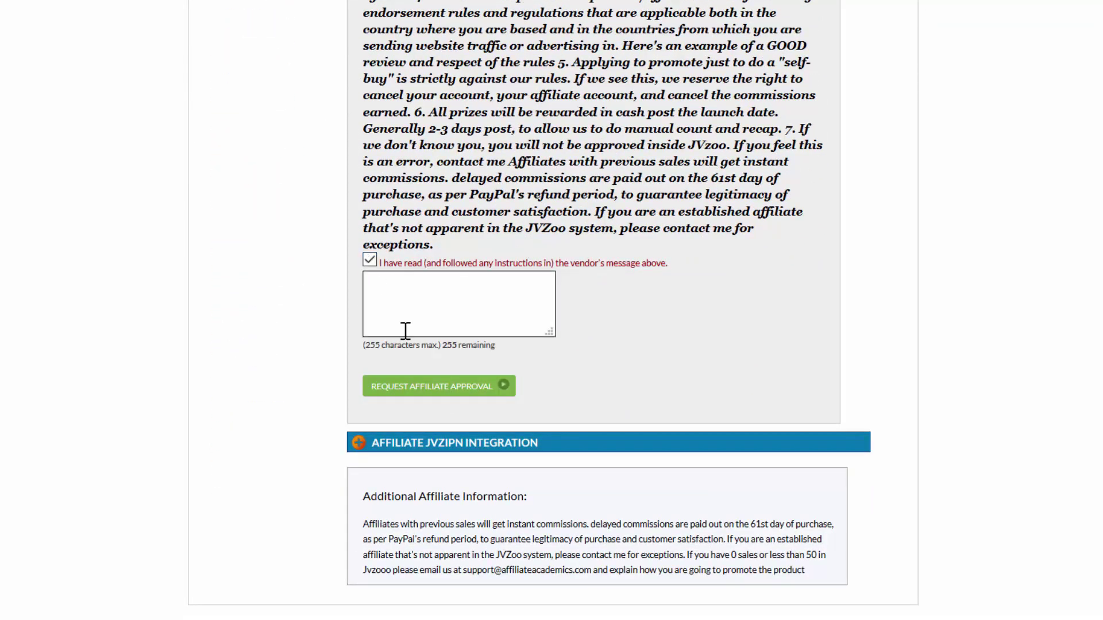
pyautogui.click(435, 389)
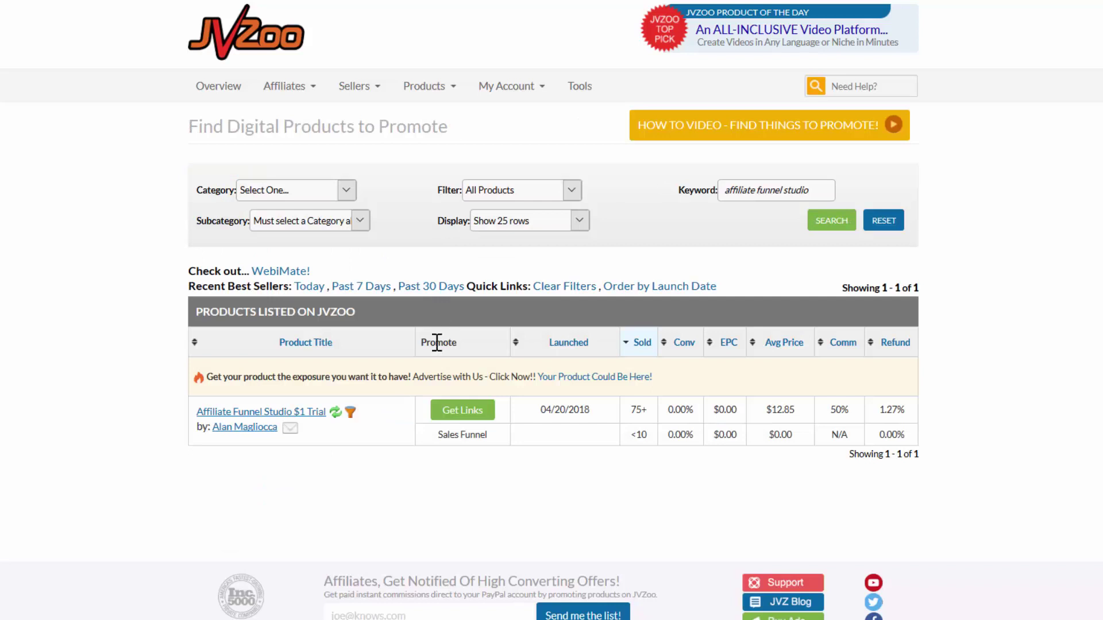
pyautogui.click(463, 411)
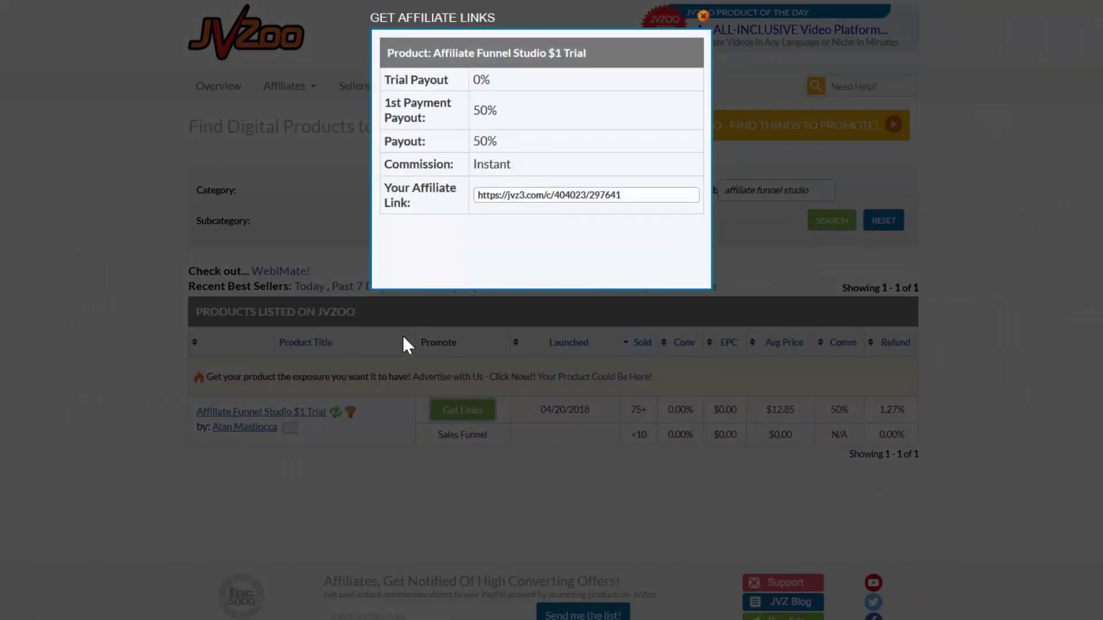
pyautogui.click(703, 16)
pyautogui.moveTo(299, 93)
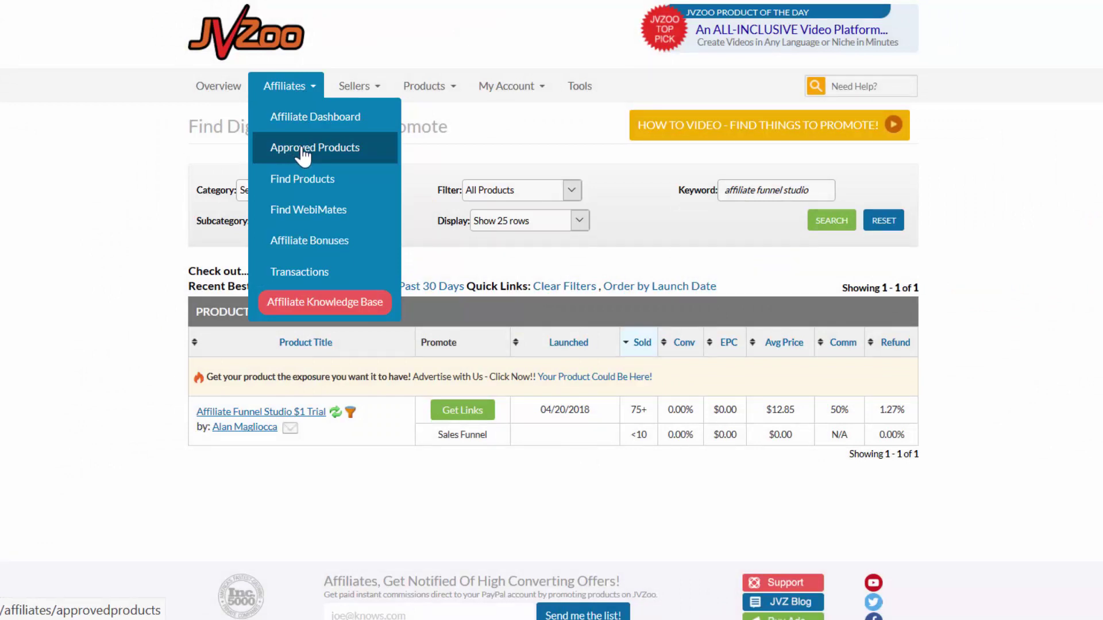
pyautogui.click(276, 493)
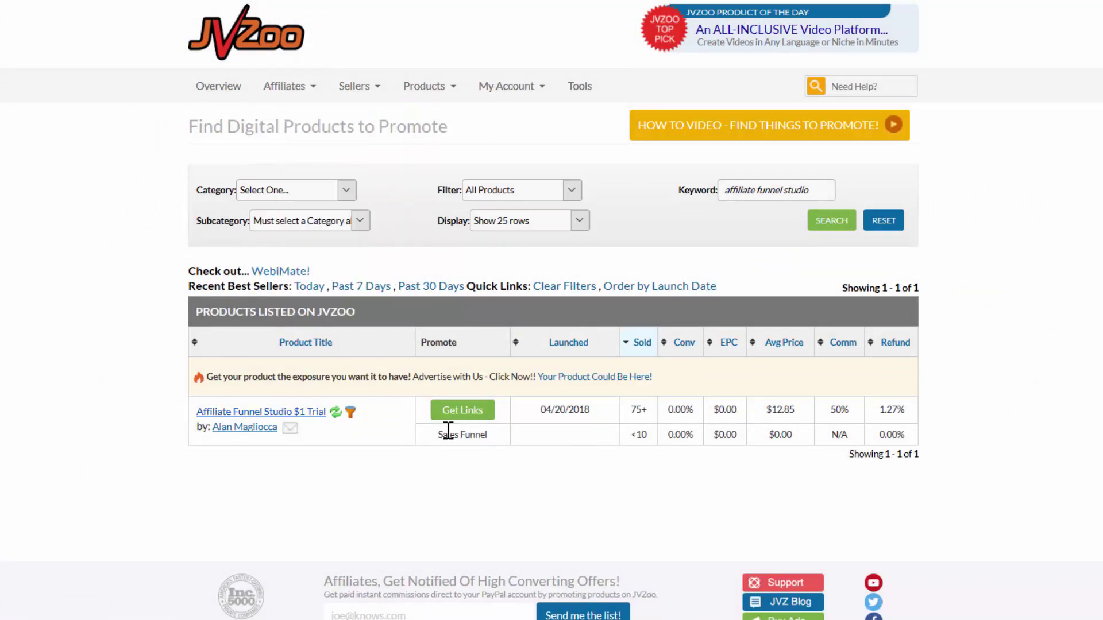
# Get the JVZoo affiliate link for Affiliate Funnel Studio $1 Trial and place it on the clipboard.
pyautogui.click(464, 414)
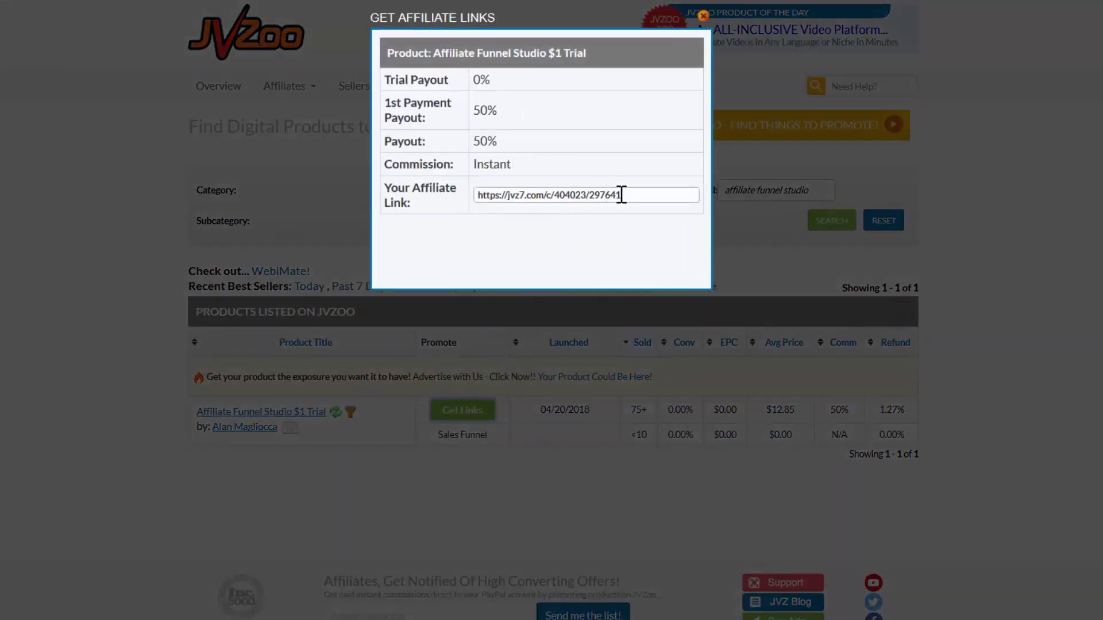
pyautogui.moveTo(623, 195); pyautogui.dragTo(452, 185)
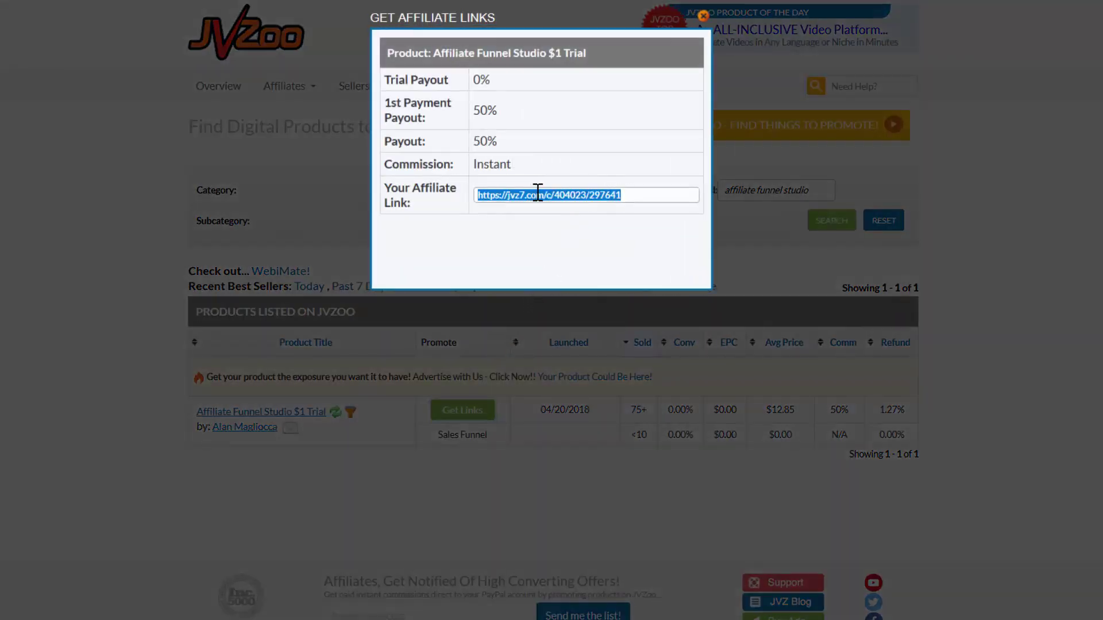
pyautogui.hotkey('ctrl', 'x')
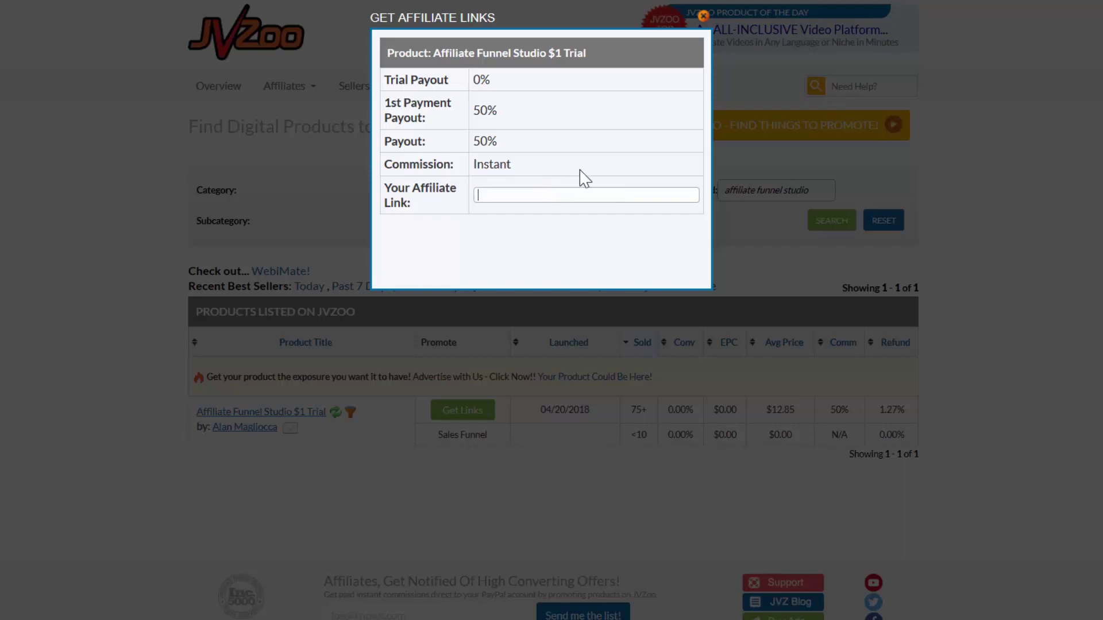
pyautogui.hotkey('ctrl', 'v')
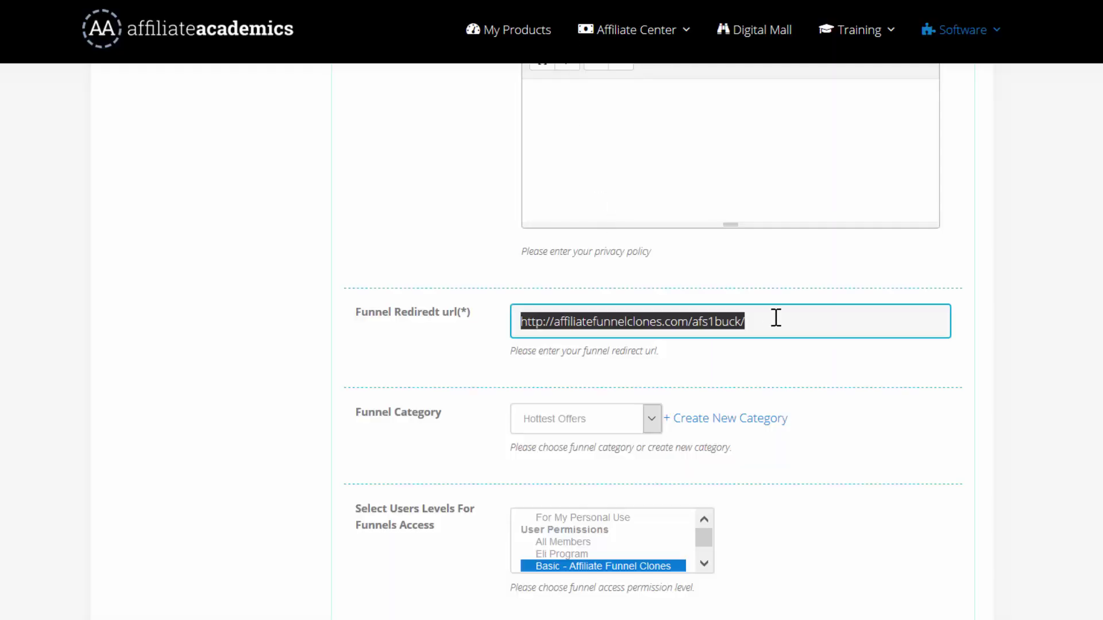
# Back in the Affiliate Academics funnel builder, replace the funnel redirect URL with the JVZoo affiliate link from the clipboard.
pyautogui.moveTo(773, 318); pyautogui.dragTo(423, 322)
pyautogui.hotkey('ctrl', 'v')
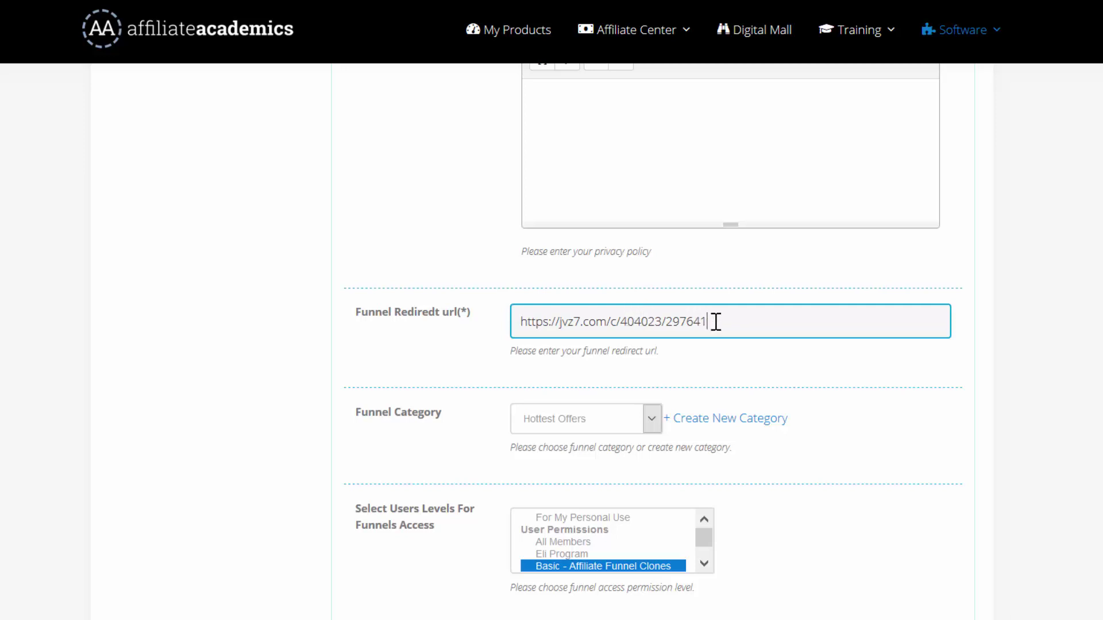
pyautogui.moveTo(716, 321); pyautogui.dragTo(500, 320)
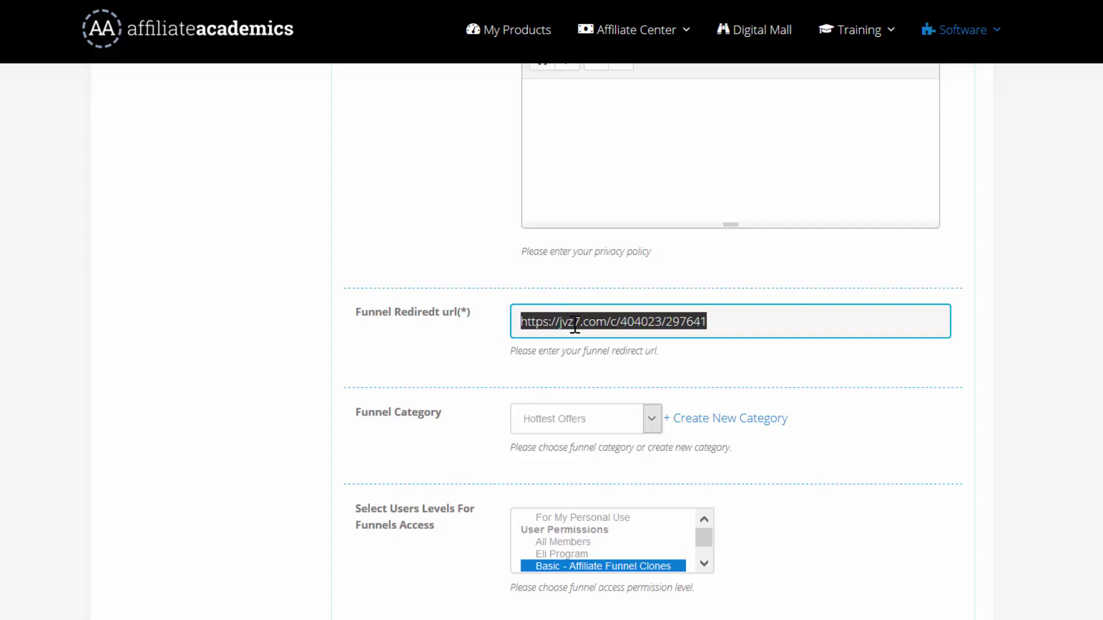
pyautogui.scroll(5, 776, 365)
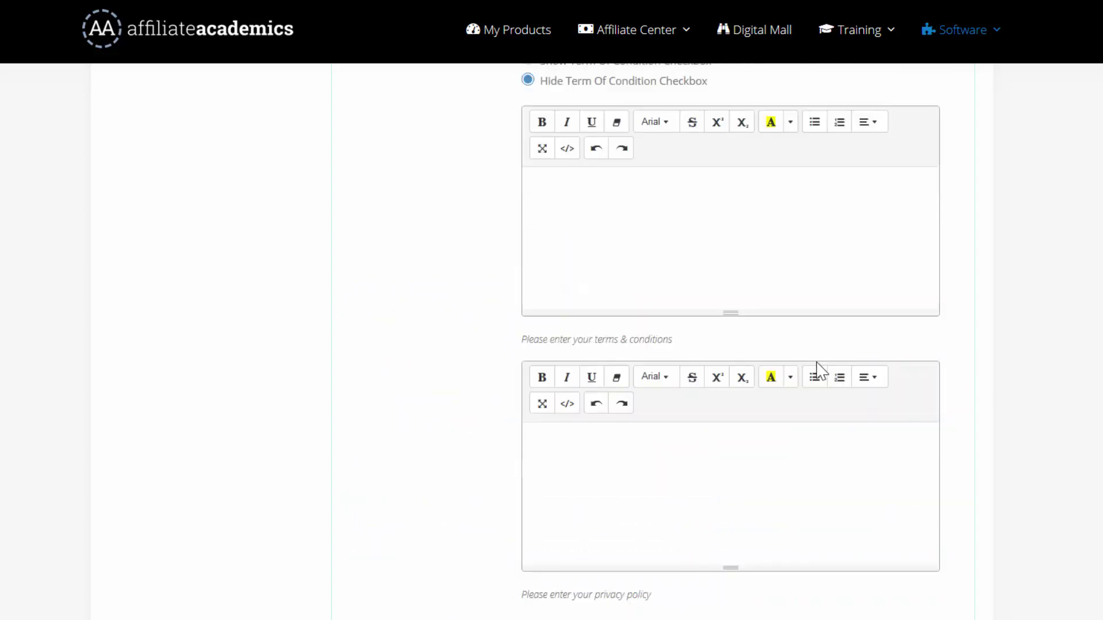
# Review the funnel's content settings from the funnel name through the redirect URL, highlighting the redirect address.
pyautogui.scroll(14, 910, 379)
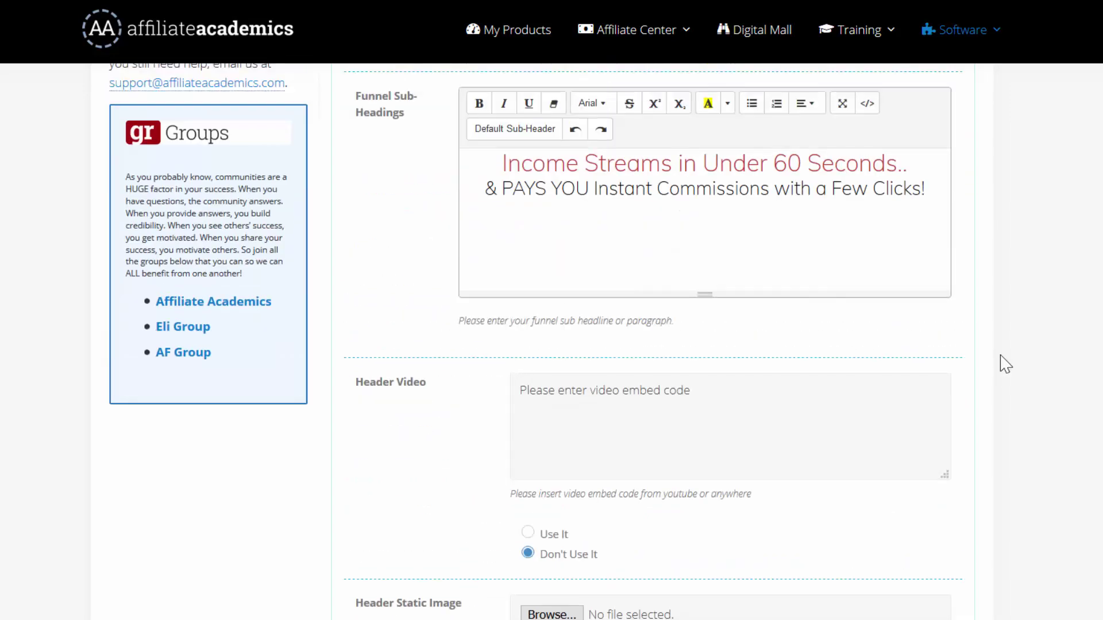
pyautogui.scroll(10, 1005, 364)
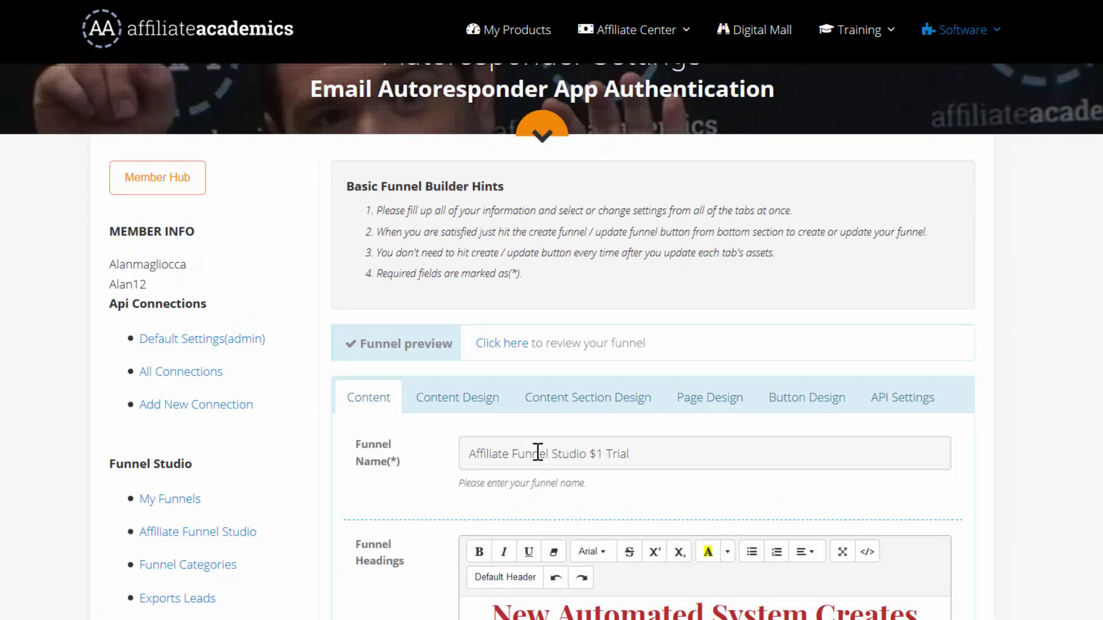
pyautogui.scroll(-15, 868, 355)
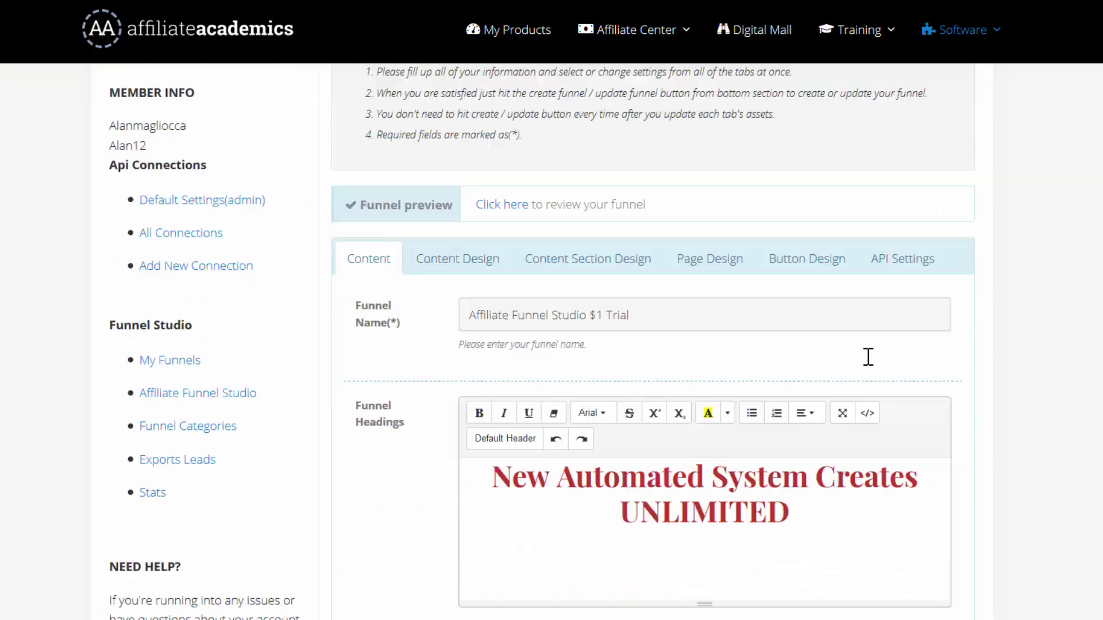
pyautogui.scroll(-10, 1005, 341)
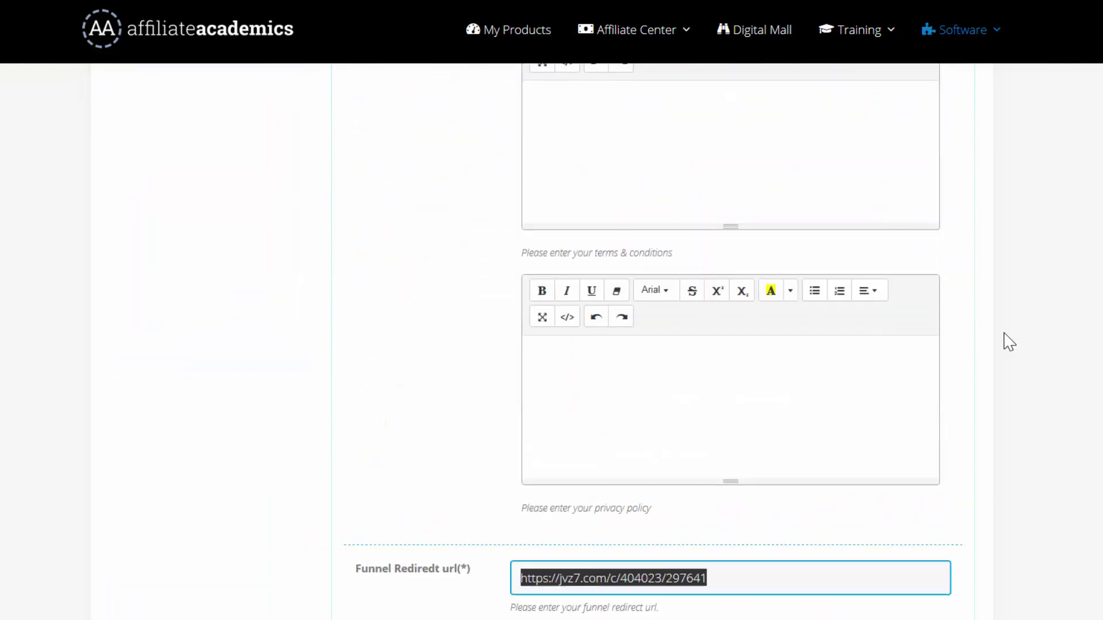
pyautogui.click(718, 321)
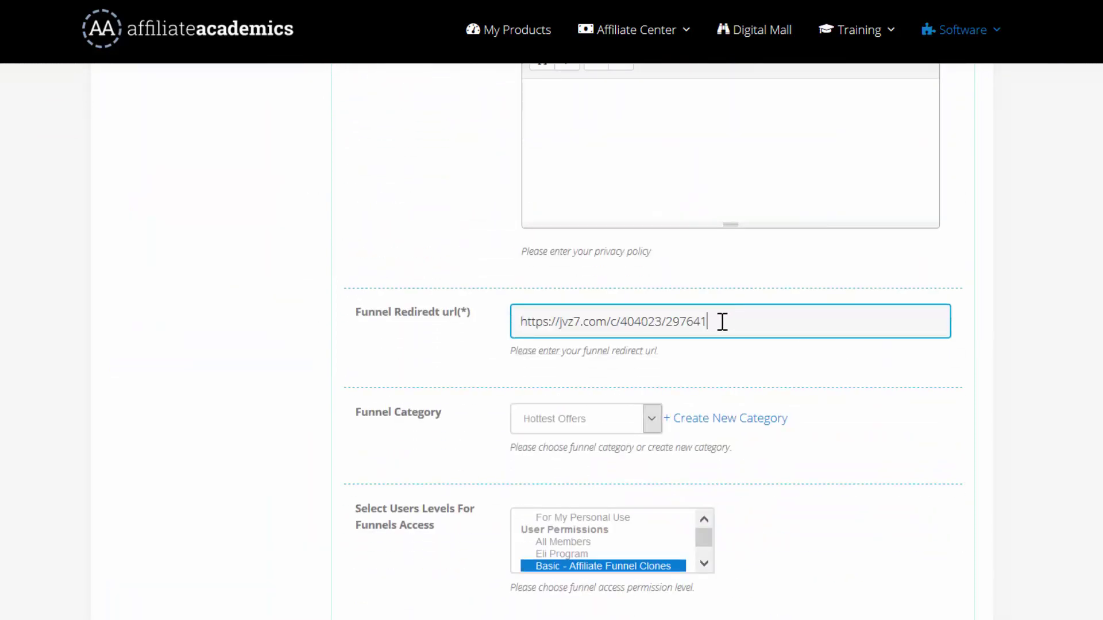
pyautogui.tripleClick(591, 320)
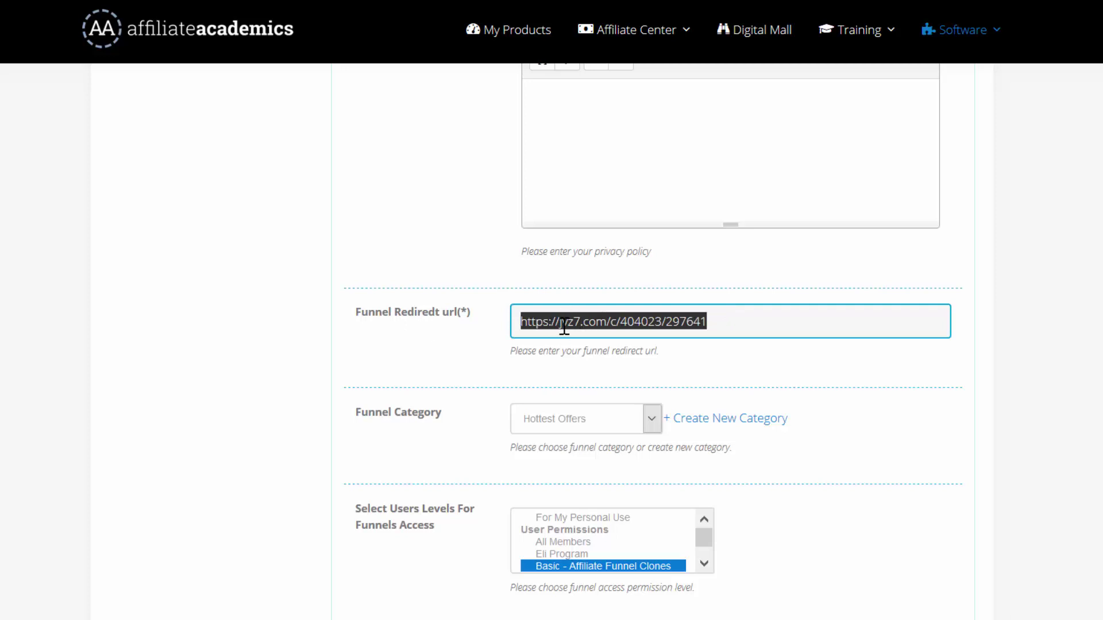
pyautogui.click(590, 323)
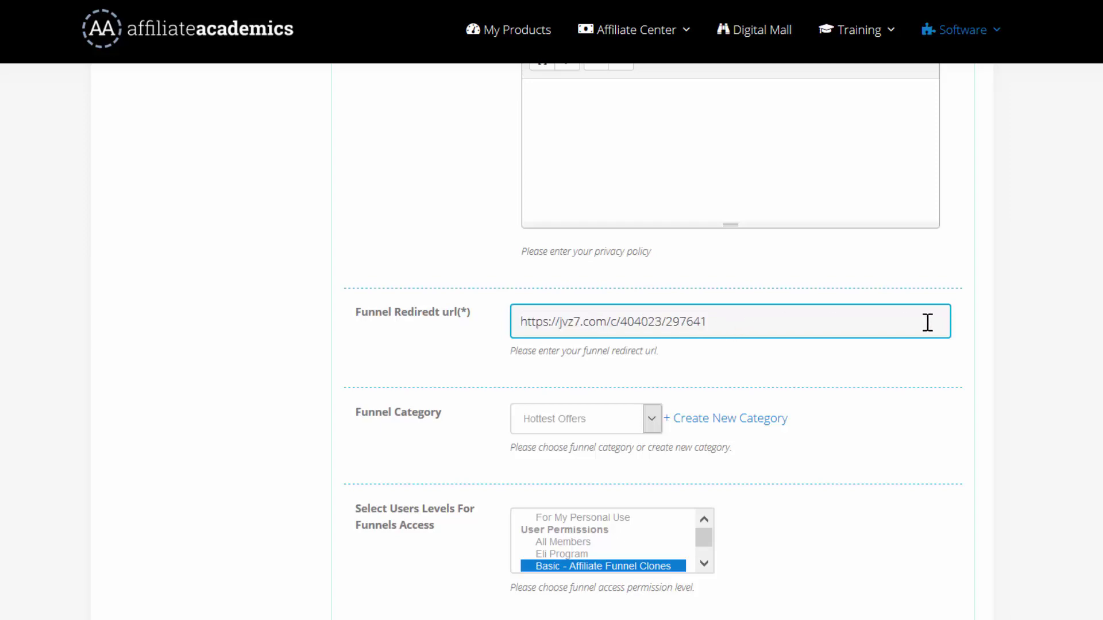
# Open the funnel's API settings and examine the form type, name and email field controls, and the available auto responders.
pyautogui.scroll(1, 988, 328)
pyautogui.scroll(20, 1051, 334)
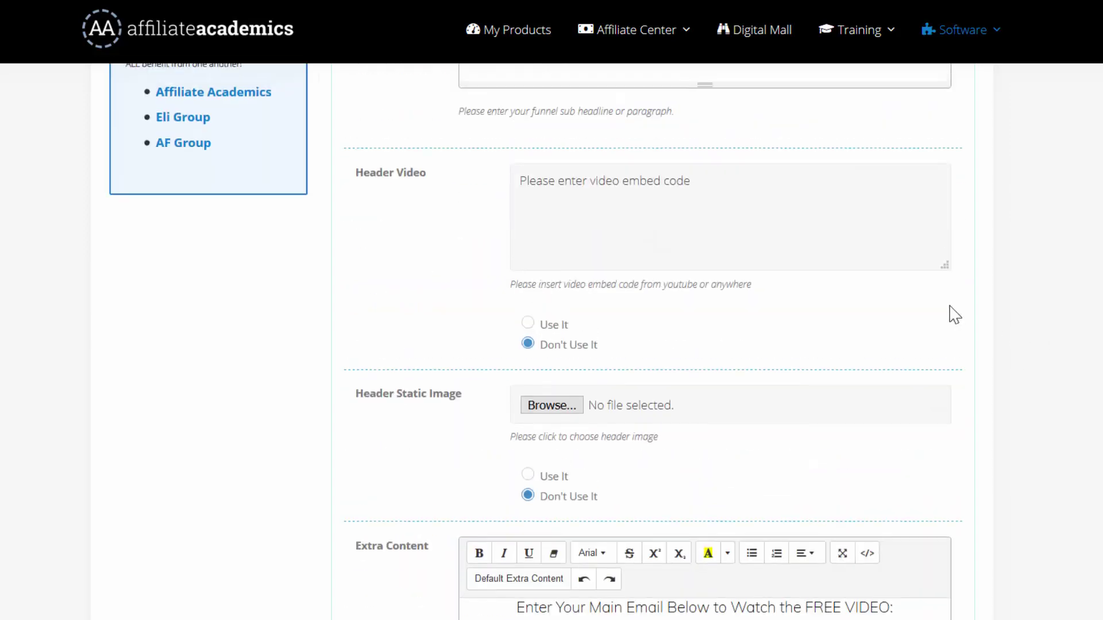
pyautogui.scroll(12, 1005, 335)
pyautogui.scroll(-3, 1005, 335)
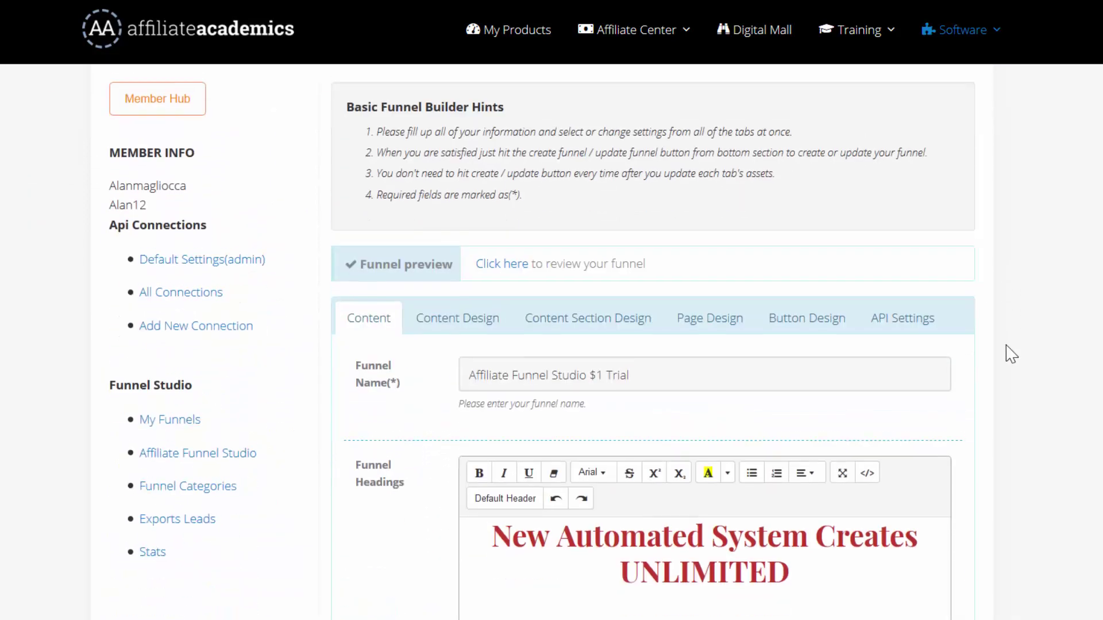
pyautogui.click(905, 322)
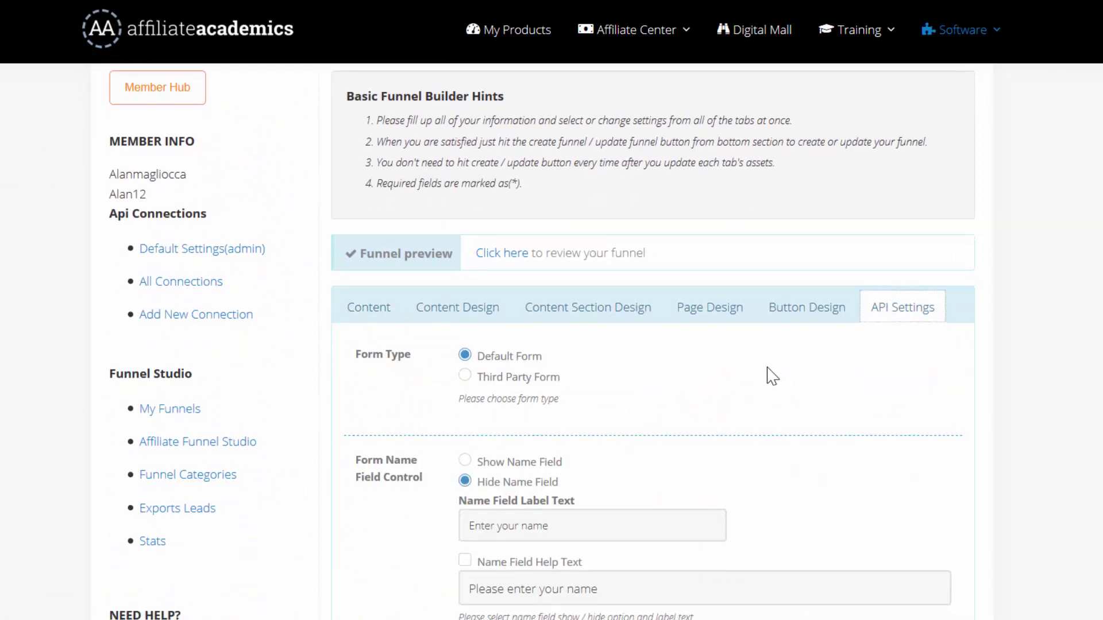
pyautogui.scroll(-2, 768, 369)
pyautogui.scroll(-4, 586, 322)
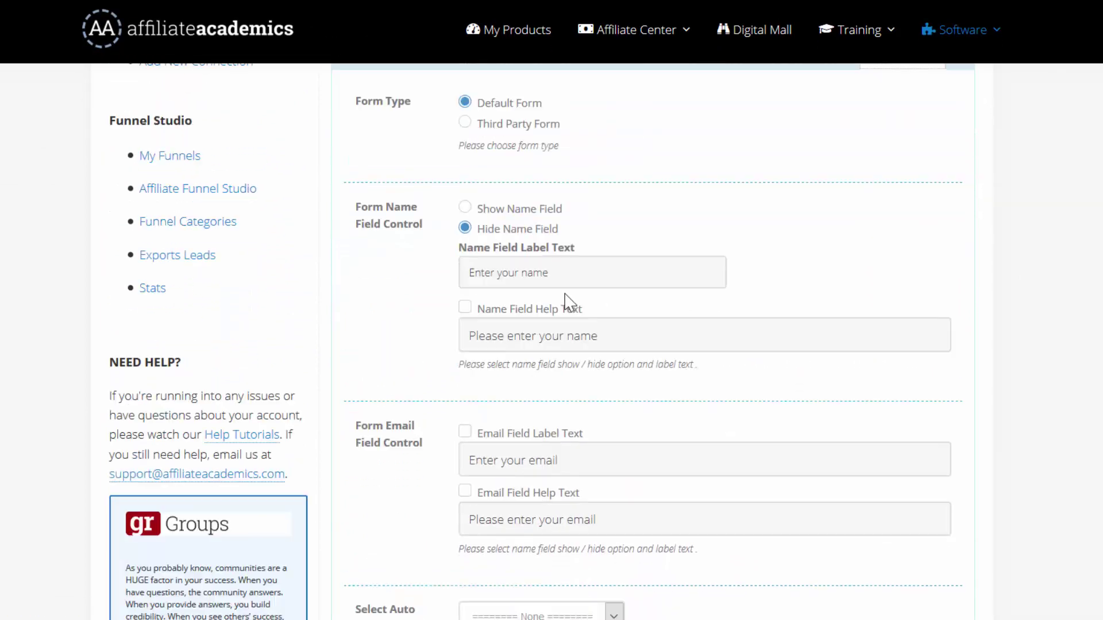
pyautogui.scroll(-6, 569, 300)
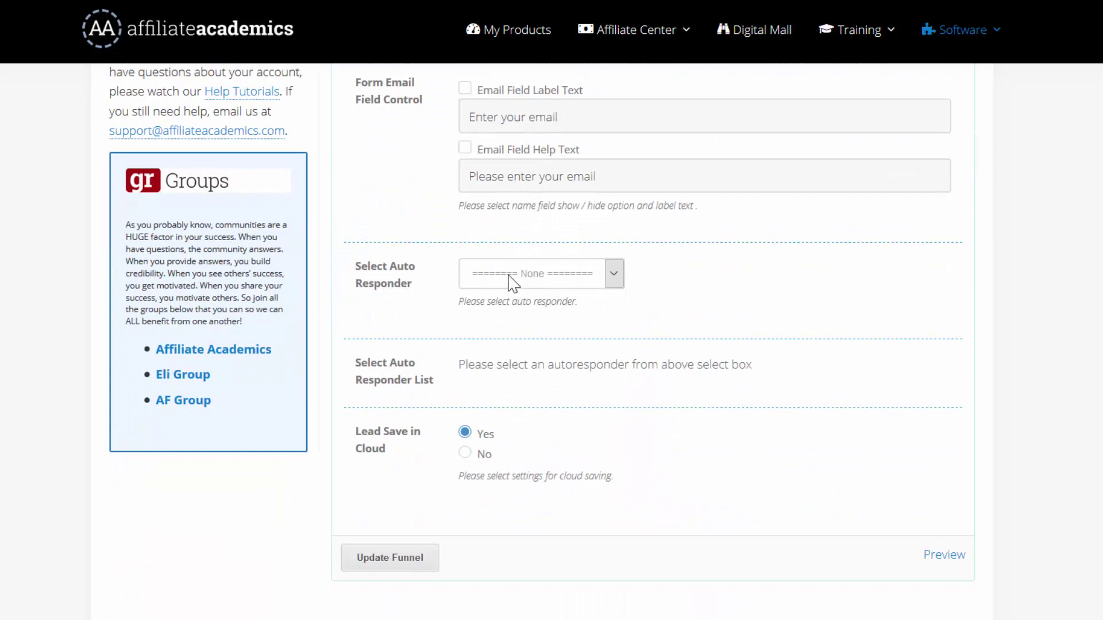
pyautogui.click(521, 281)
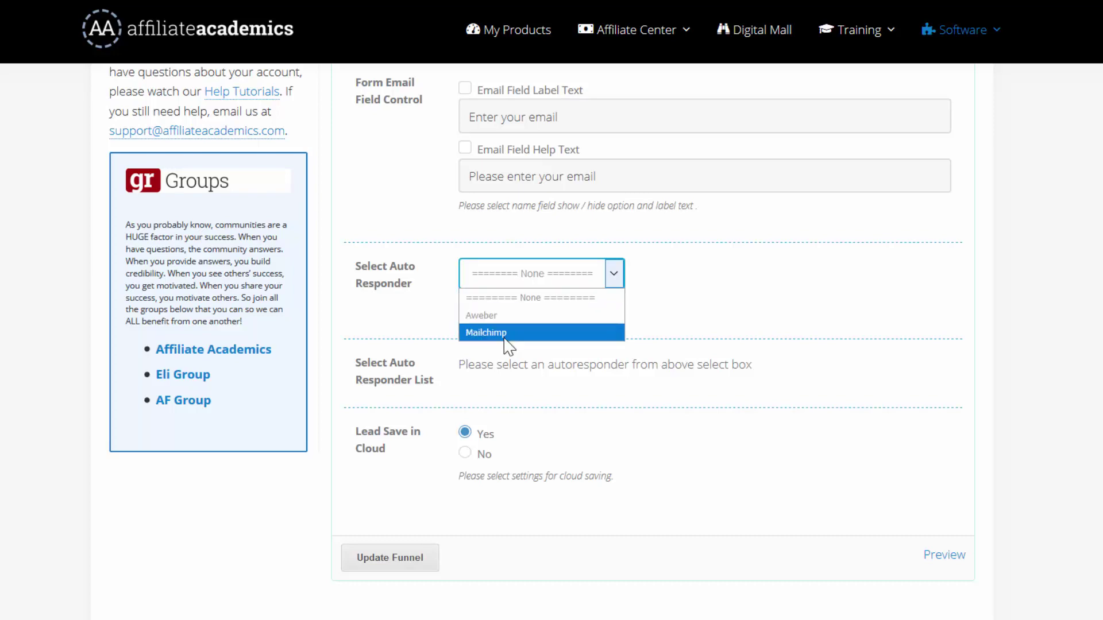
pyautogui.scroll(6, 783, 310)
pyautogui.scroll(3, 835, 311)
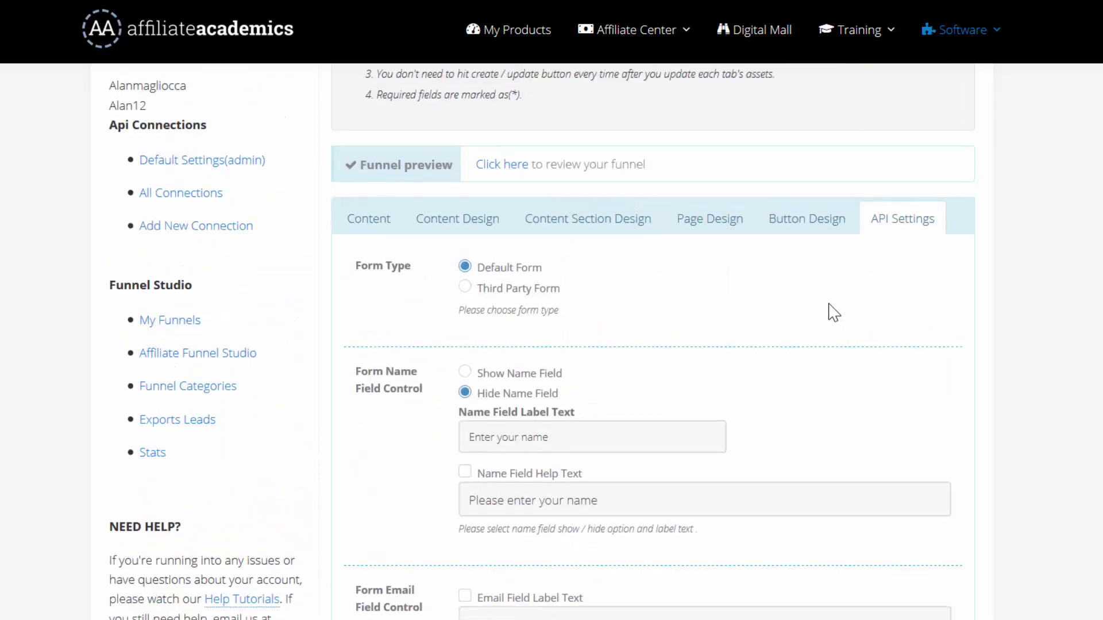
# Try the Third Party Form type with its form code field, and restore the Default Form type.
pyautogui.click(465, 294)
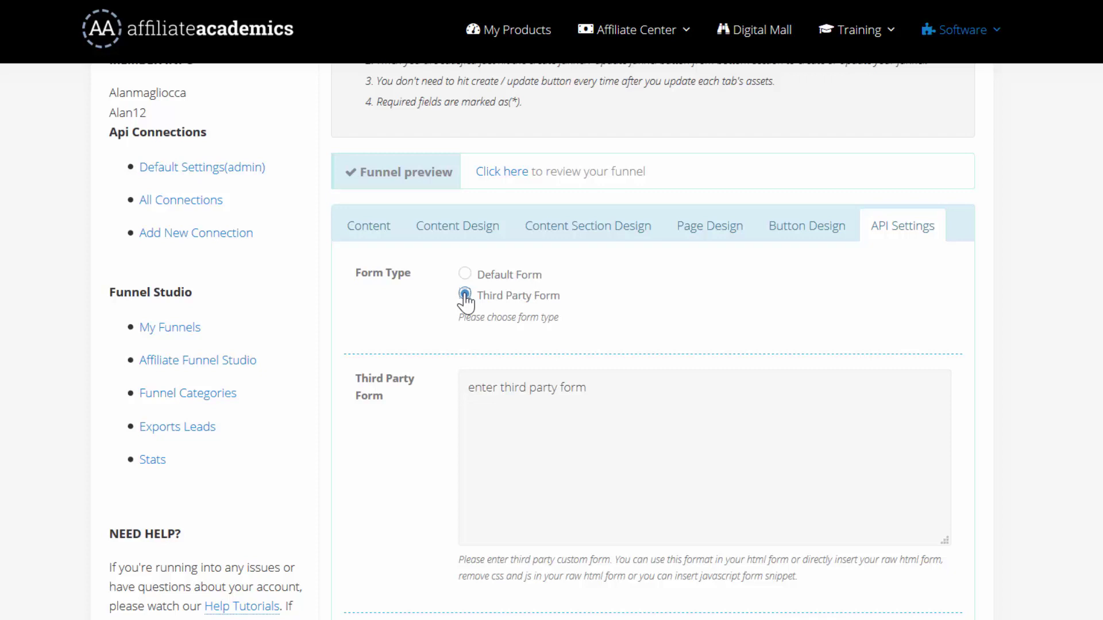
pyautogui.click(522, 381)
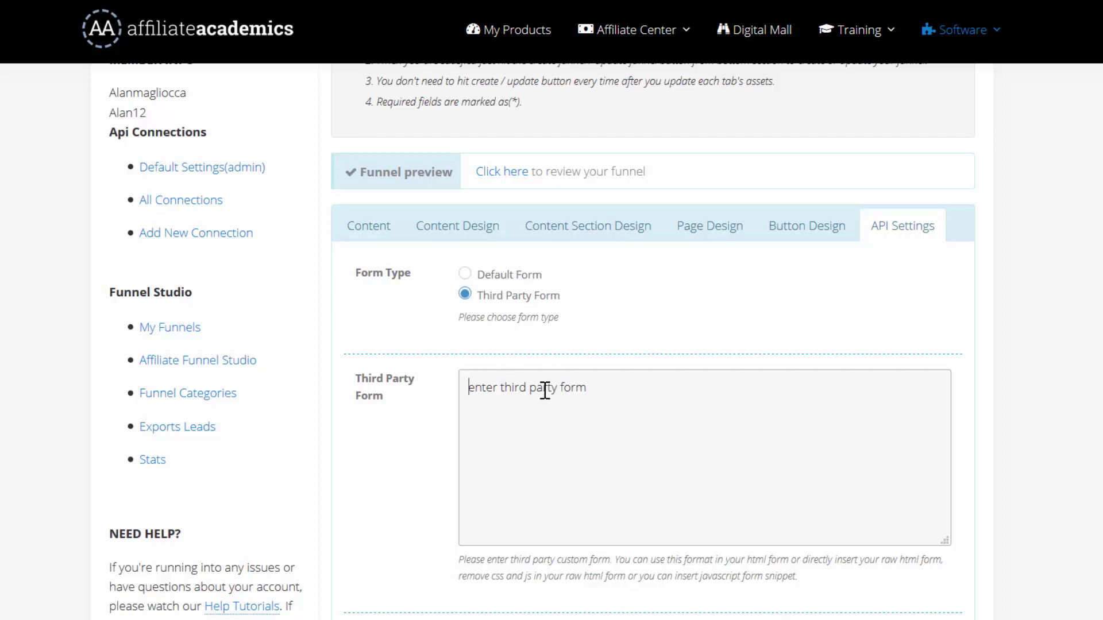
pyautogui.scroll(-4, 695, 352)
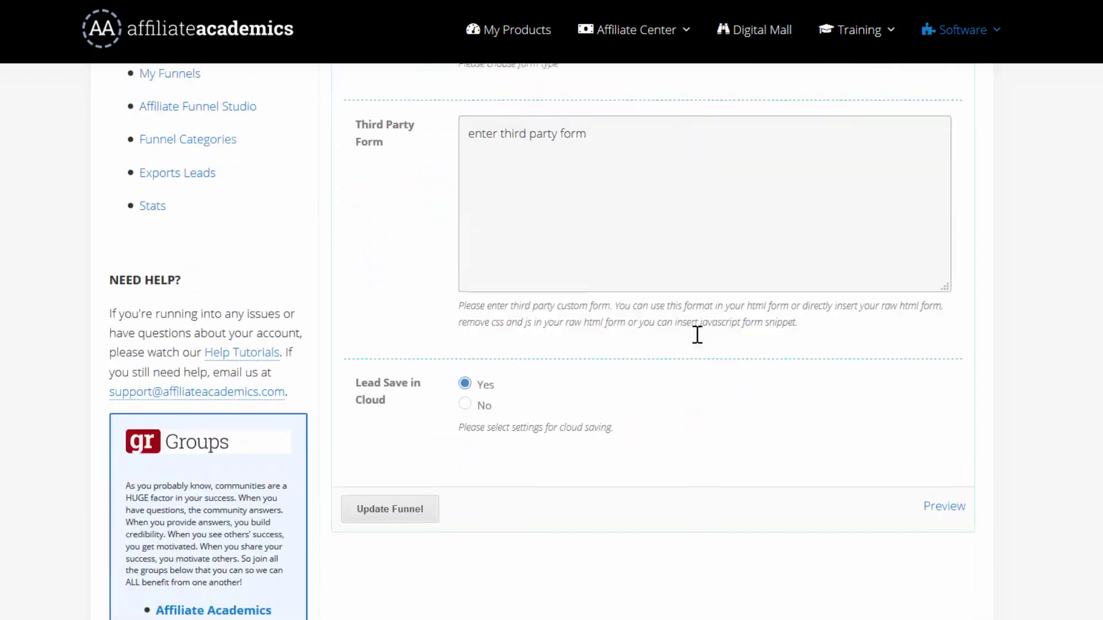
pyautogui.scroll(3, 697, 373)
pyautogui.click(465, 189)
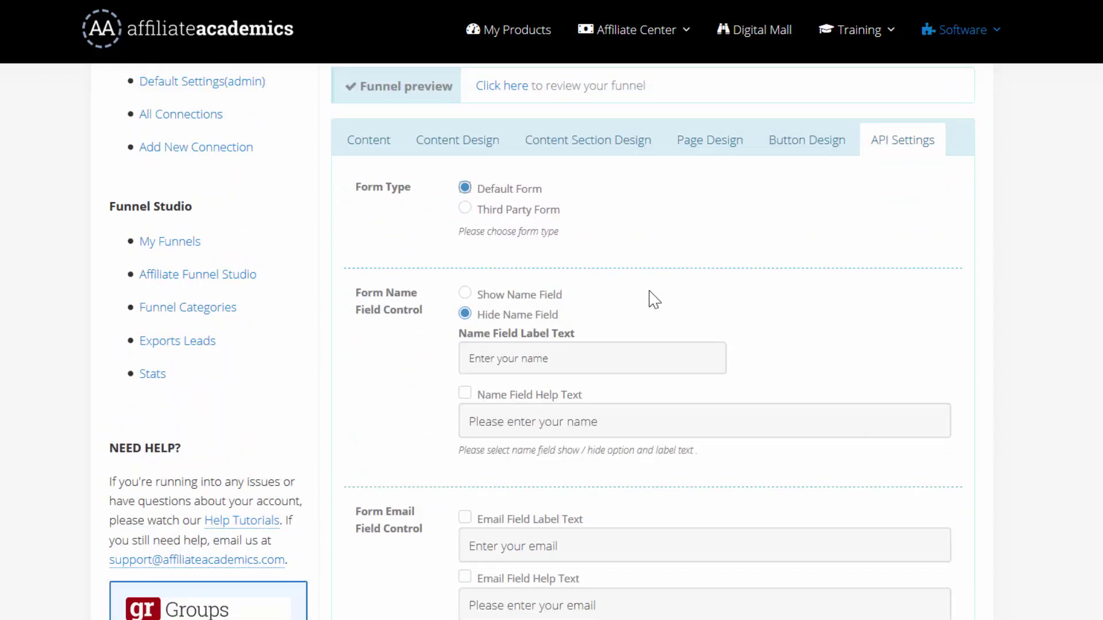
# Set the funnel's auto responder to Aweber and select the available subscriber list as its auto responder list.
pyautogui.scroll(-2, 655, 281)
pyautogui.scroll(-3, 666, 273)
pyautogui.click(612, 360)
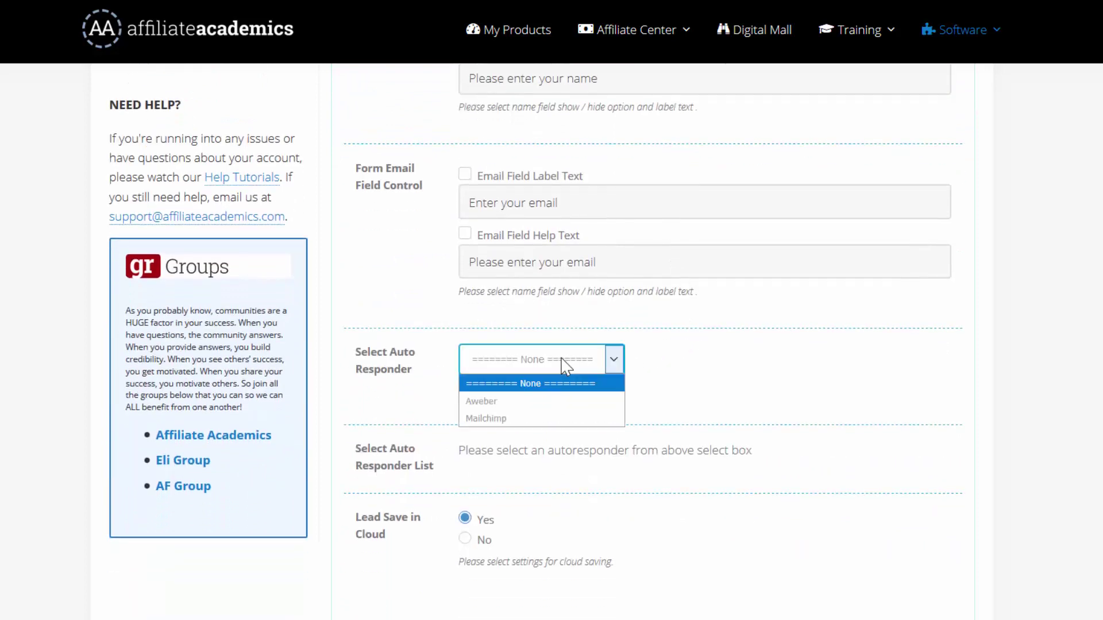
pyautogui.click(557, 402)
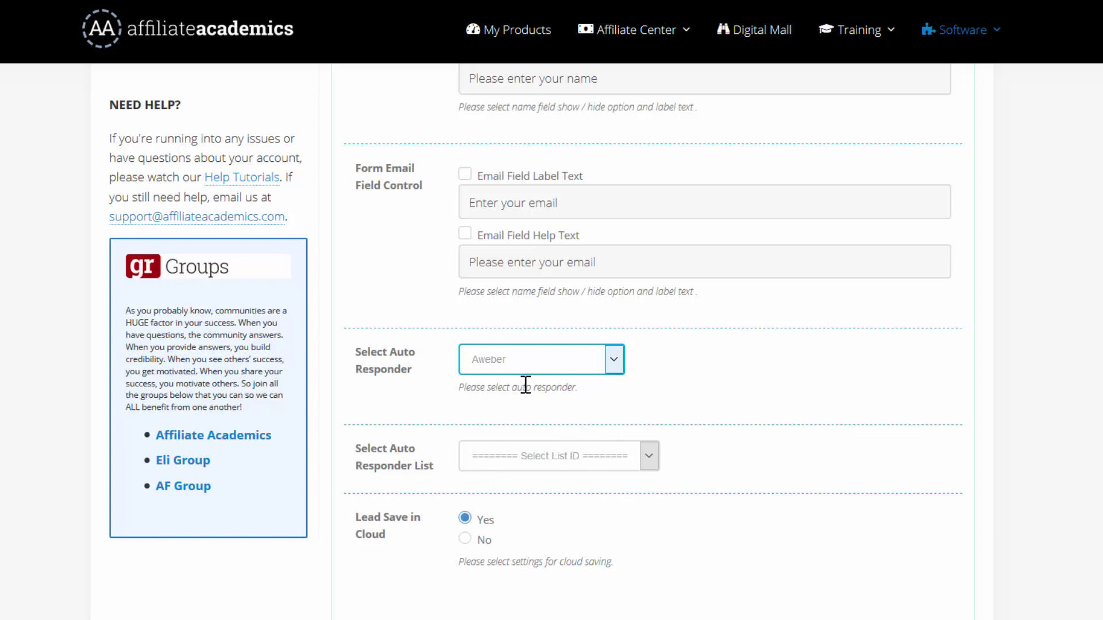
pyautogui.click(511, 454)
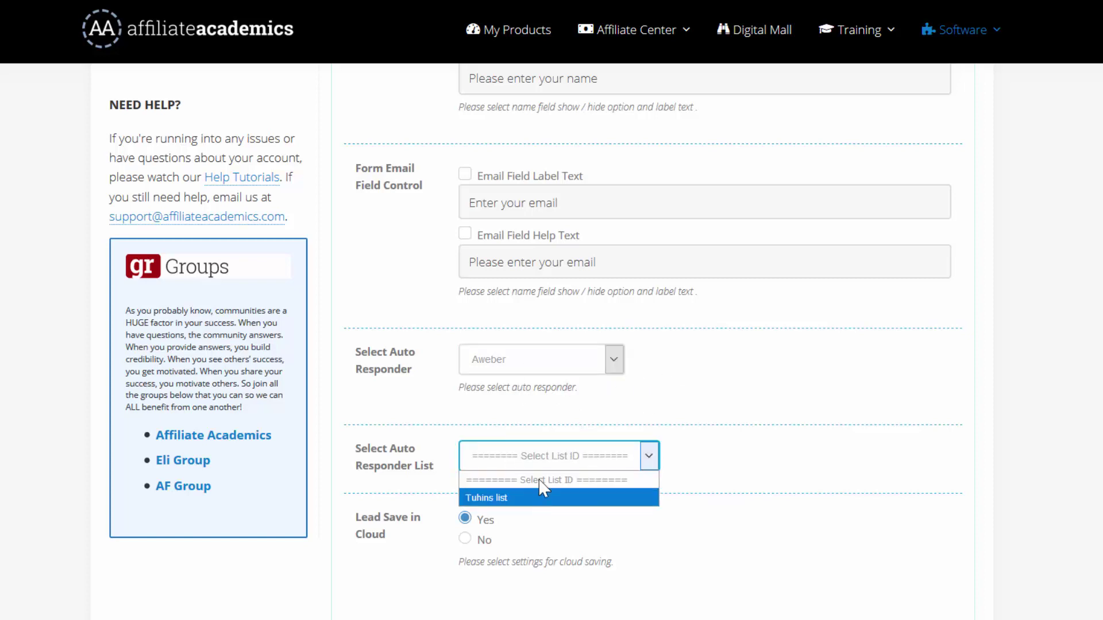
pyautogui.click(517, 499)
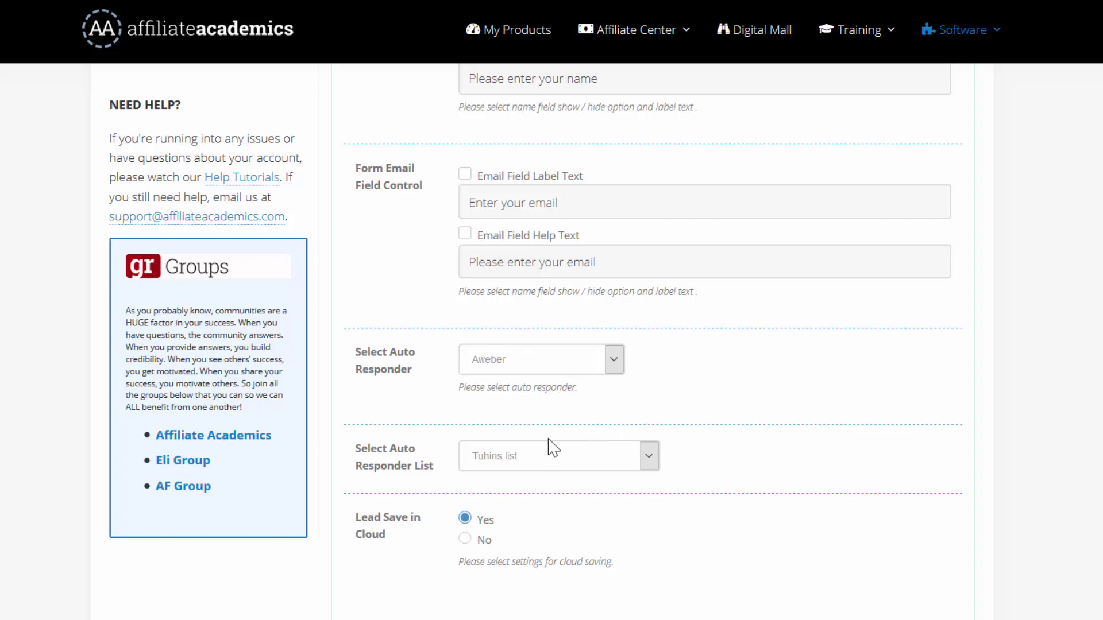
pyautogui.click(556, 457)
pyautogui.click(560, 465)
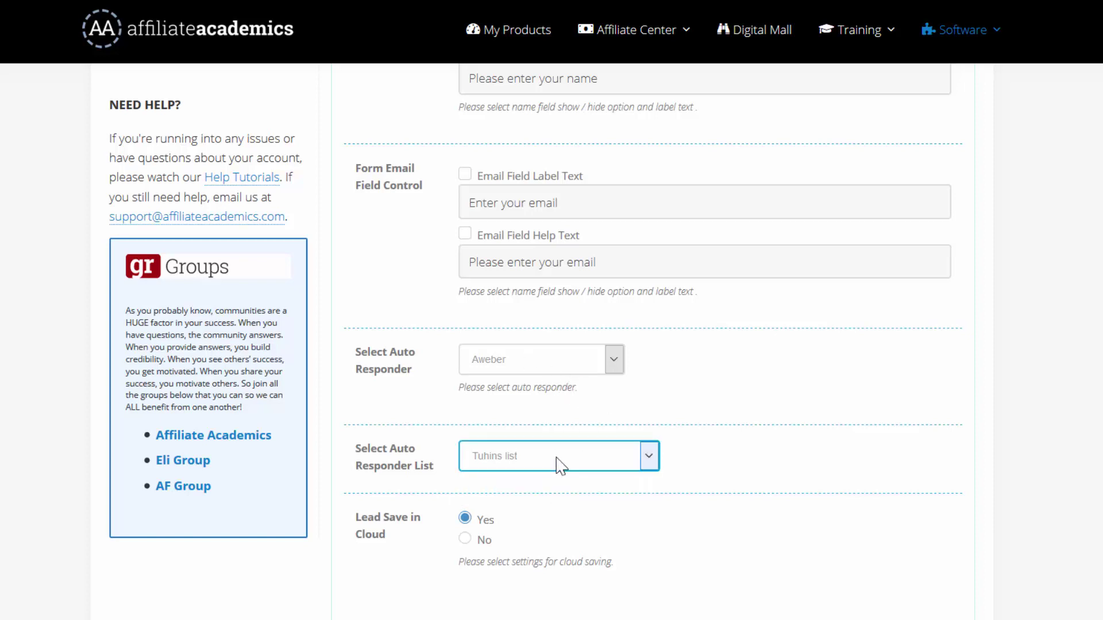
# Check the remaining API settings down to the funnel update option, and look over the auto responder choices again.
pyautogui.scroll(-3, 746, 403)
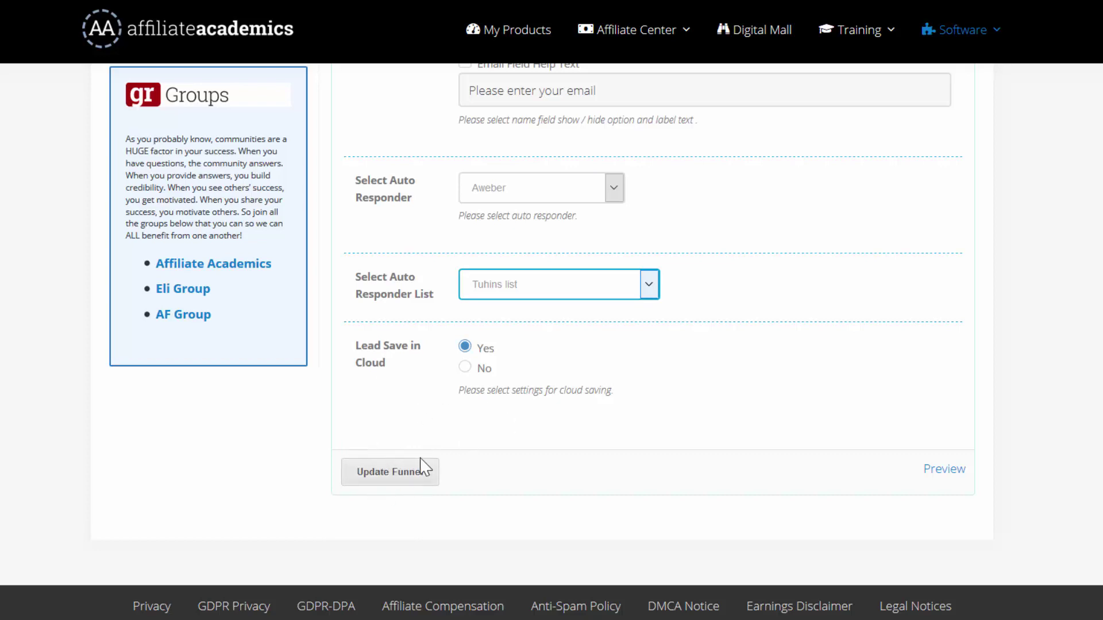
pyautogui.scroll(3, 689, 382)
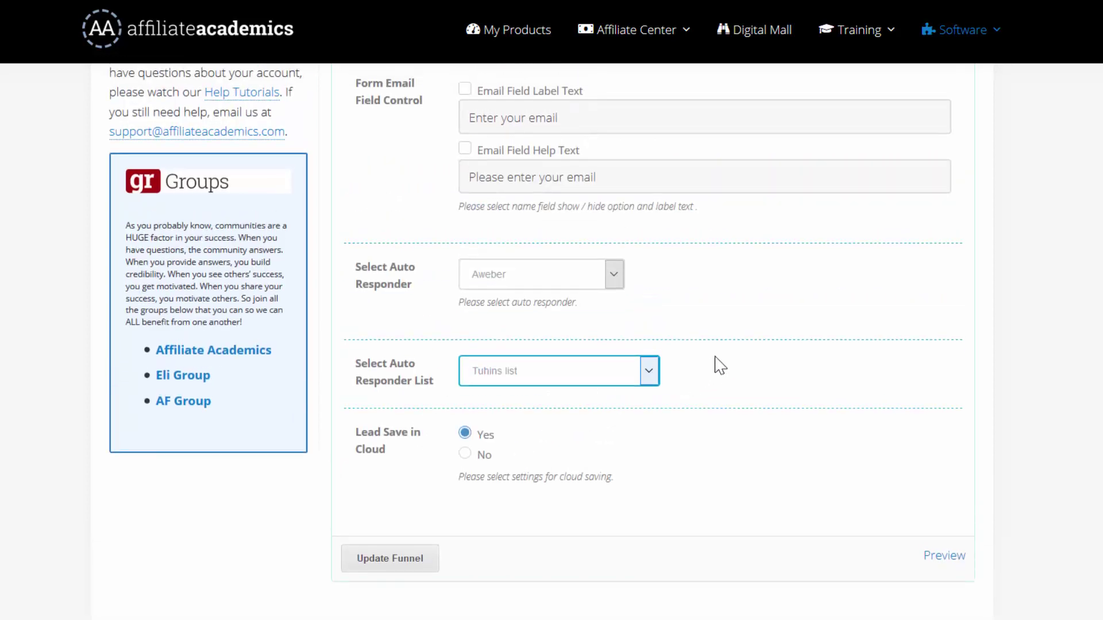
pyautogui.scroll(3, 720, 366)
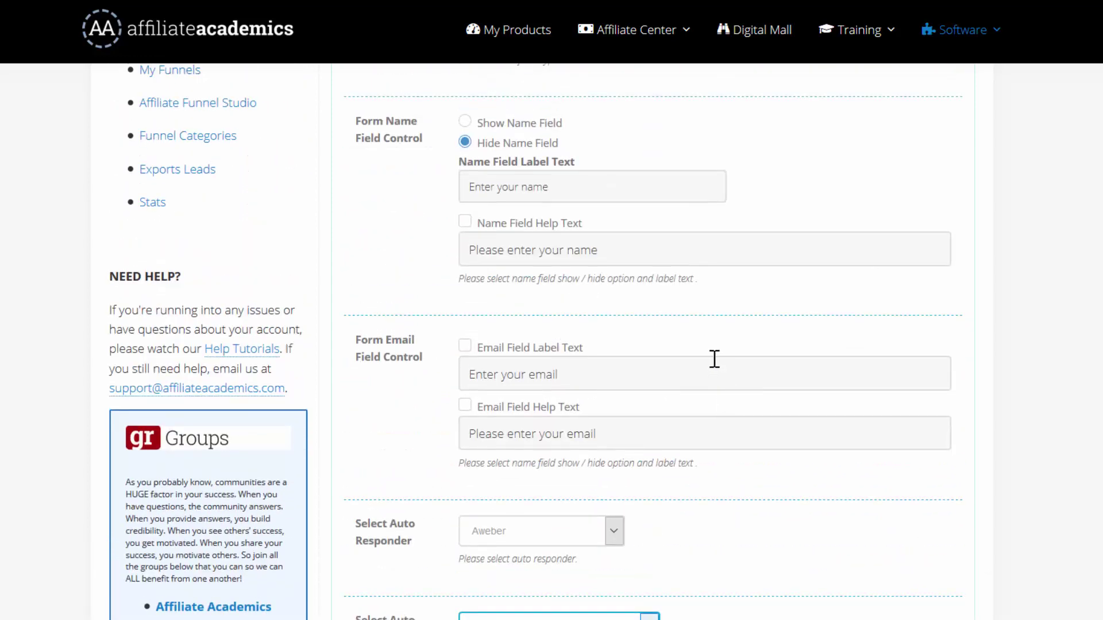
pyautogui.scroll(-3, 714, 359)
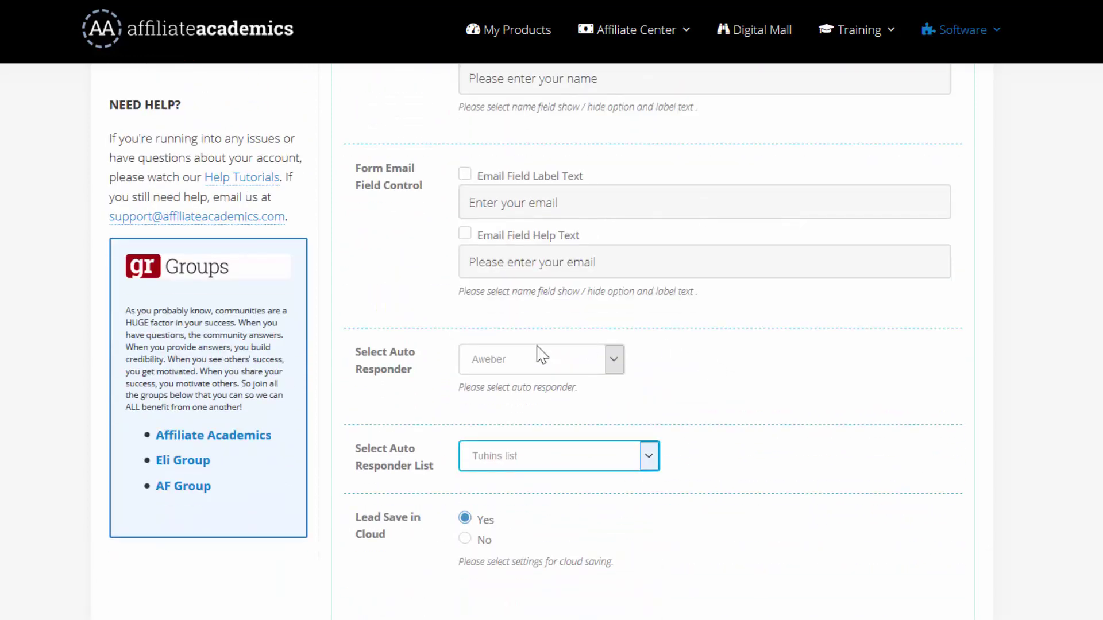
pyautogui.click(537, 348)
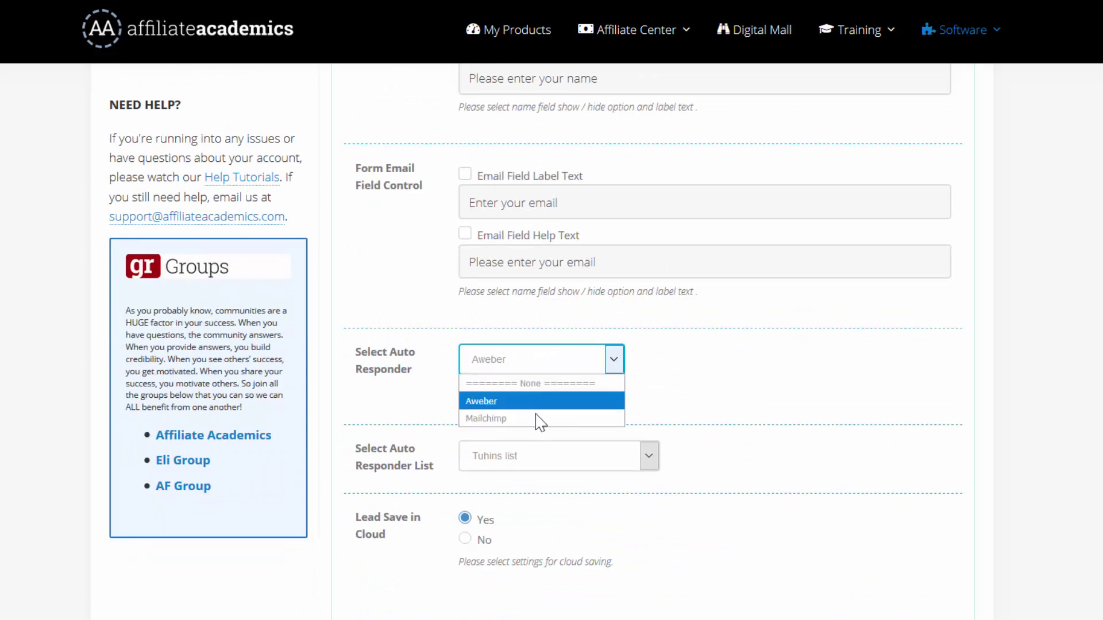
pyautogui.click(532, 365)
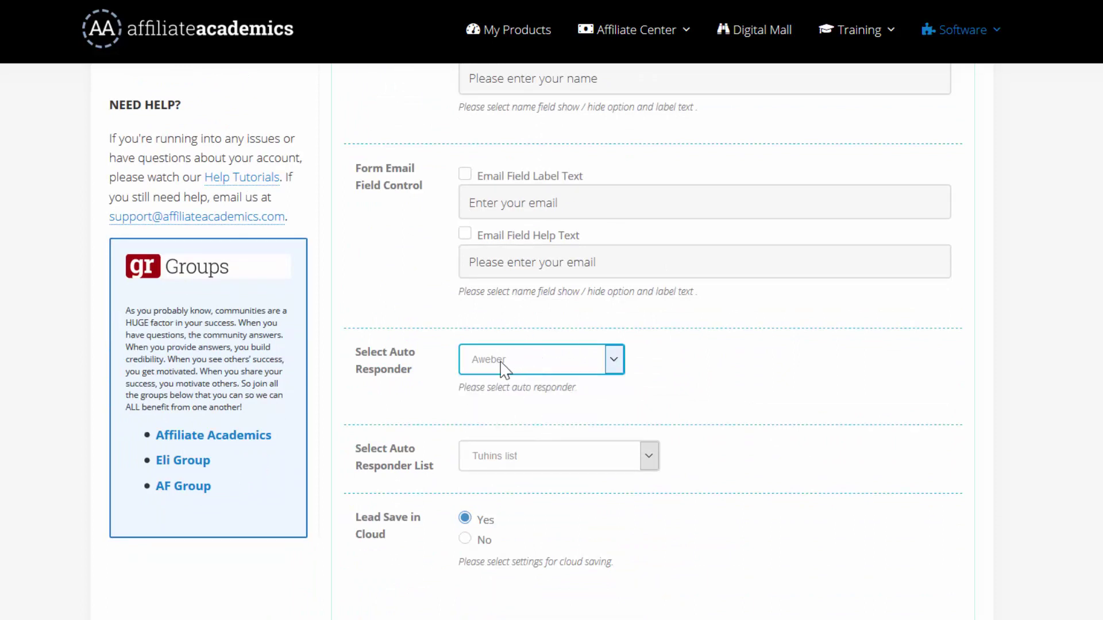
pyautogui.click(673, 350)
# Start adding a new API connection and choose Aweber as its auto responder.
pyautogui.scroll(3, 669, 379)
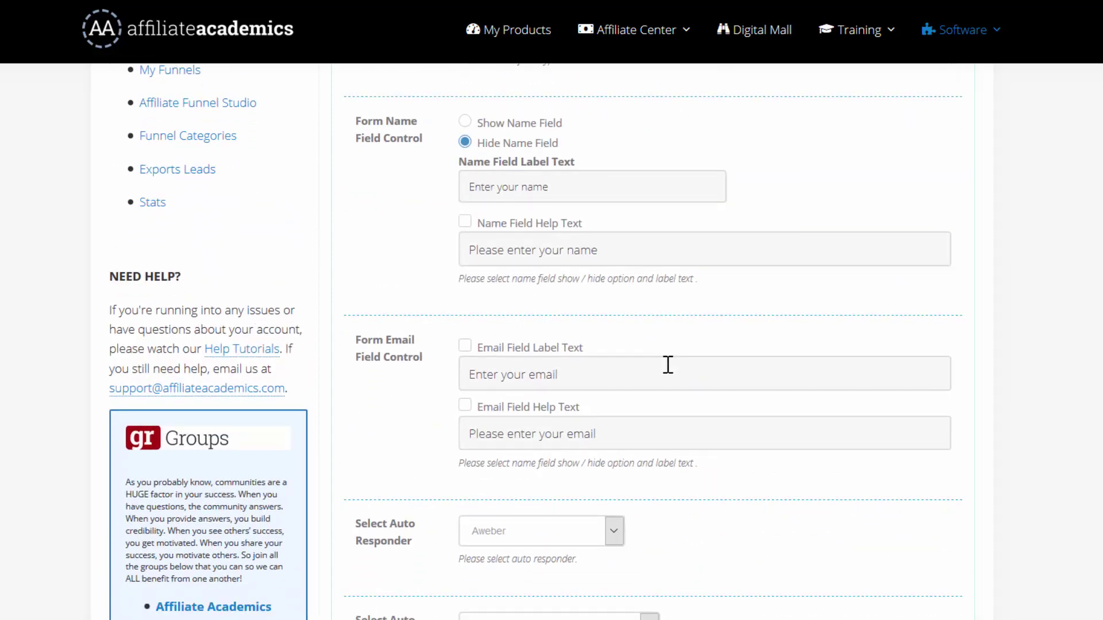
pyautogui.scroll(2, 672, 363)
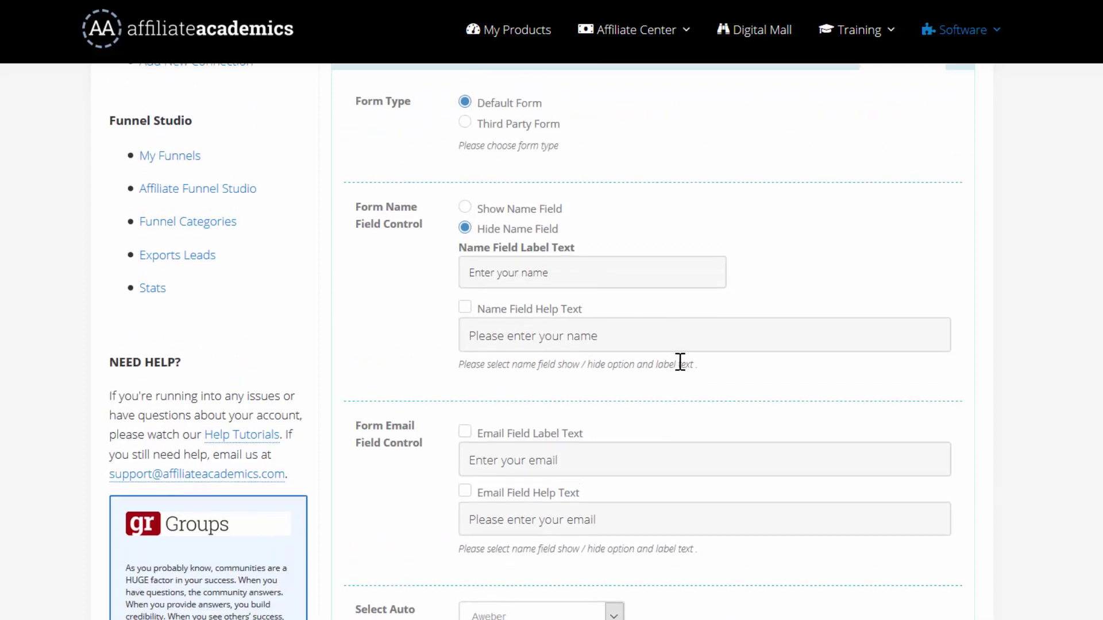
pyautogui.scroll(4, 680, 363)
pyautogui.scroll(1, 482, 368)
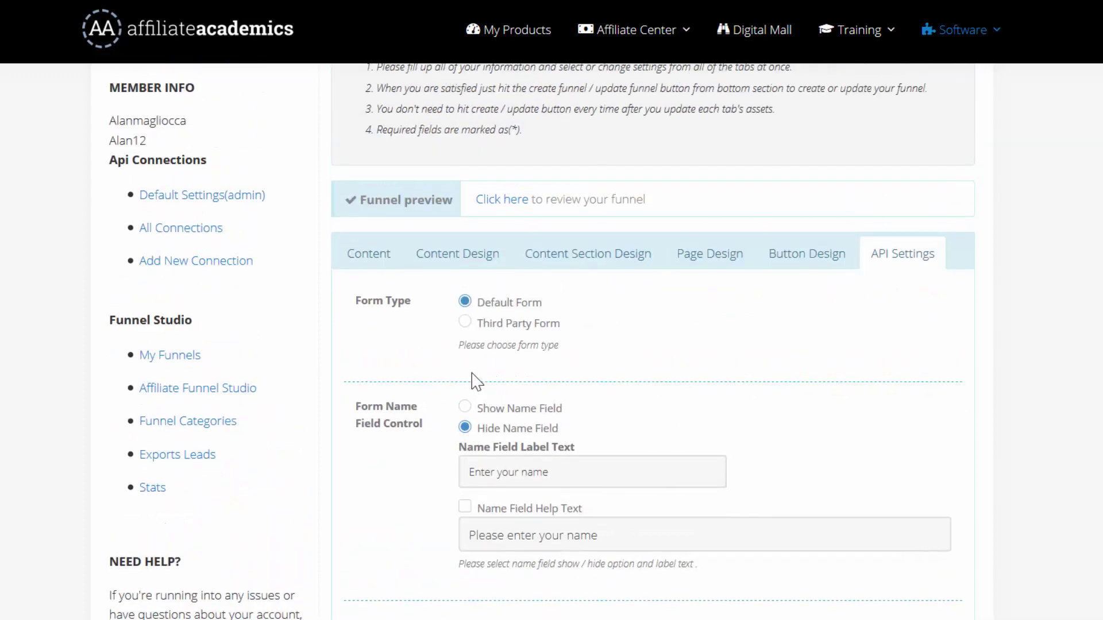
pyautogui.scroll(1, 471, 374)
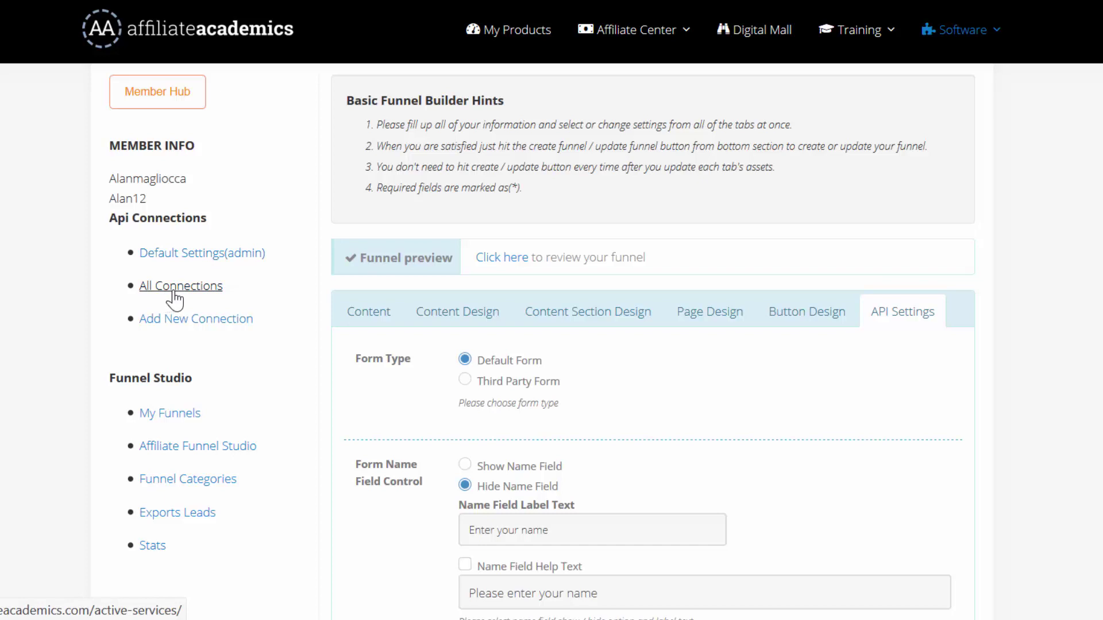
pyautogui.click(167, 326)
pyautogui.click(663, 352)
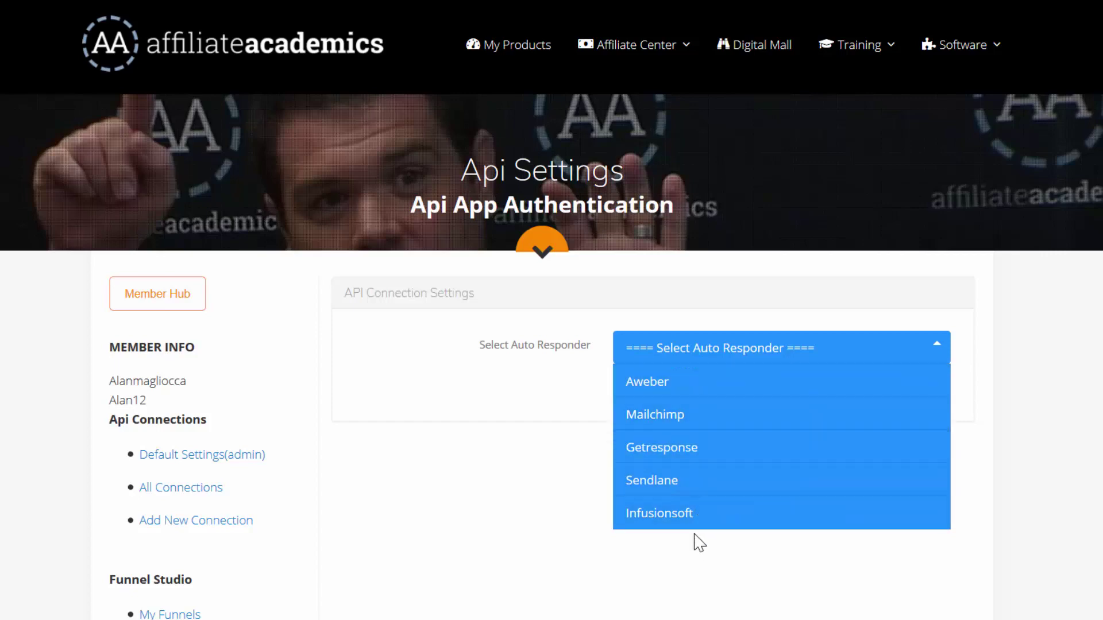
pyautogui.click(713, 387)
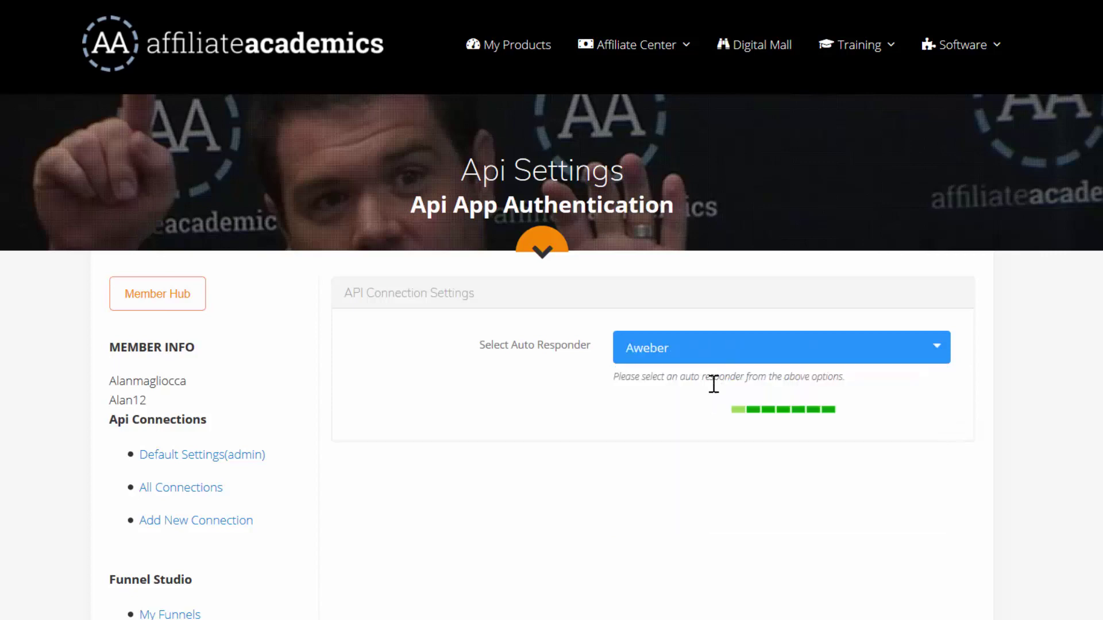
# Check the Aweber API connection's status and its re-connect option.
pyautogui.scroll(-1, 931, 377)
pyautogui.scroll(-5, 942, 374)
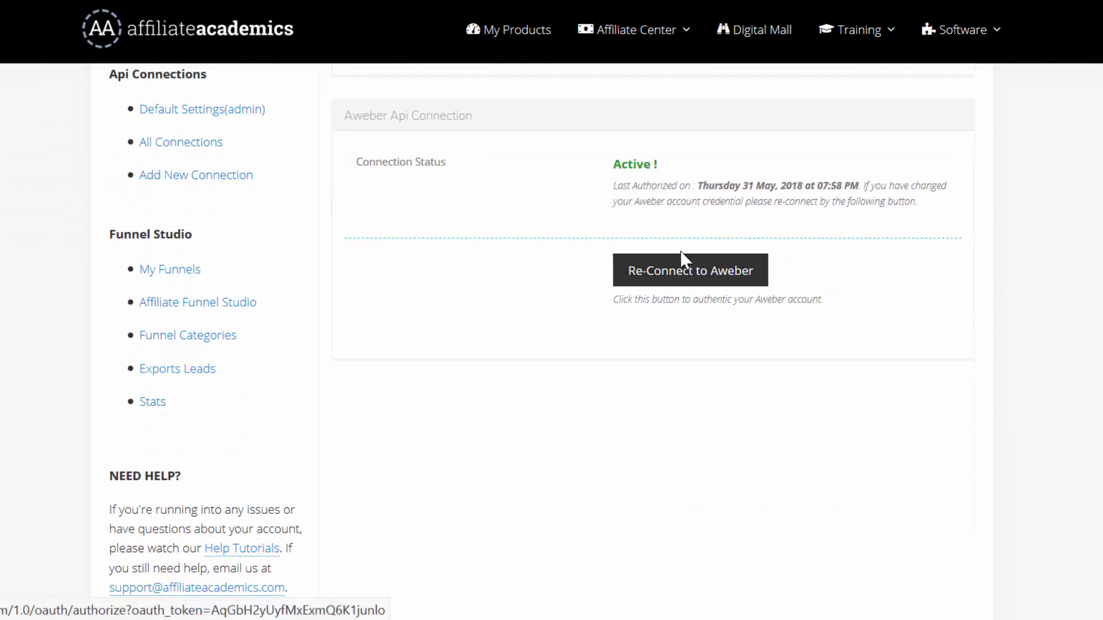
pyautogui.scroll(2, 844, 296)
# Switch the API connection's auto responder to Getresponse and look over its API key field and connect option.
pyautogui.click(773, 184)
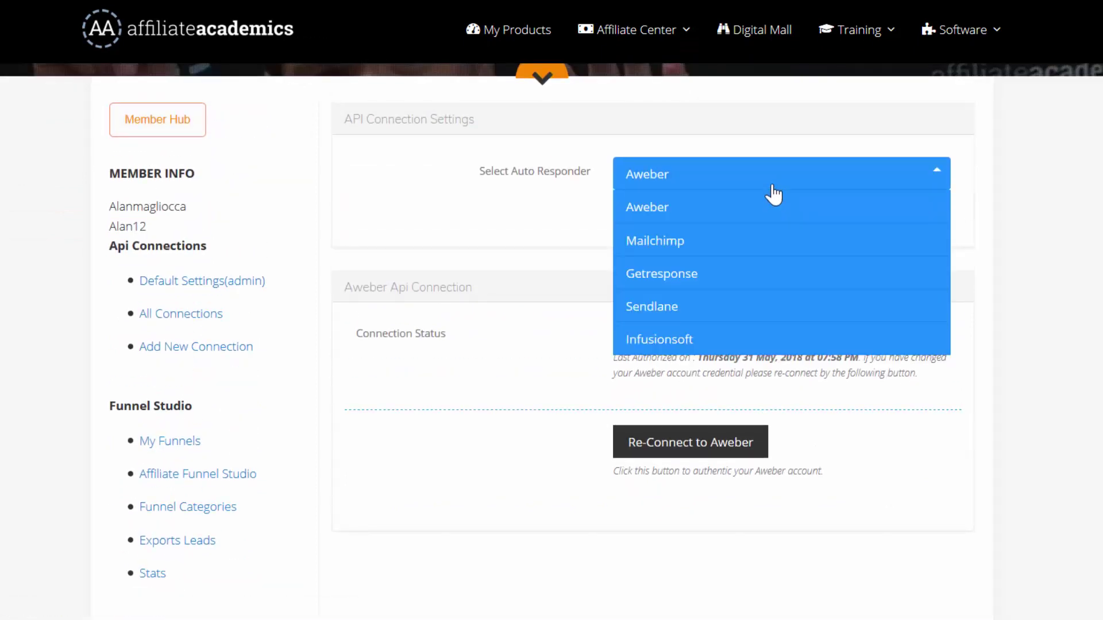
pyautogui.click(755, 275)
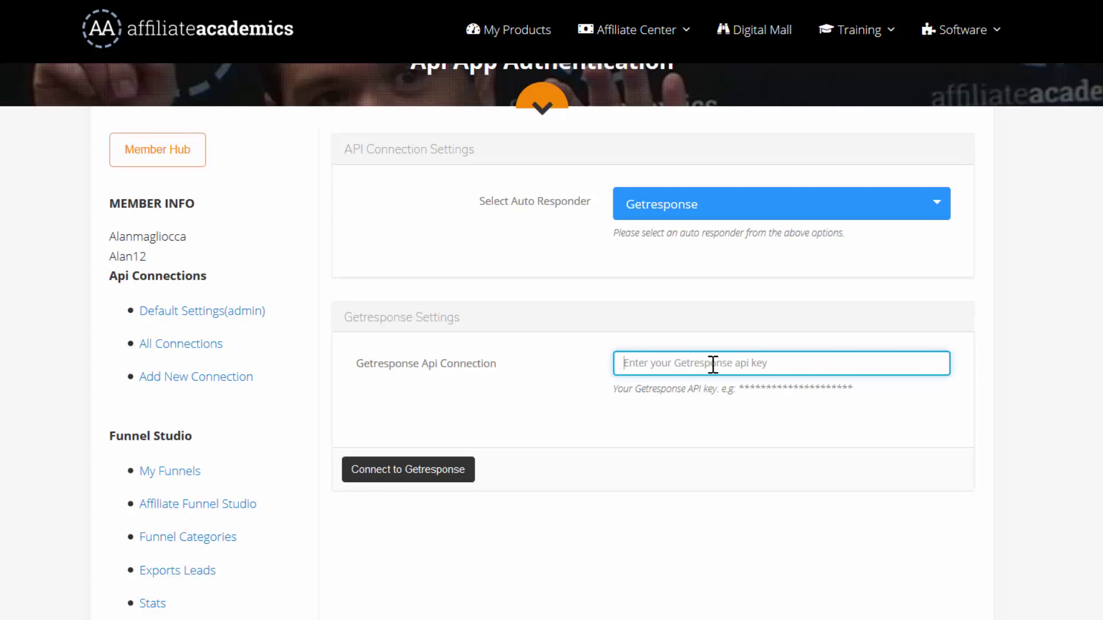
pyautogui.click(435, 472)
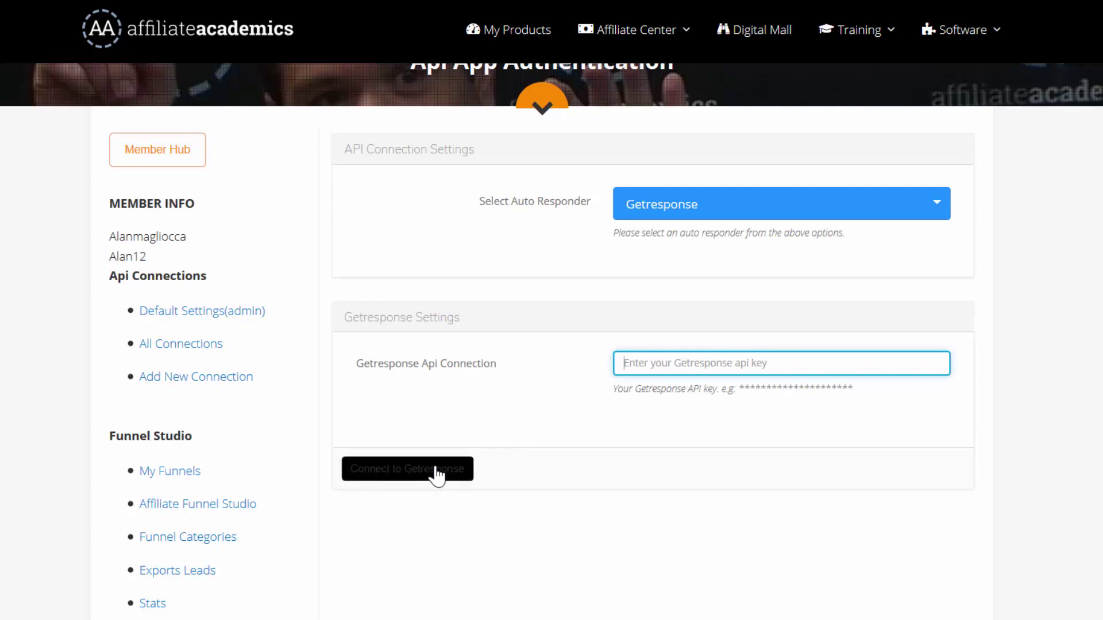
# Select Sendlane as the auto responder and examine its API key, hash key and domain fields with their example values.
pyautogui.click(780, 211)
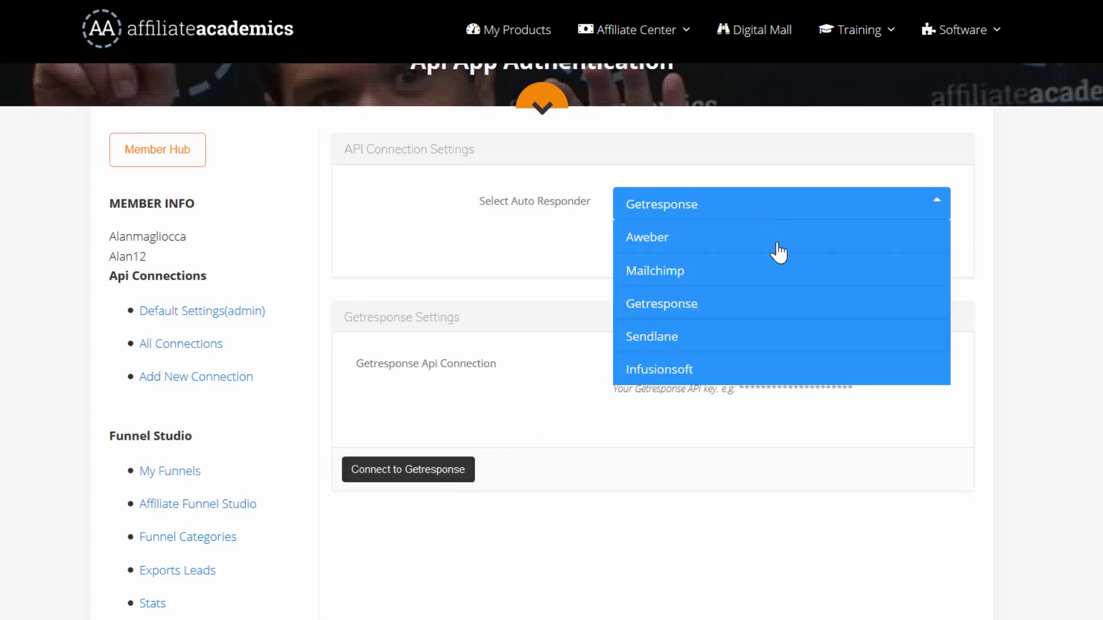
pyautogui.click(755, 337)
pyautogui.scroll(-3, 673, 260)
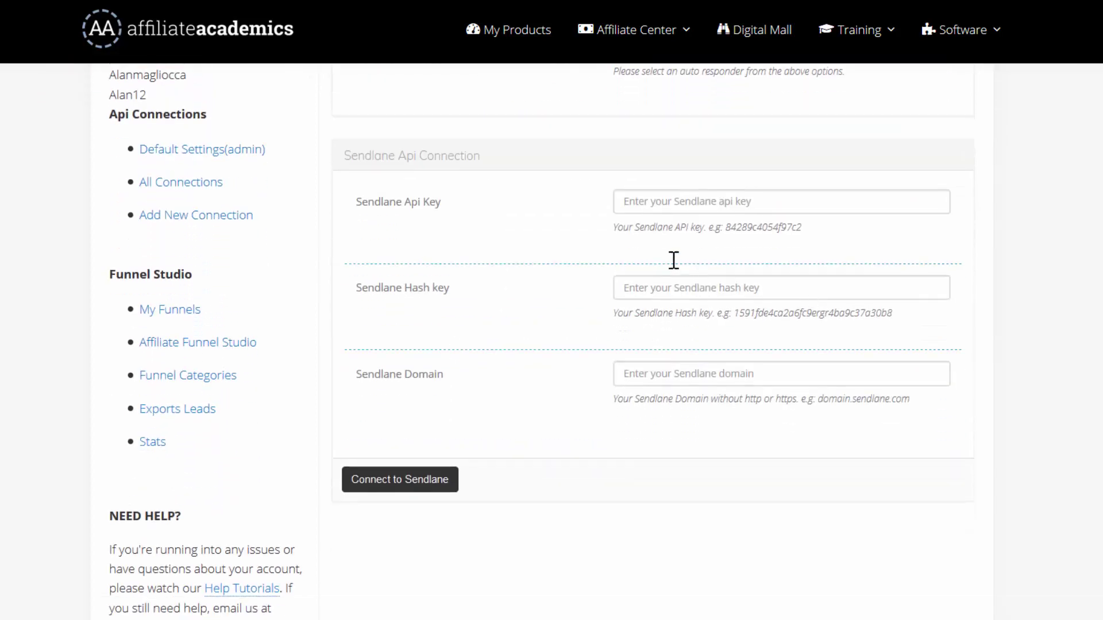
pyautogui.click(674, 190)
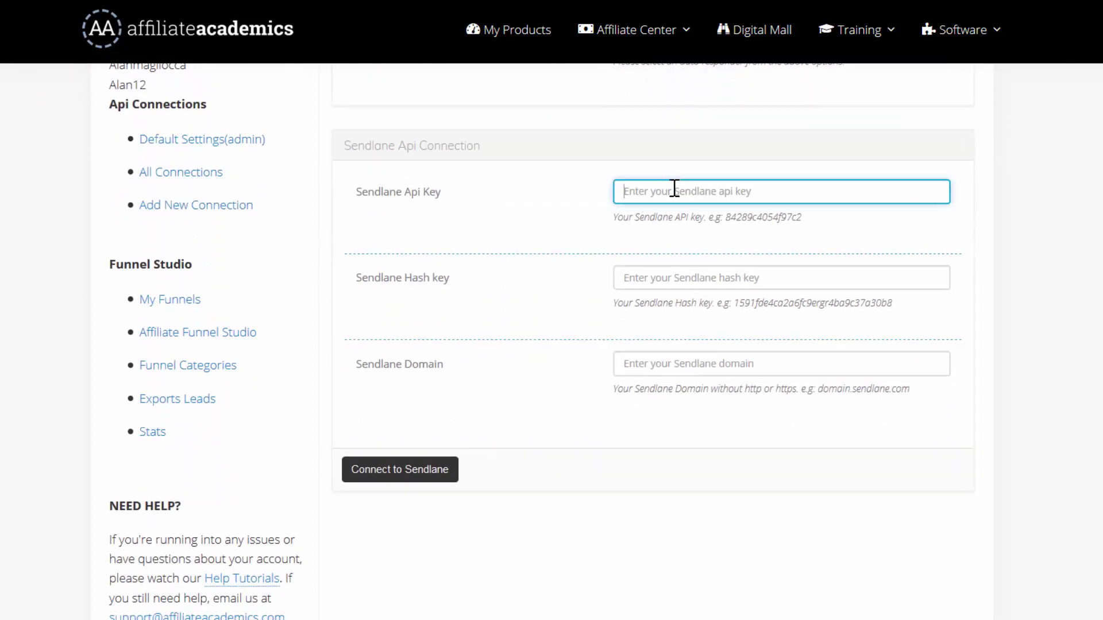
pyautogui.click(677, 280)
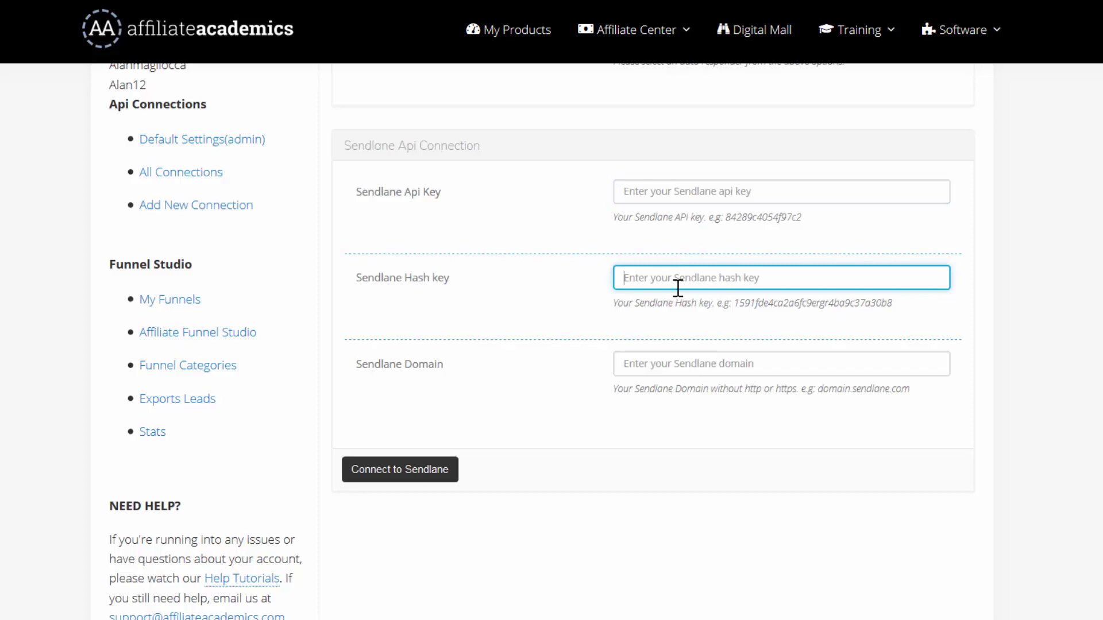
pyautogui.click(695, 359)
pyautogui.moveTo(621, 304); pyautogui.dragTo(879, 305)
pyautogui.click(879, 305)
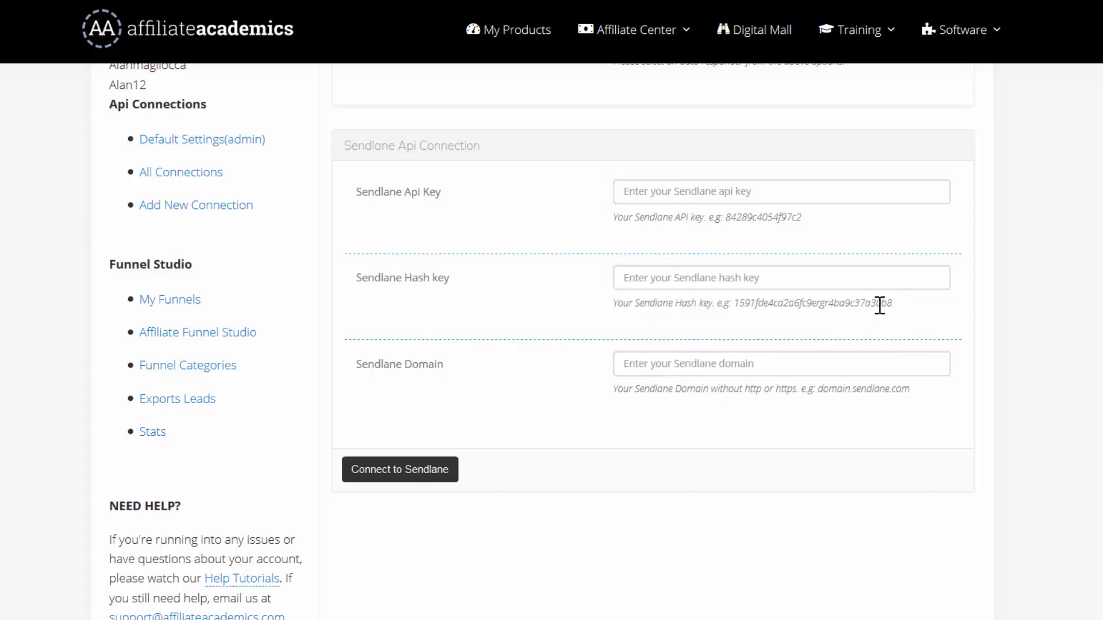
pyautogui.moveTo(732, 217); pyautogui.dragTo(829, 233)
pyautogui.moveTo(738, 301); pyautogui.dragTo(906, 325)
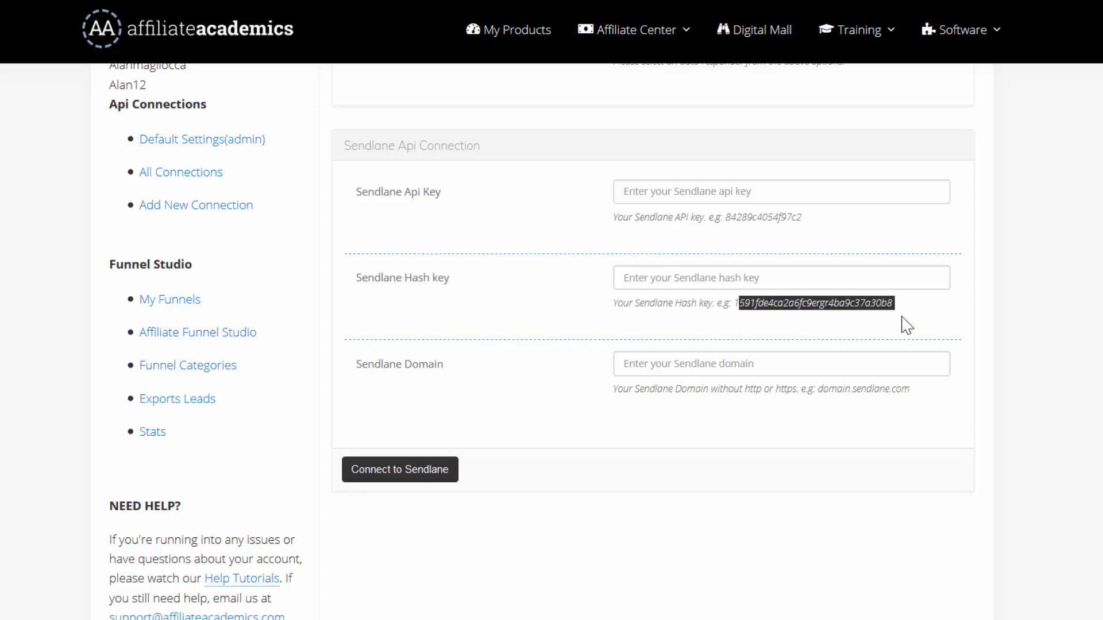
pyautogui.click(809, 386)
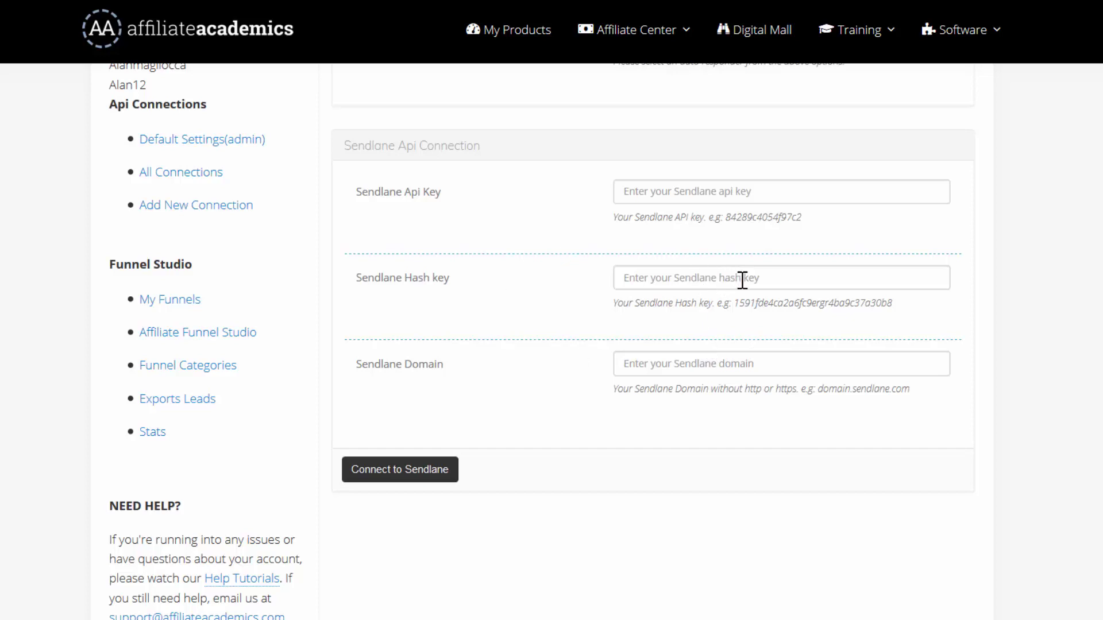
# Look over the auto responder choices, reselect Sendlane and review its connection fields once more.
pyautogui.scroll(2, 696, 273)
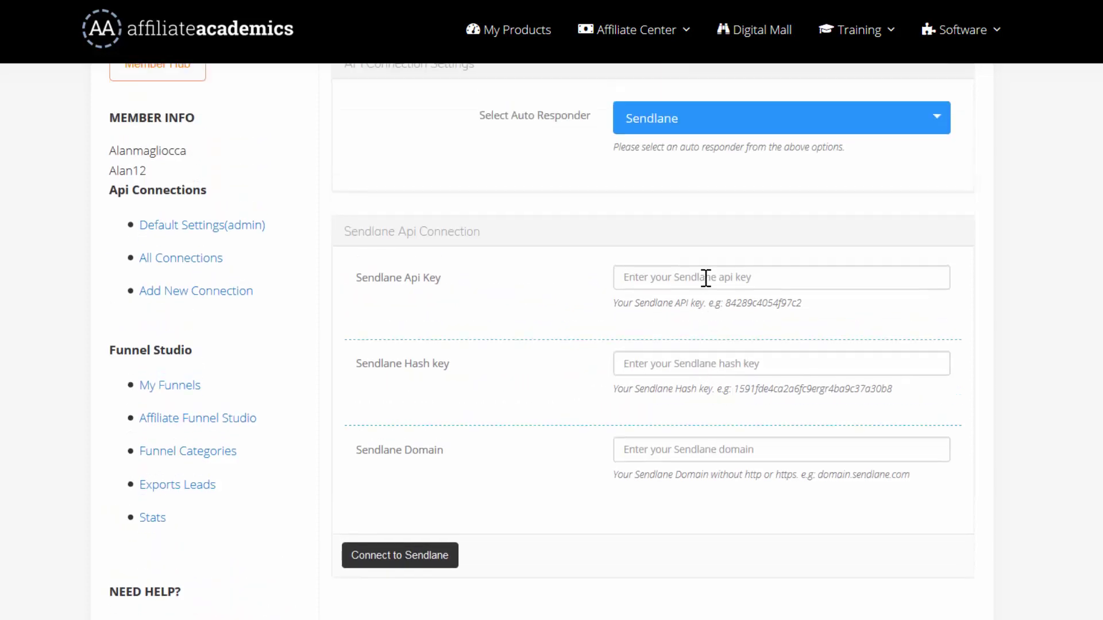
pyautogui.click(687, 124)
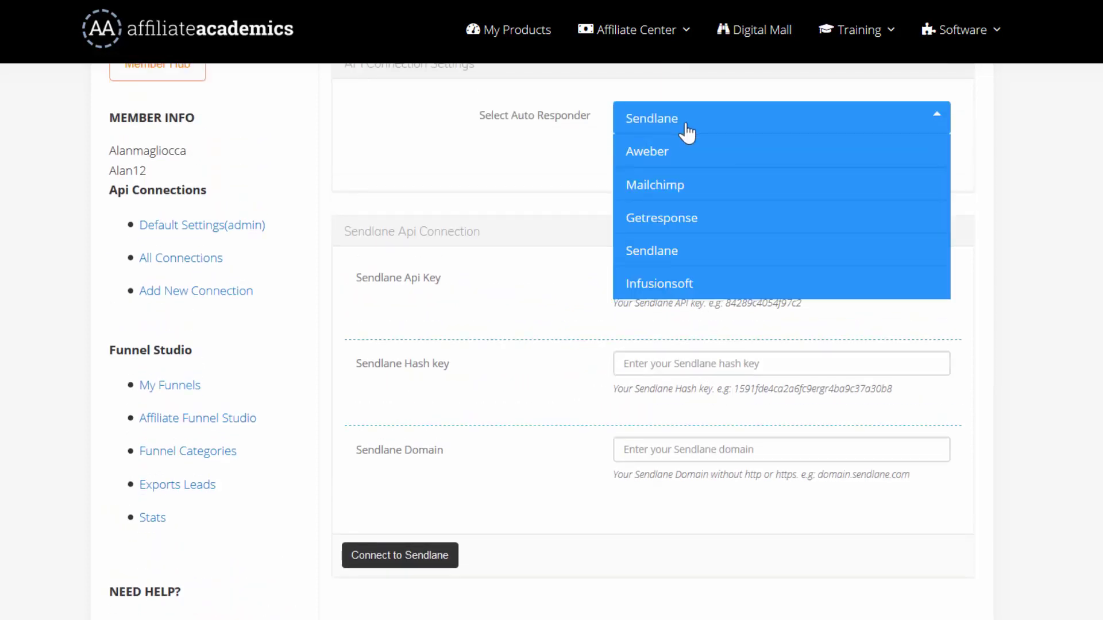
pyautogui.click(692, 257)
pyautogui.scroll(-1, 710, 134)
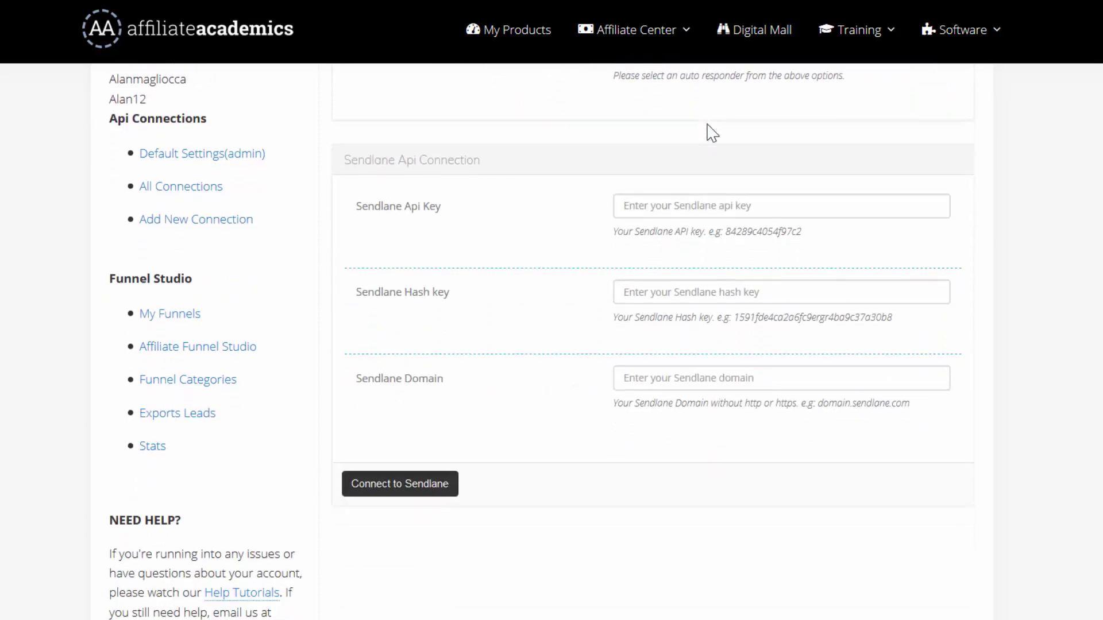
pyautogui.scroll(3, 721, 210)
# Select Mailchimp as the auto responder and check its connection status and re-connect option.
pyautogui.click(714, 219)
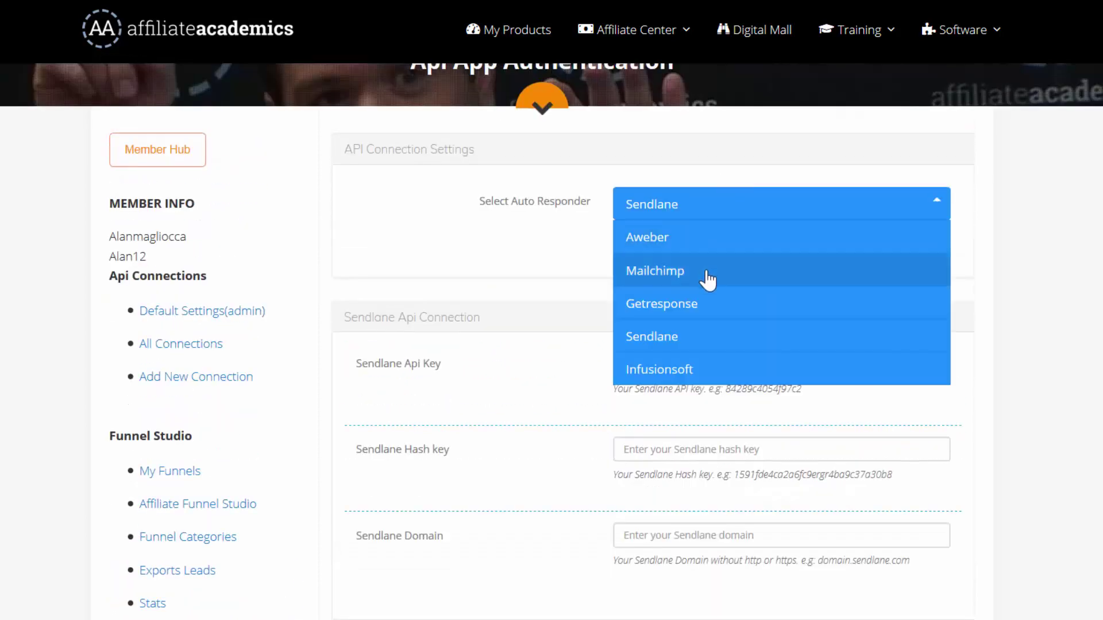
pyautogui.click(707, 278)
pyautogui.scroll(-2, 862, 288)
pyautogui.scroll(-2, 841, 276)
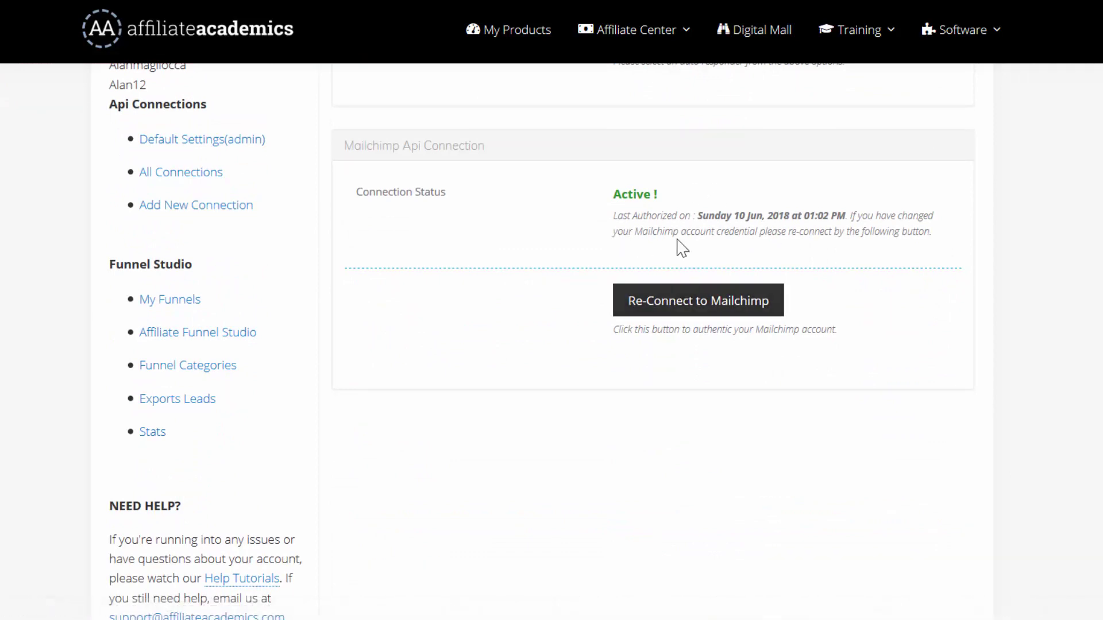
pyautogui.scroll(2, 667, 276)
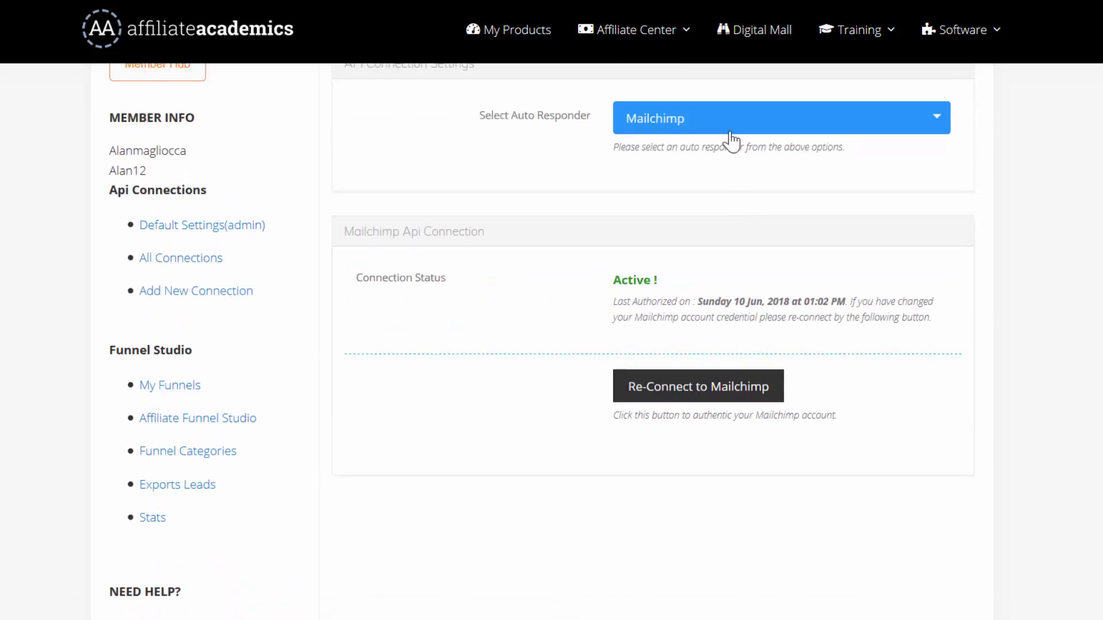
# Change the auto responder from Mailchimp to Getresponse and examine where its API key is entered.
pyautogui.click(726, 126)
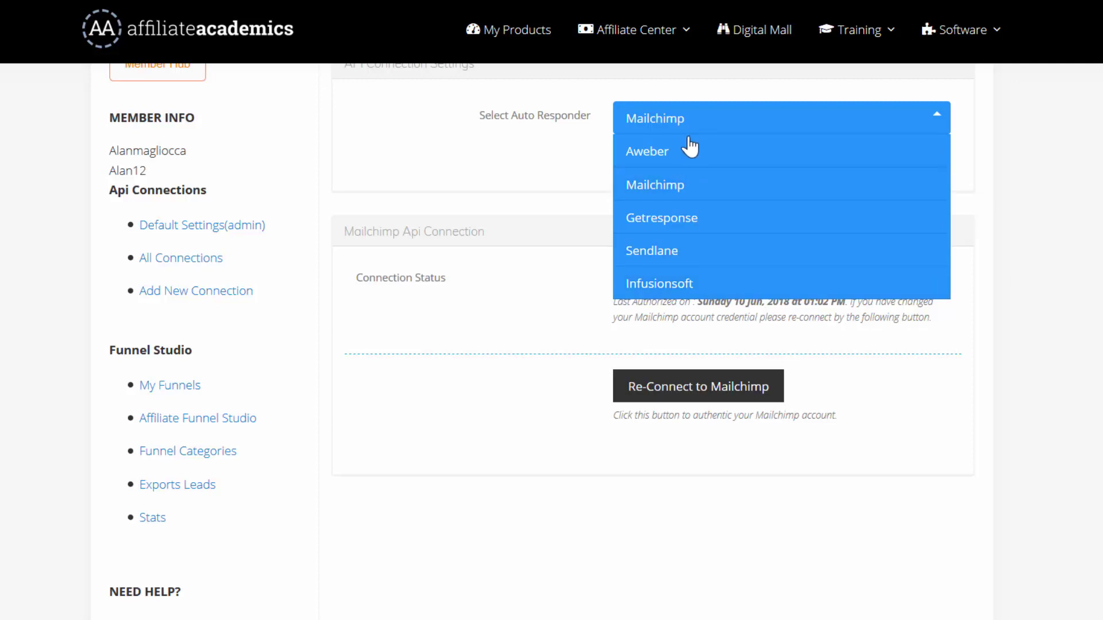
pyautogui.scroll(2, 741, 206)
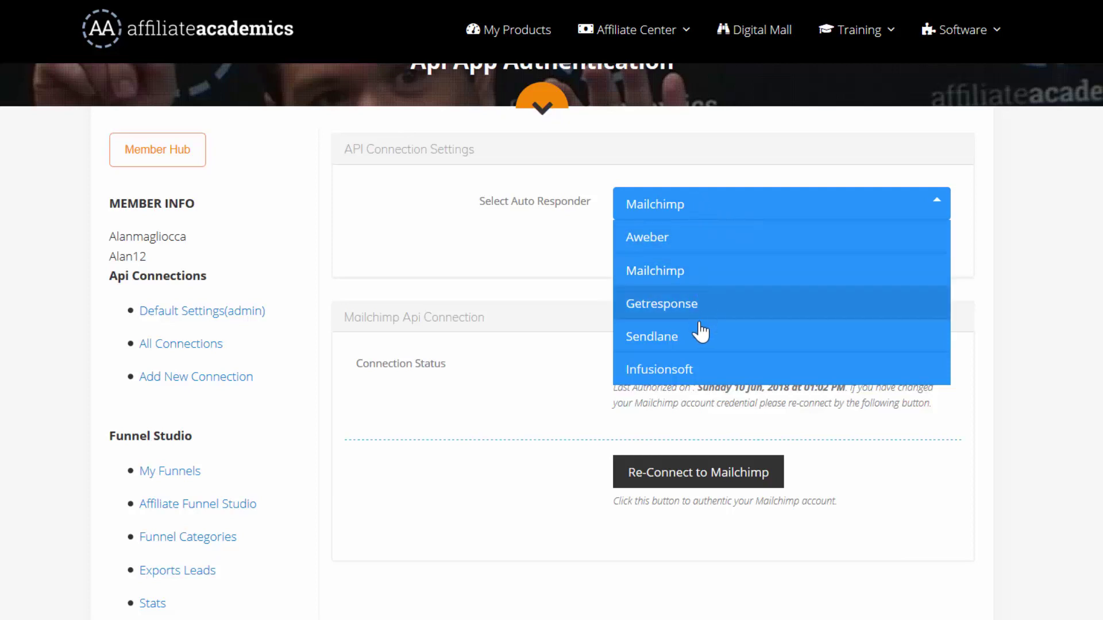
pyautogui.click(700, 304)
pyautogui.scroll(-3, 666, 259)
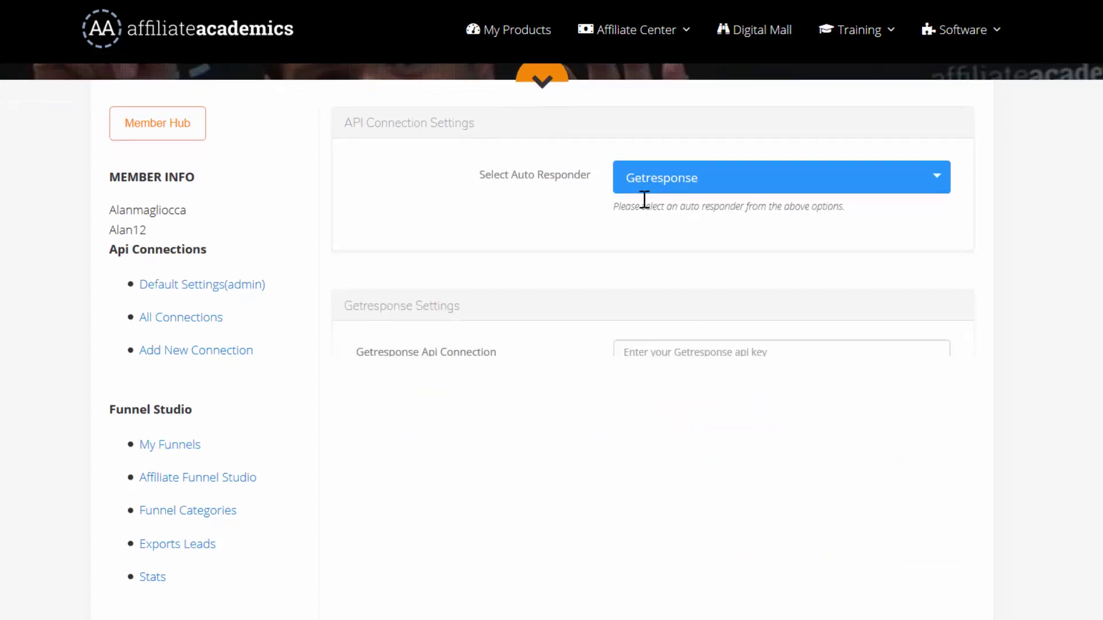
pyautogui.click(665, 192)
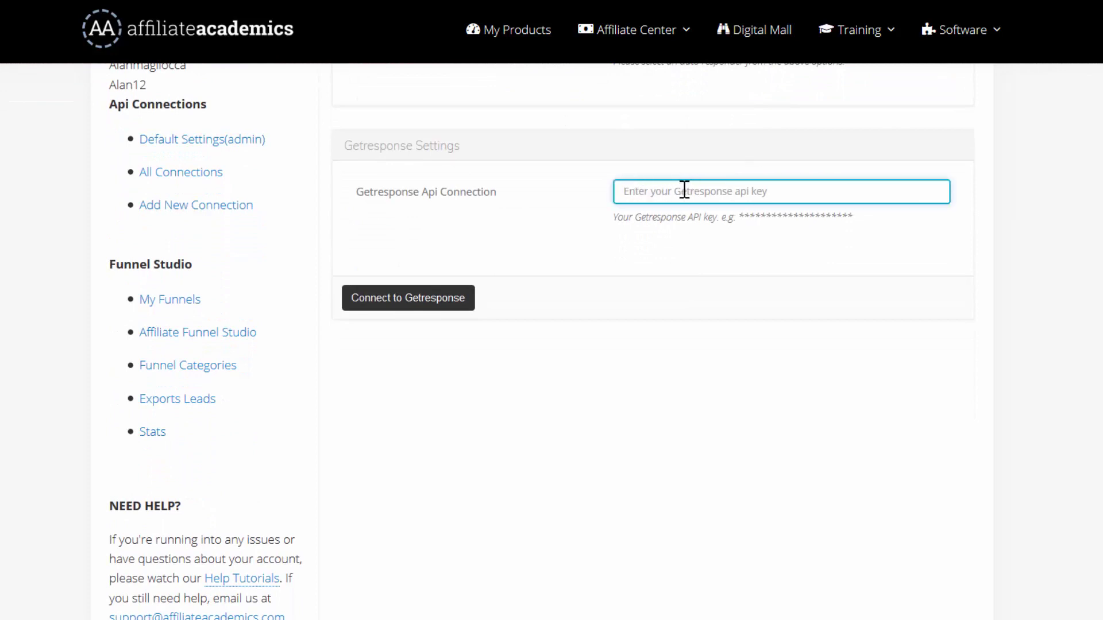
pyautogui.scroll(2, 645, 260)
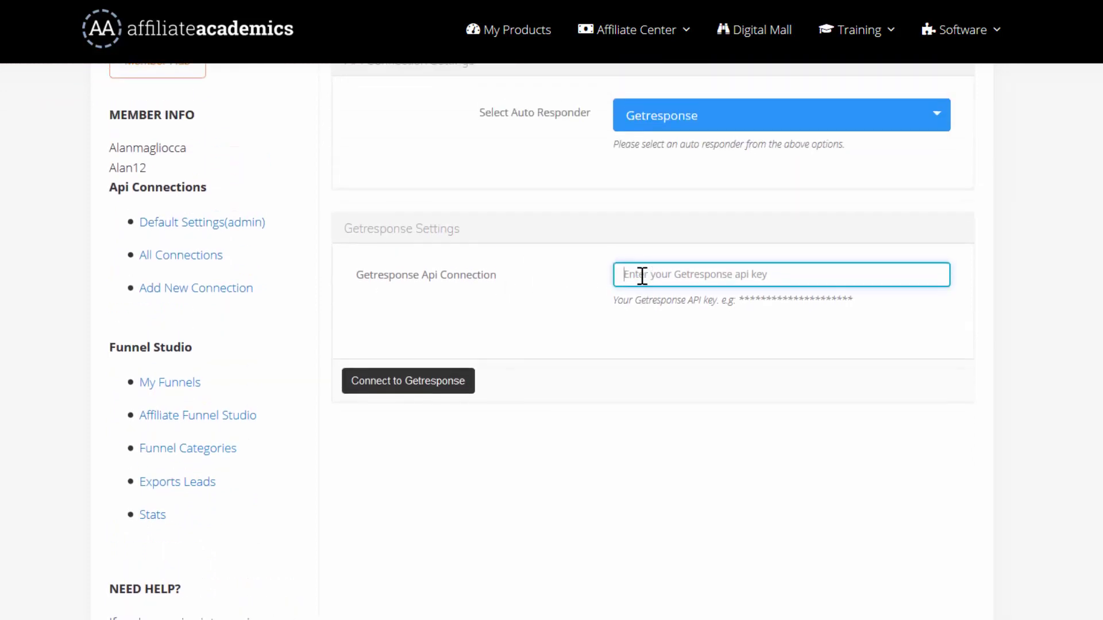
# Open the overview of all API connections and review the Aweber and Mailchimp connection statuses and available lists.
pyautogui.click(201, 260)
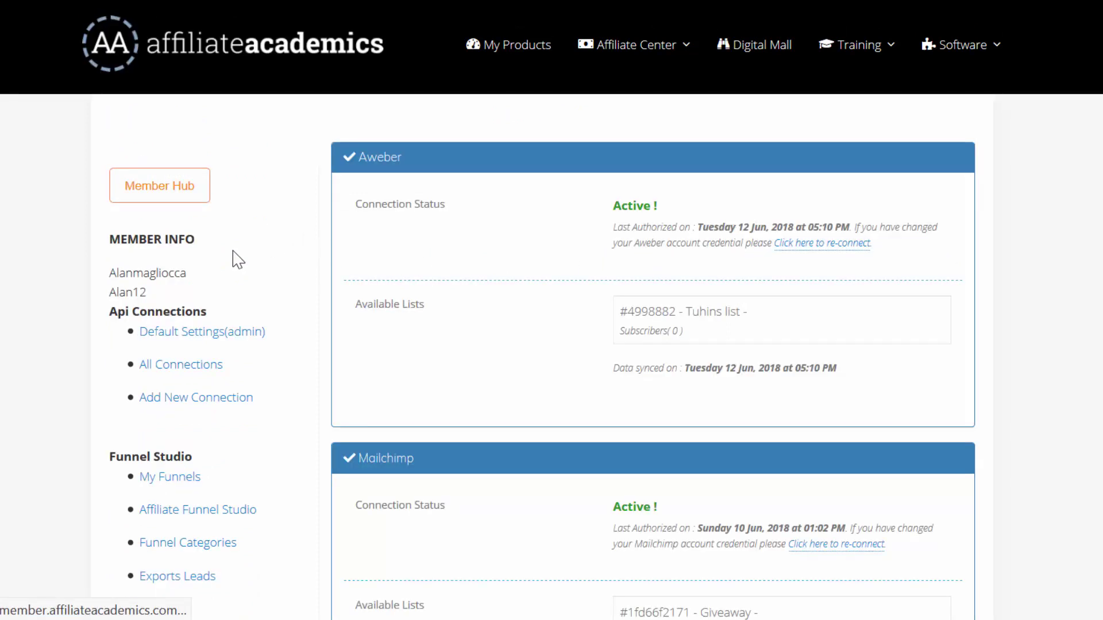
pyautogui.scroll(-2, 623, 322)
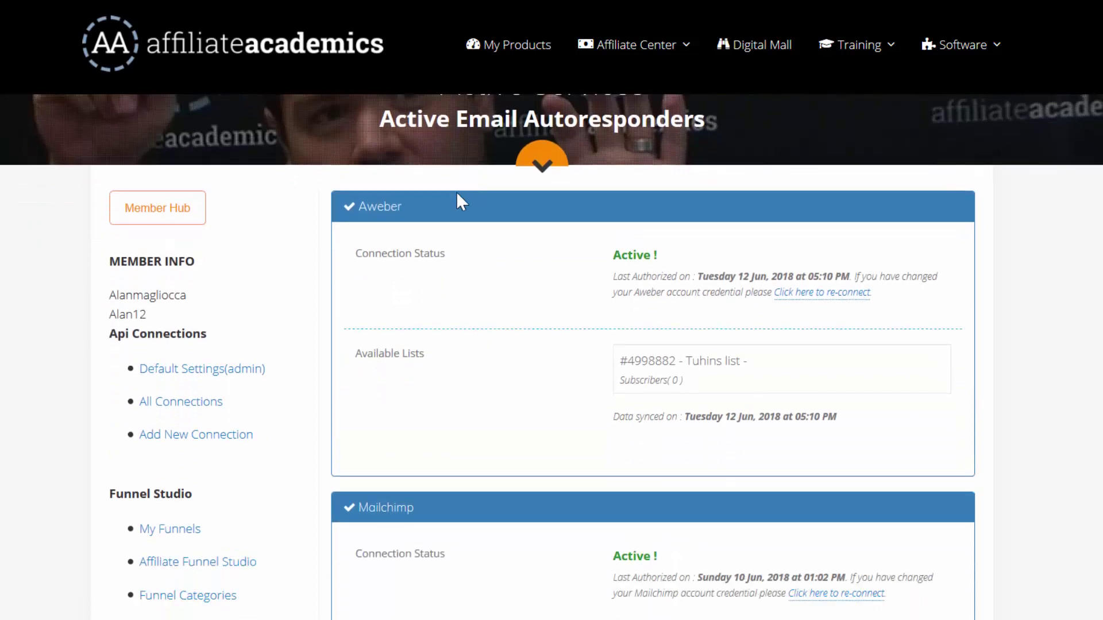
pyautogui.scroll(-2, 406, 389)
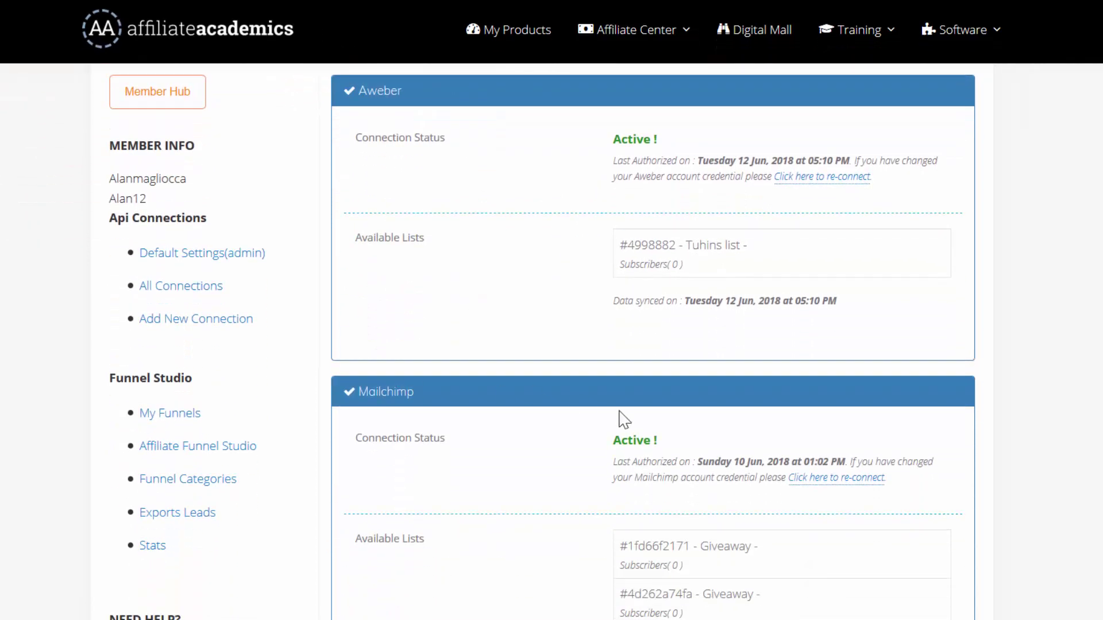
pyautogui.scroll(-4, 623, 419)
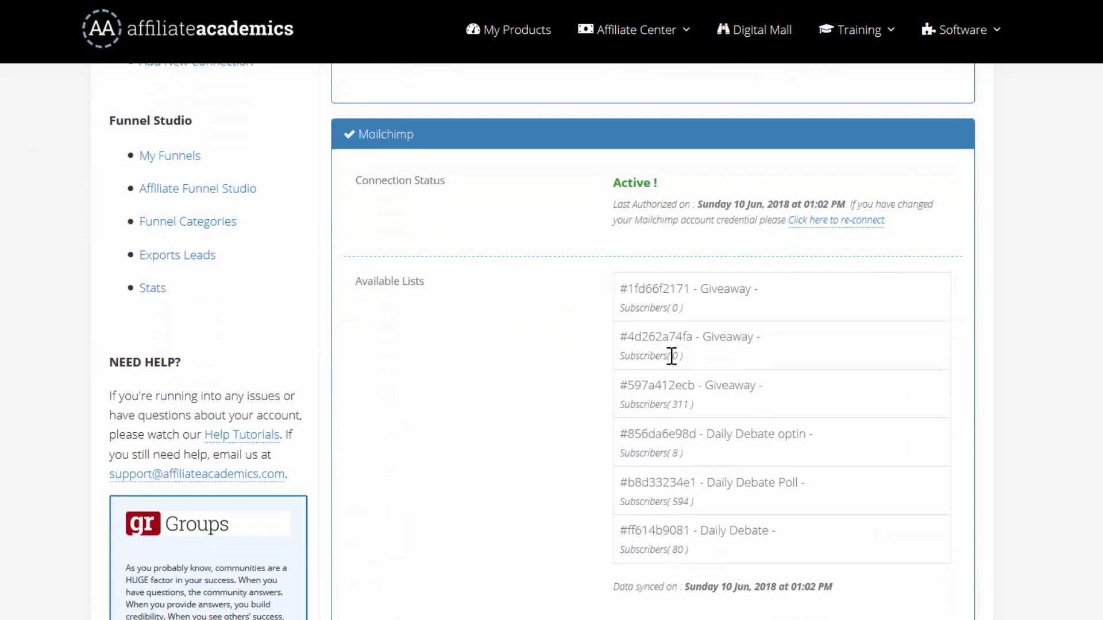
pyautogui.scroll(-2, 700, 362)
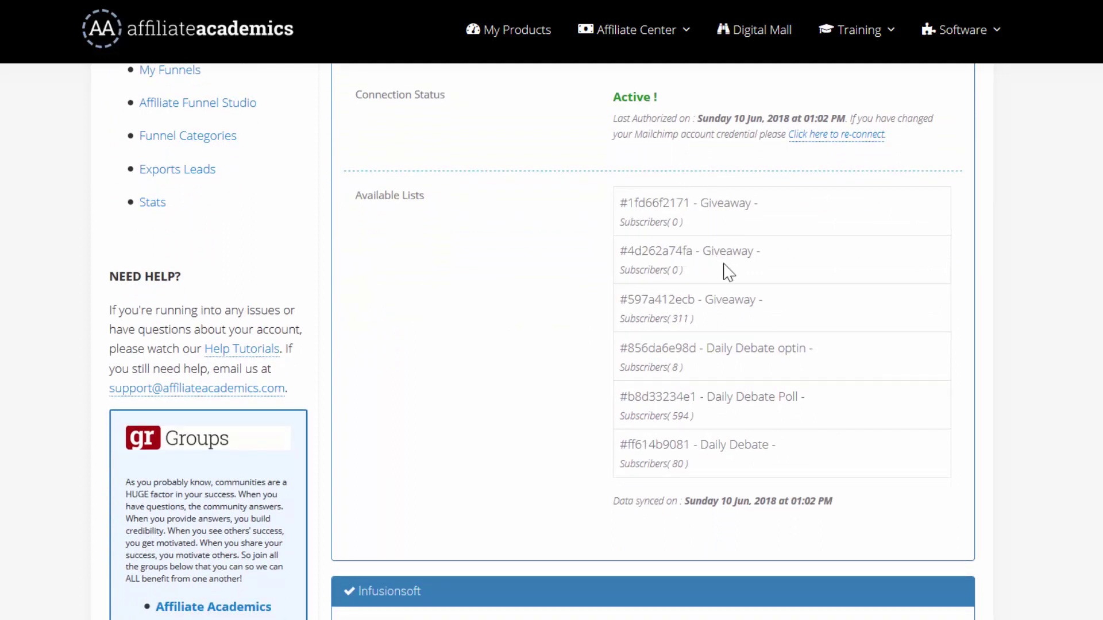
pyautogui.scroll(7, 726, 273)
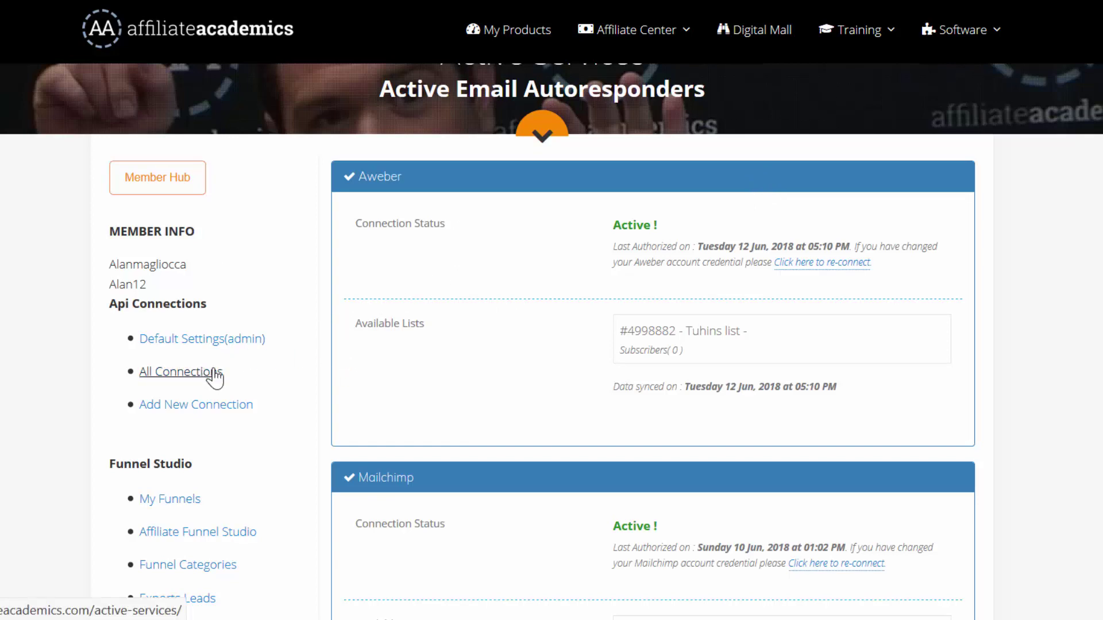
pyautogui.scroll(-1, 575, 304)
pyautogui.scroll(1, 539, 319)
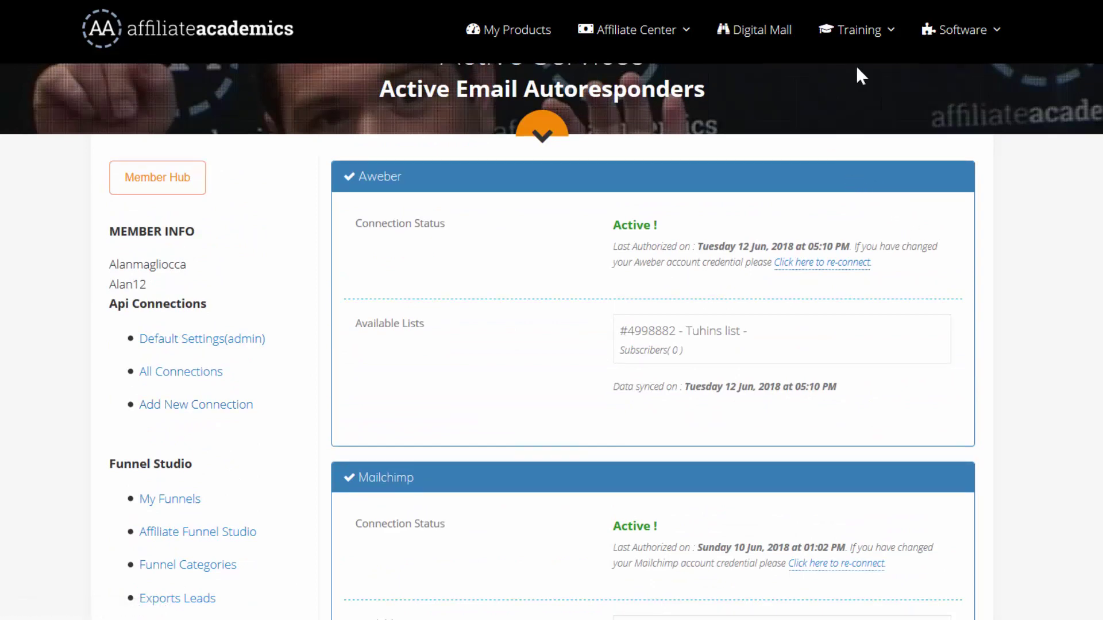
# Return to the saved funnels, open the ELI DFY Funnel for editing and show its API settings.
pyautogui.moveTo(959, 30)
pyautogui.click(953, 98)
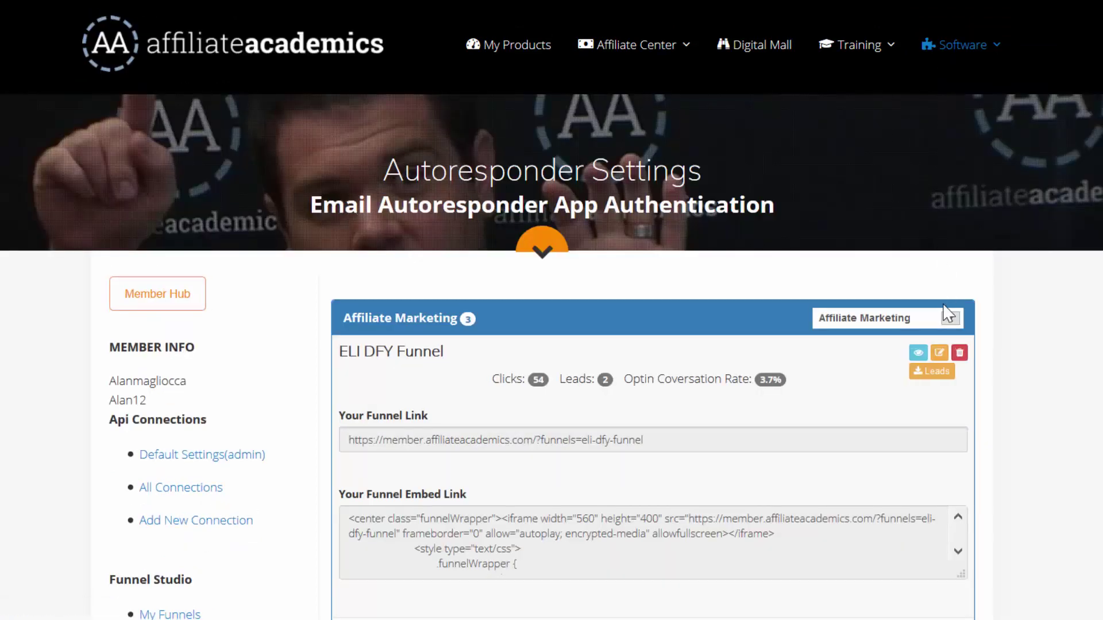
pyautogui.click(939, 355)
pyautogui.click(903, 513)
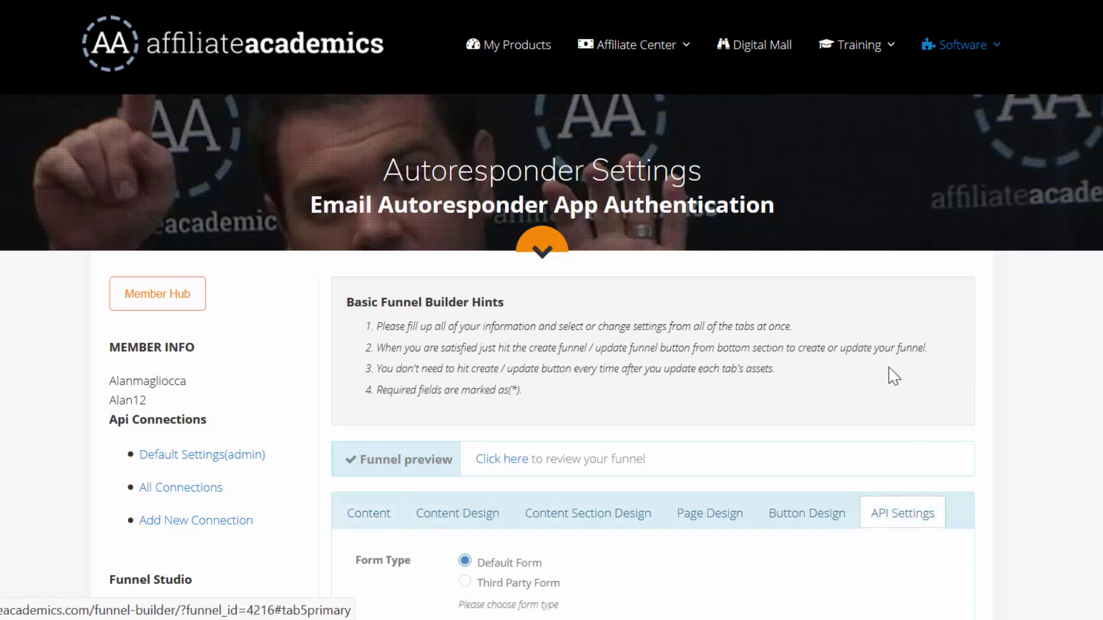
# Try the funnel's Third Party Form type with its form code field, and set the form type back to Default Form.
pyautogui.scroll(-4, 873, 368)
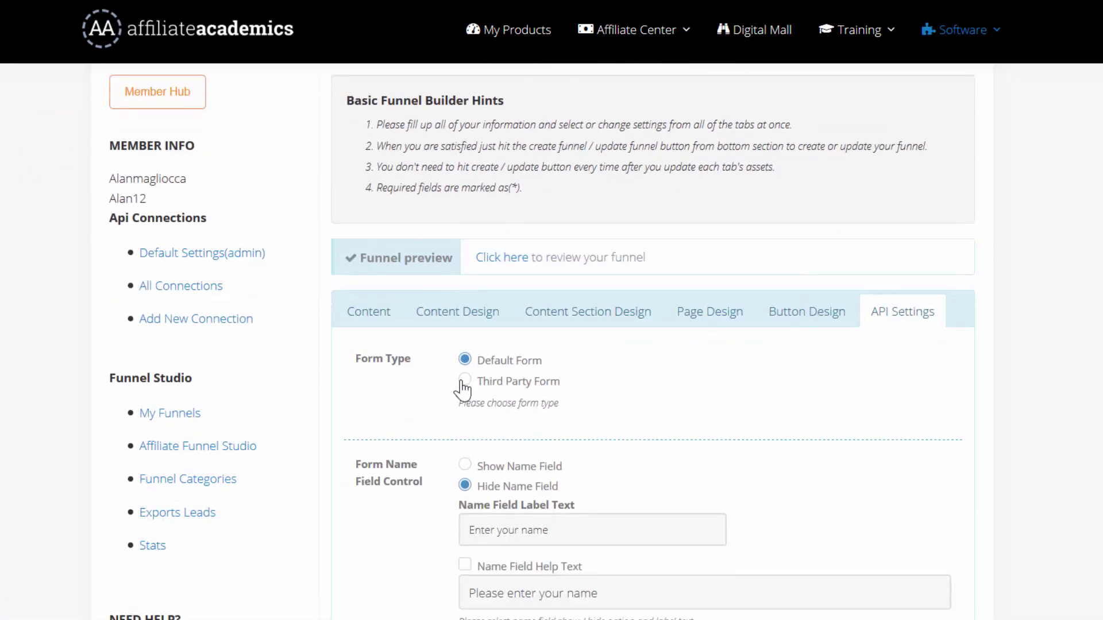
pyautogui.click(462, 382)
pyautogui.scroll(-2, 575, 431)
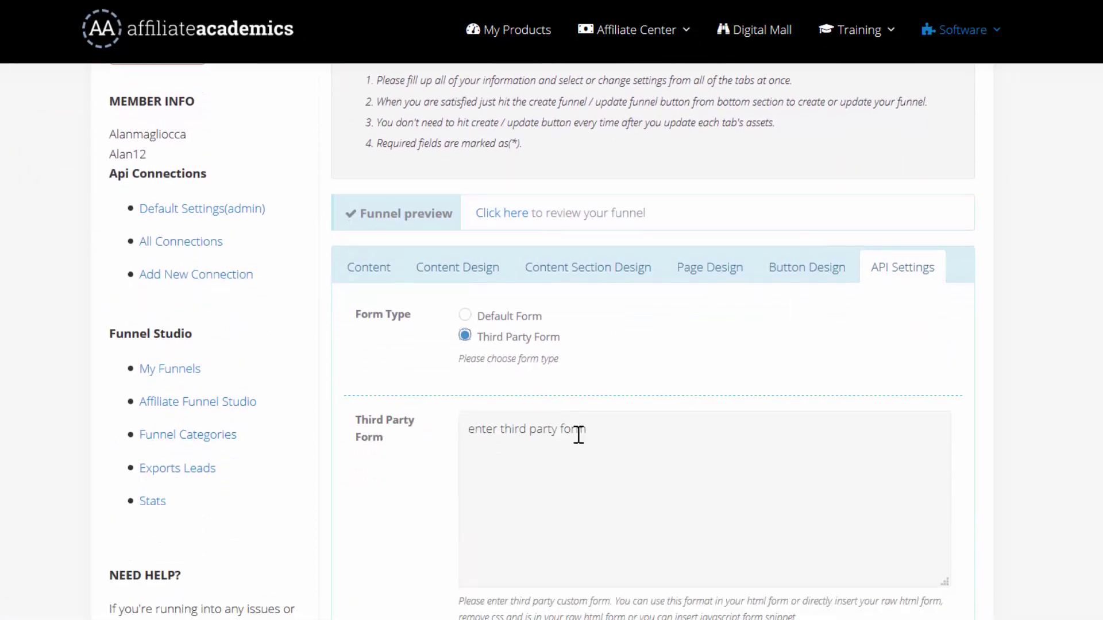
pyautogui.scroll(-1, 578, 434)
pyautogui.click(522, 399)
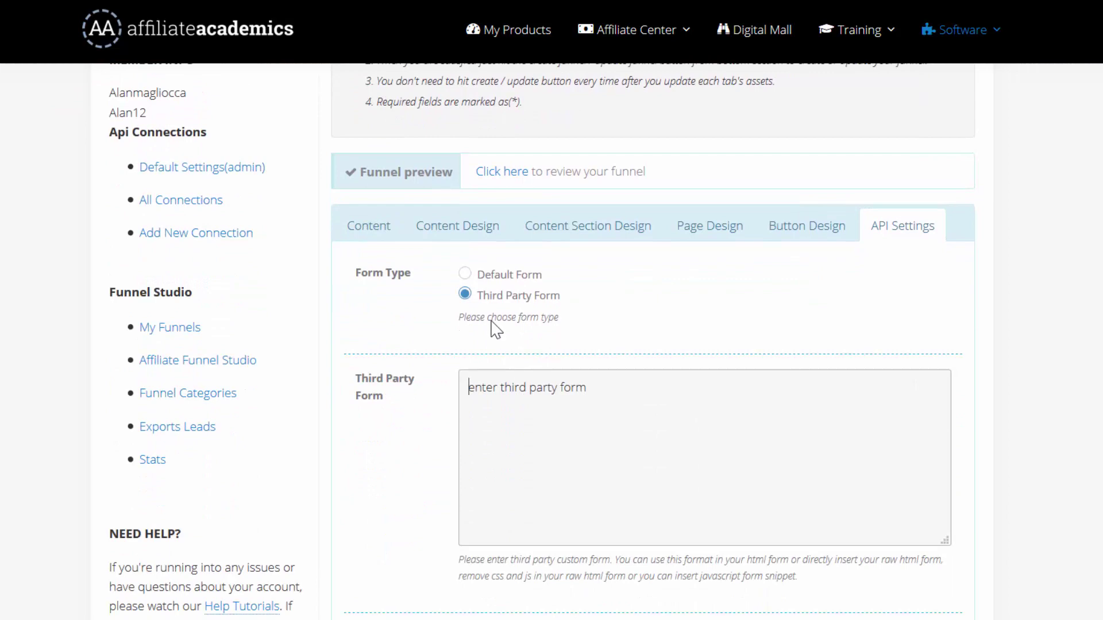
pyautogui.click(465, 275)
pyautogui.scroll(-3, 581, 295)
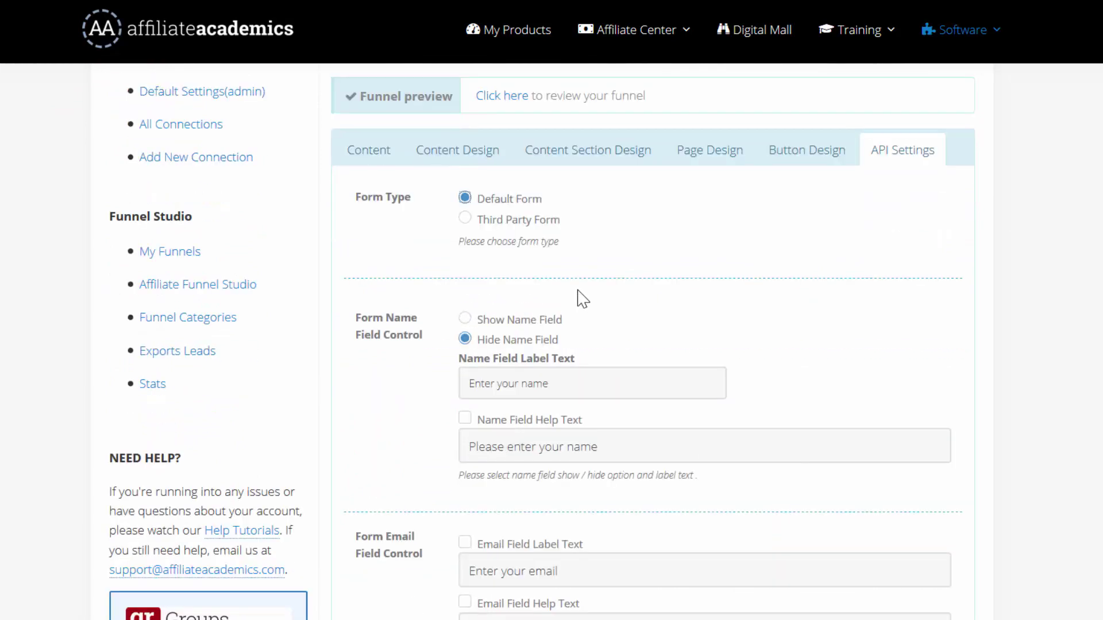
# Select Mailchimp as the funnel's auto responder and Daily Debate optin as its auto responder list.
pyautogui.scroll(2, 264, 153)
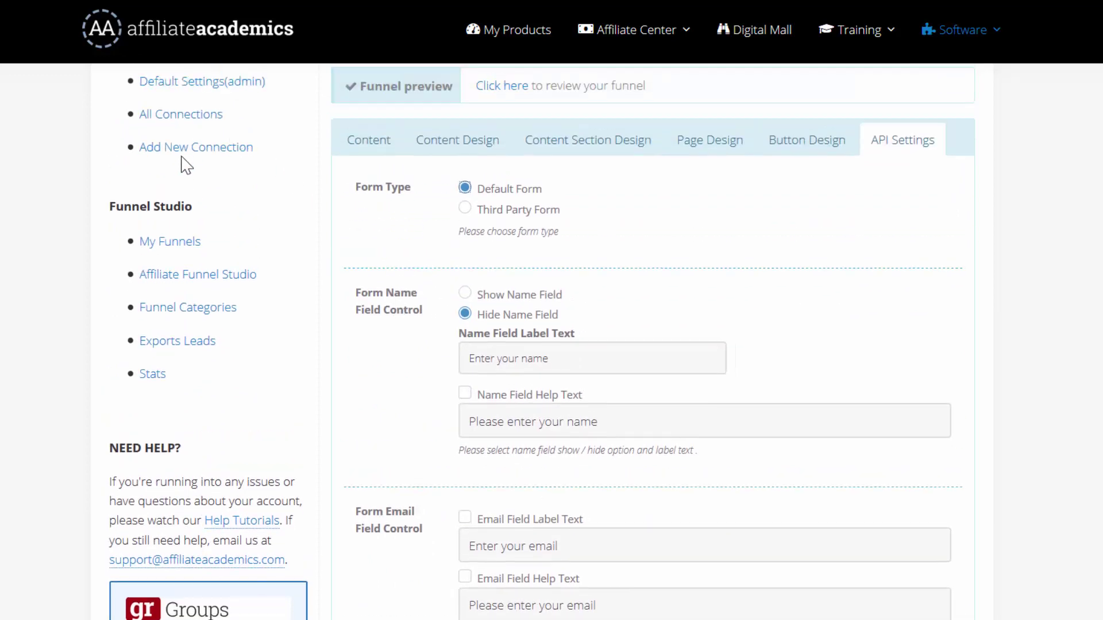
pyautogui.scroll(-6, 703, 337)
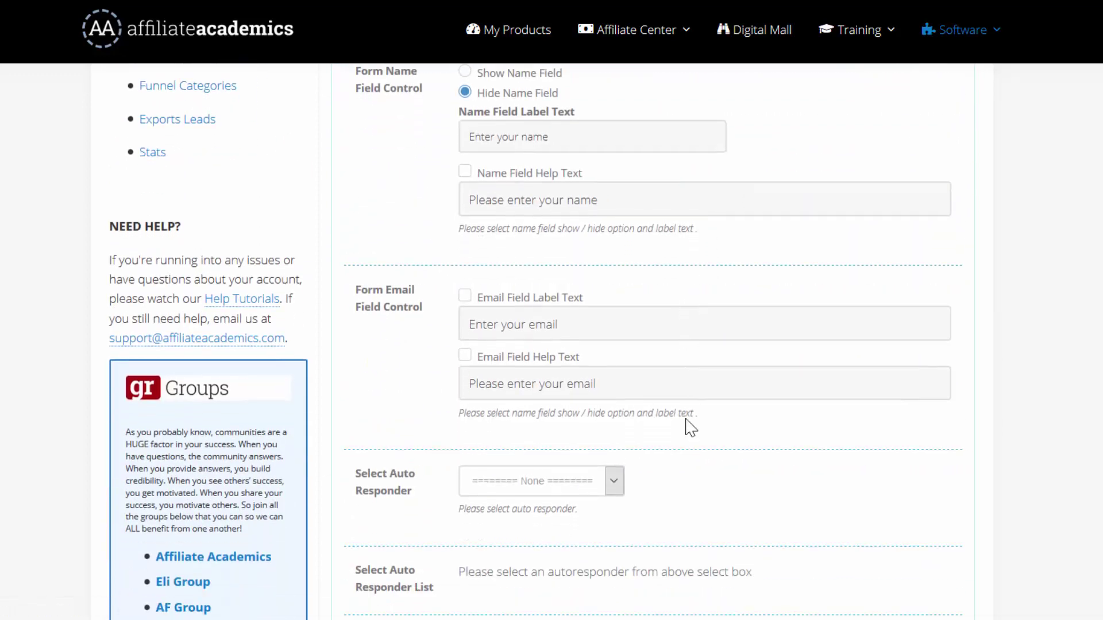
pyautogui.click(559, 451)
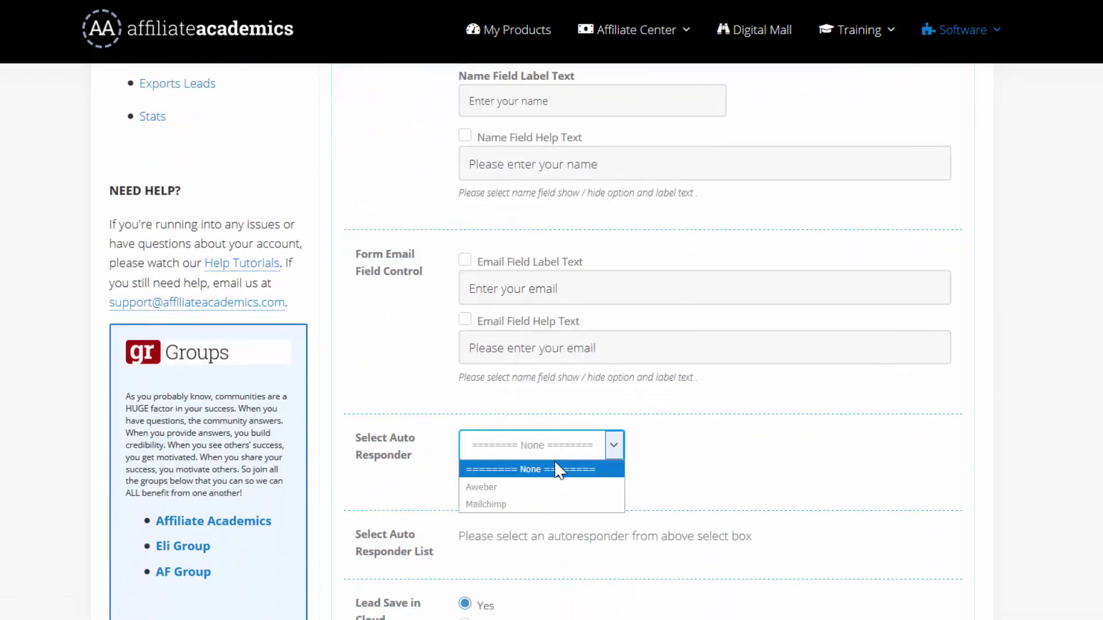
pyautogui.click(537, 505)
pyautogui.scroll(-2, 695, 425)
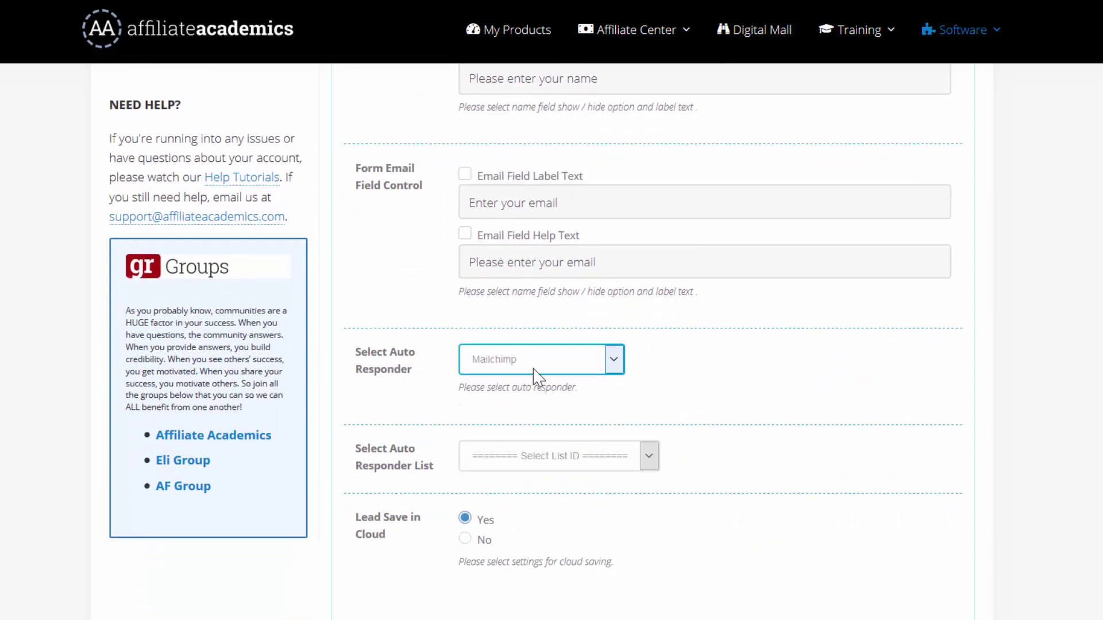
pyautogui.click(557, 464)
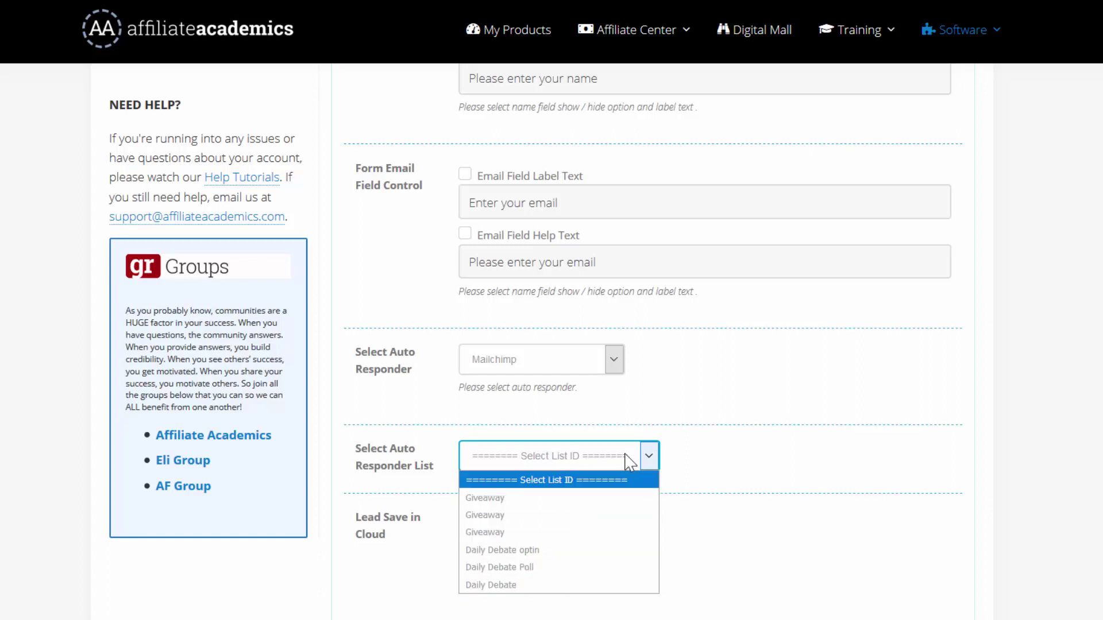
pyautogui.click(698, 446)
pyautogui.click(625, 453)
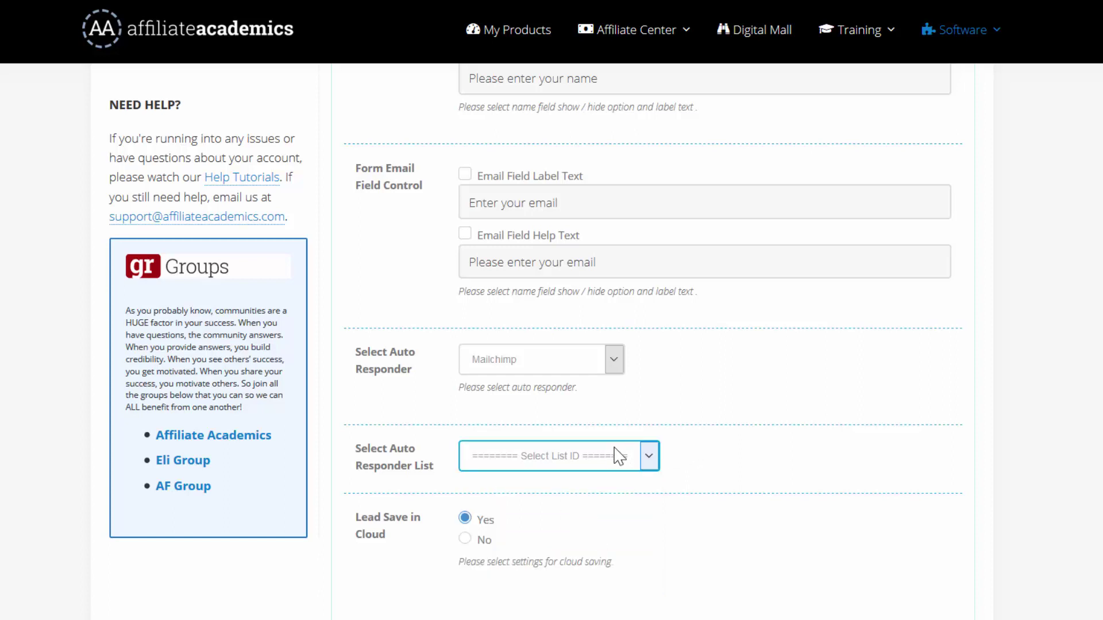
pyautogui.click(562, 549)
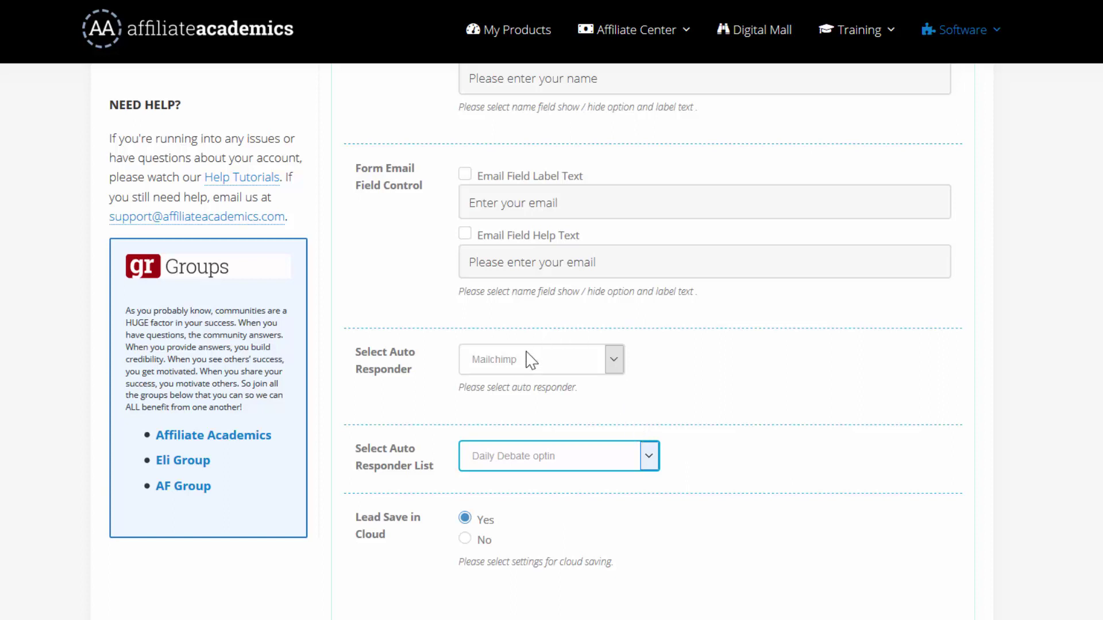
pyautogui.click(562, 462)
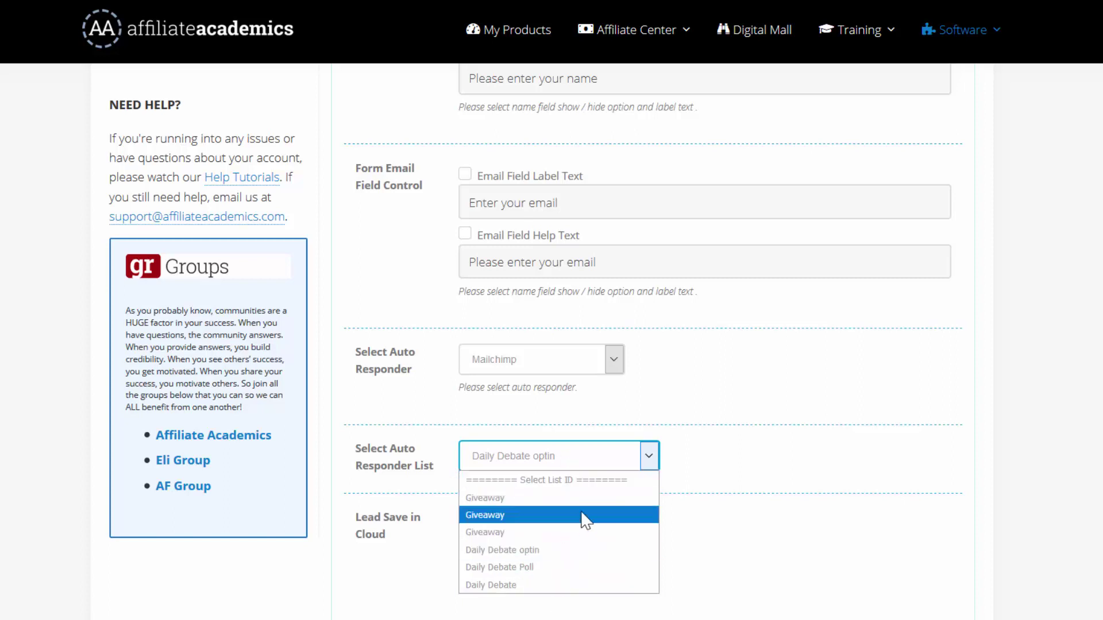
pyautogui.click(682, 401)
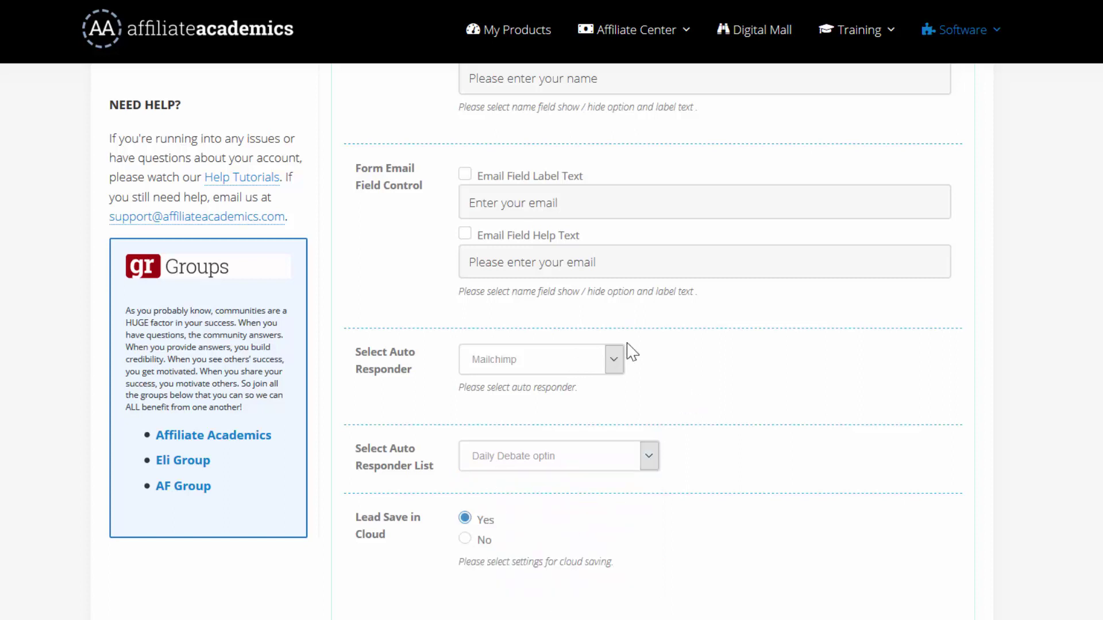
# Review the funnel builder hints, form and auto responder settings, and the API connection links on the funnel's editing page.
pyautogui.scroll(7, 728, 373)
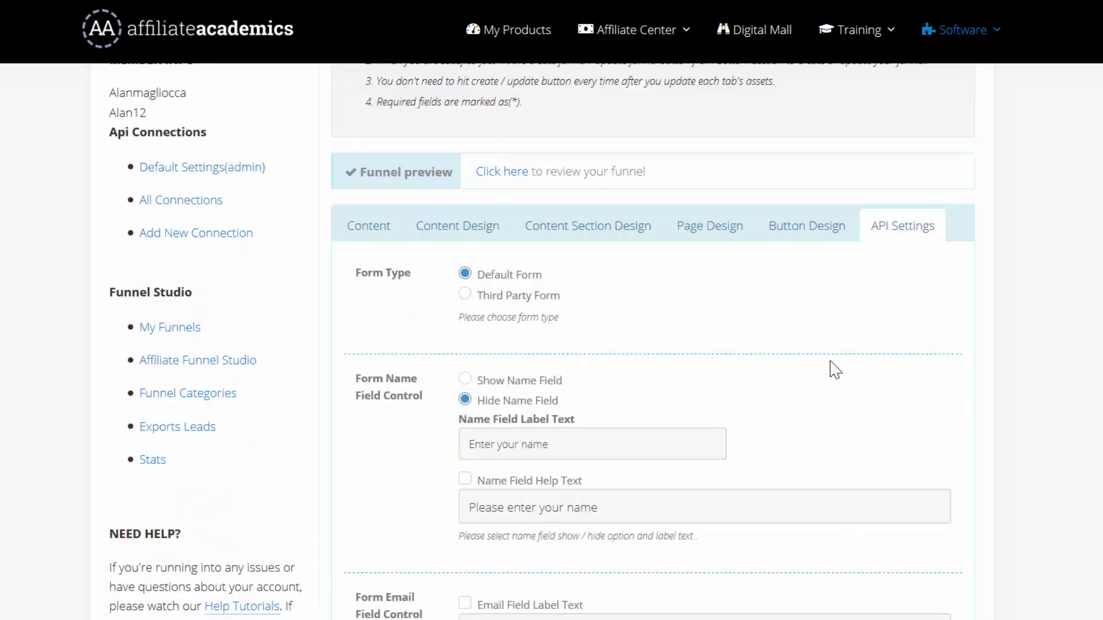
pyautogui.scroll(3, 857, 343)
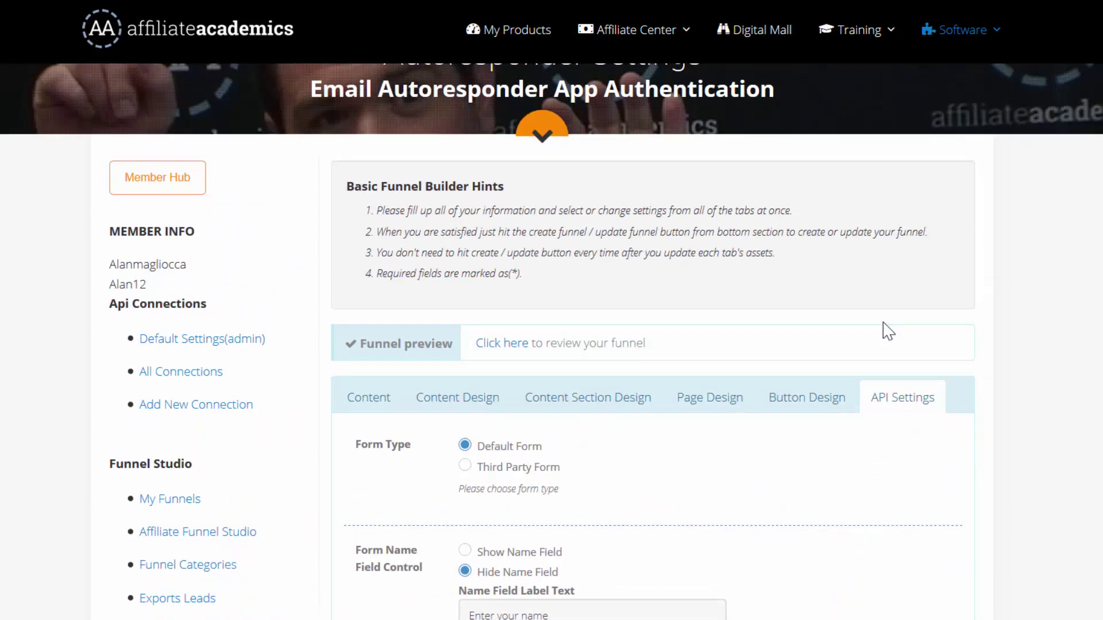
pyautogui.scroll(-9, 645, 354)
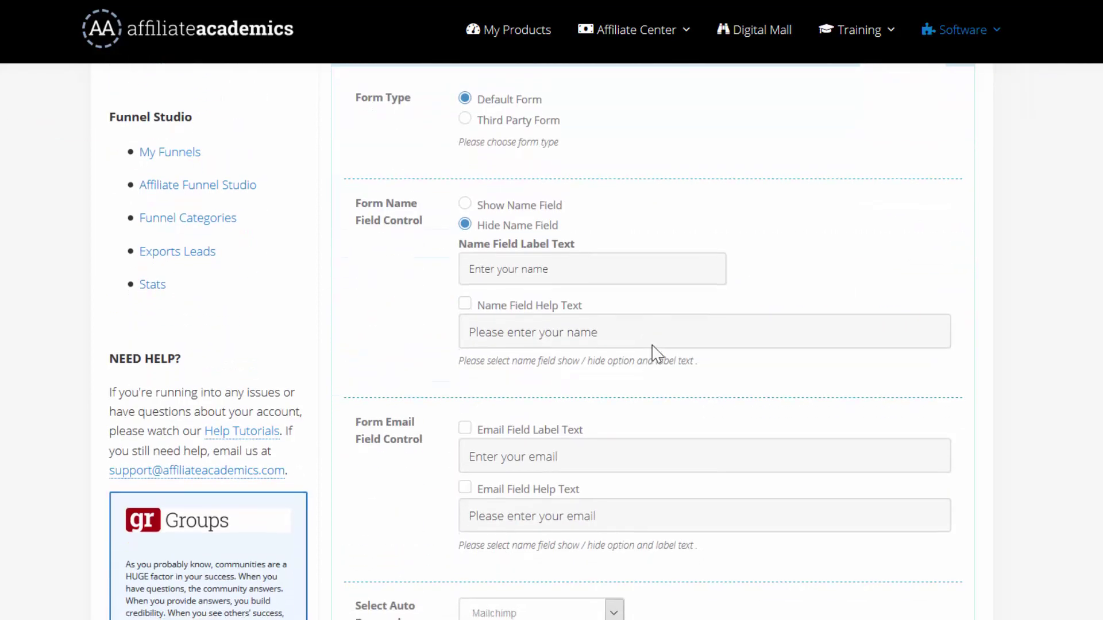
pyautogui.scroll(-3, 666, 333)
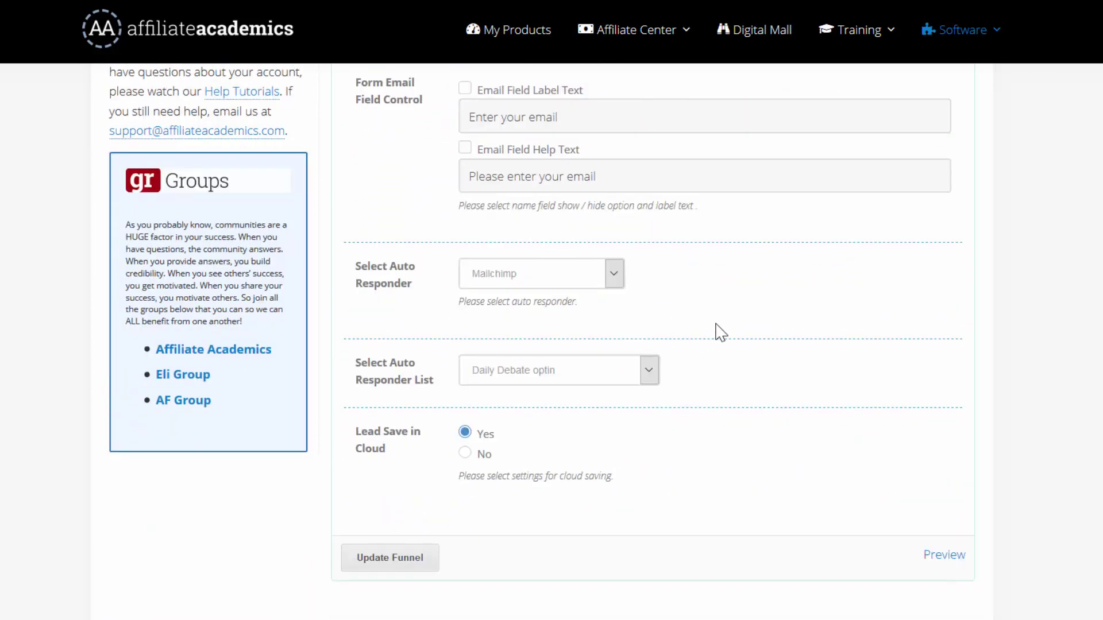
pyautogui.scroll(6, 721, 337)
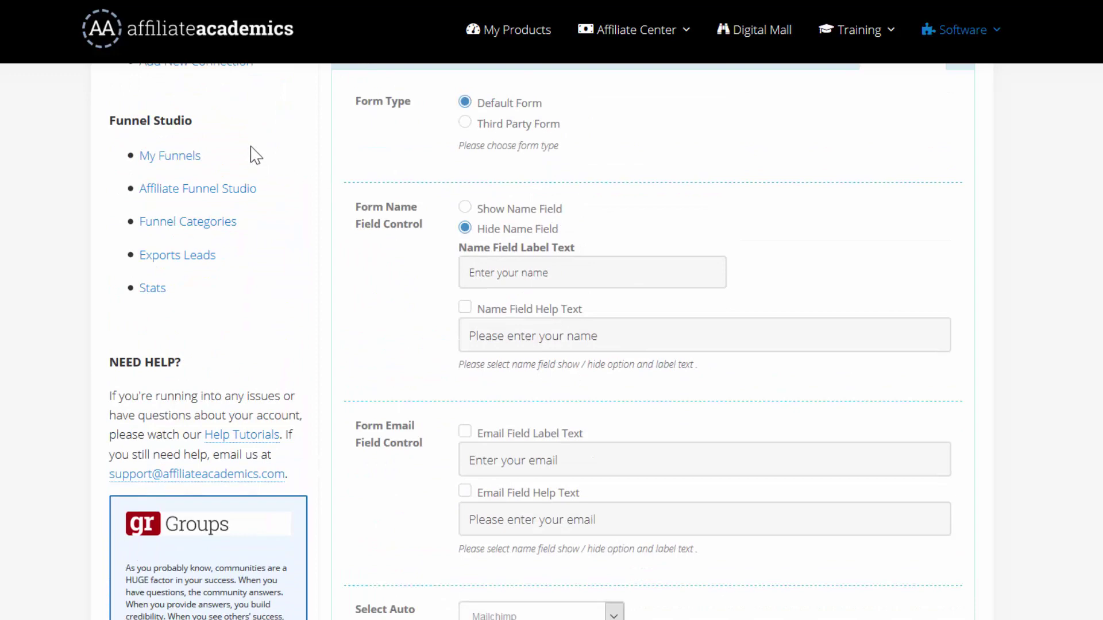
pyautogui.scroll(1, 389, 269)
pyautogui.scroll(2, 389, 268)
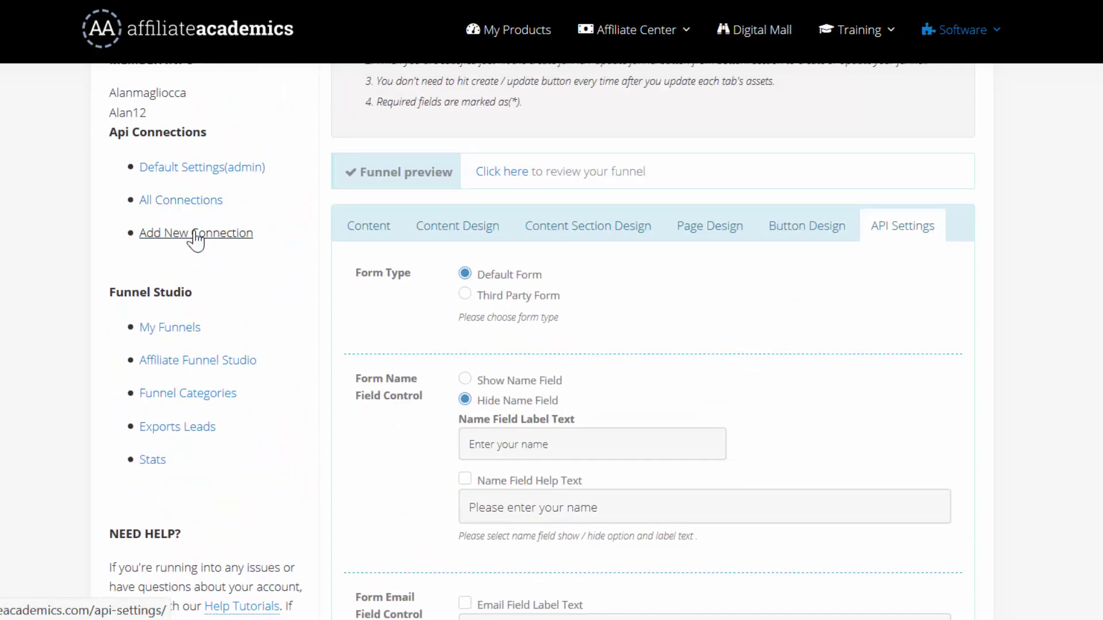
# Change the funnel's auto responder to Aweber and select the first of its lists.
pyautogui.scroll(-6, 670, 305)
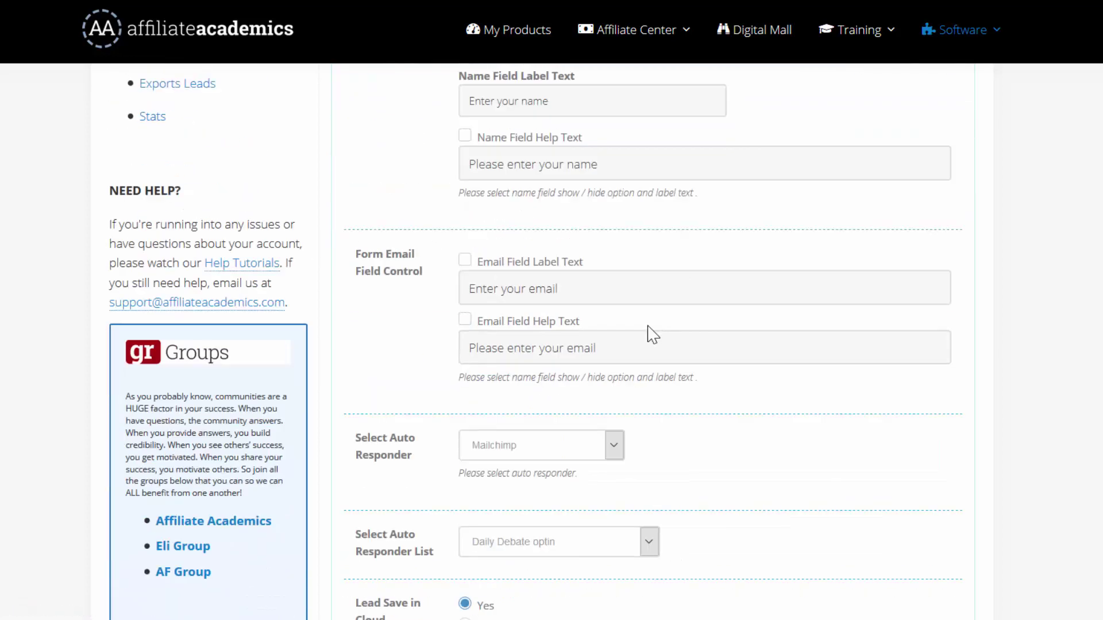
pyautogui.scroll(-2, 548, 355)
pyautogui.click(550, 283)
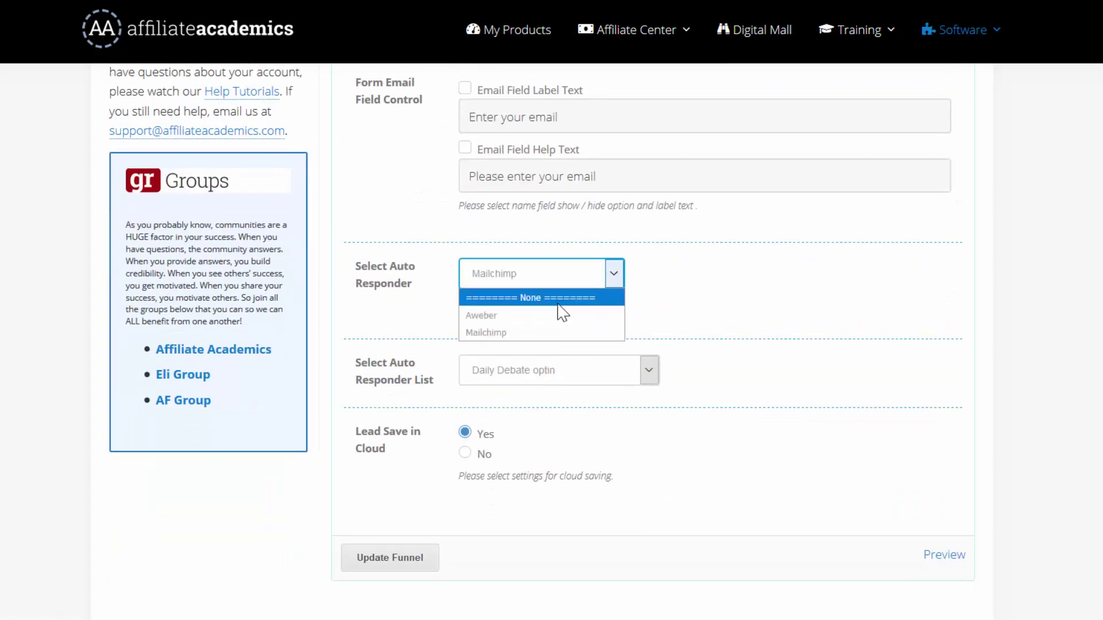
pyautogui.click(552, 316)
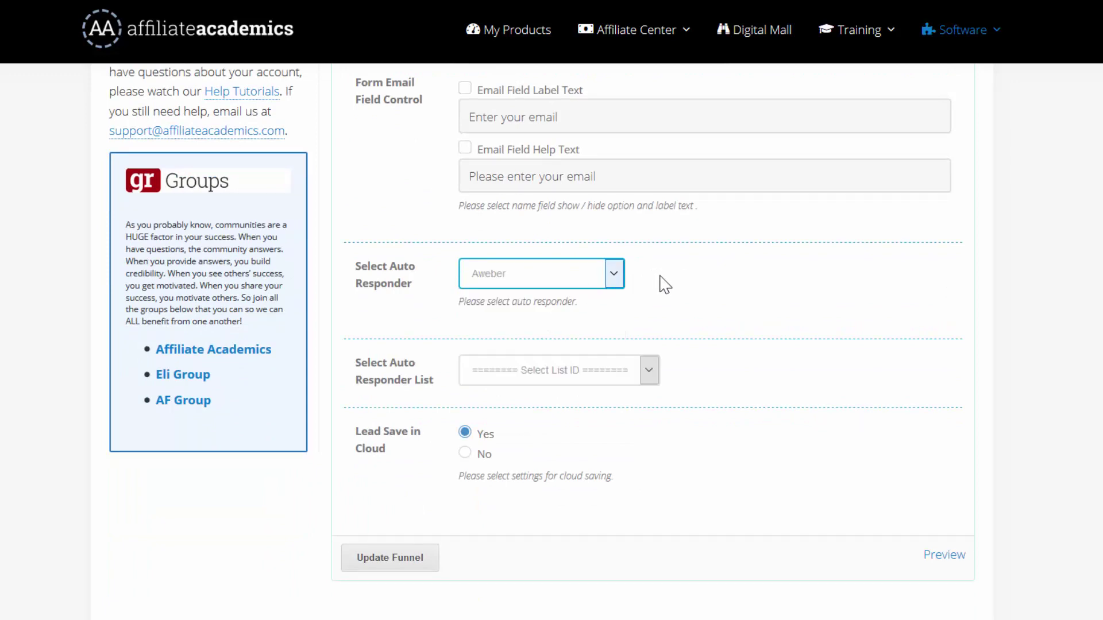
pyautogui.click(606, 382)
pyautogui.click(609, 403)
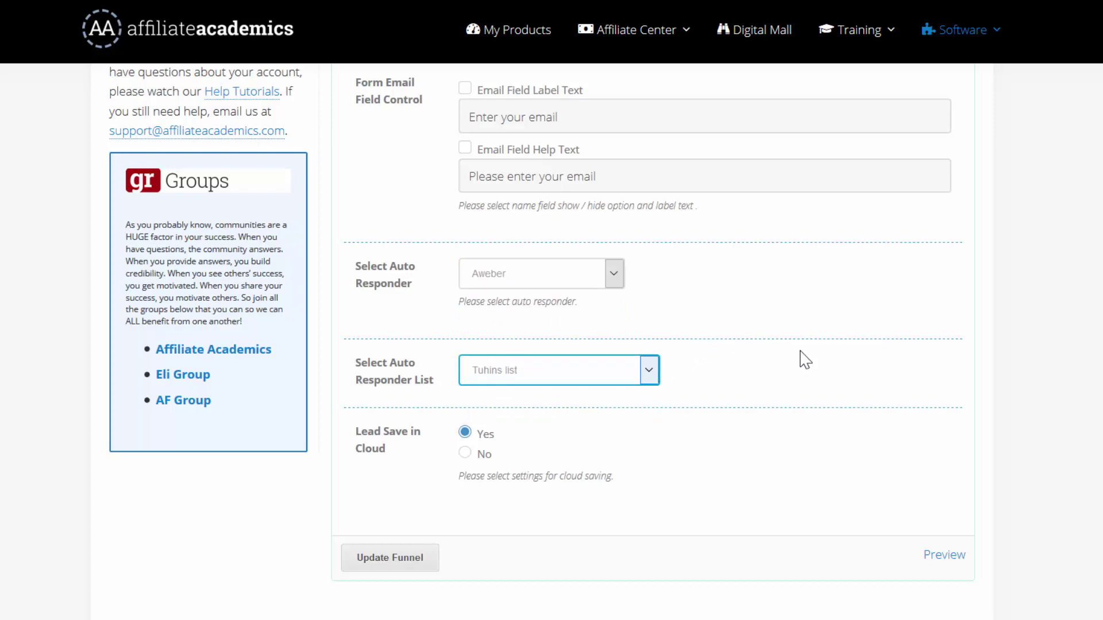
# Set the funnel's auto responder back to Mailchimp and select a Giveaway list for it.
pyautogui.scroll(9, 807, 356)
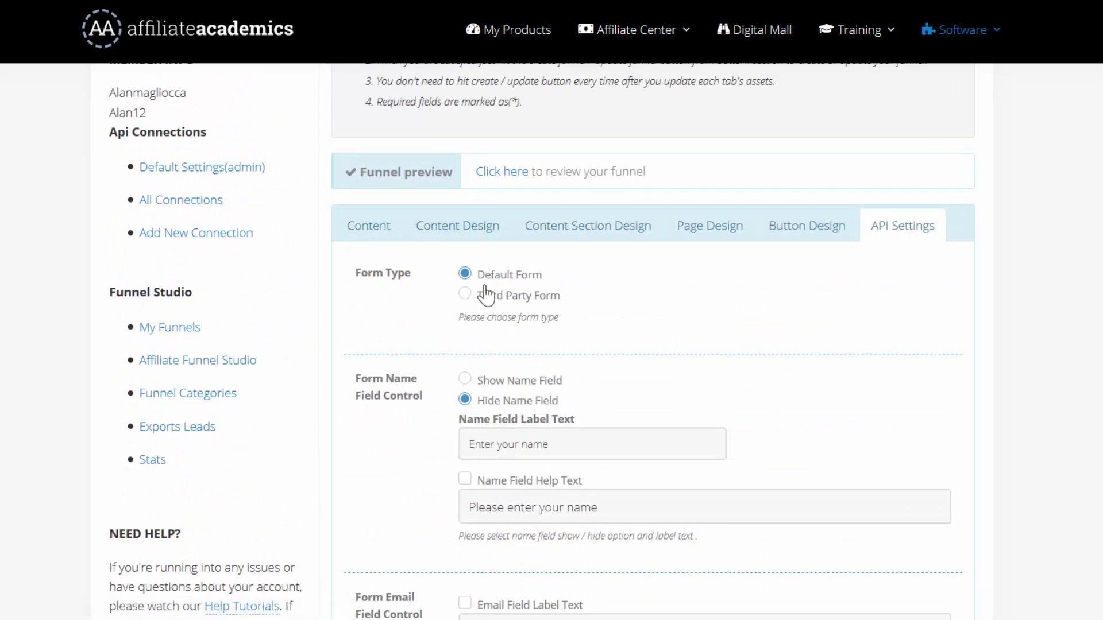
pyautogui.scroll(-4, 535, 305)
pyautogui.scroll(-7, 549, 320)
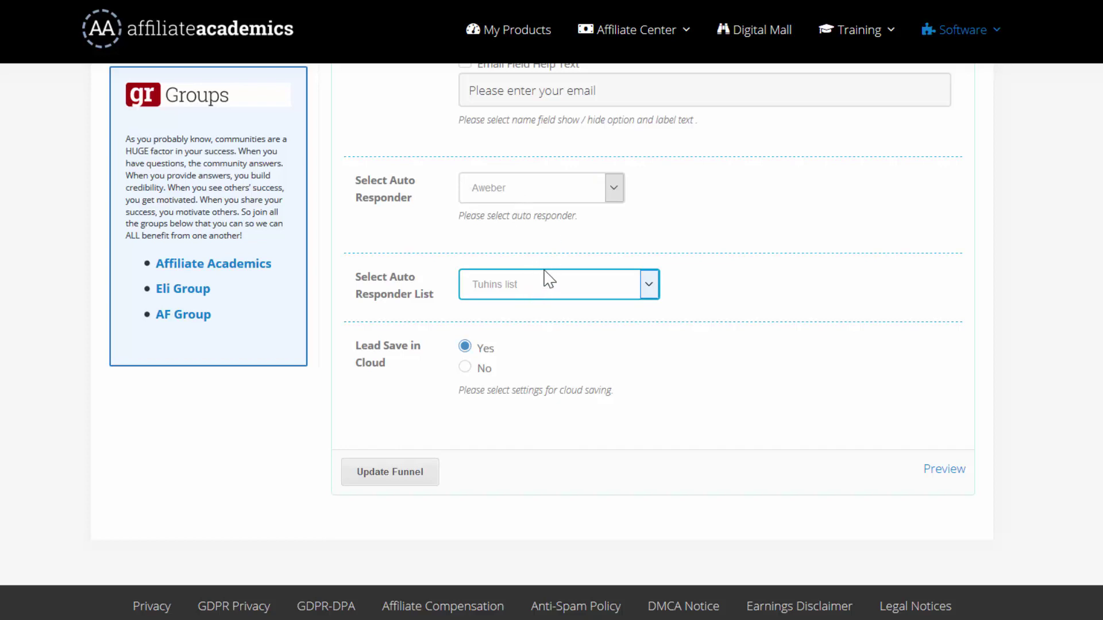
pyautogui.click(560, 198)
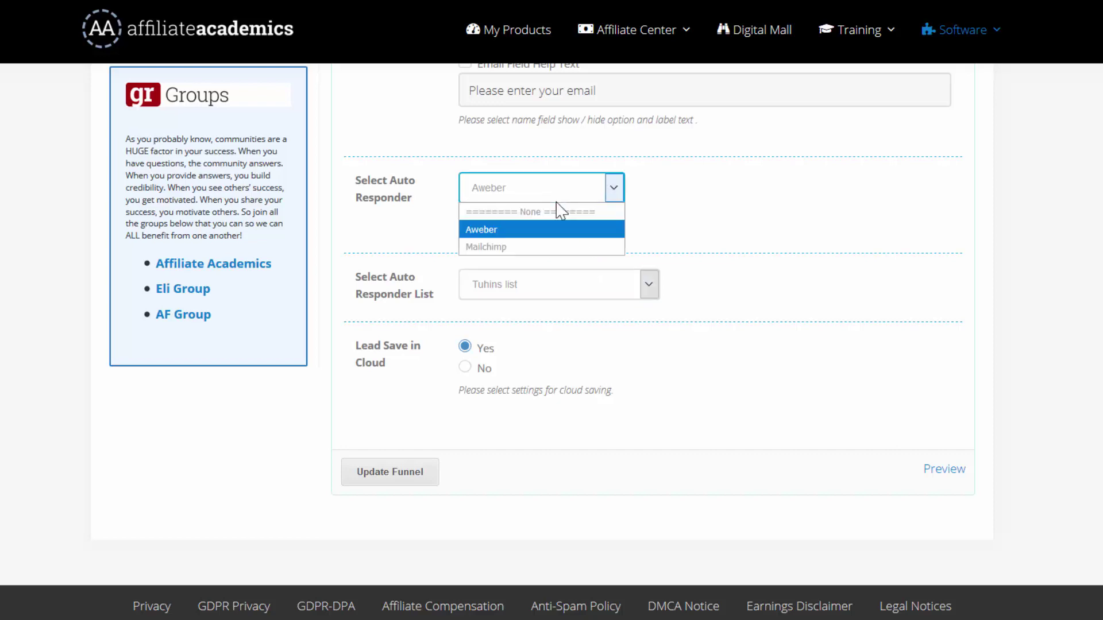
pyautogui.click(544, 246)
pyautogui.click(529, 293)
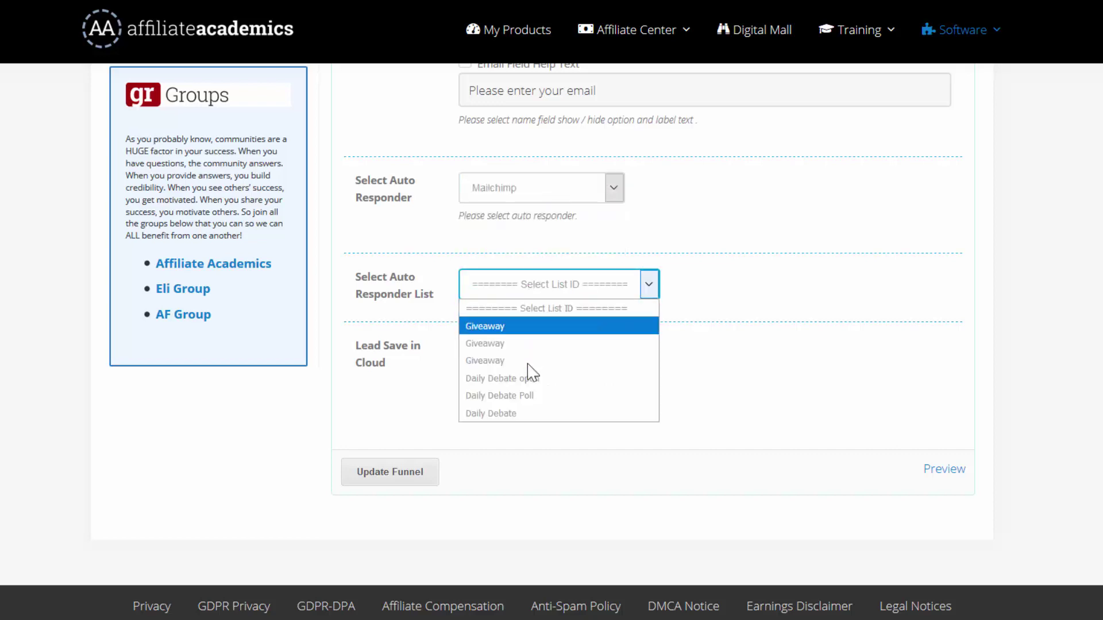
pyautogui.click(533, 371)
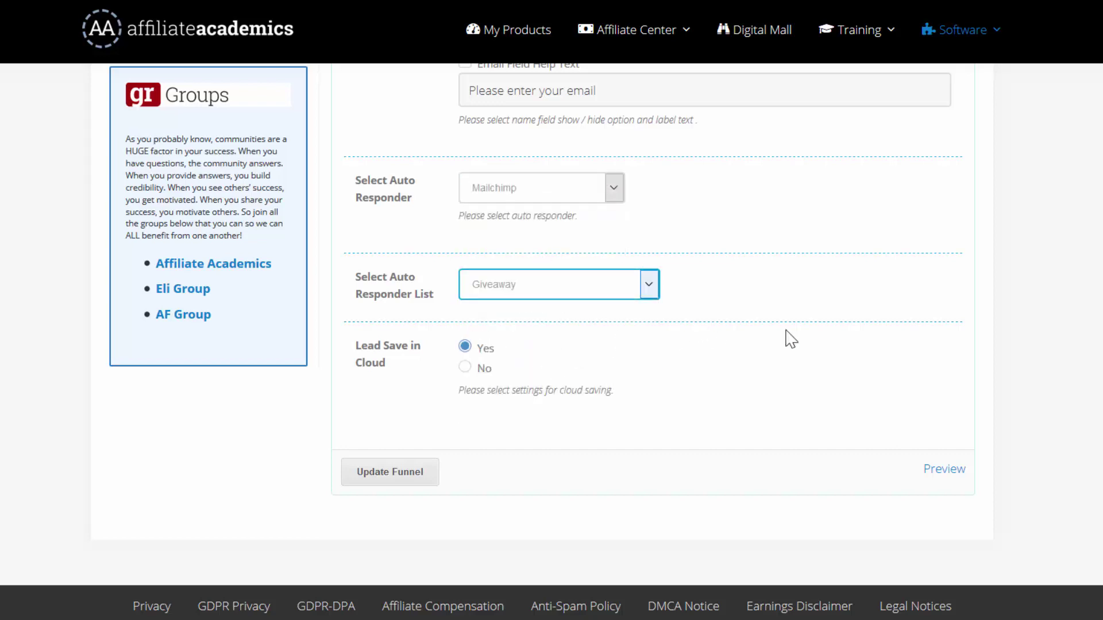
# Check the API settings through to the funnel update option, and return to the saved funnels without updating.
pyautogui.scroll(9, 862, 344)
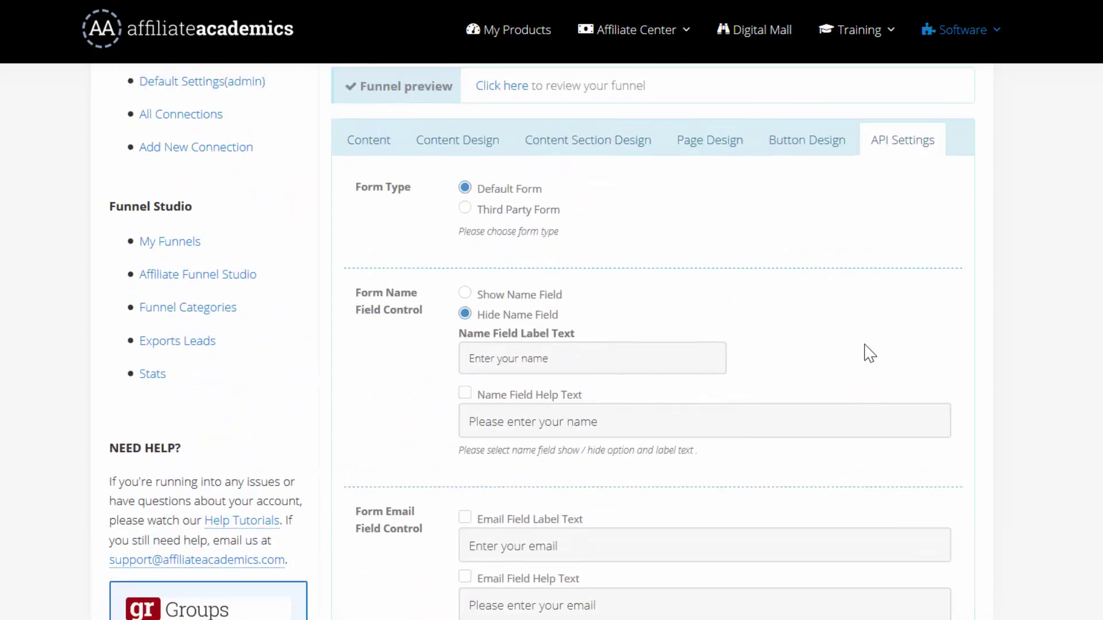
pyautogui.scroll(2, 871, 352)
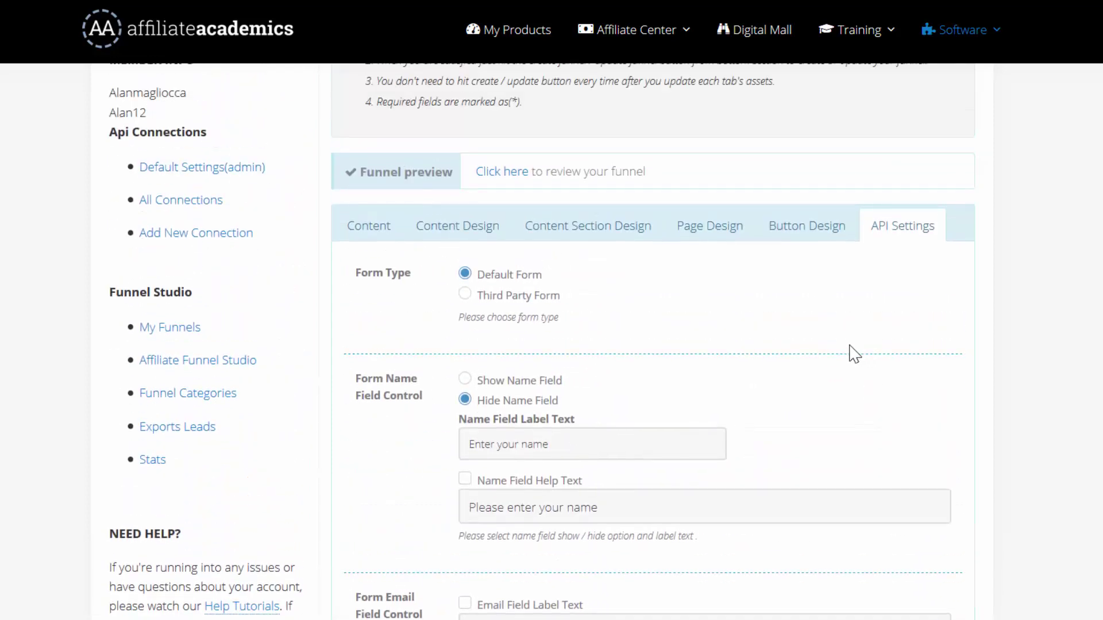
pyautogui.scroll(-9, 855, 353)
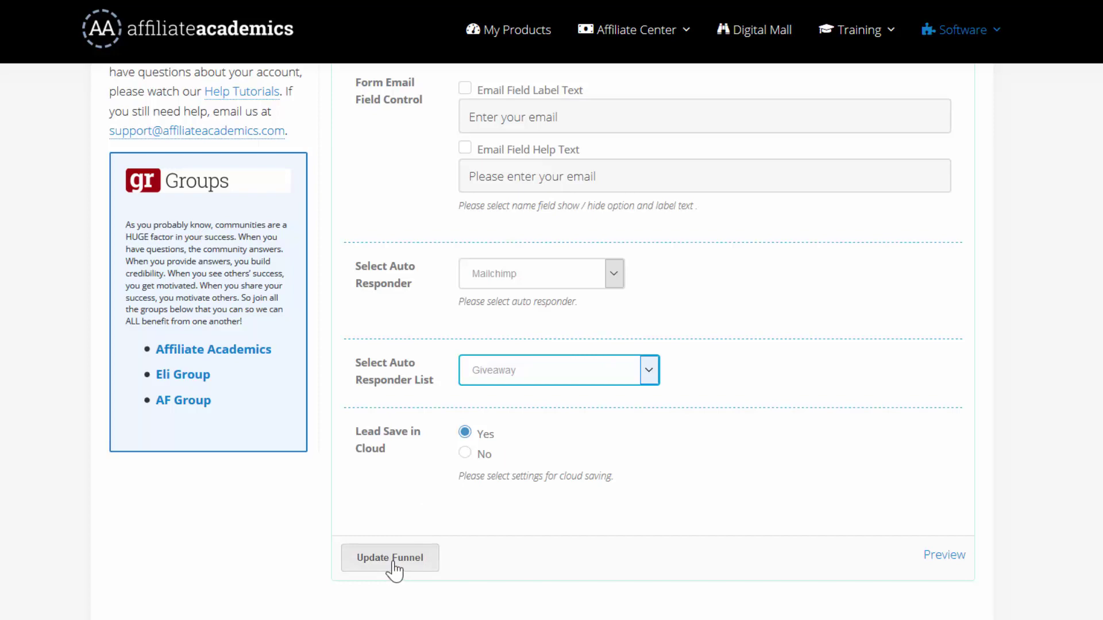
pyautogui.scroll(9, 906, 185)
pyautogui.scroll(4, 977, 172)
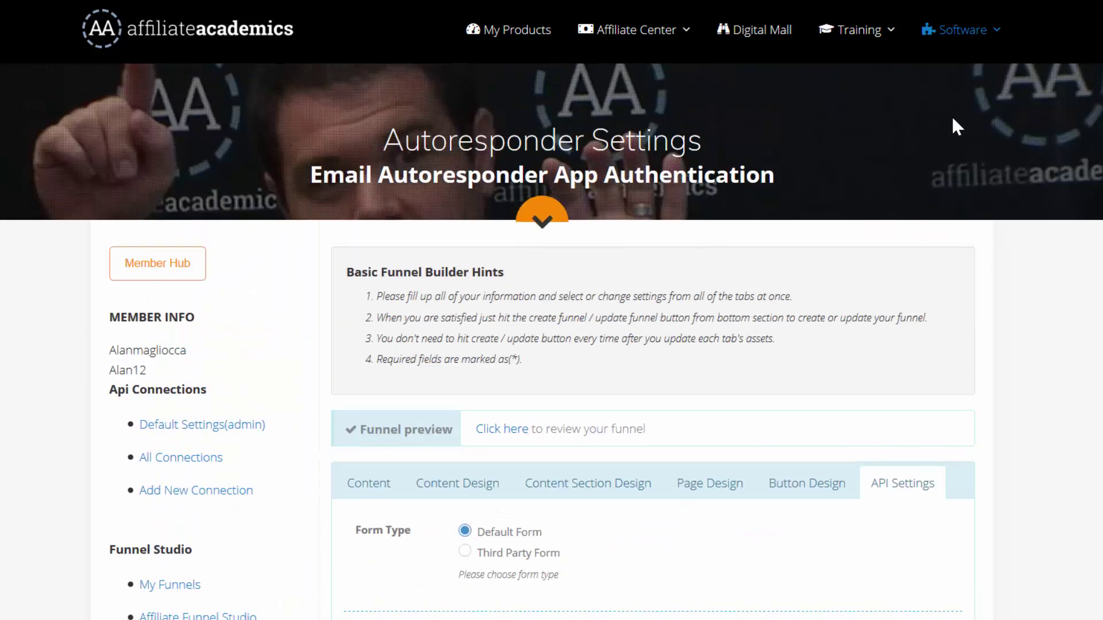
pyautogui.moveTo(953, 45)
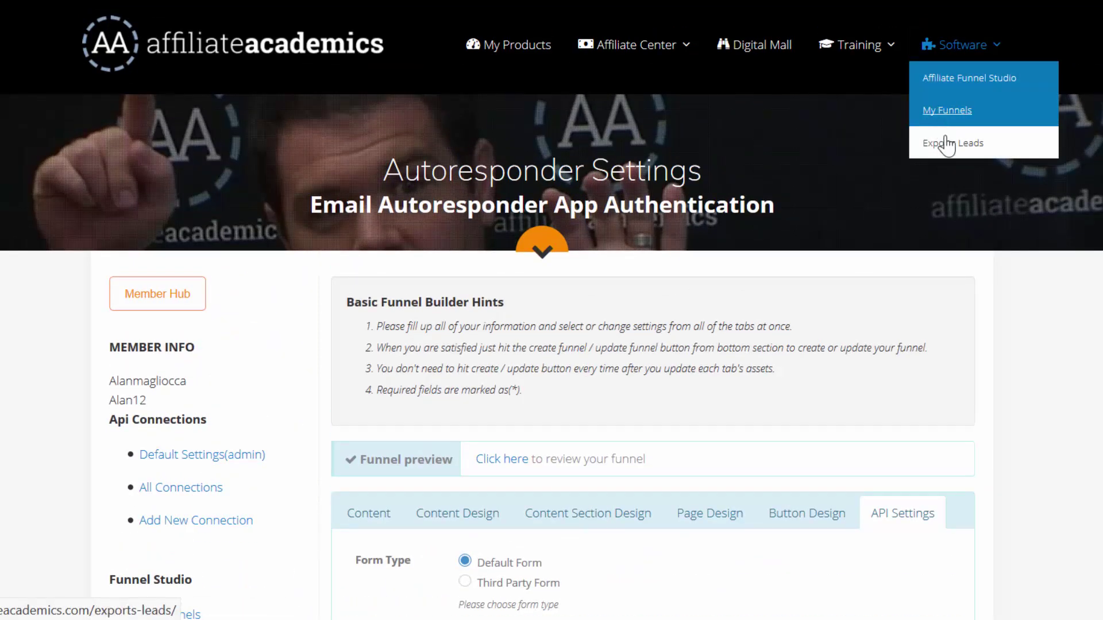
pyautogui.click(928, 114)
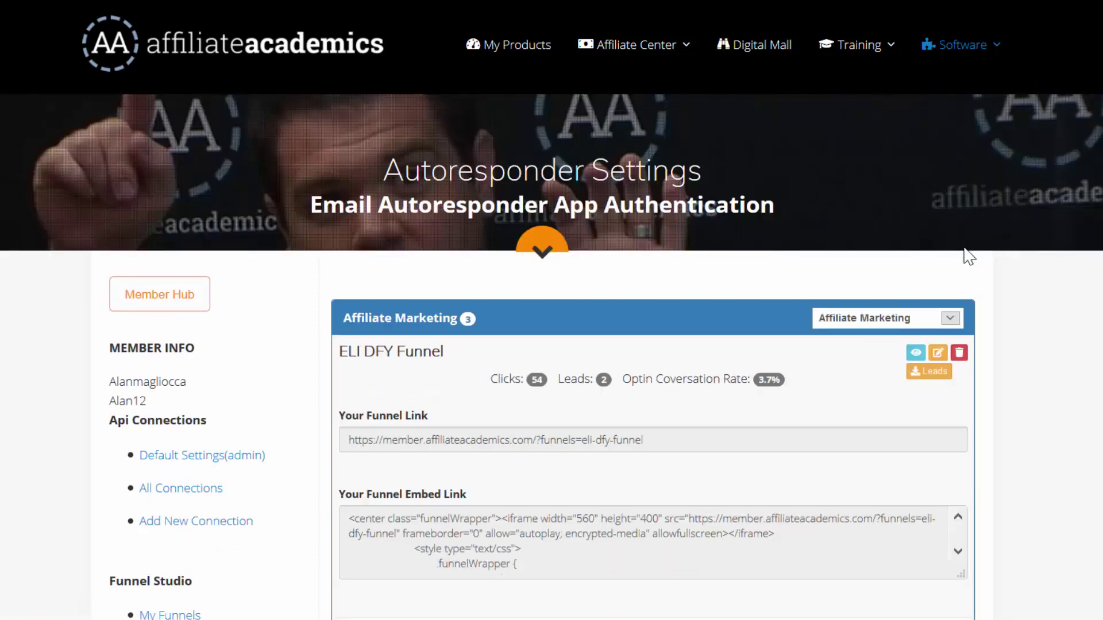
# Review the saved Affiliate Marketing funnels with their links, embed codes and lead statistics.
pyautogui.scroll(-2, 1005, 276)
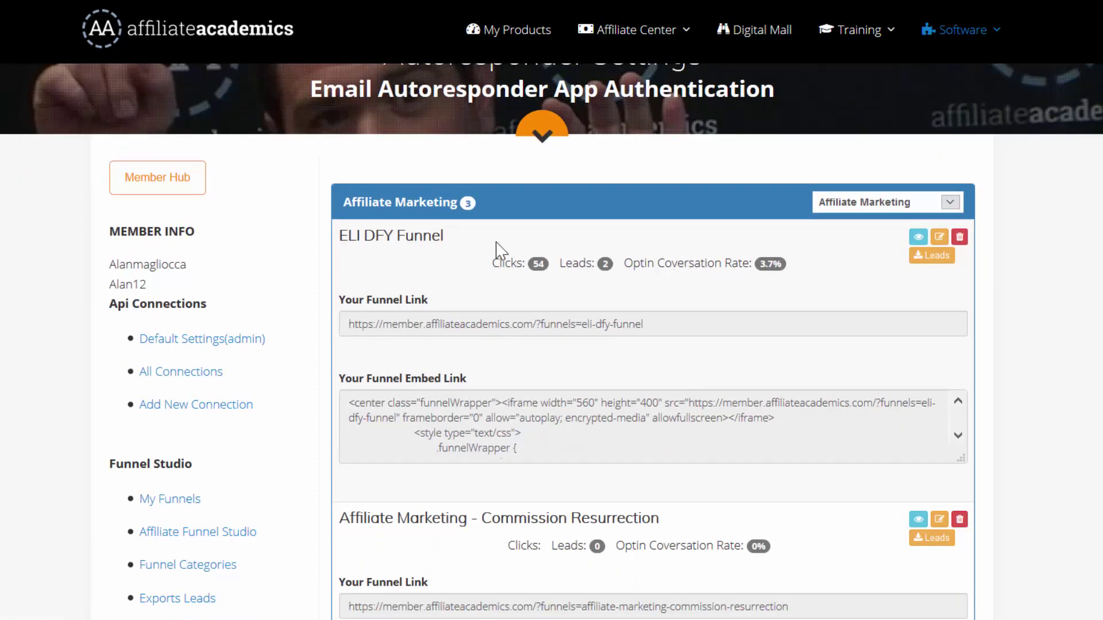
pyautogui.scroll(-3, 705, 353)
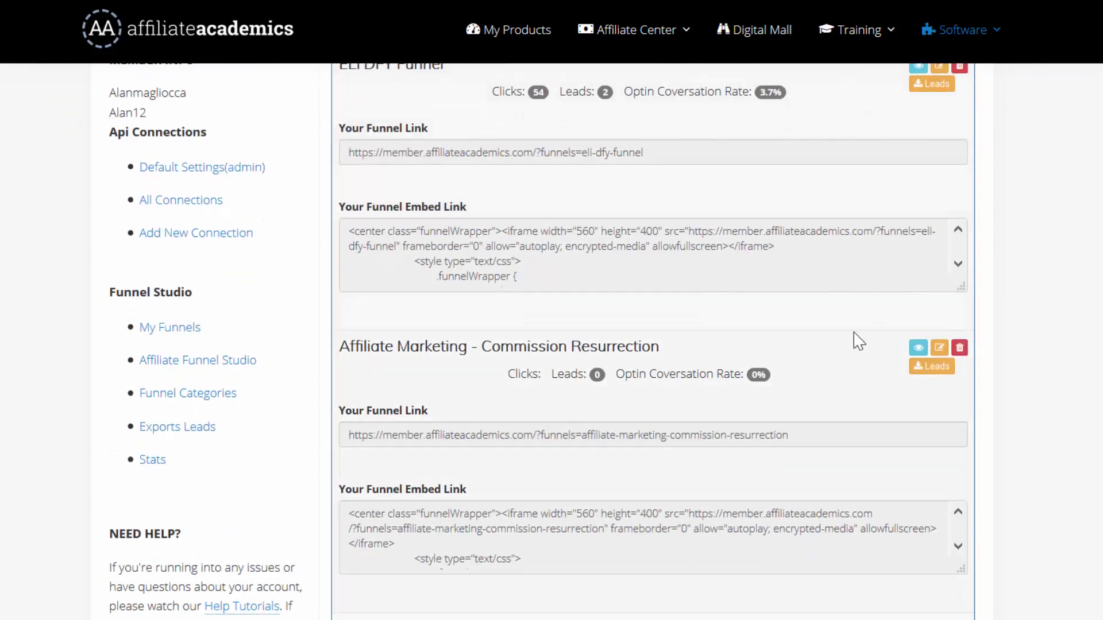
pyautogui.scroll(2, 781, 308)
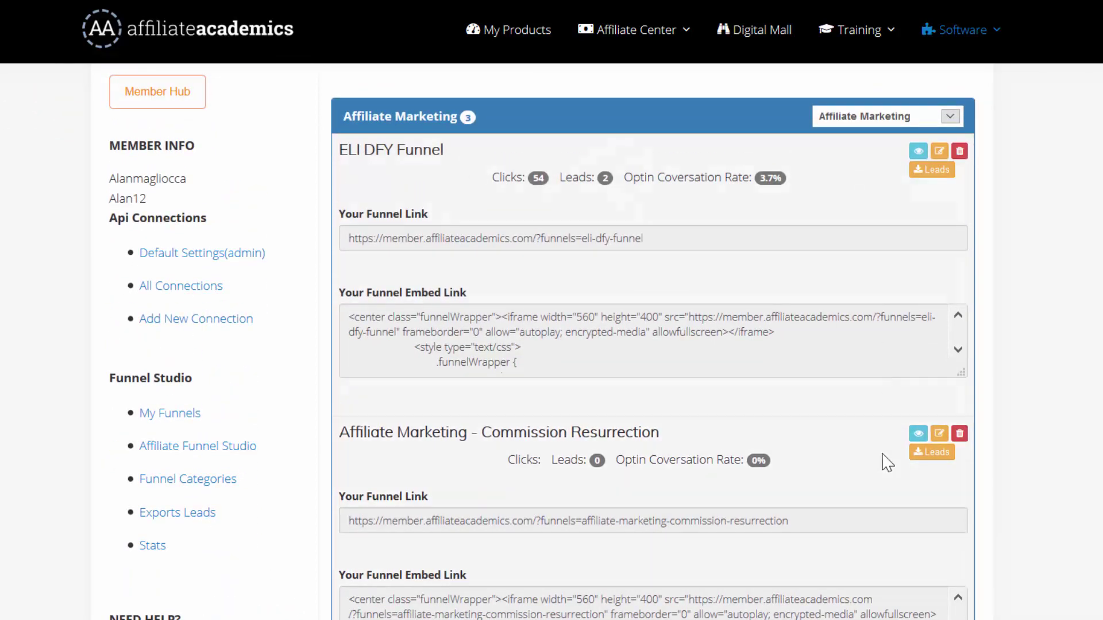
pyautogui.scroll(-1, 908, 394)
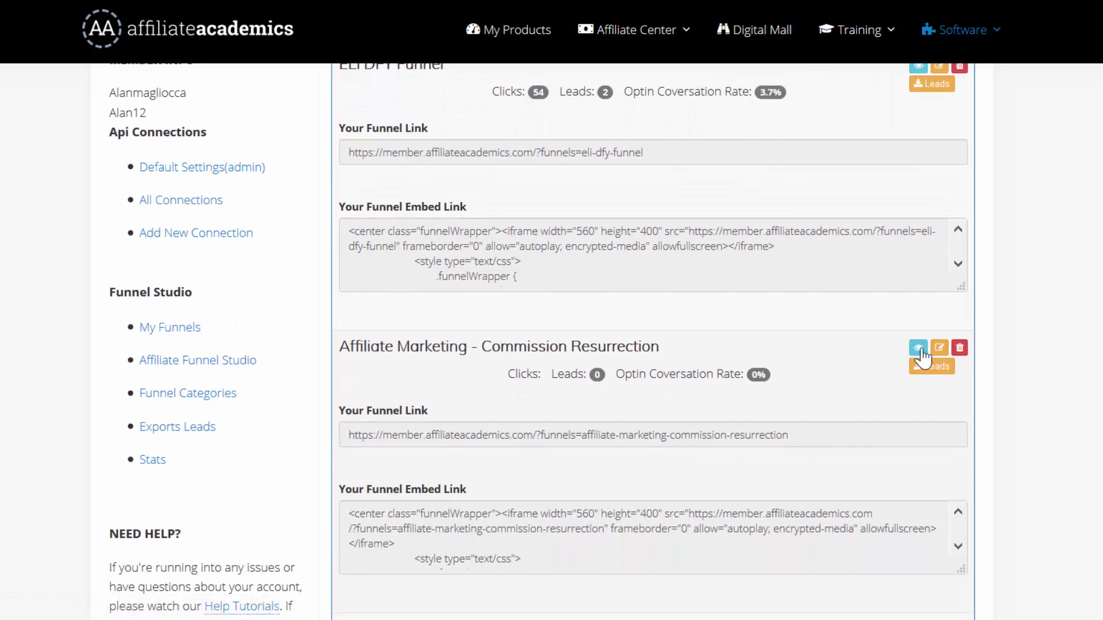
pyautogui.scroll(-5, 922, 380)
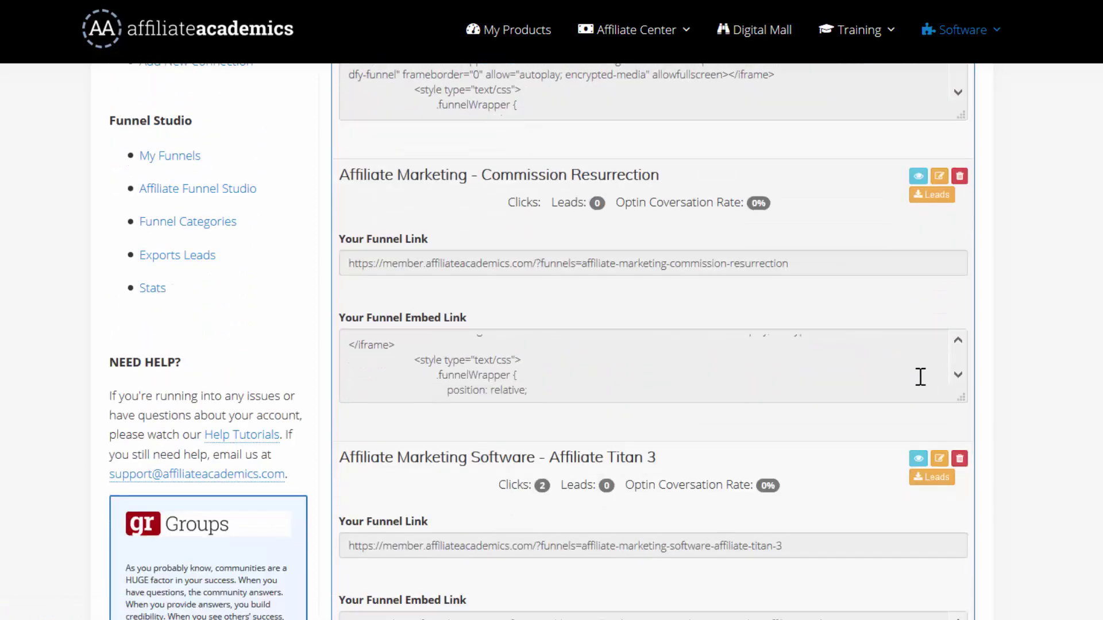
# Examine the Affiliate Titan 3 funnel's statistics, link, embed code and available actions alongside the other saved funnels.
pyautogui.scroll(-2, 842, 459)
pyautogui.moveTo(576, 372); pyautogui.dragTo(718, 380)
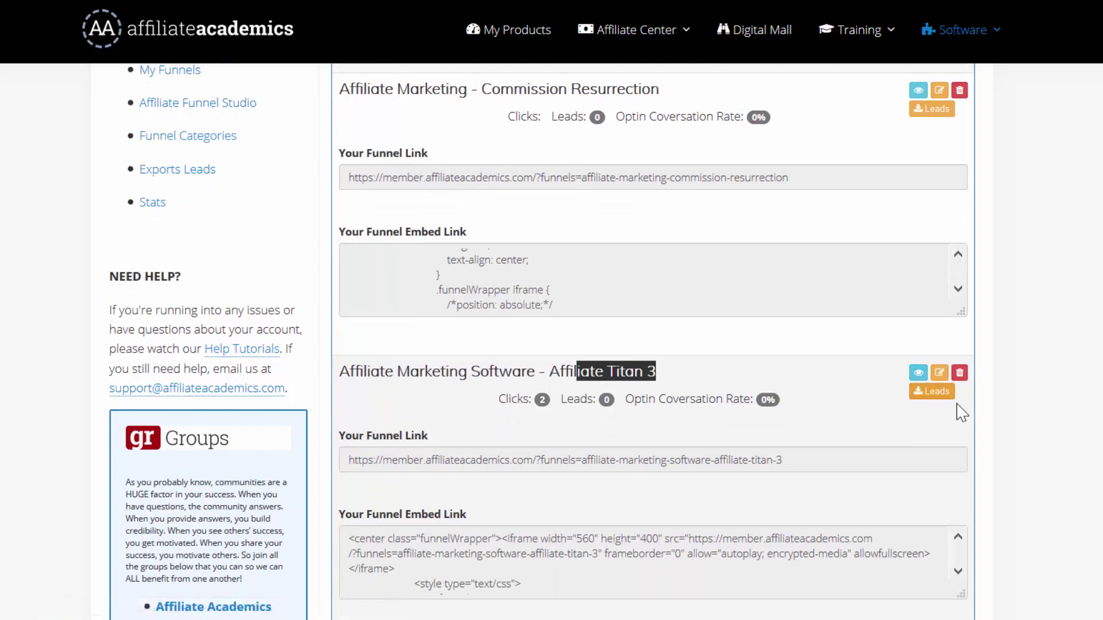
pyautogui.scroll(-2, 953, 405)
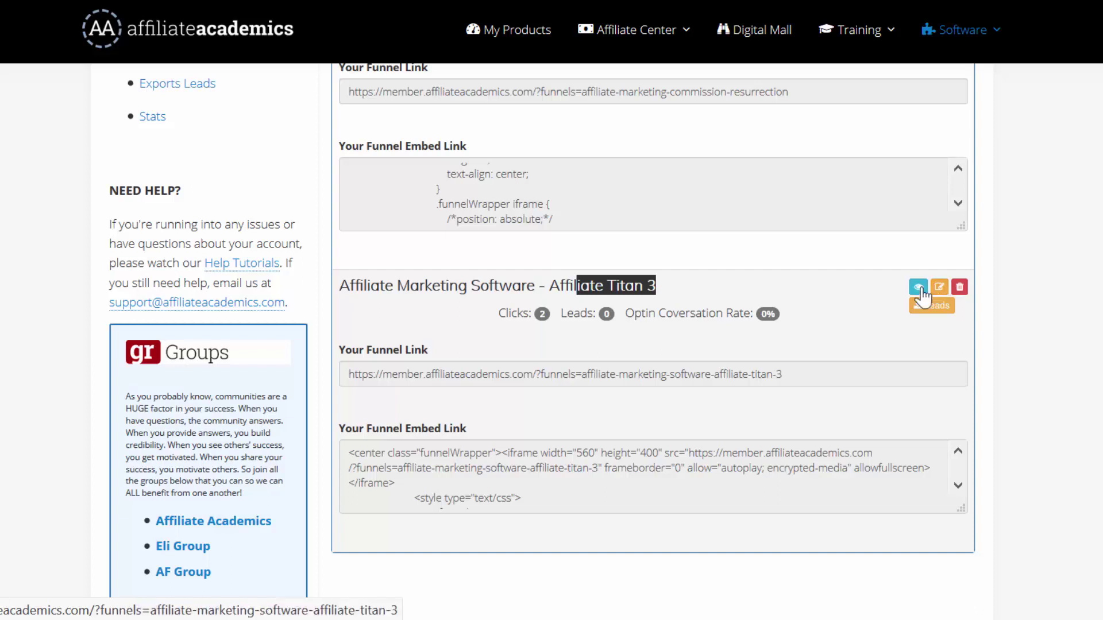
pyautogui.click(826, 287)
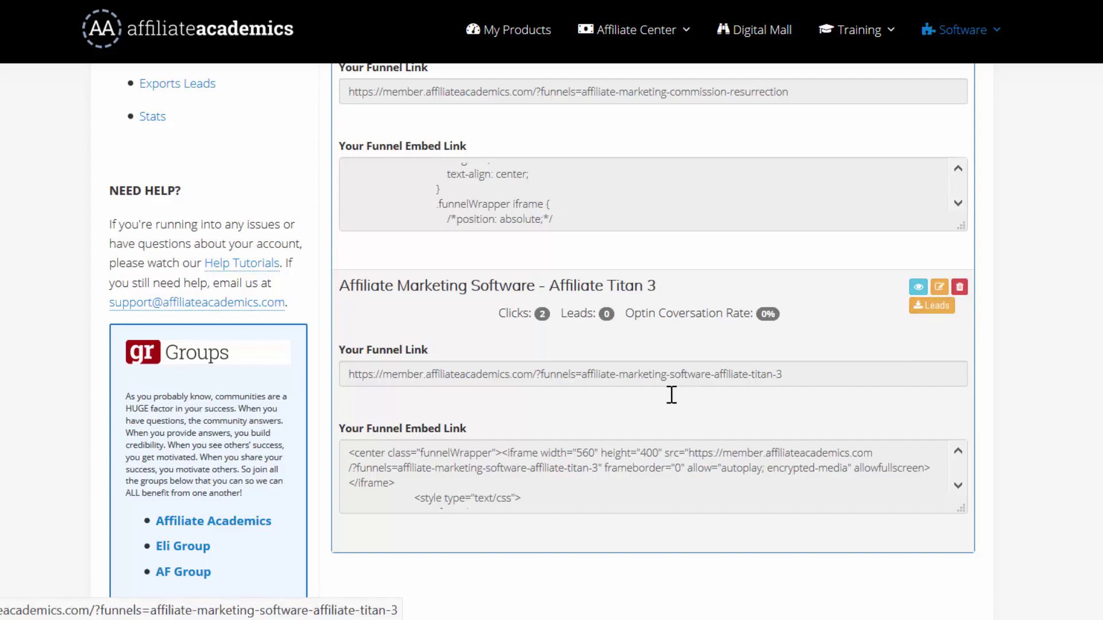
pyautogui.scroll(5, 670, 394)
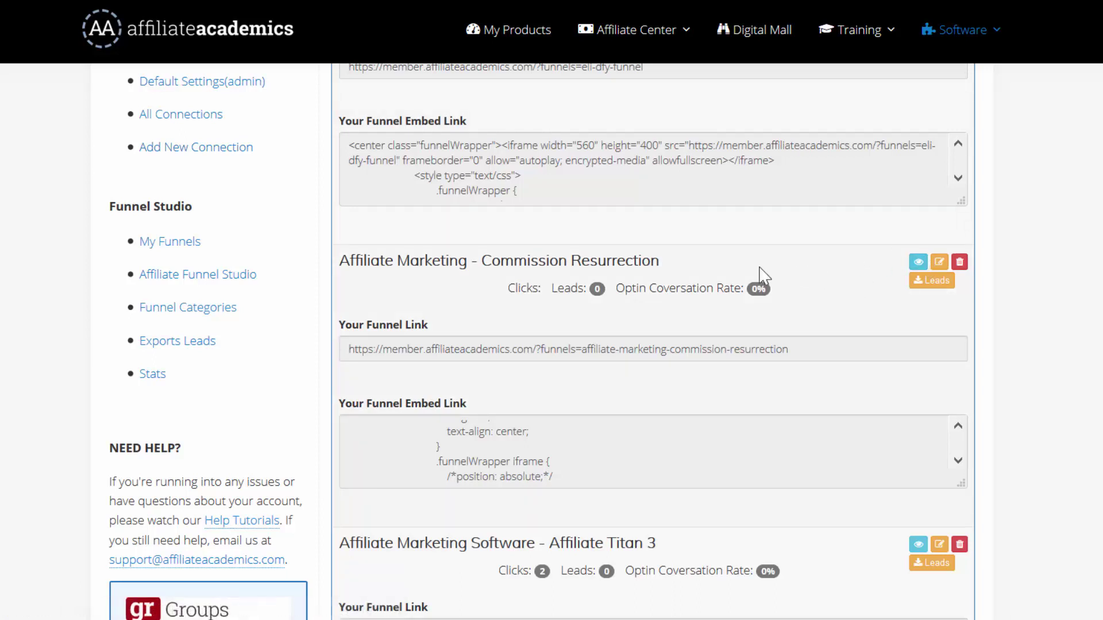
pyautogui.scroll(2, 600, 322)
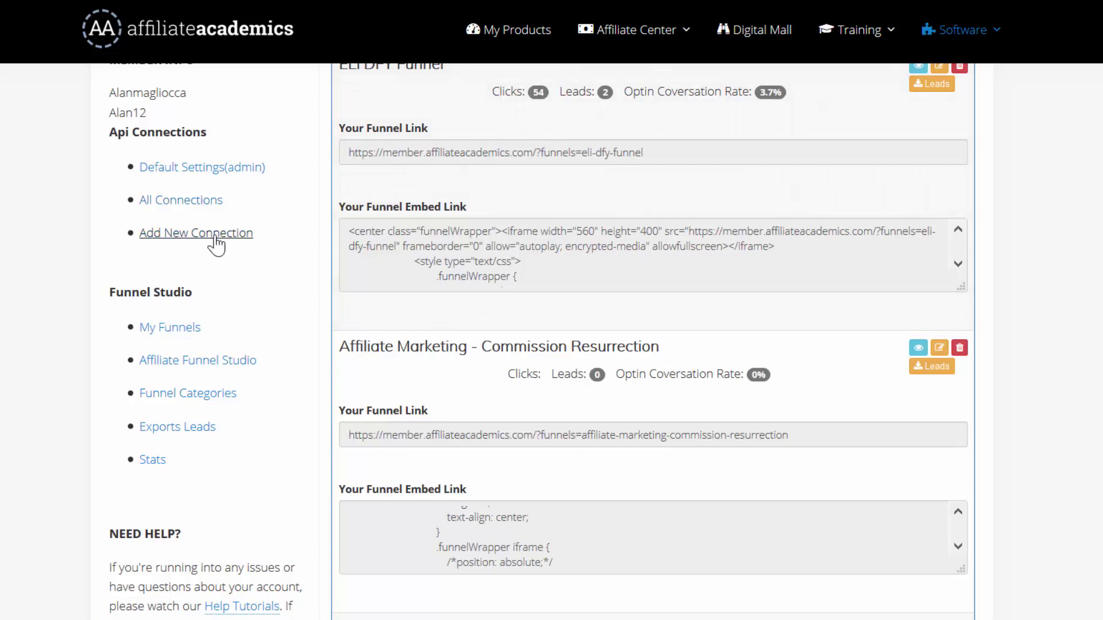
pyautogui.scroll(2, 971, 325)
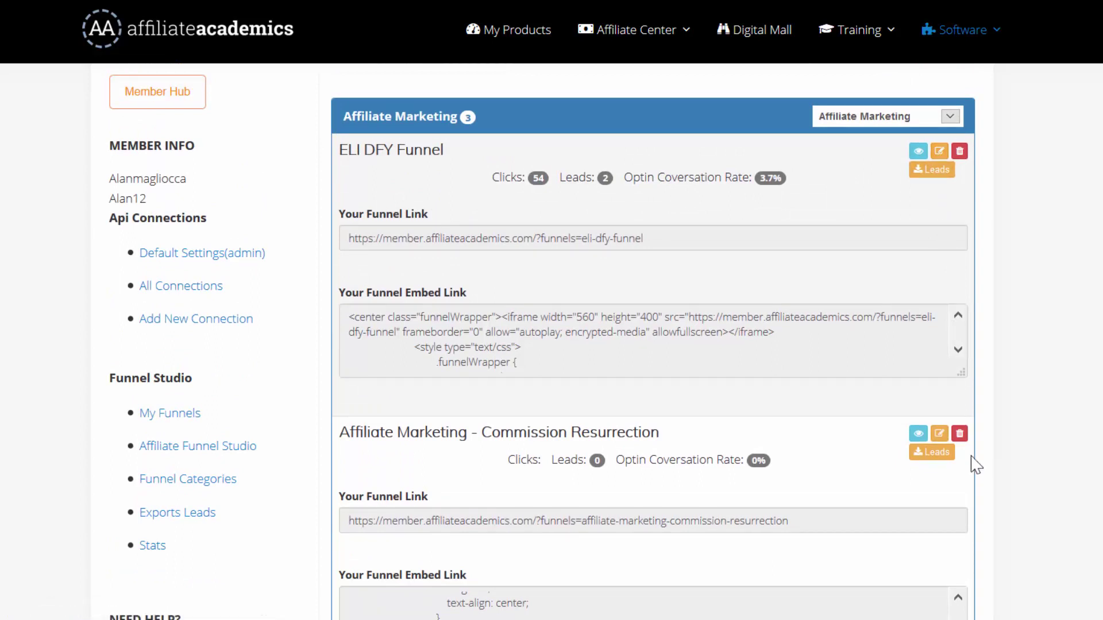
pyautogui.scroll(-1, 971, 448)
pyautogui.scroll(-2, 969, 439)
pyautogui.scroll(2, 971, 430)
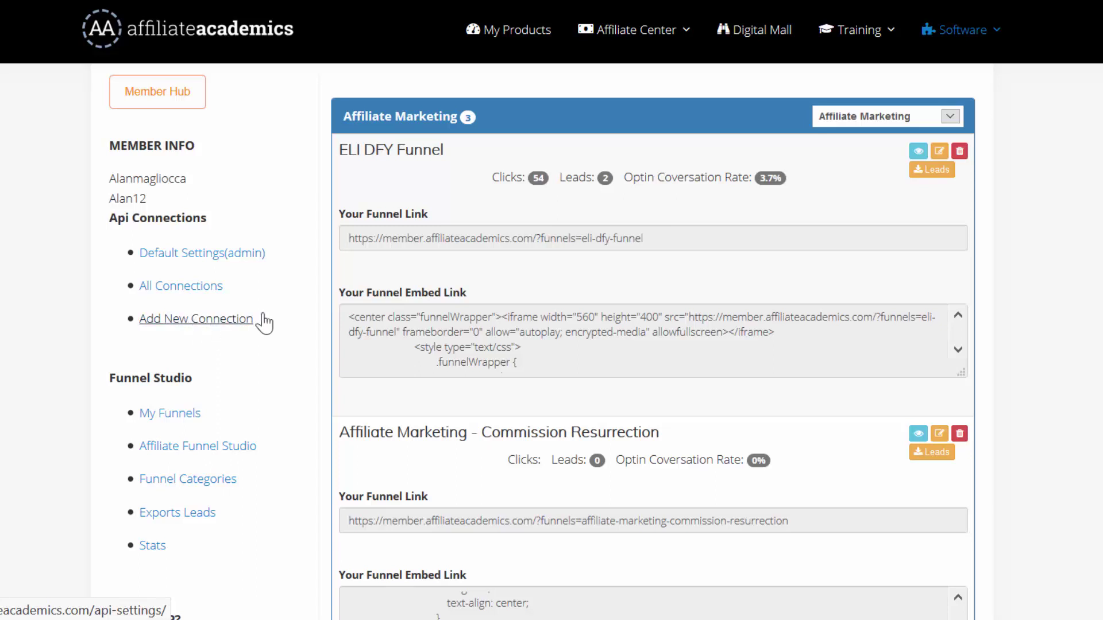
# Open the ELI DFY Funnel for editing and check its content settings, including the funnel redirect URL.
pyautogui.click(939, 153)
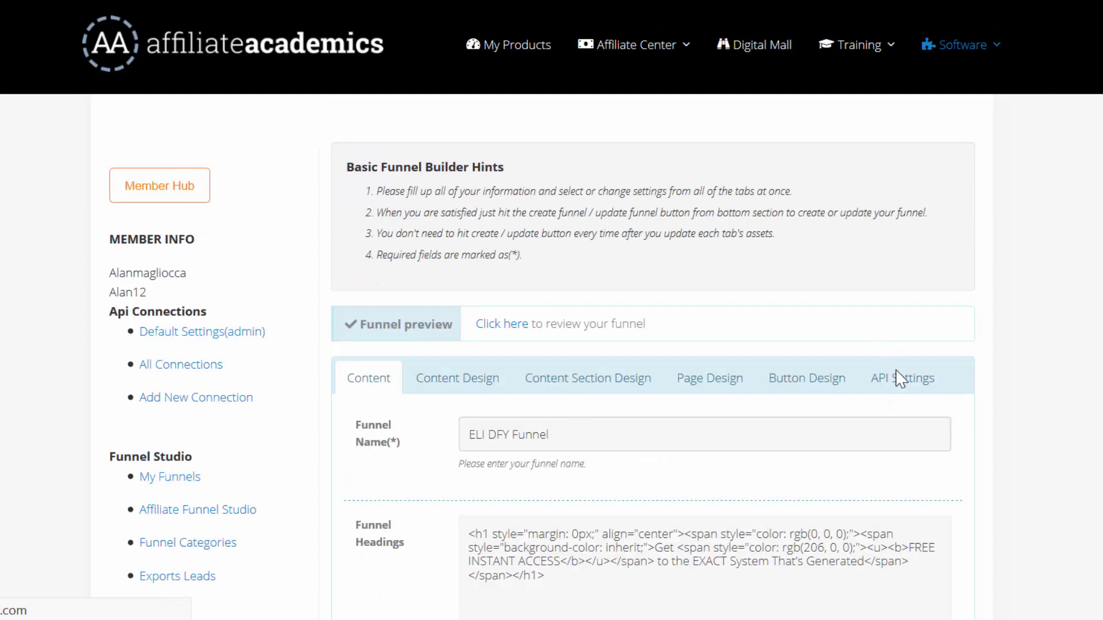
pyautogui.scroll(-3, 606, 318)
pyautogui.scroll(2, 642, 330)
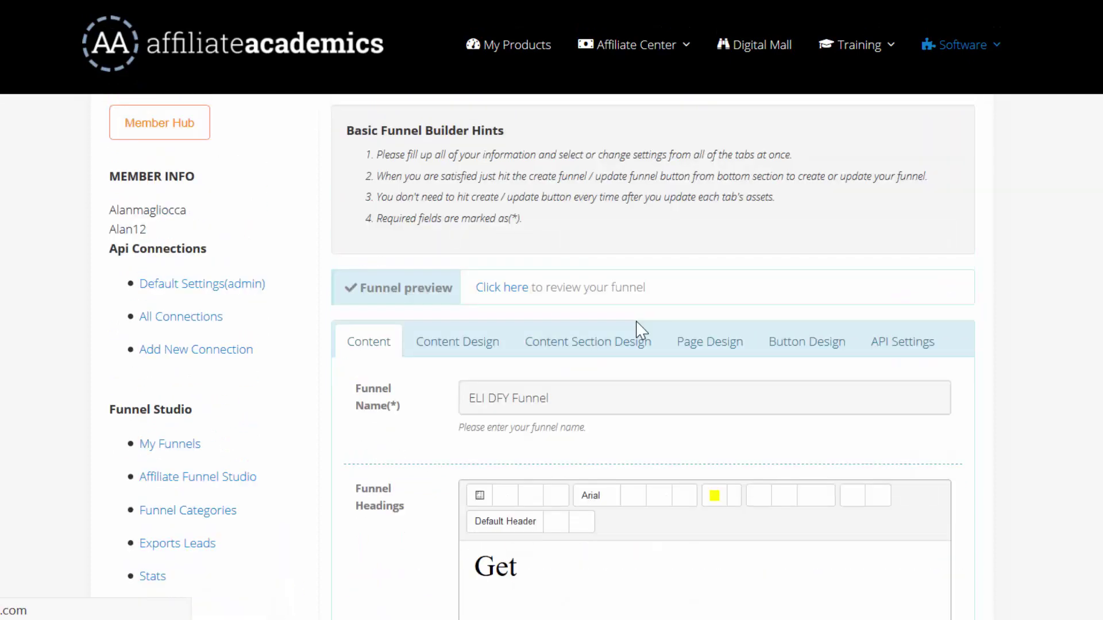
pyautogui.scroll(-5, 701, 345)
pyautogui.scroll(-5, 699, 342)
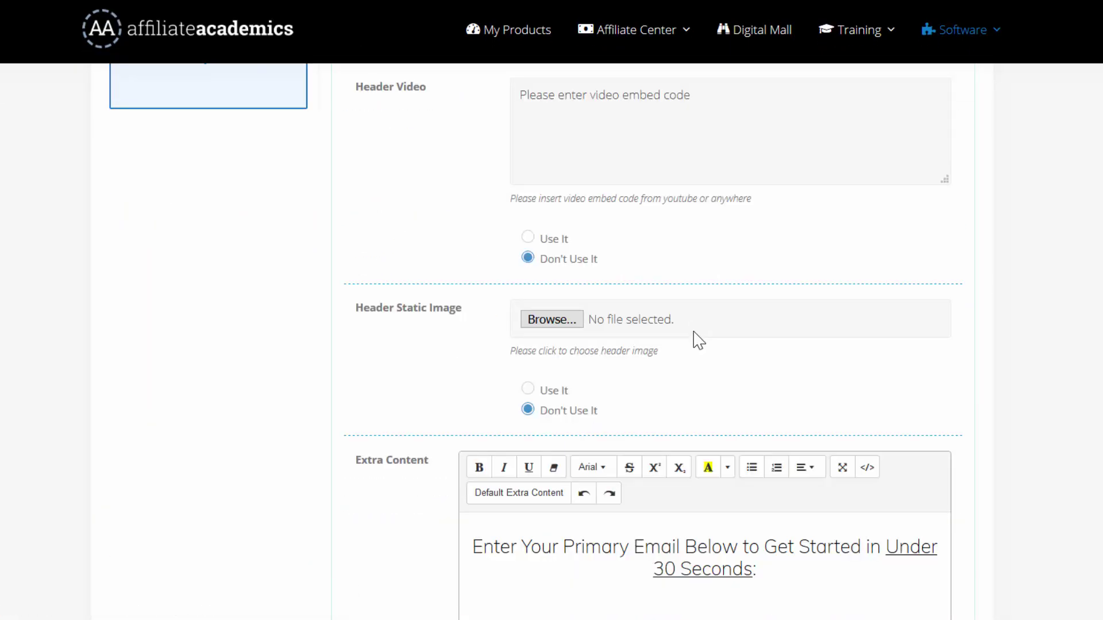
pyautogui.scroll(-20, 698, 340)
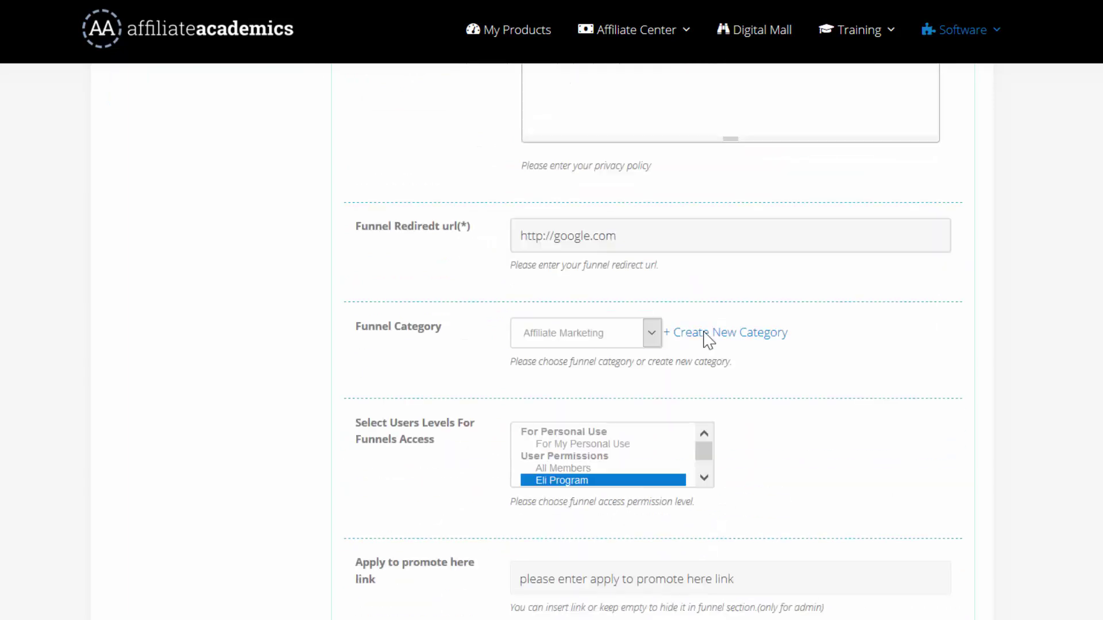
pyautogui.moveTo(662, 244); pyautogui.dragTo(488, 247)
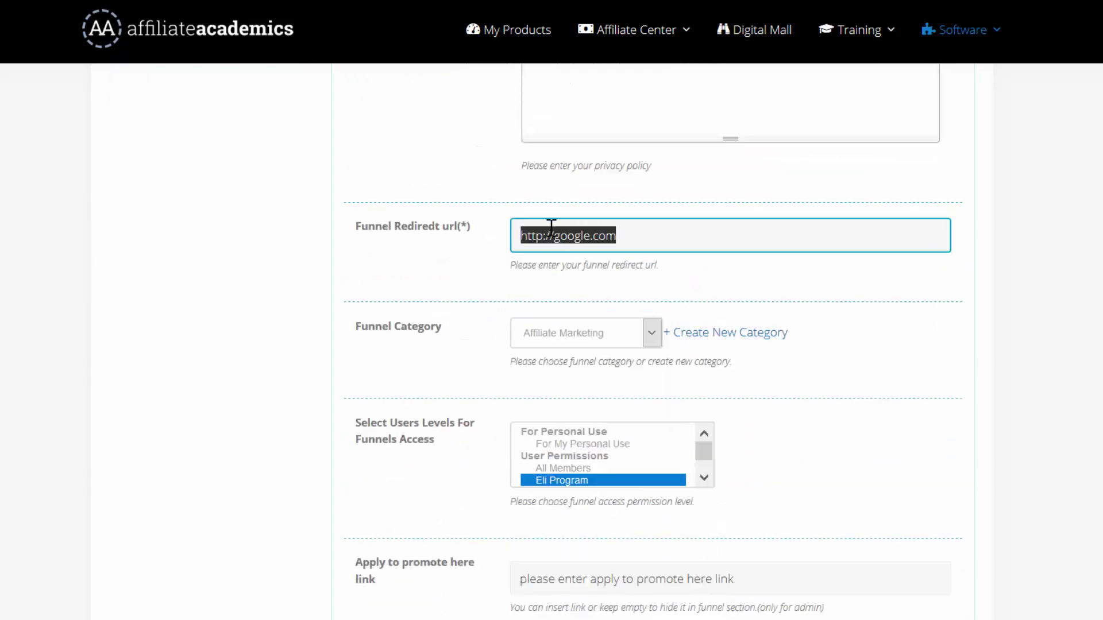
pyautogui.scroll(15, 1052, 347)
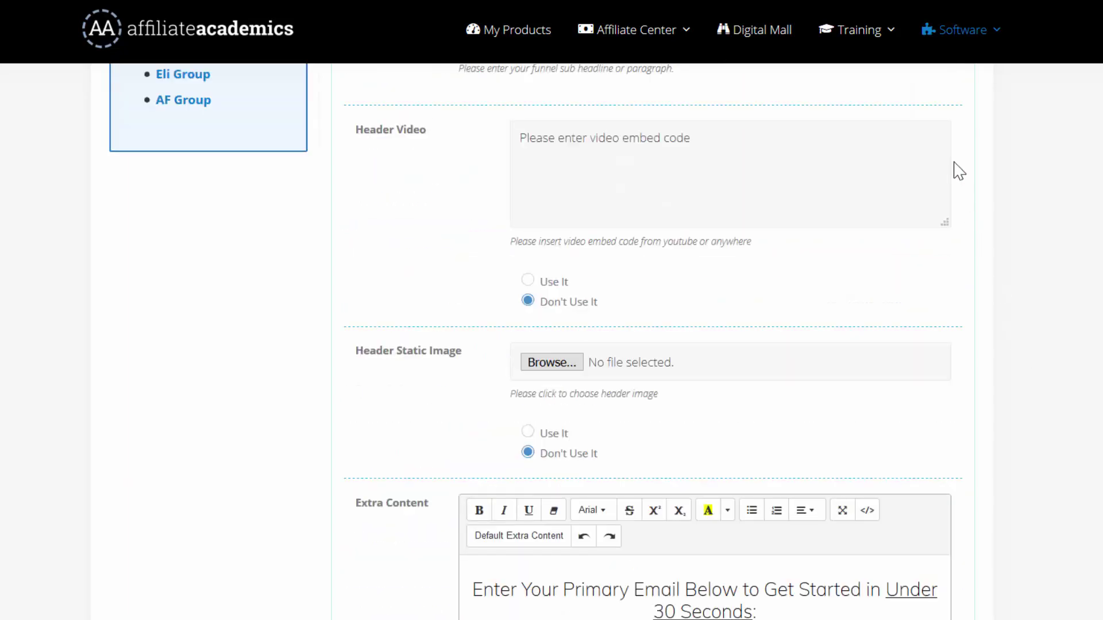
pyautogui.scroll(15, 1043, 341)
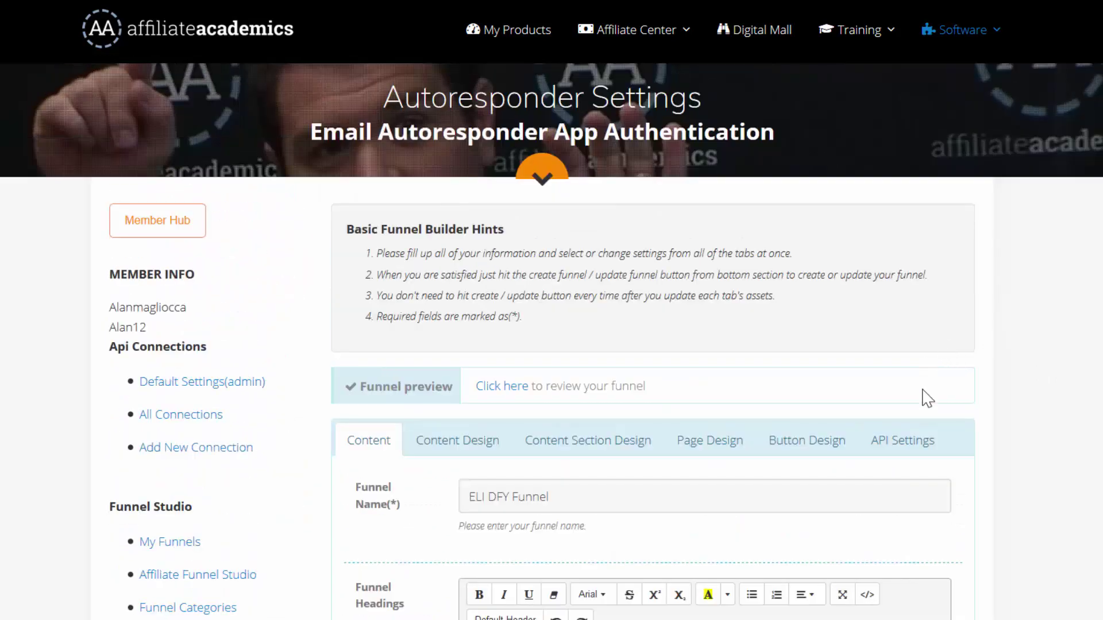
# Set the ELI DFY Funnel's auto responder to Mailchimp and select the Daily Debate list in its API settings.
pyautogui.click(911, 440)
pyautogui.scroll(-6, 652, 409)
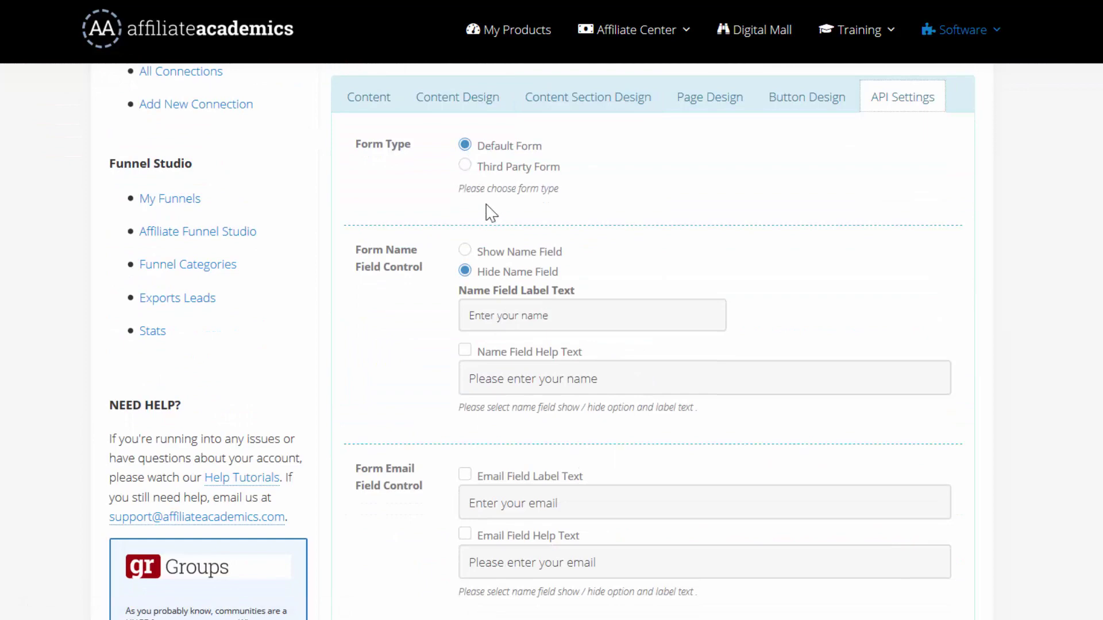
pyautogui.scroll(-6, 542, 337)
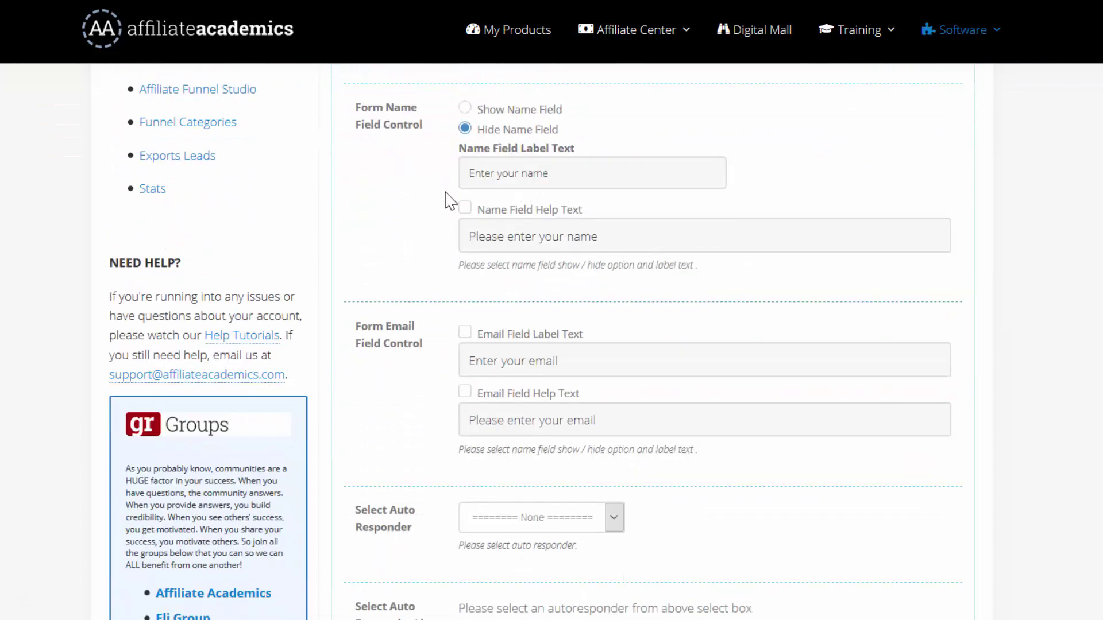
pyautogui.click(542, 316)
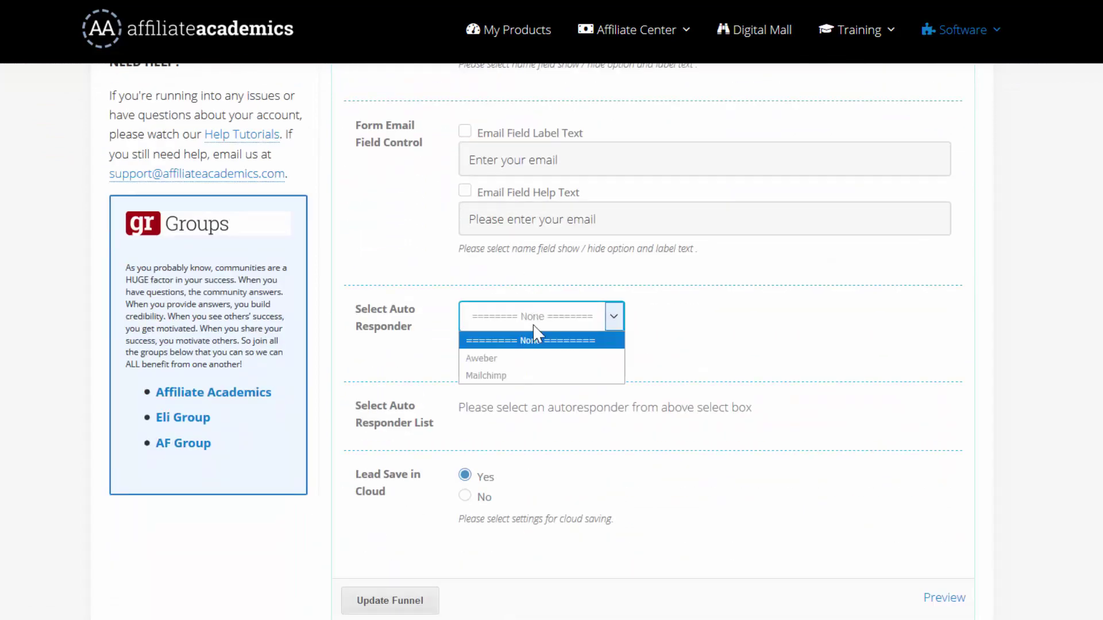
pyautogui.click(529, 377)
pyautogui.click(523, 419)
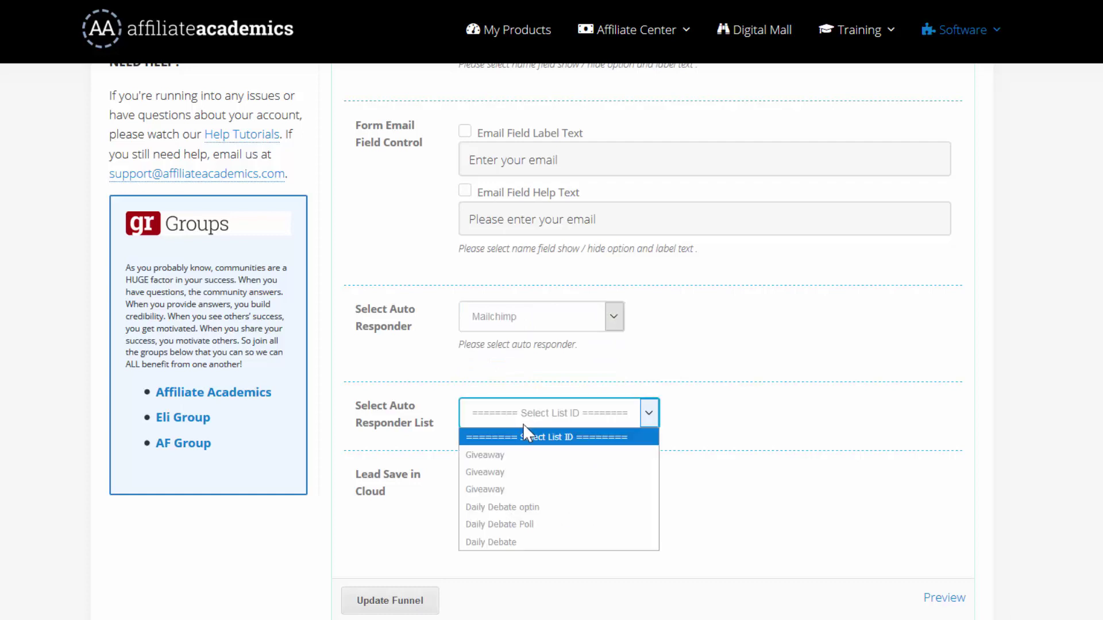
pyautogui.click(522, 543)
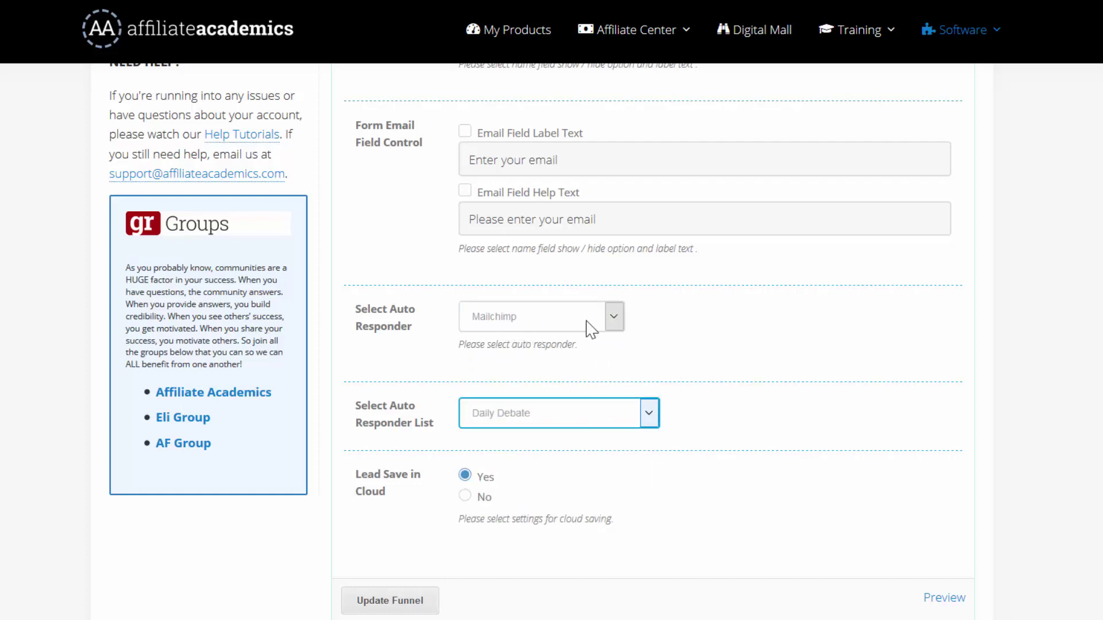
# Recheck the ELI DFY Funnel's form and auto responder settings, and return to the saved funnels without updating.
pyautogui.scroll(3, 873, 215)
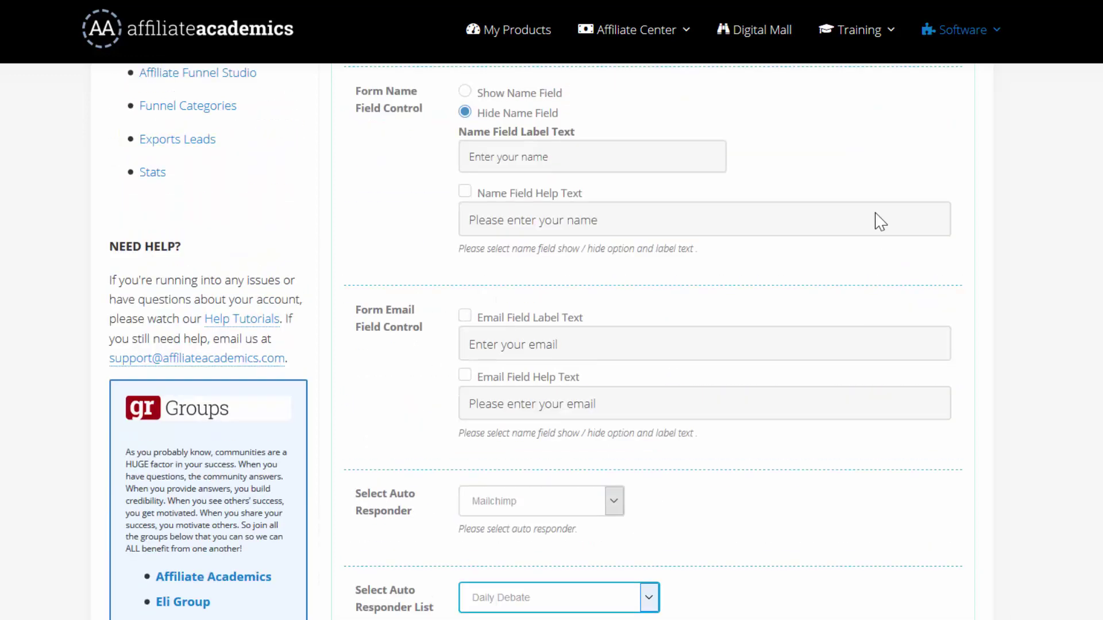
pyautogui.scroll(7, 881, 222)
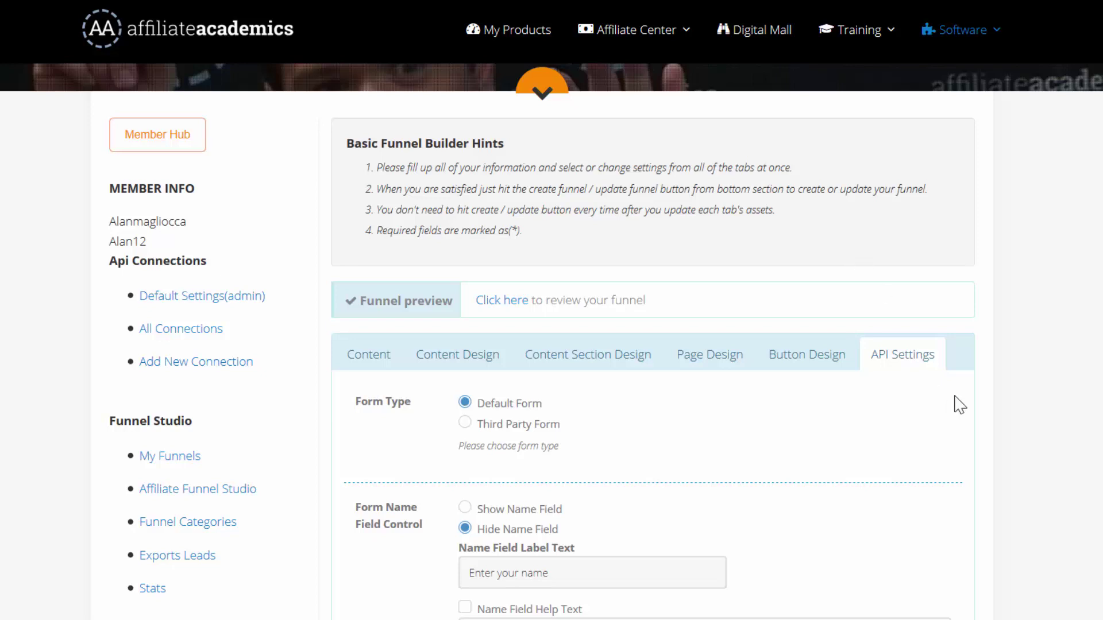
pyautogui.scroll(-6, 591, 389)
pyautogui.scroll(-5, 569, 364)
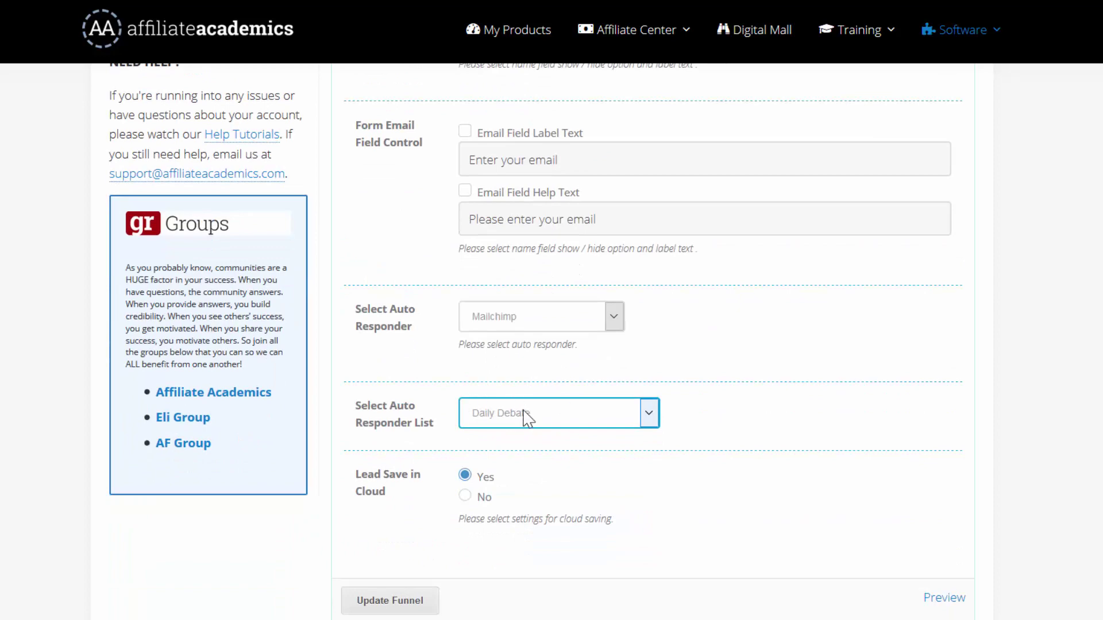
pyautogui.scroll(1, 766, 386)
pyautogui.scroll(2, 771, 396)
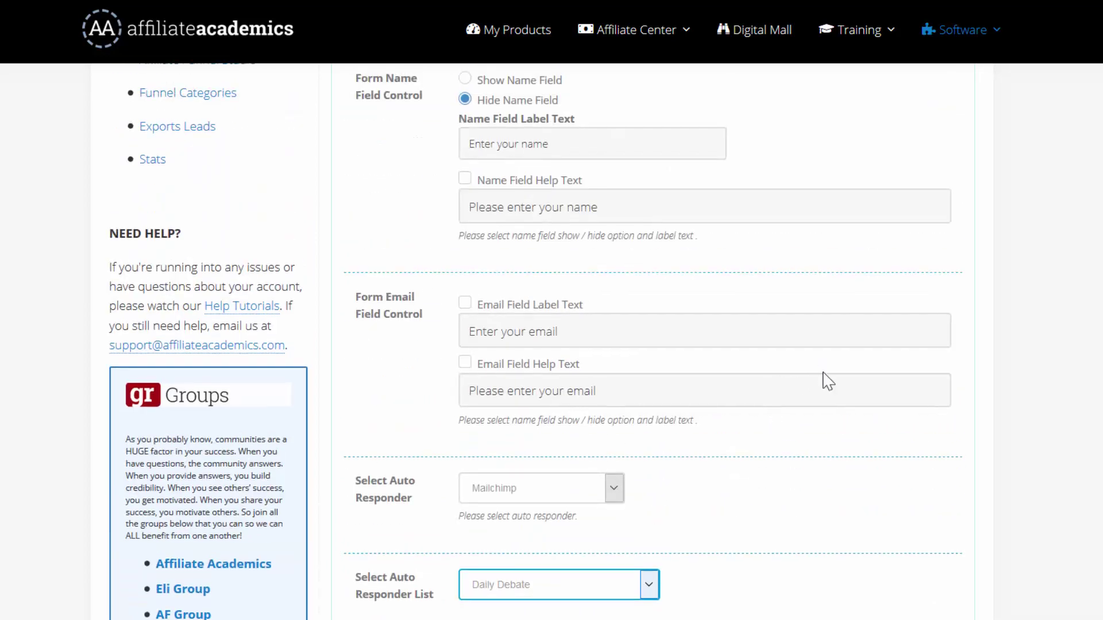
pyautogui.scroll(5, 827, 381)
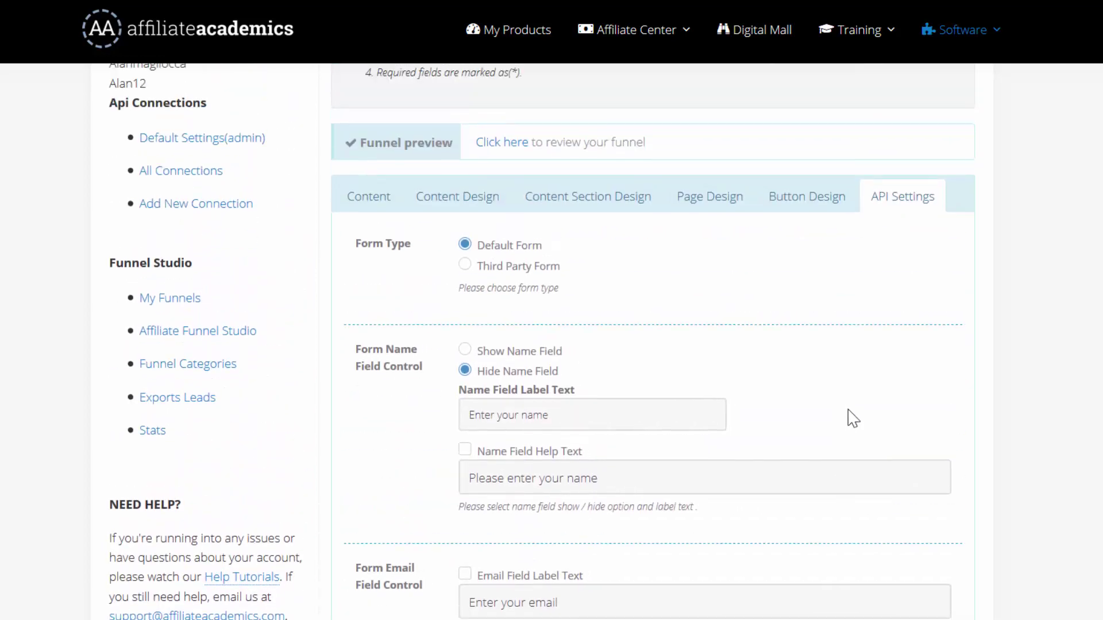
pyautogui.scroll(3, 853, 417)
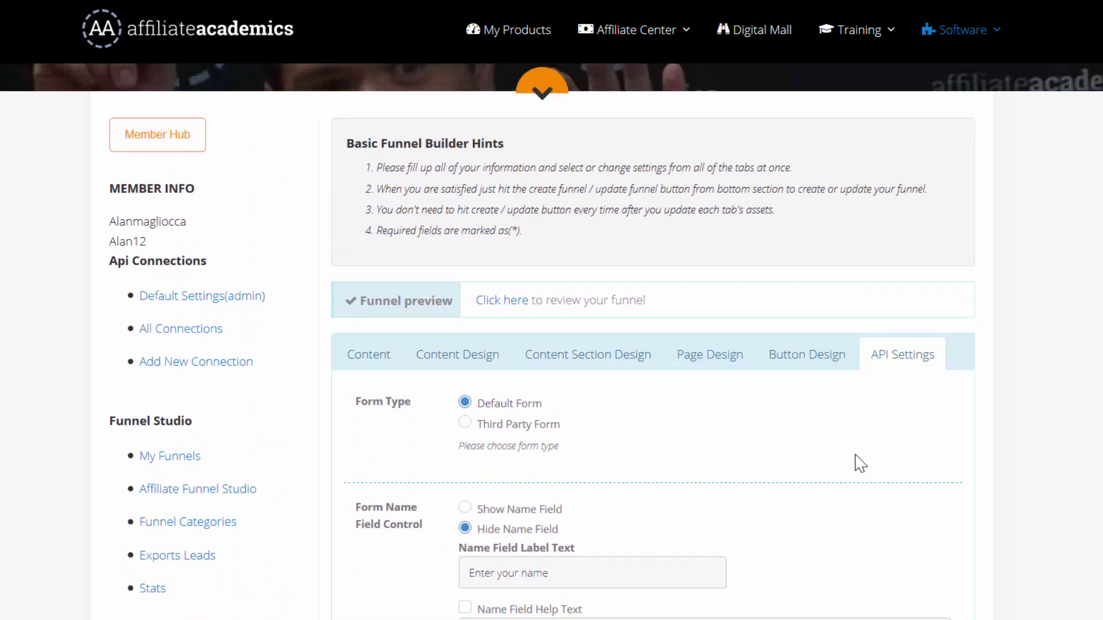
pyautogui.moveTo(965, 31)
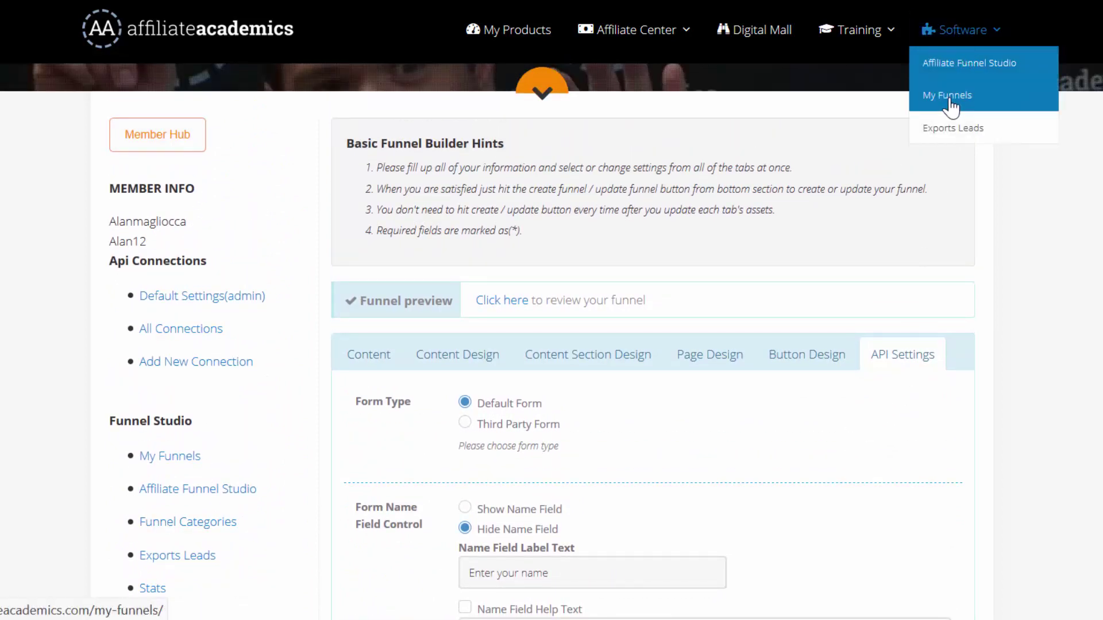
pyautogui.click(951, 105)
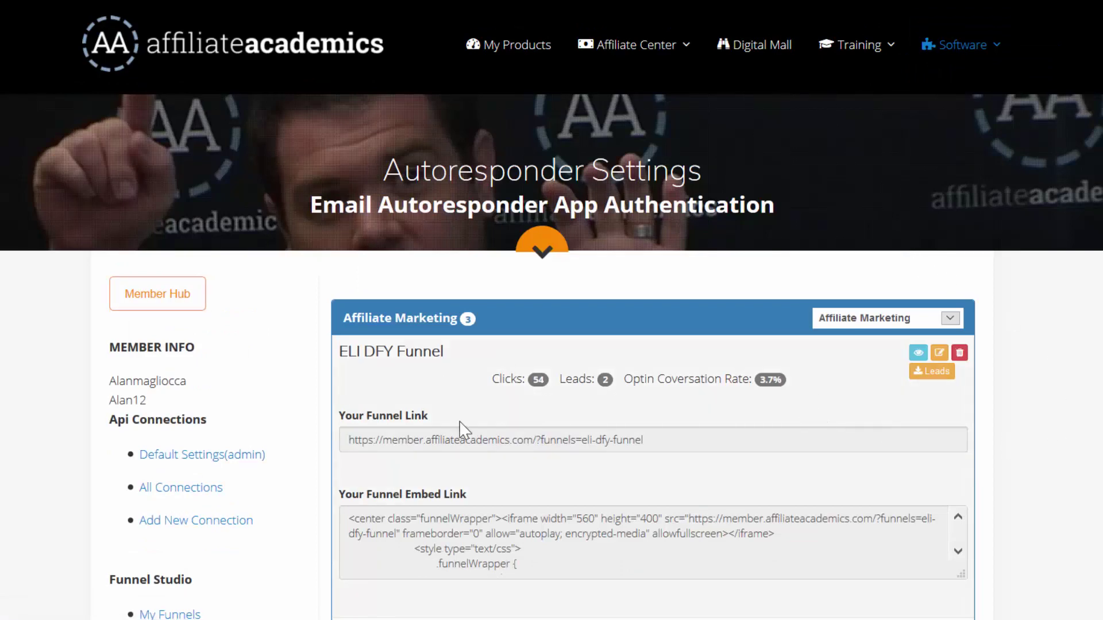
# Copy the funnel link of the ELI DFY Funnel, followed by the link of the Commission Resurrection funnel.
pyautogui.scroll(-5, 741, 379)
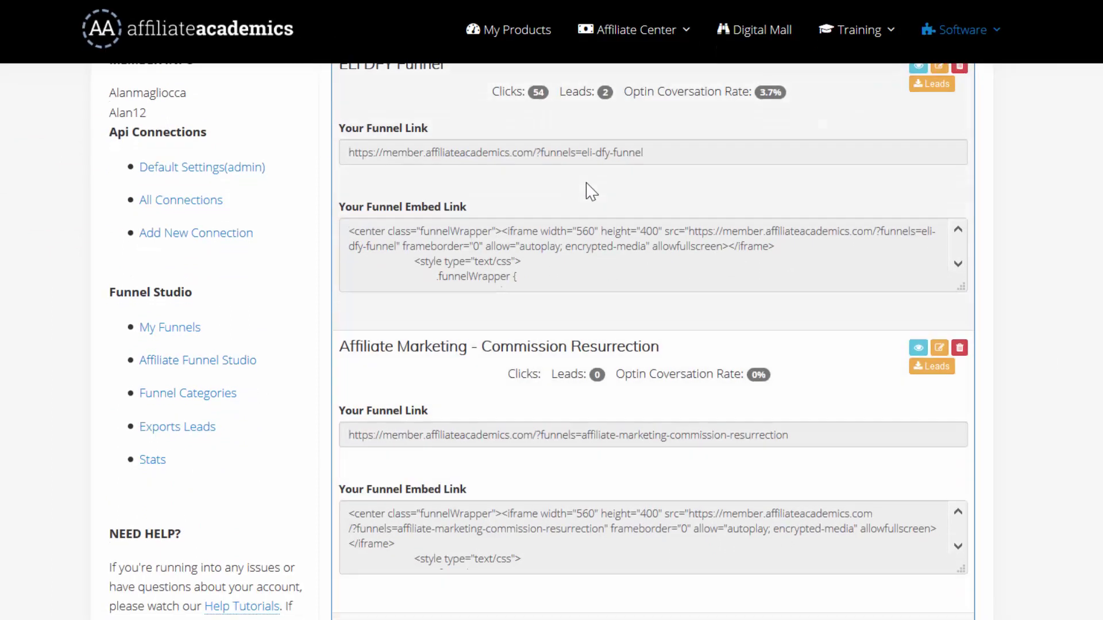
pyautogui.click(543, 150)
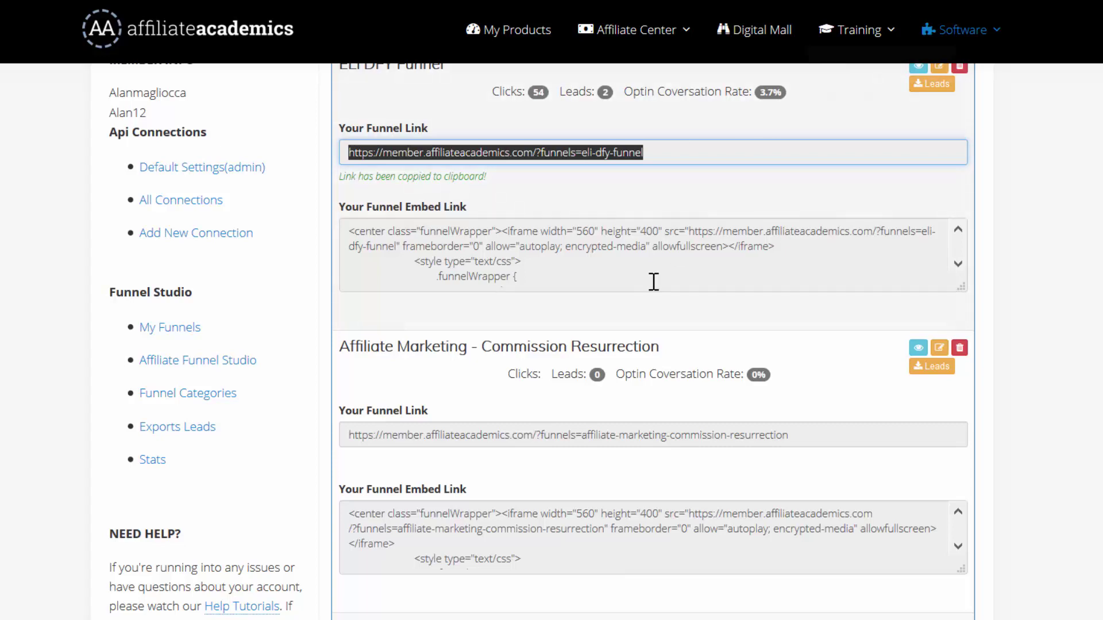
pyautogui.scroll(-3, 568, 318)
pyautogui.scroll(-2, 580, 387)
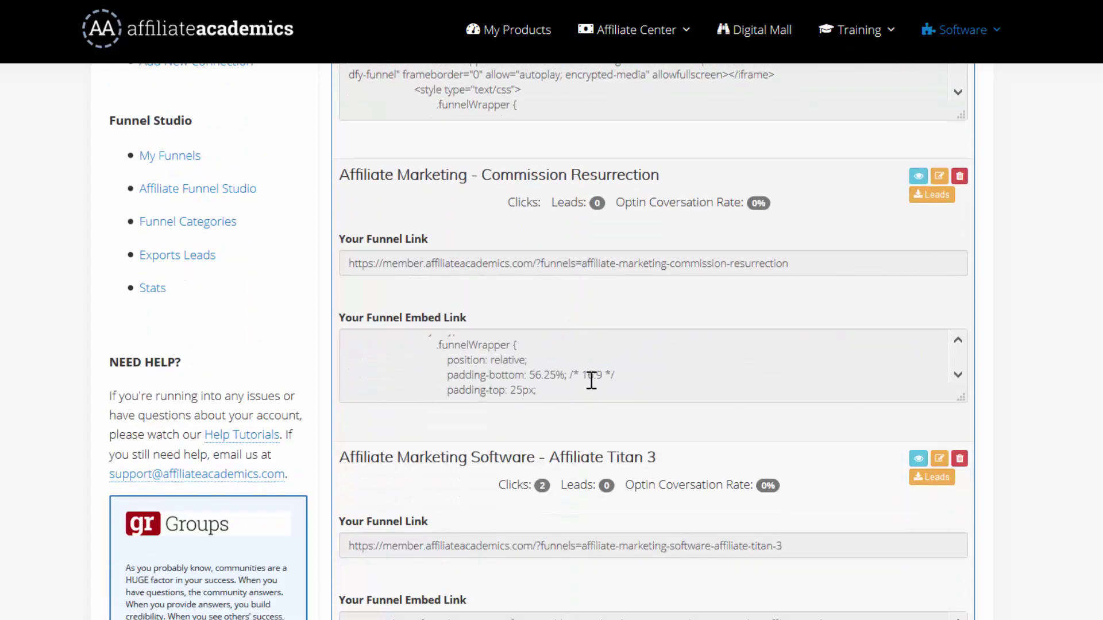
pyautogui.click(618, 259)
# View the exit splash pop-up on the live funnel page and close it.
pyautogui.scroll(-1, 618, 259)
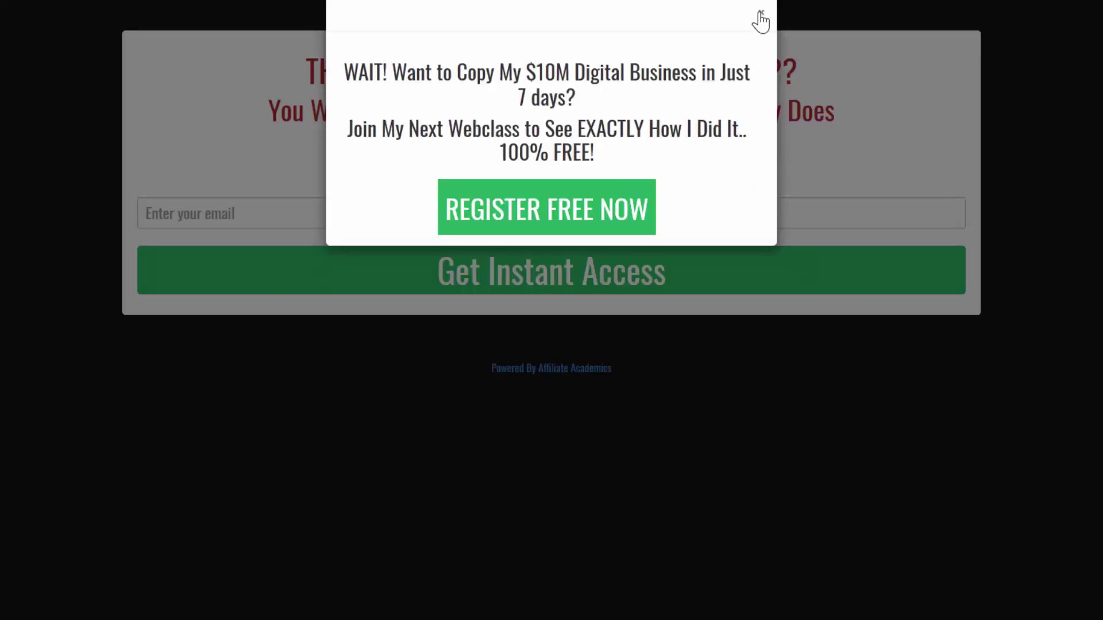
pyautogui.click(761, 12)
pyautogui.click(760, 14)
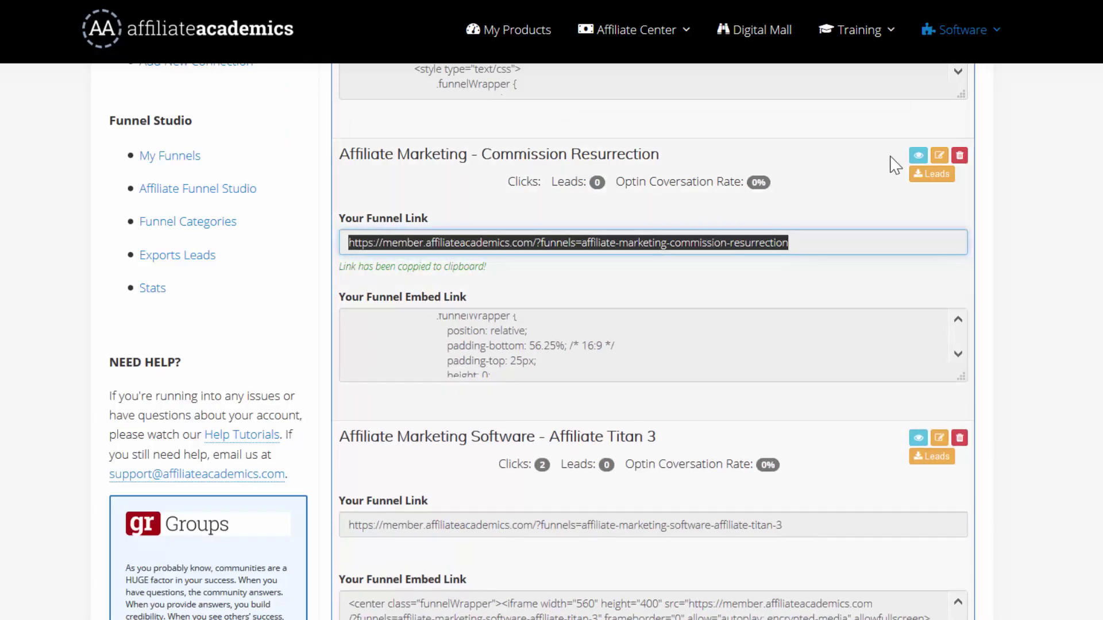
# Open the Commission Resurrection funnel for editing, set its exit splash pop-up to No and its footer affiliate link to Don't Show.
pyautogui.click(940, 156)
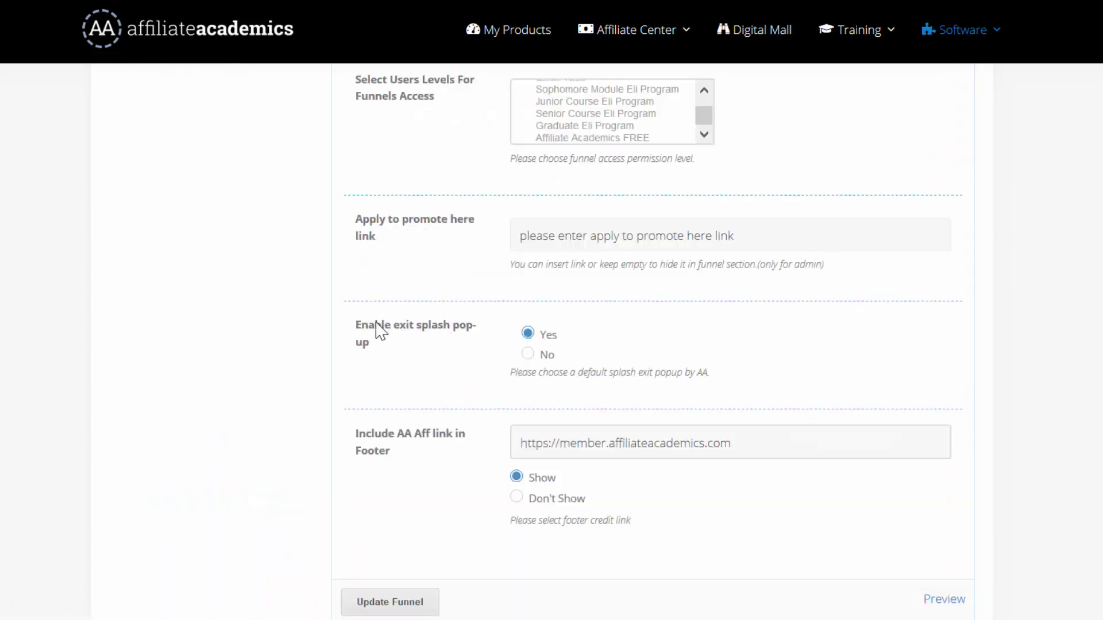
pyautogui.click(528, 354)
pyautogui.click(517, 498)
# Set the Commission Resurrection funnel's exit splash pop-up back to Yes and its footer affiliate link back to Show.
pyautogui.click(529, 334)
pyautogui.click(516, 477)
pyautogui.scroll(20, 739, 395)
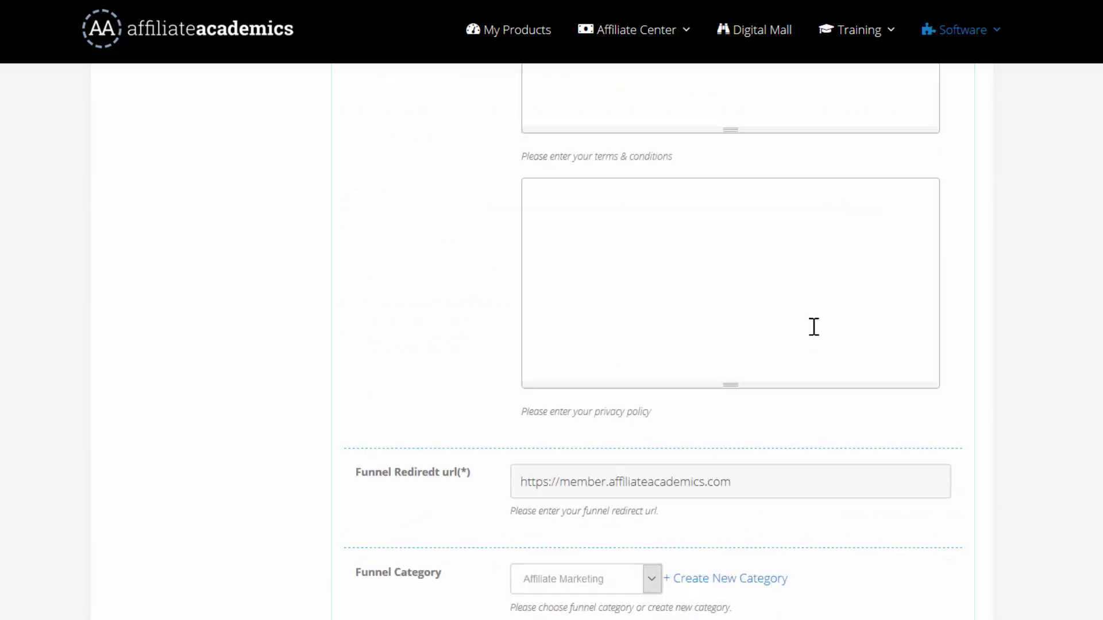
pyautogui.scroll(10, 1064, 371)
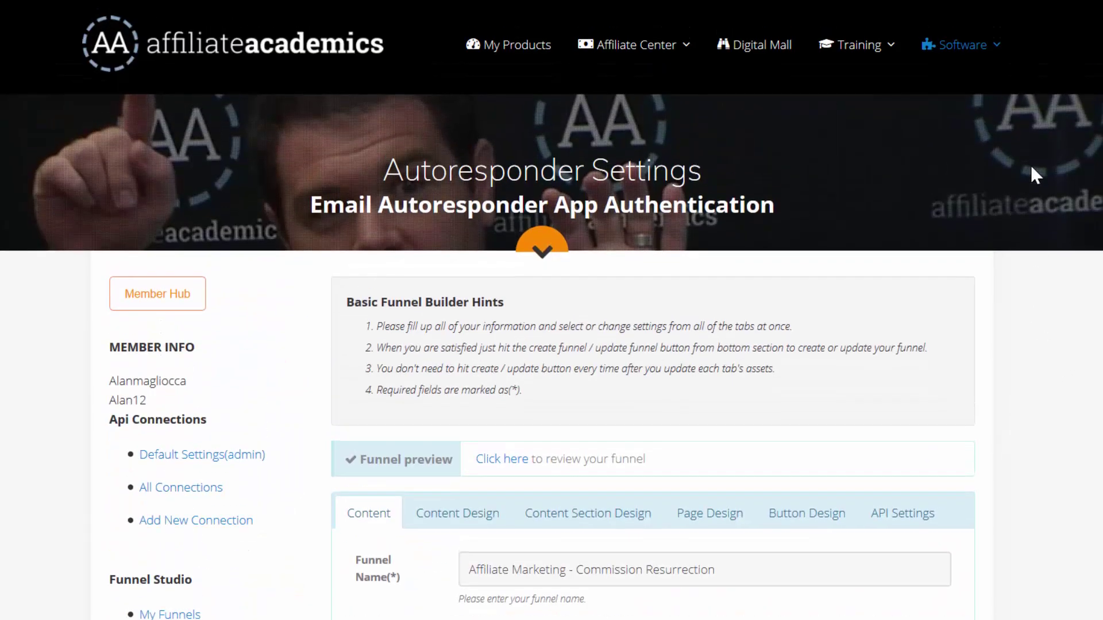
# Start a new funnel in Affiliate Funnel Studio and review the Basic Funnel Builder Hints.
pyautogui.moveTo(994, 44)
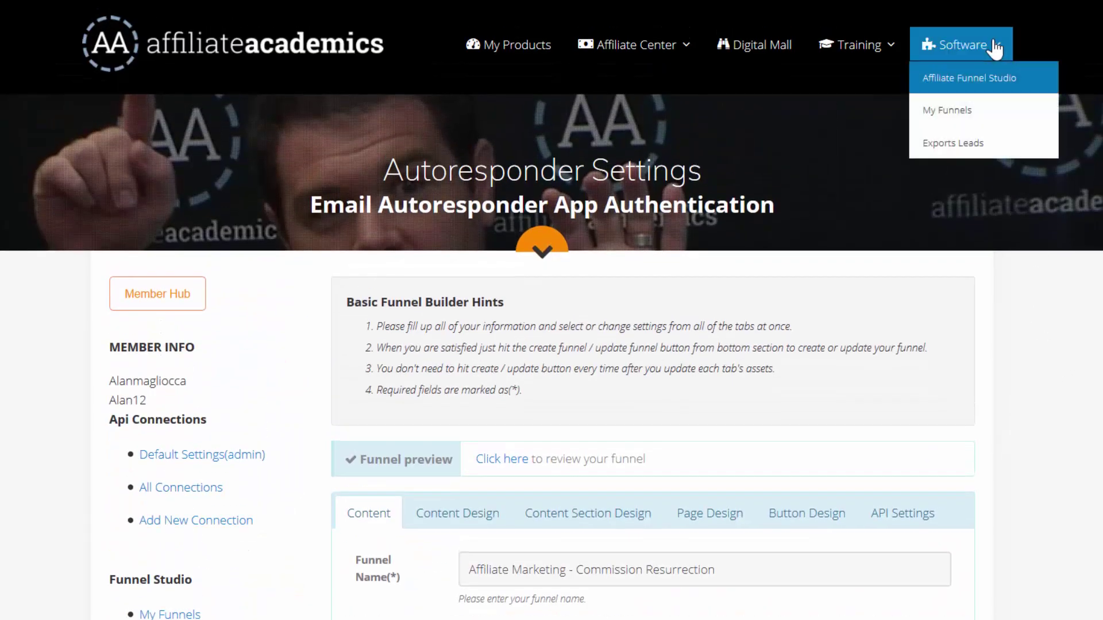
pyautogui.click(983, 83)
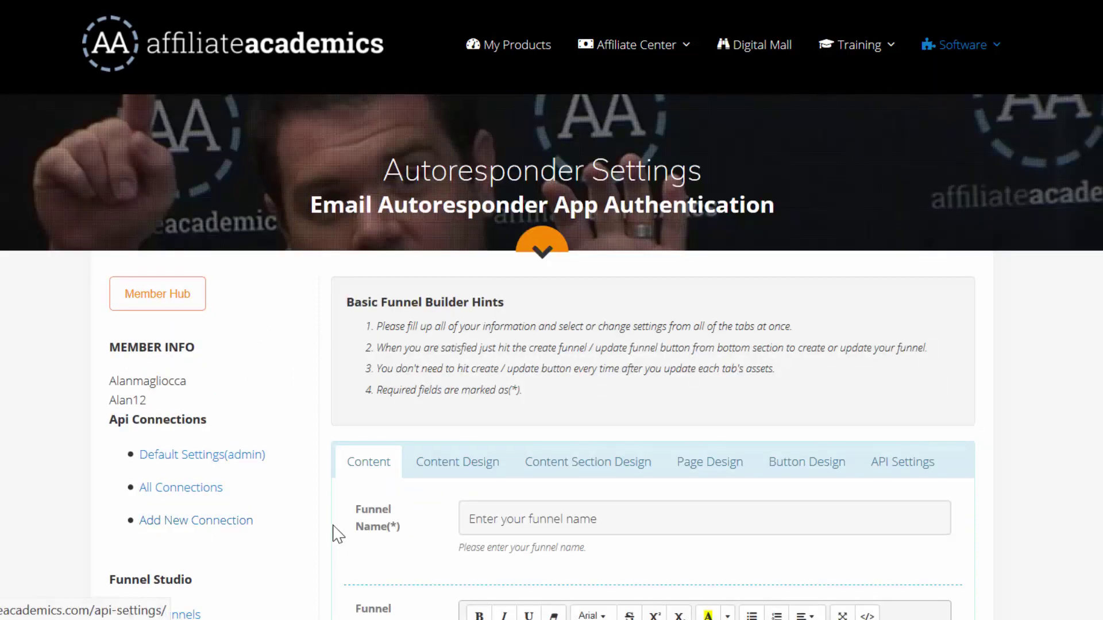
pyautogui.scroll(-2, 747, 471)
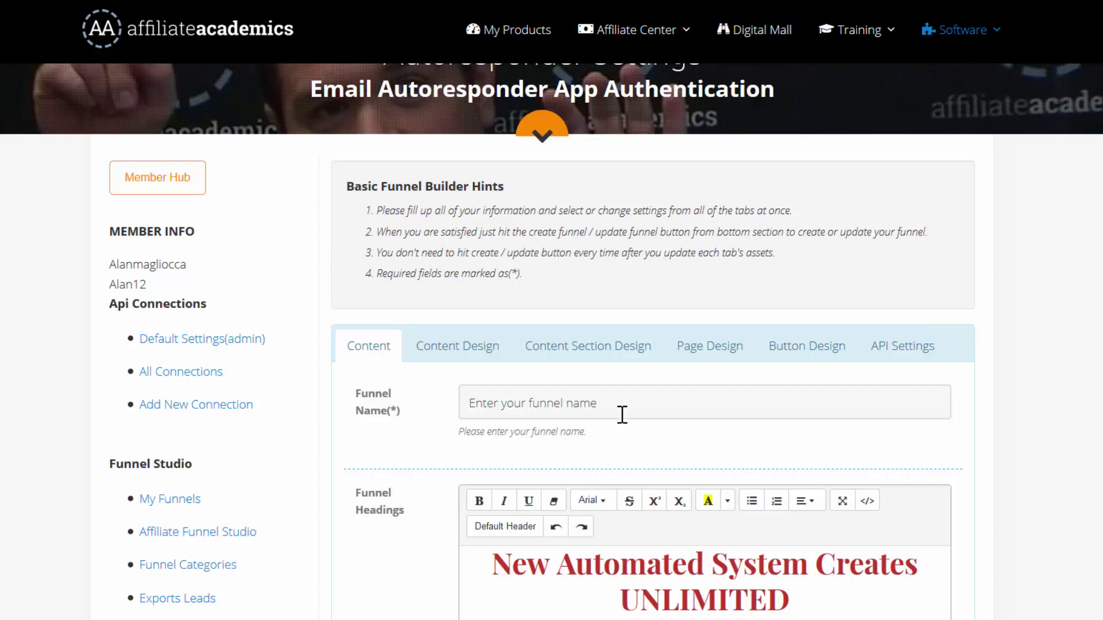
pyautogui.scroll(-2, 623, 415)
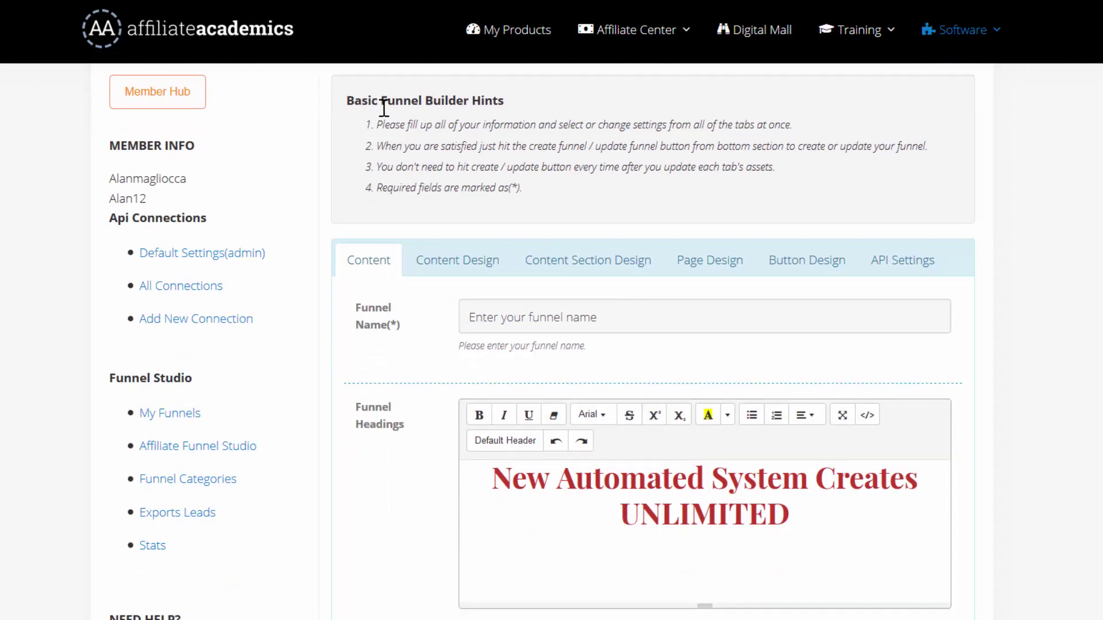
pyautogui.moveTo(347, 100); pyautogui.dragTo(511, 189)
pyautogui.click(437, 162)
# Name the new funnel with the owner's first name in the possessive followed by "Cool IM Funnel".
pyautogui.click(492, 319)
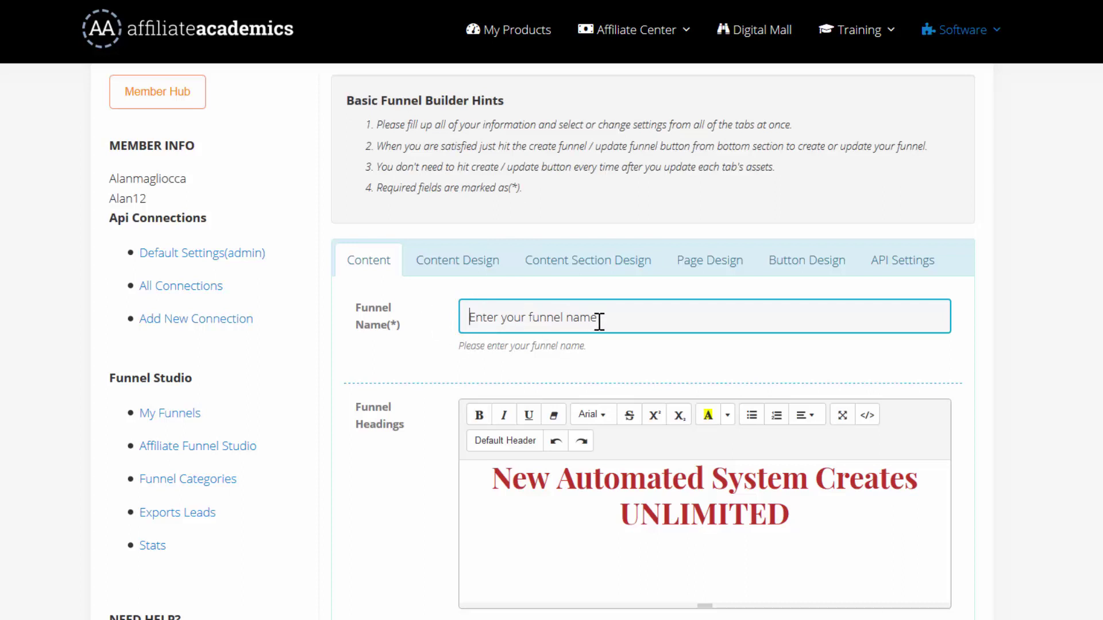
pyautogui.write('Alan')
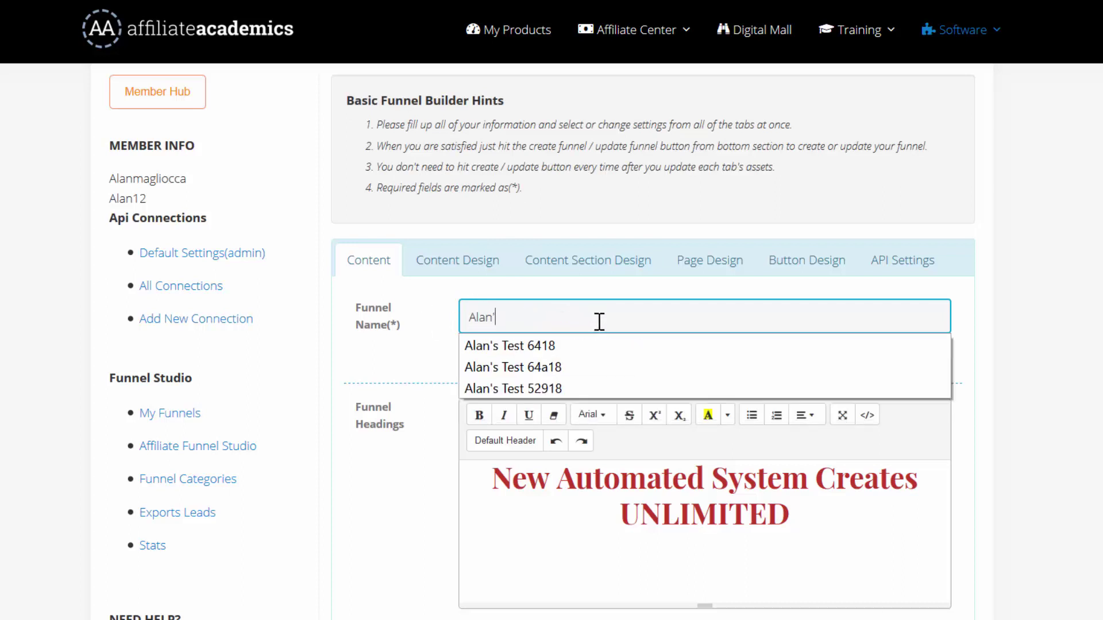
pyautogui.write("'s Cool IM Funnel")
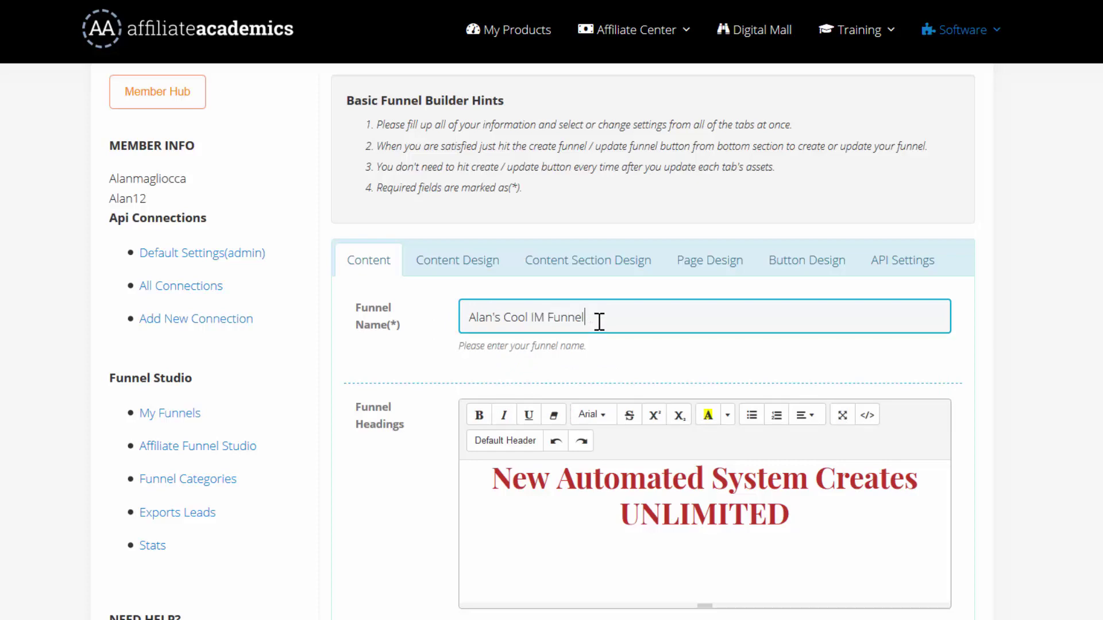
# Replace the default funnel heading with the owner's first name followed by "Cool System ROCKS!", correcting the misspelled words.
pyautogui.scroll(-3, 736, 291)
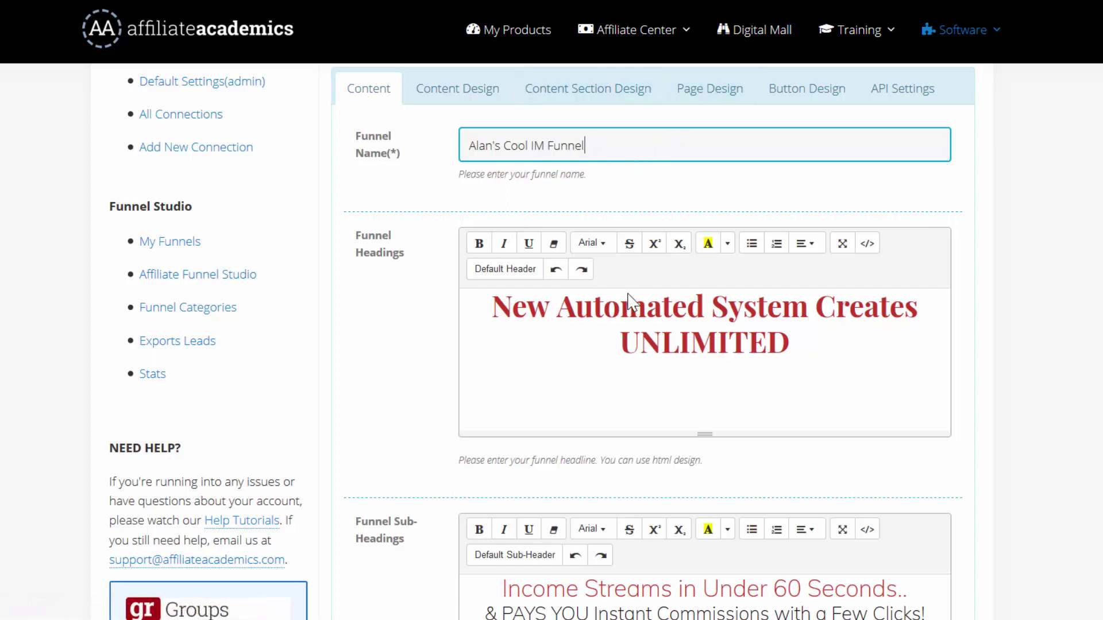
pyautogui.click(669, 318)
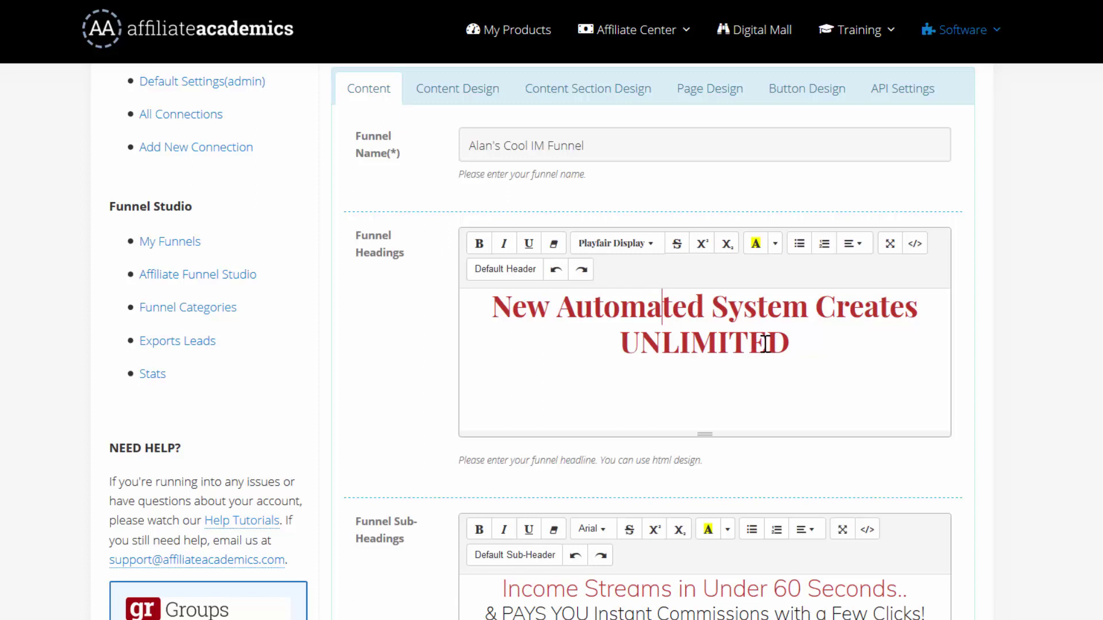
pyautogui.tripleClick(740, 332)
pyautogui.write('Alans Cool S')
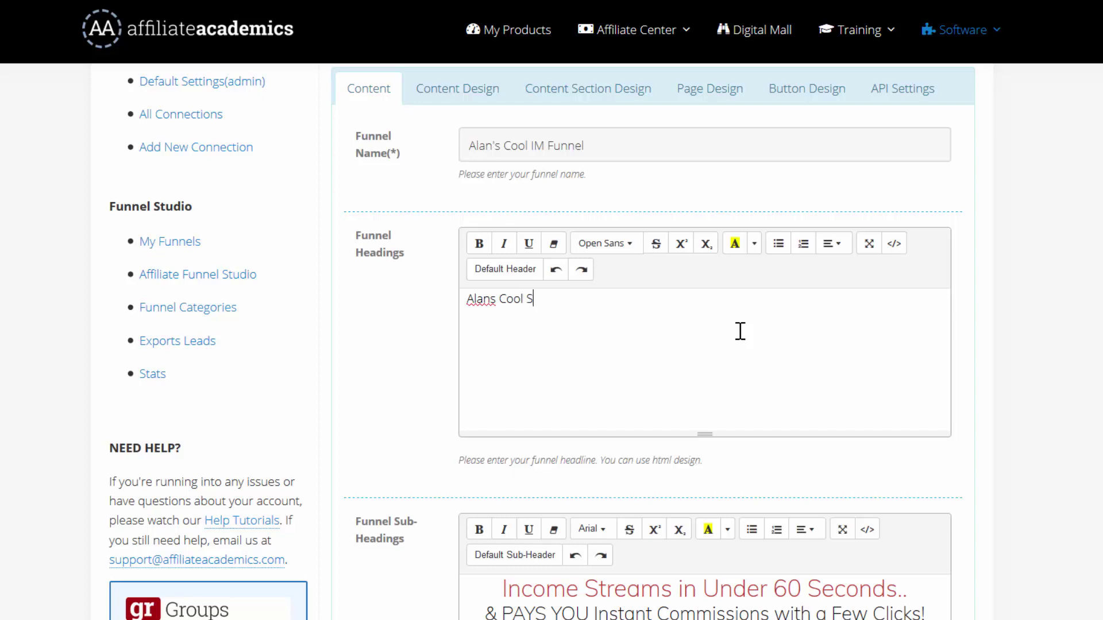
pyautogui.write('ystme RCOKS!')
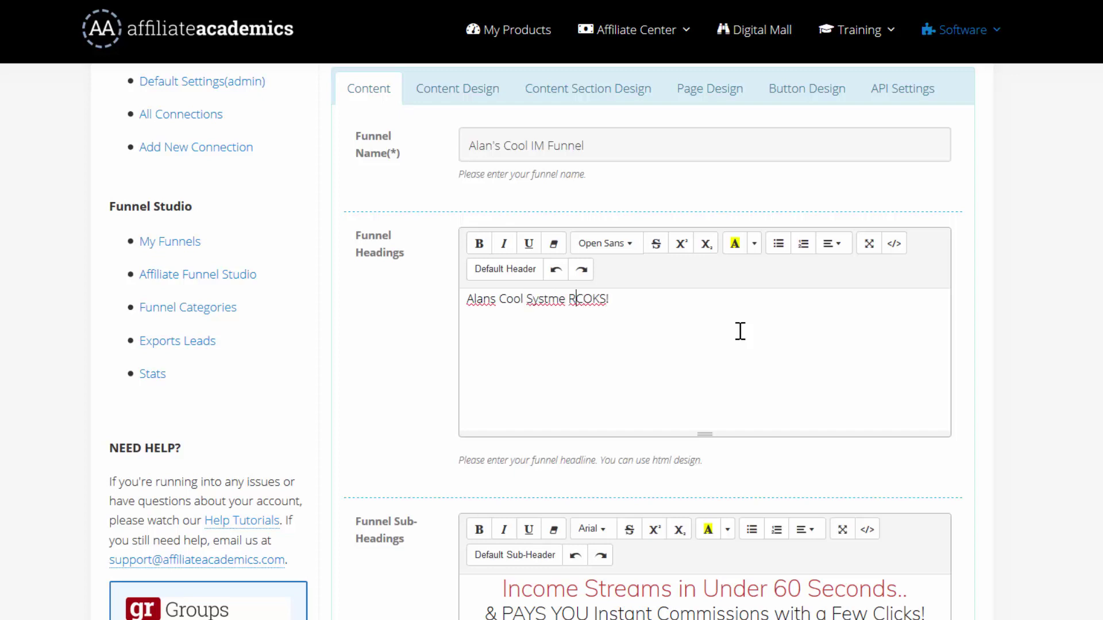
pyautogui.press('Delete')
pyautogui.press('Right')
pyautogui.write('C')
pyautogui.press('BackSpace')
pyautogui.write('m')
pyautogui.click(641, 306)
# Check the heading's HTML code, return to the formatted view and restore the default header.
pyautogui.click(895, 247)
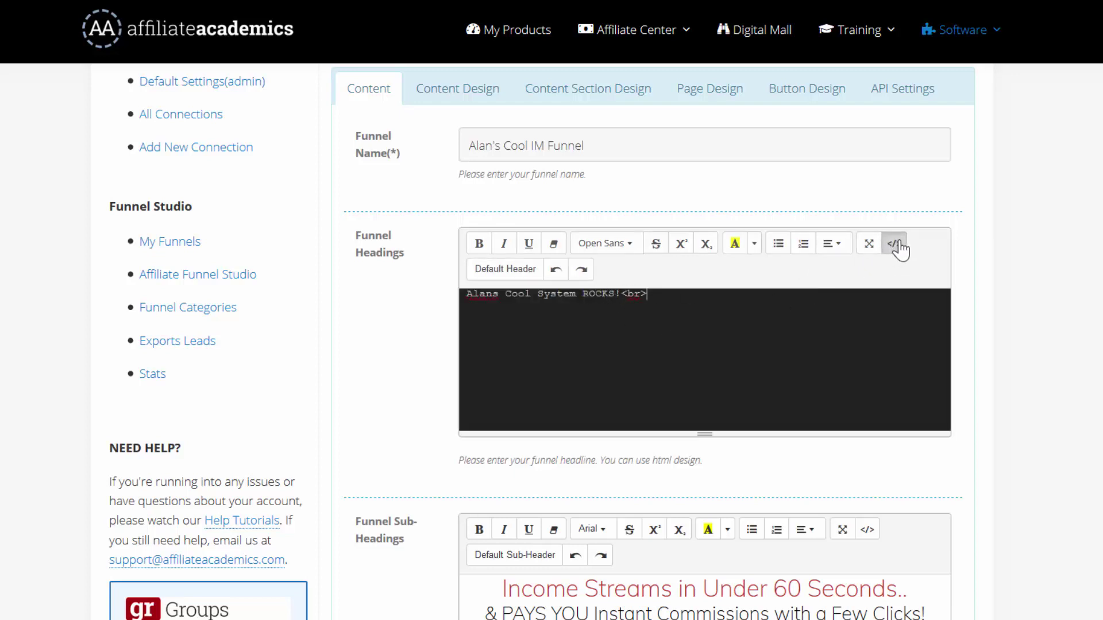
pyautogui.click(900, 248)
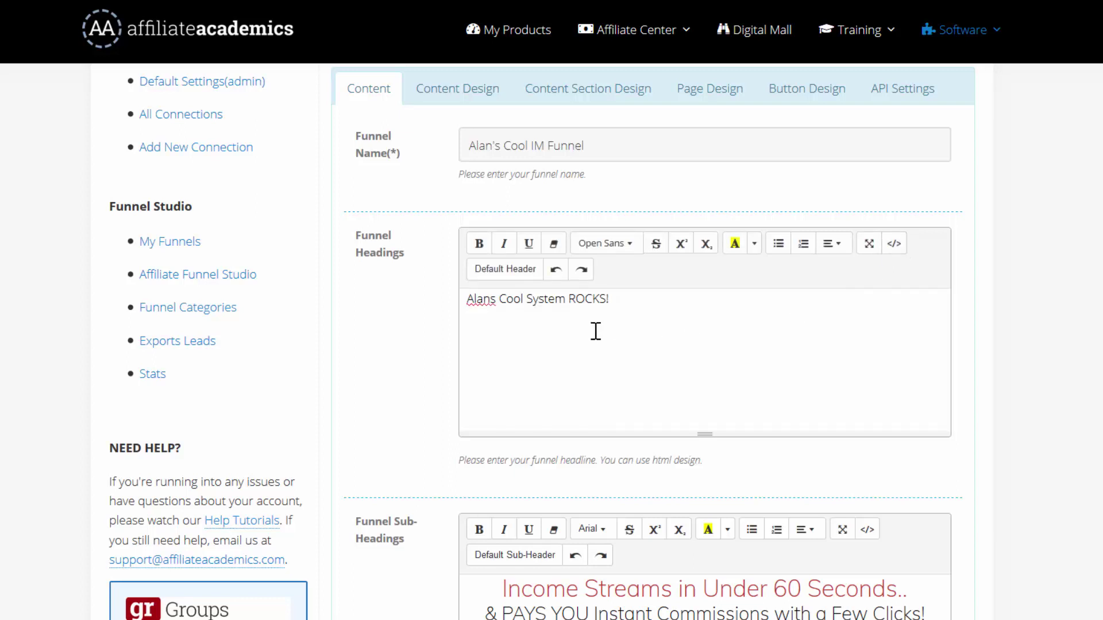
pyautogui.click(503, 270)
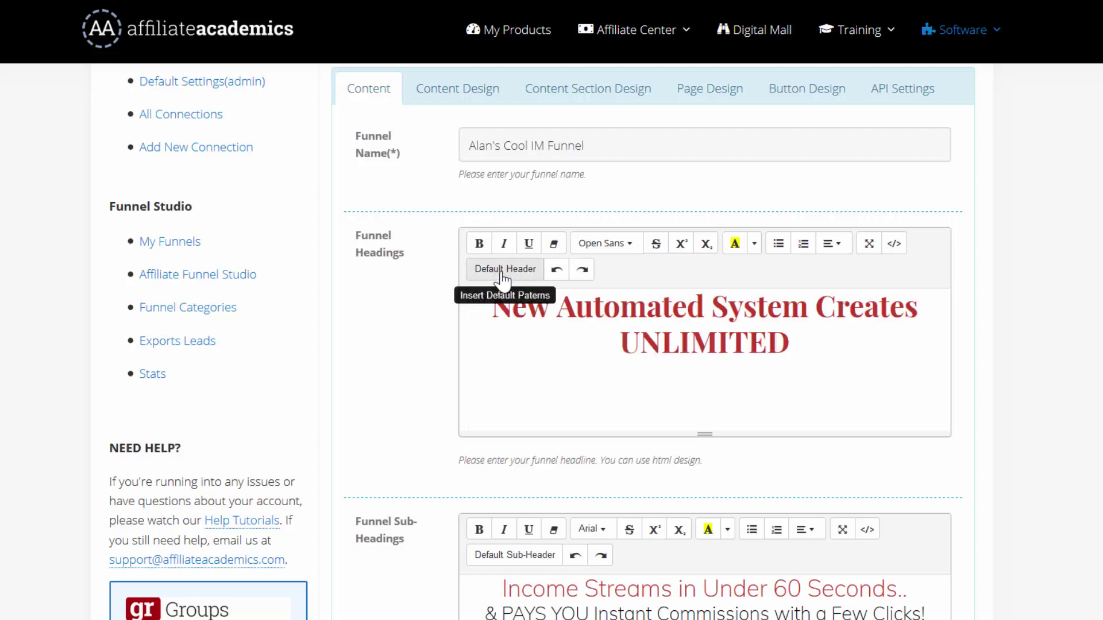
# Insert the owner's possessive first name and "NEW Funnel is the COOLEST THING Since Sliced Bread!" into the styled default heading.
pyautogui.click(523, 303)
pyautogui.write('A')
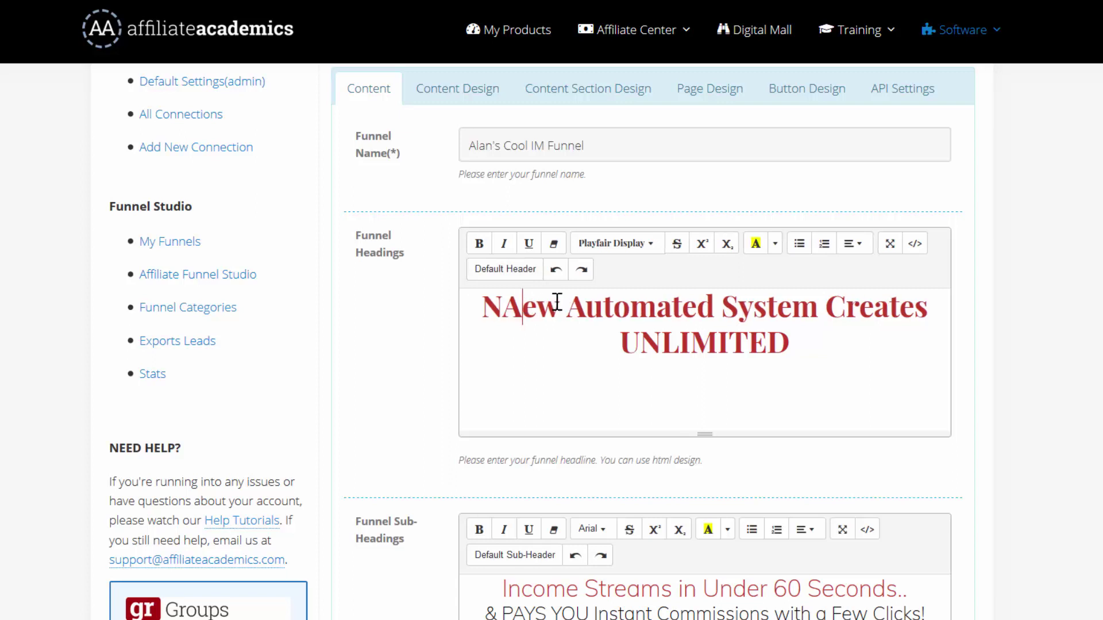
pyautogui.write('lan')
pyautogui.write('s ')
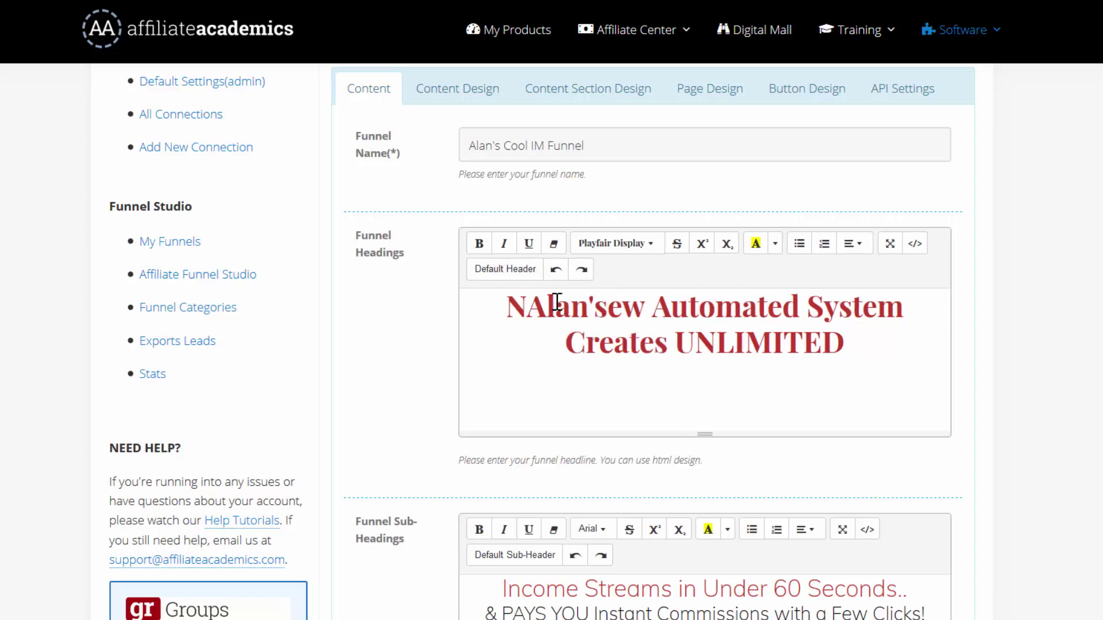
pyautogui.write('NEW Funnel')
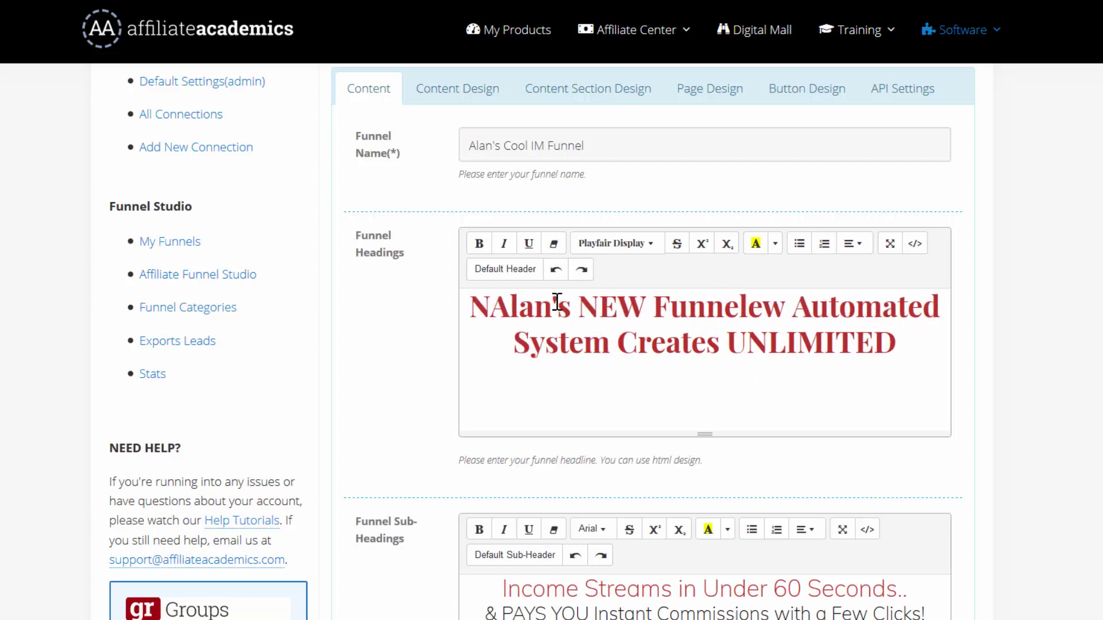
pyautogui.write(' is the')
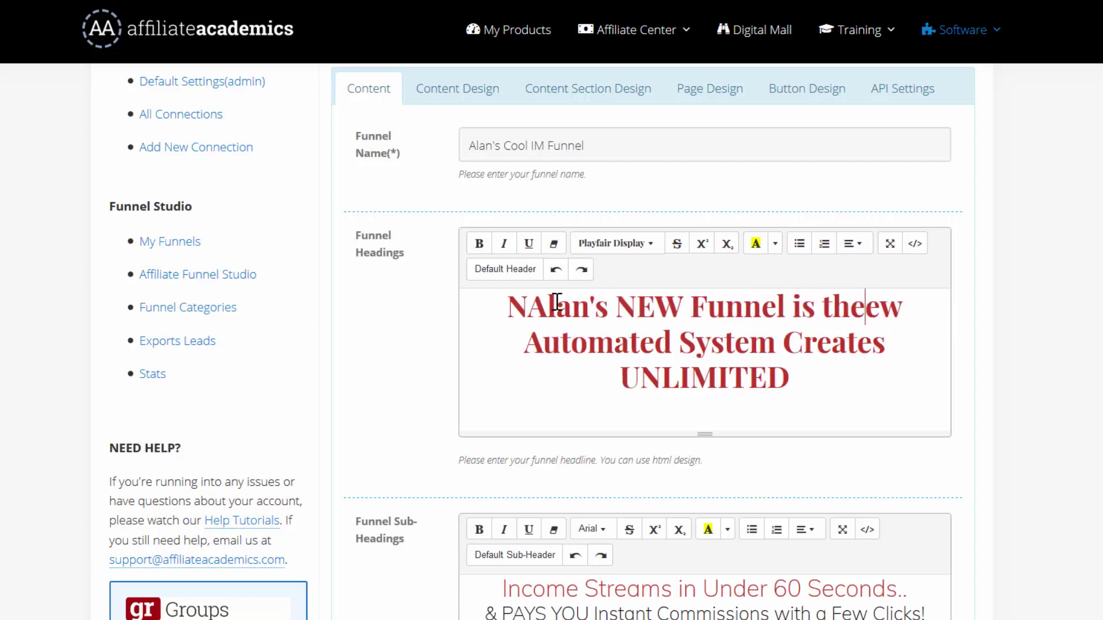
pyautogui.write(' C')
pyautogui.write('OOLEST THIN')
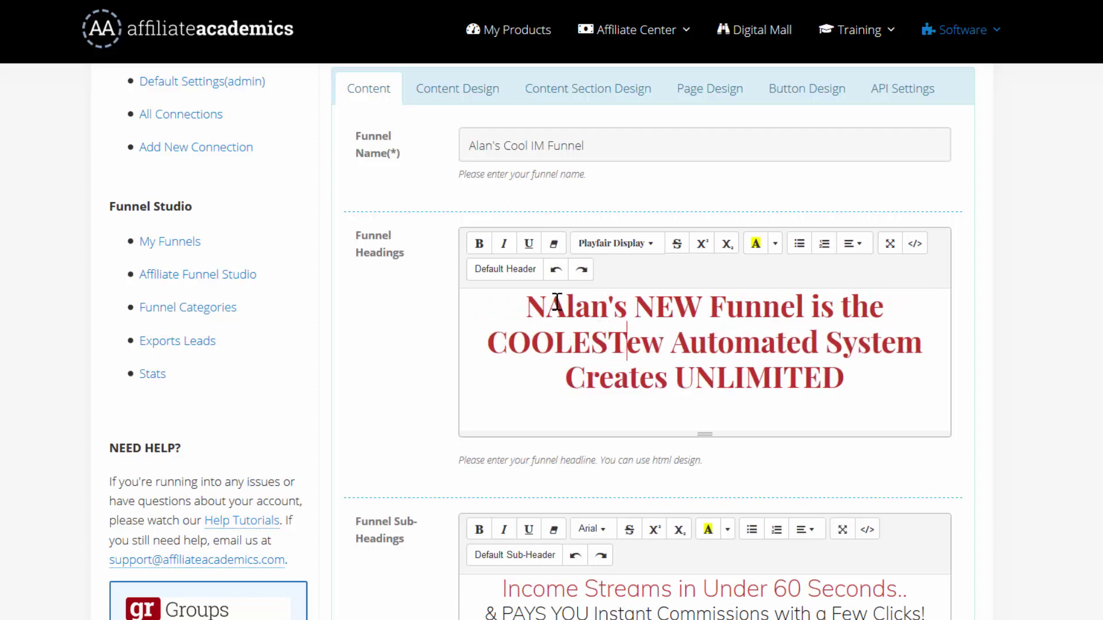
pyautogui.write('G Since S')
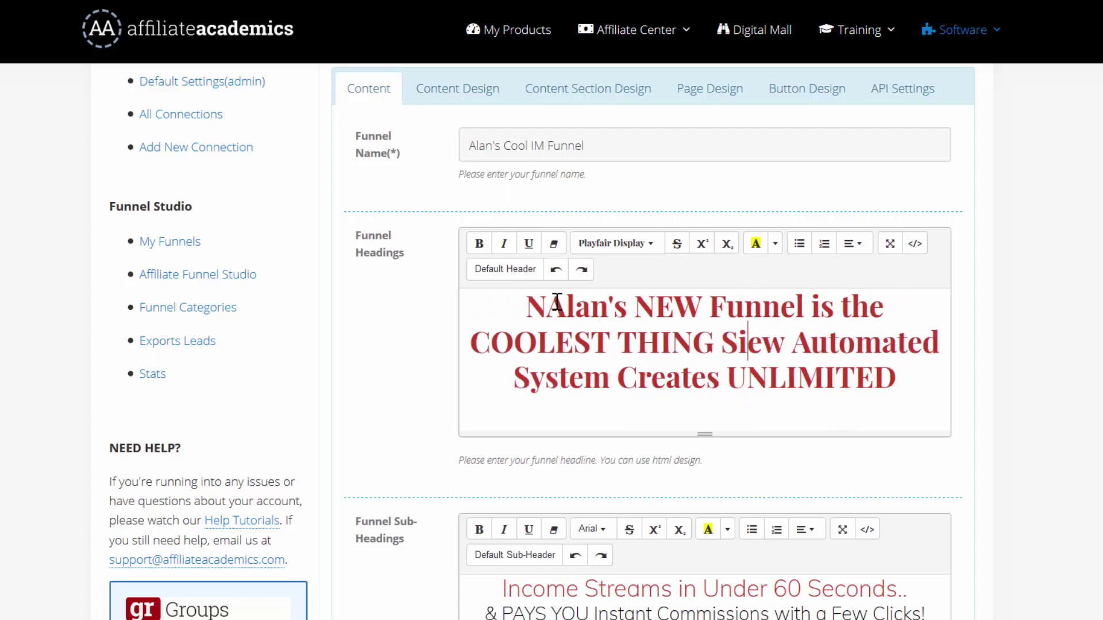
pyautogui.write('liced Bread')
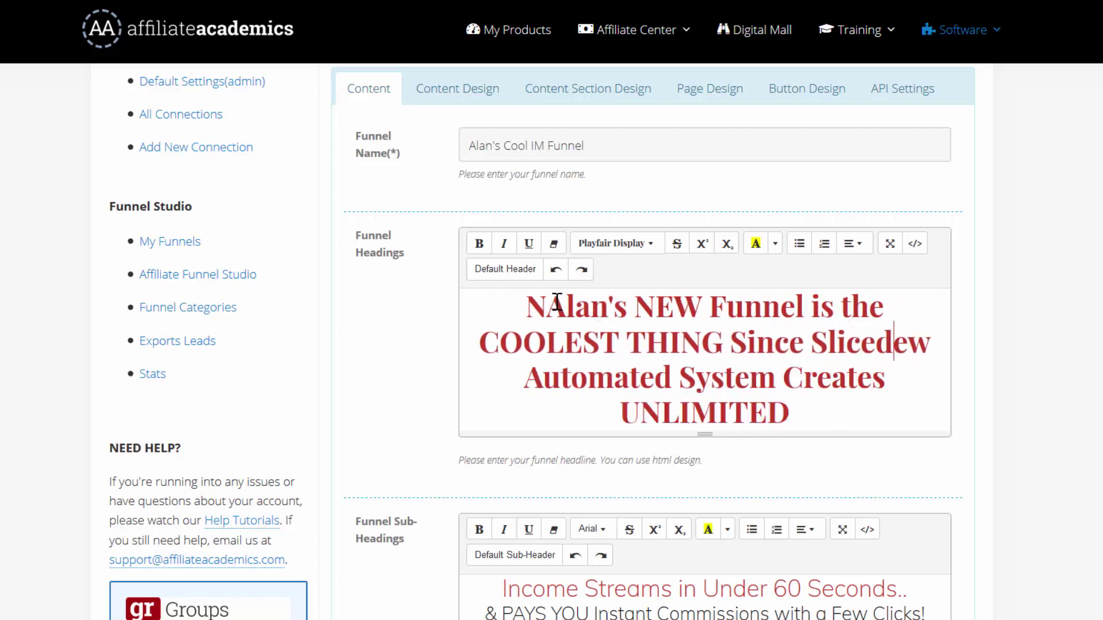
pyautogui.write('!')
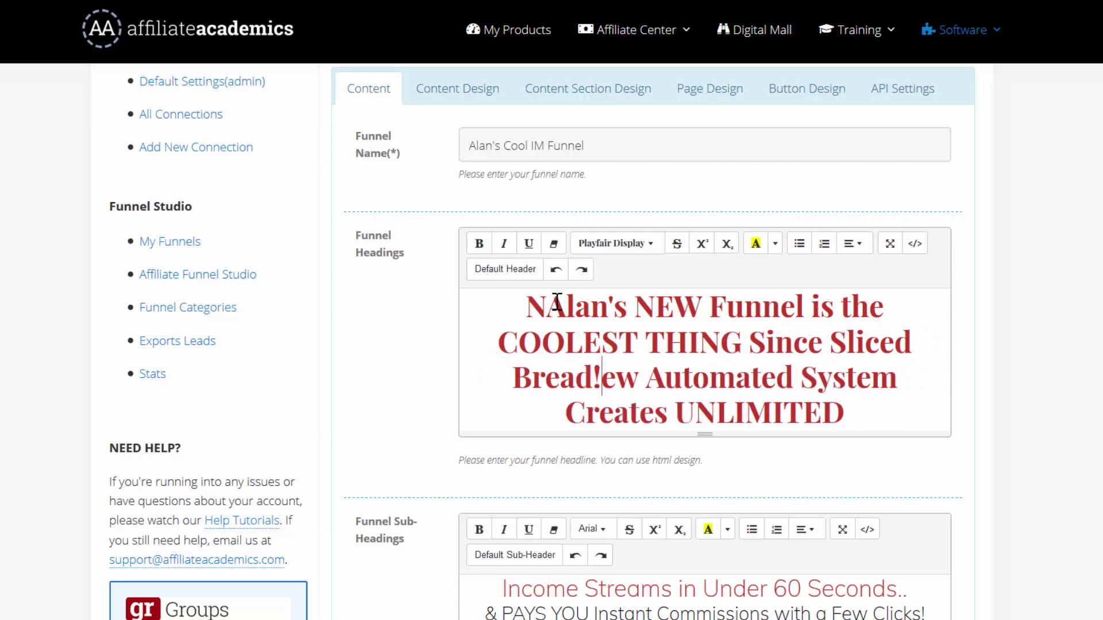
# Delete the leftover default wording before and after the new heading text.
pyautogui.hotkey('shift', 'Down')
pyautogui.hotkey('shift', 'End')
pyautogui.press('Delete')
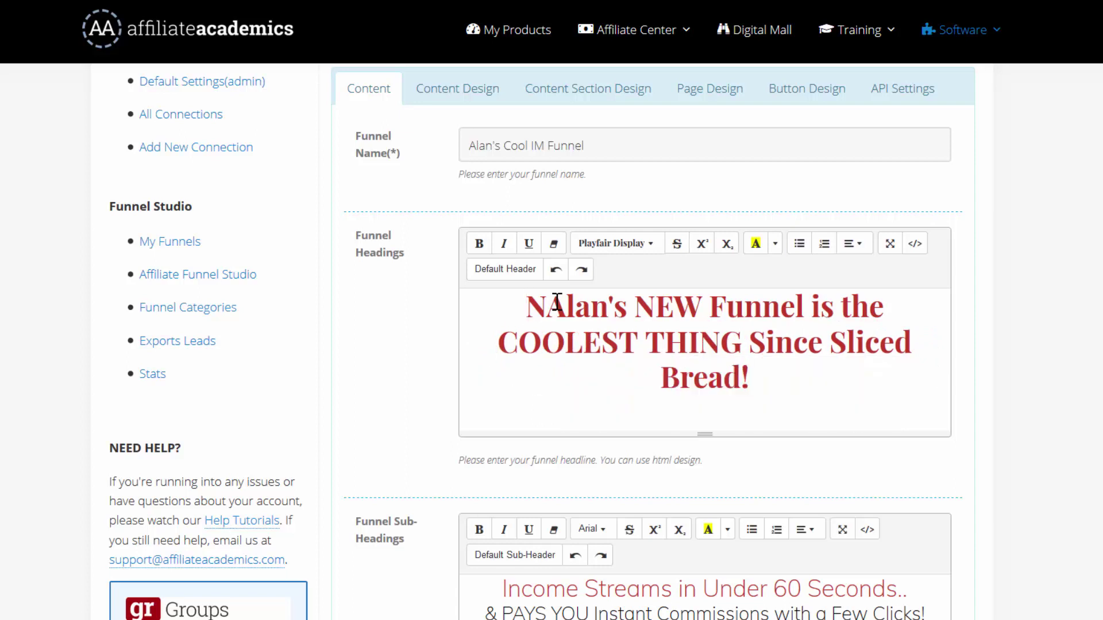
pyautogui.press('BackSpace')
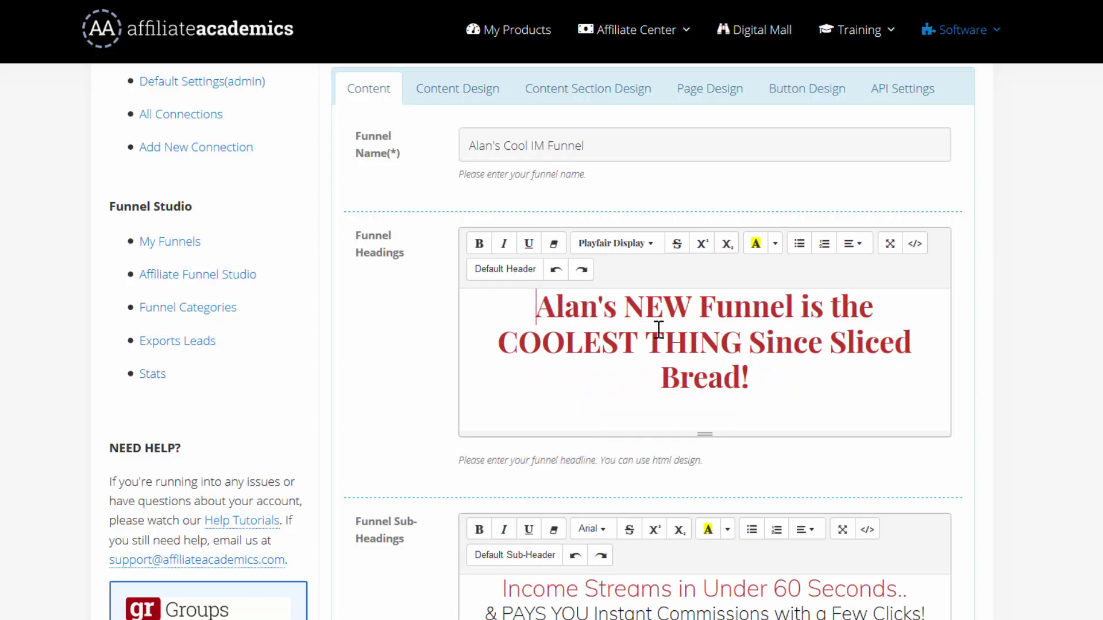
# Try a yellow background color on the entire funnel heading and undo it.
pyautogui.moveTo(752, 377); pyautogui.dragTo(539, 303)
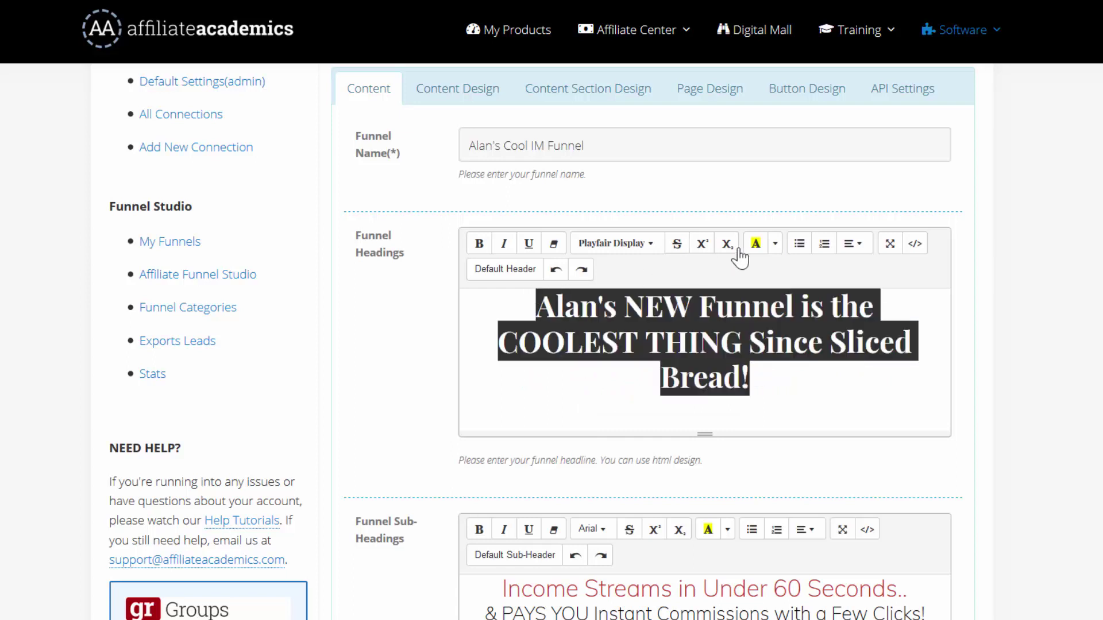
pyautogui.click(775, 243)
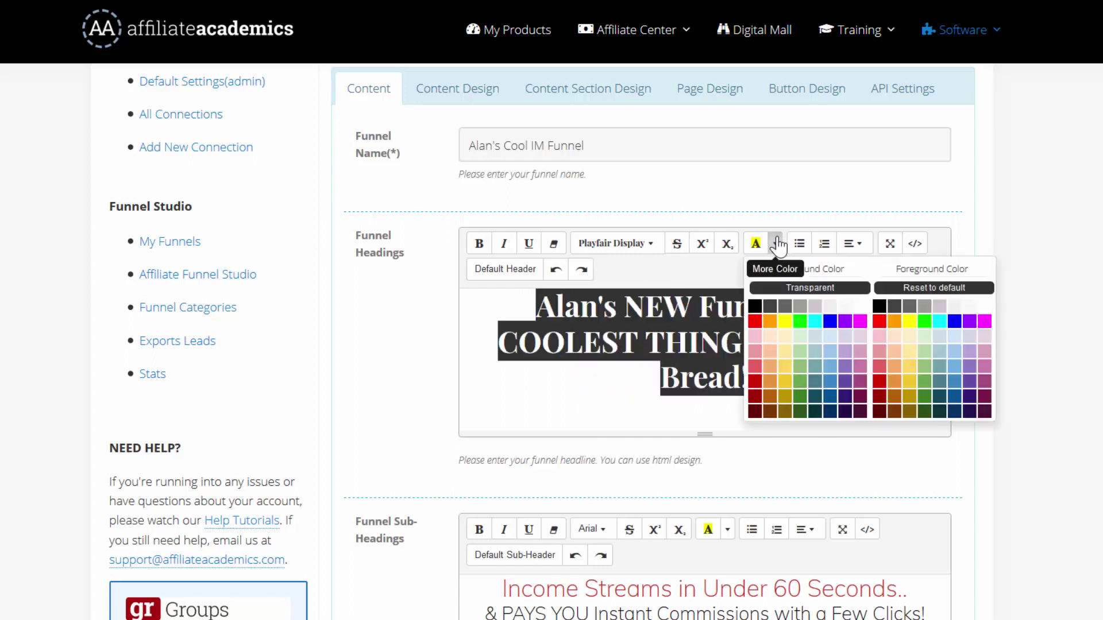
pyautogui.click(786, 322)
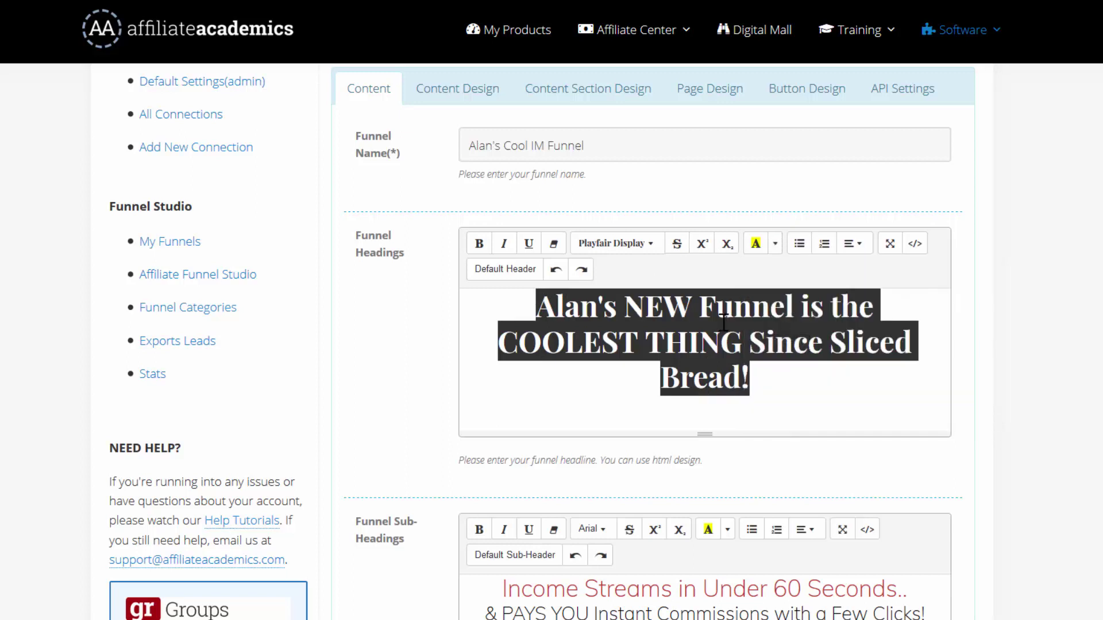
pyautogui.click(733, 343)
pyautogui.moveTo(752, 371); pyautogui.dragTo(565, 291)
pyautogui.click(603, 317)
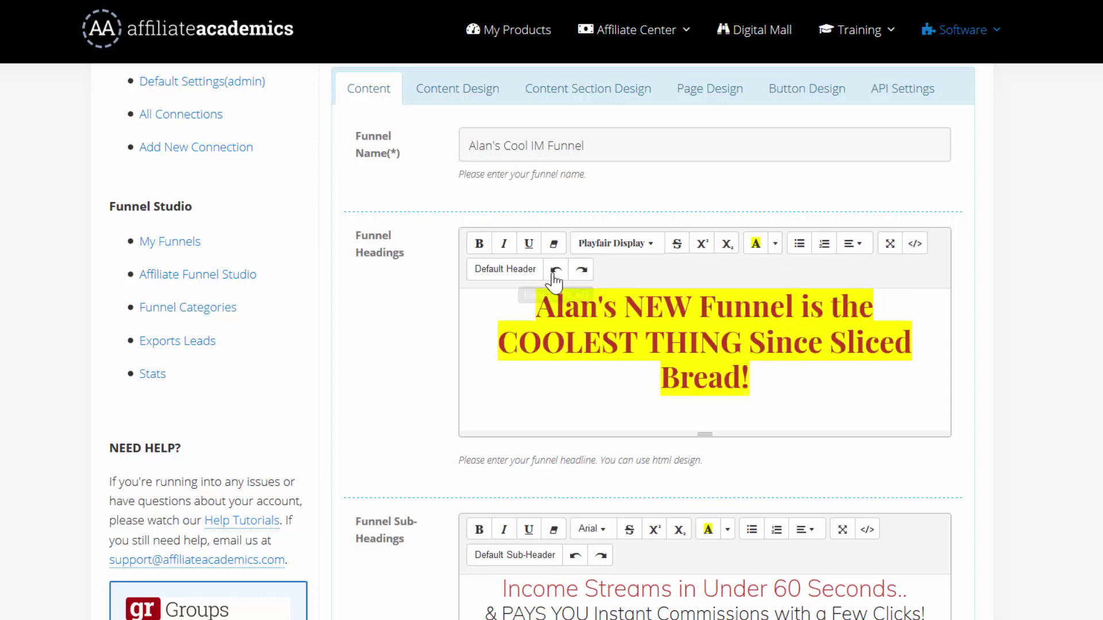
pyautogui.click(555, 269)
pyautogui.press('BackSpace')
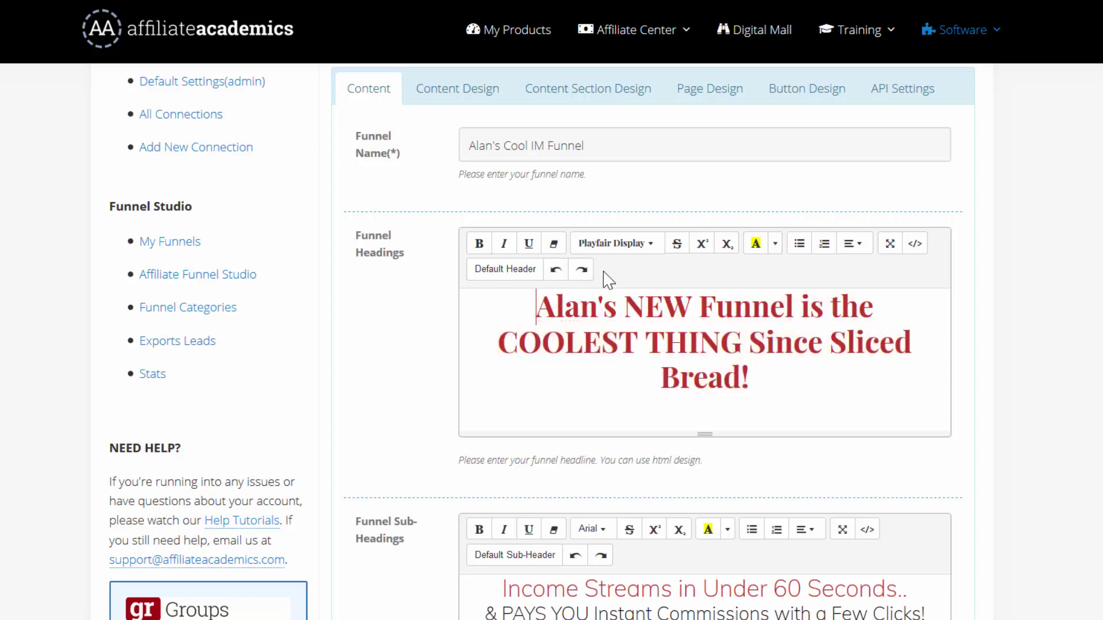
# Set the text color of the entire funnel heading to black.
pyautogui.moveTo(751, 377); pyautogui.dragTo(500, 292)
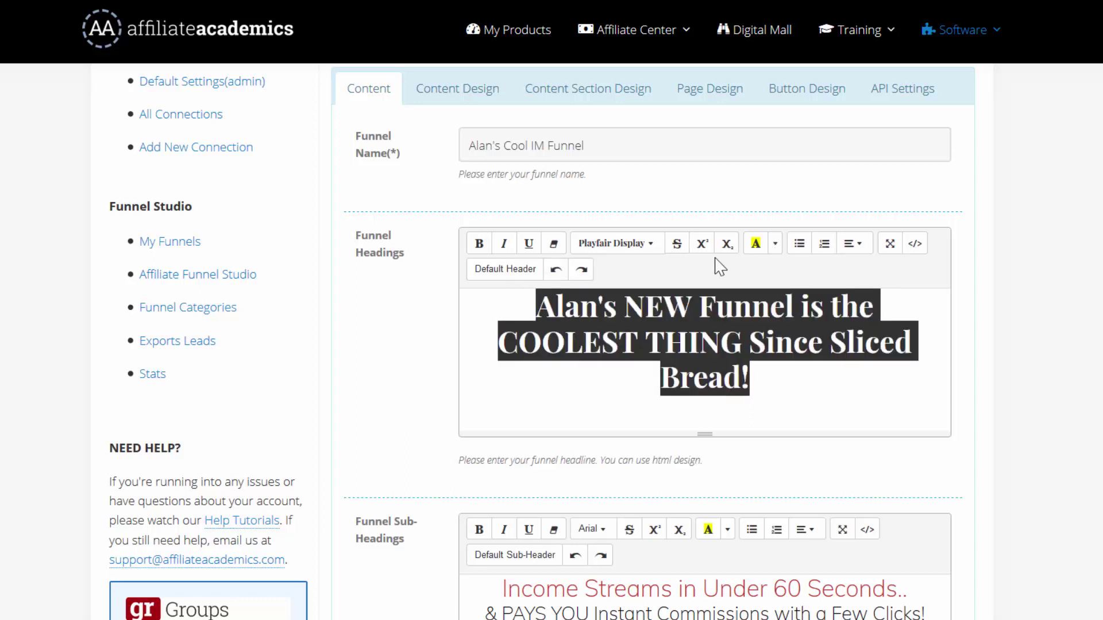
pyautogui.click(775, 245)
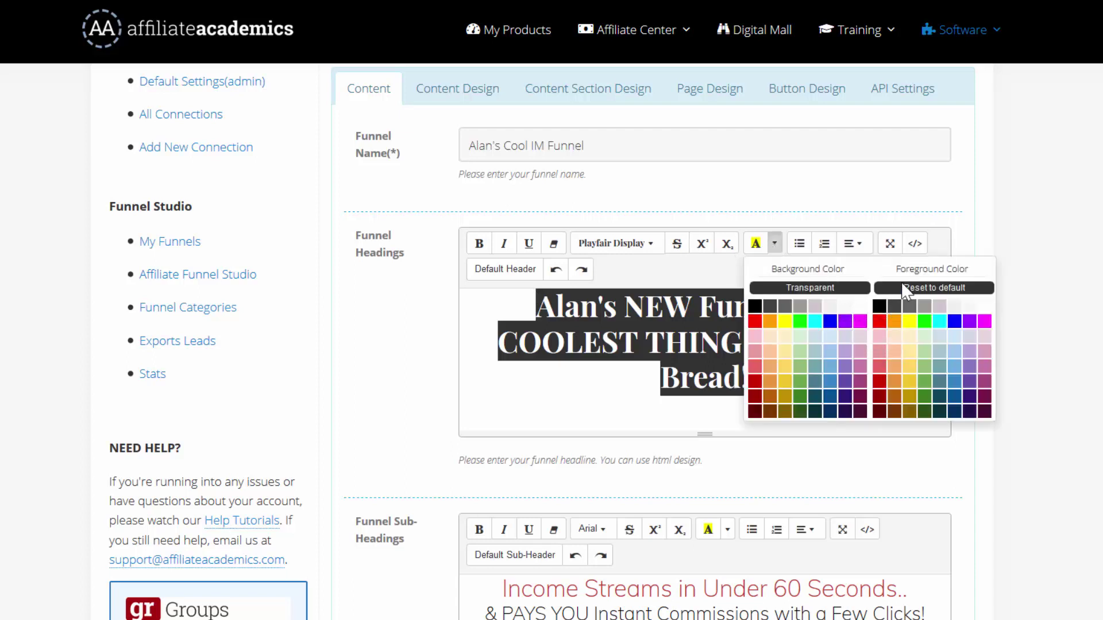
pyautogui.click(879, 308)
pyautogui.click(725, 313)
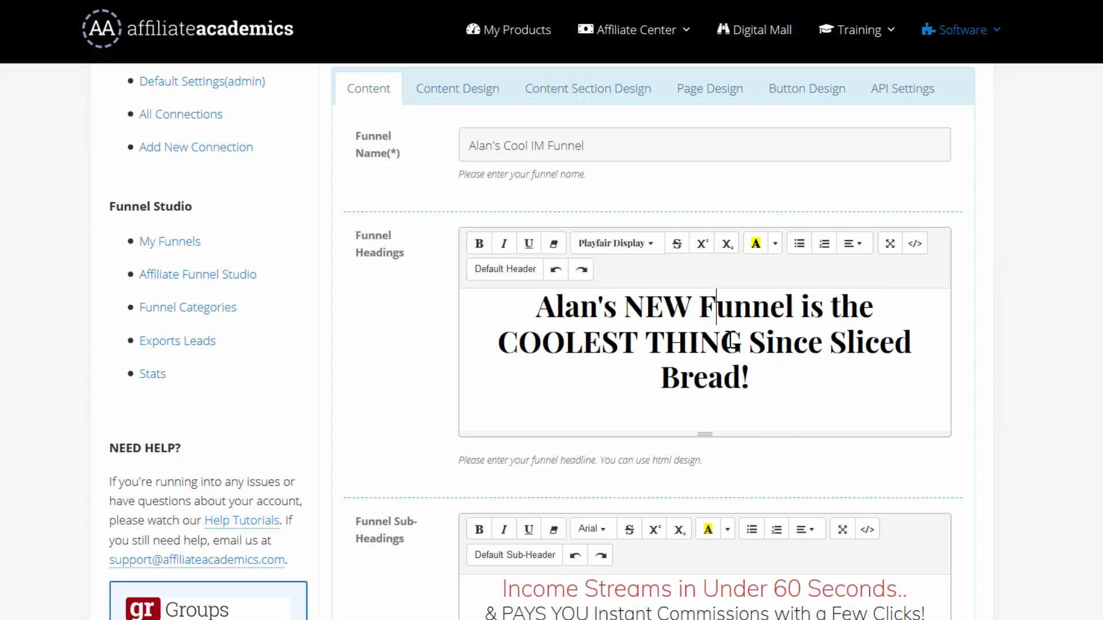
# Color the words "COOLEST THING" in the heading dark red.
pyautogui.moveTo(499, 343); pyautogui.dragTo(742, 344)
pyautogui.click(777, 247)
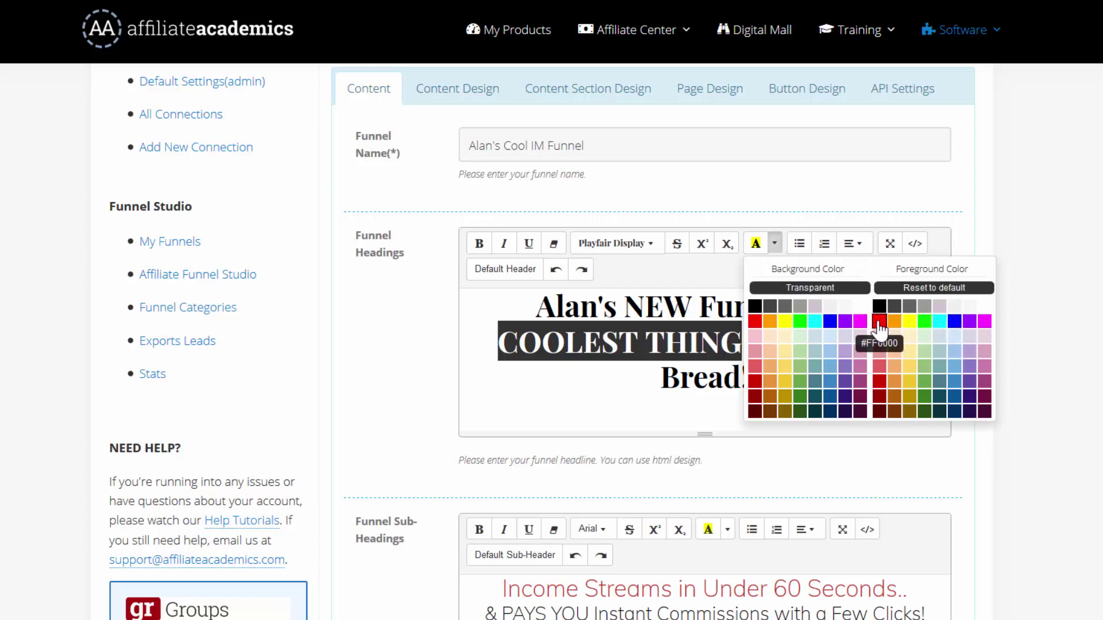
pyautogui.click(879, 381)
pyautogui.click(850, 327)
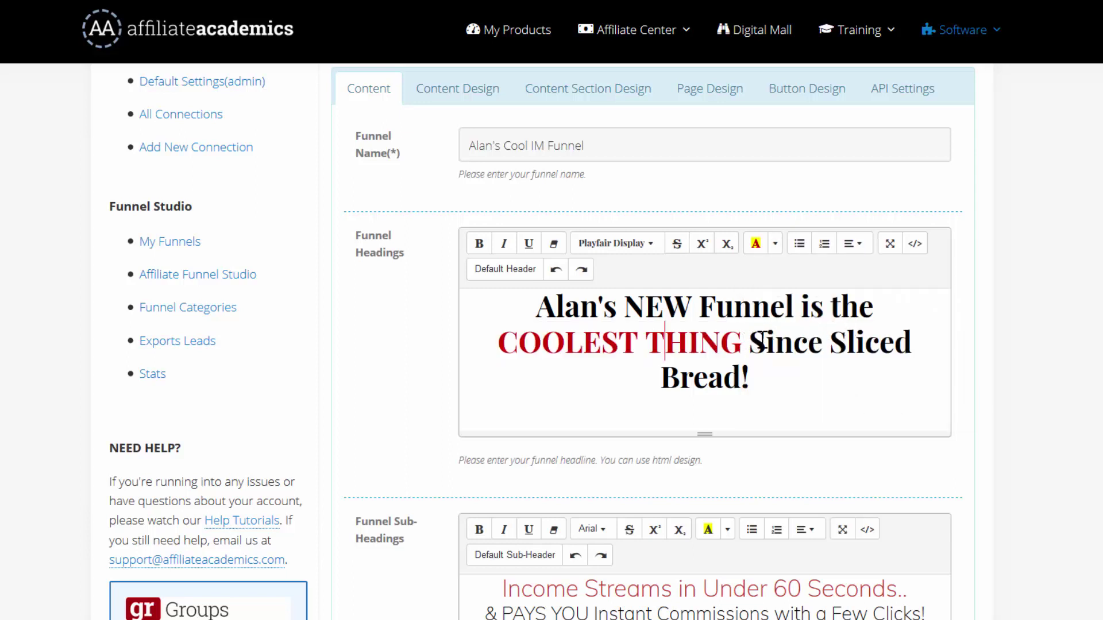
# Underline the words "NEW Funnel" in the funnel heading, keeping them bold and without italics.
pyautogui.moveTo(625, 304); pyautogui.dragTo(794, 304)
pyautogui.click(479, 244)
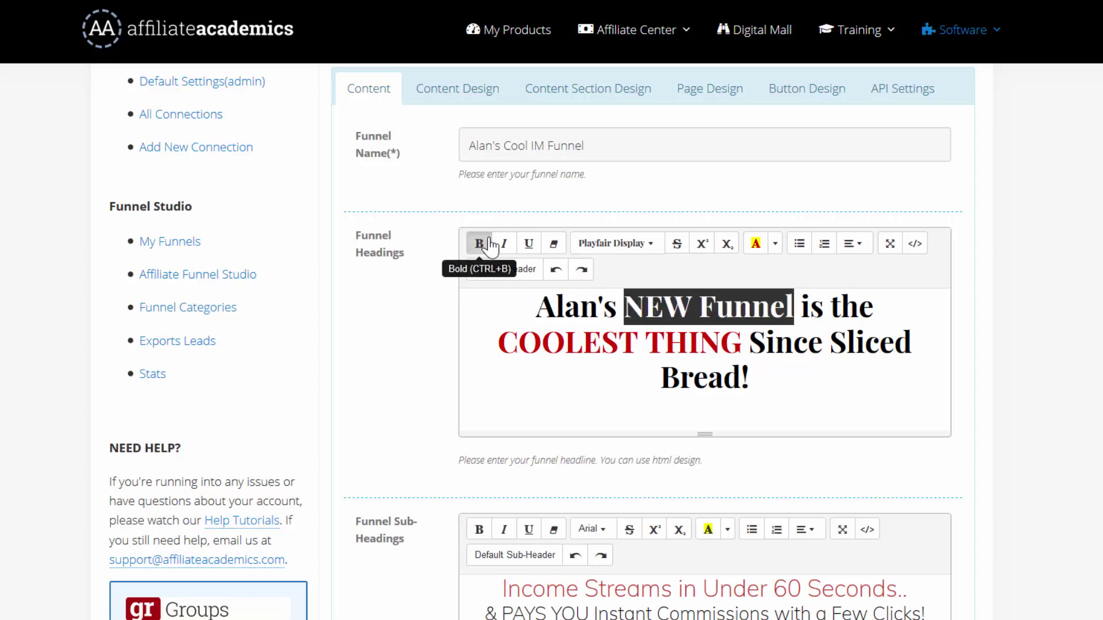
pyautogui.click(503, 244)
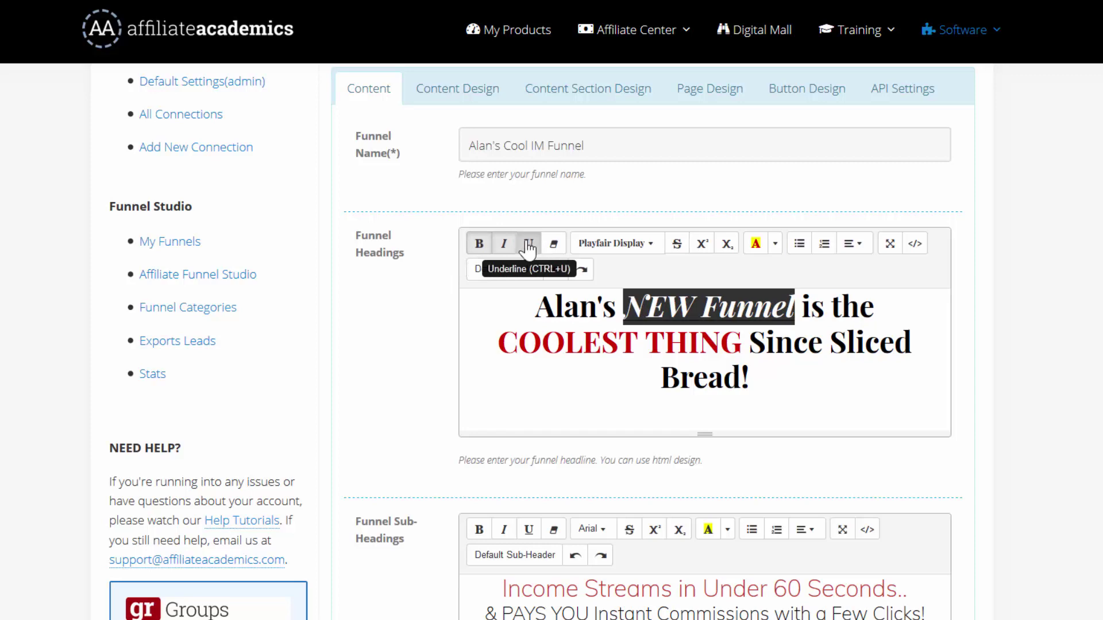
pyautogui.click(506, 246)
pyautogui.click(779, 316)
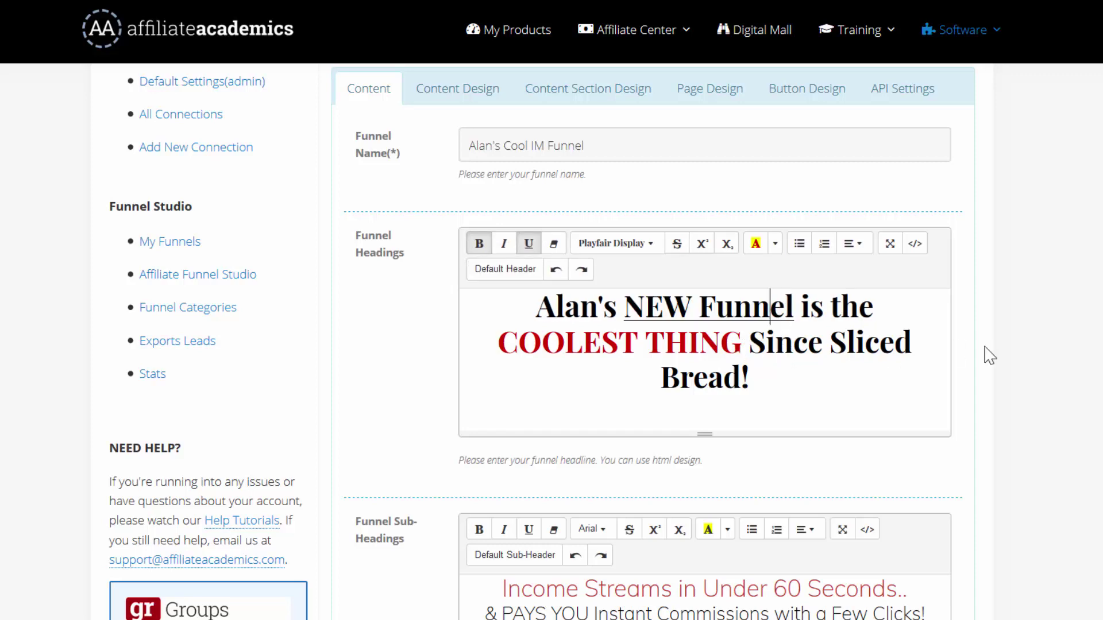
# Replace the red first line of the funnel sub-heading with "And Here's How YOU Can COPY His Mehtod!".
pyautogui.scroll(-3, 990, 355)
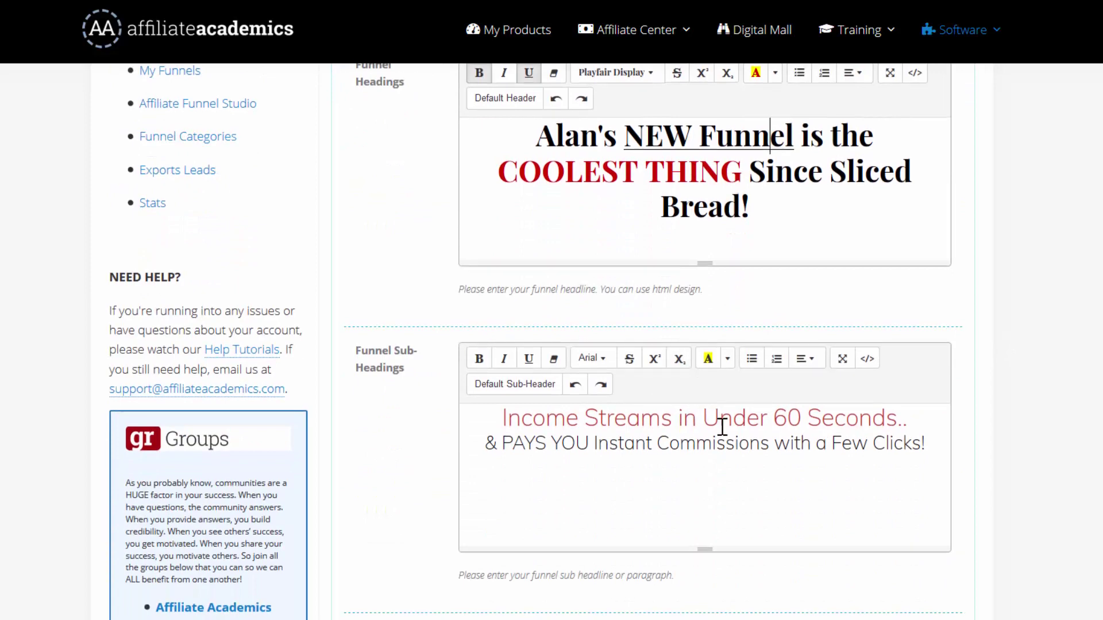
pyautogui.scroll(4, 722, 426)
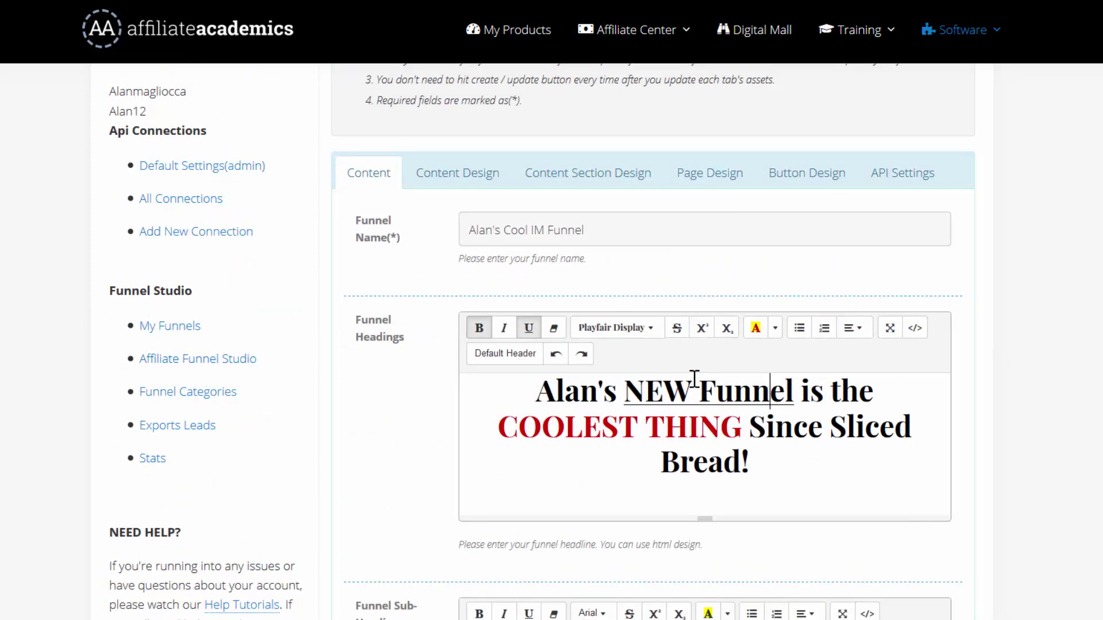
pyautogui.scroll(-3, 694, 379)
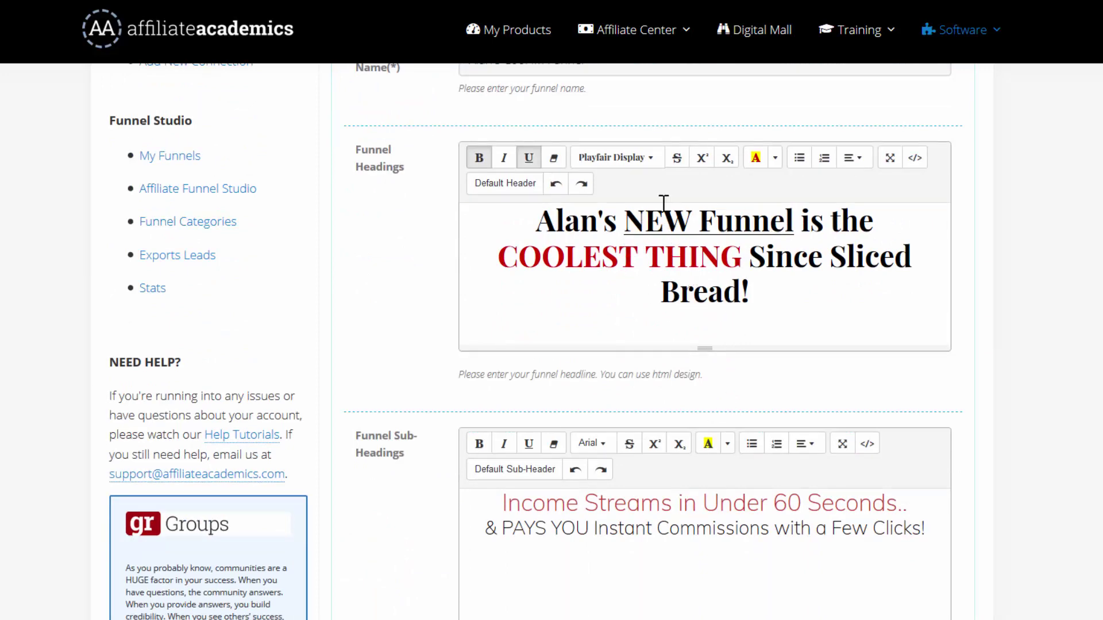
pyautogui.scroll(-3, 745, 292)
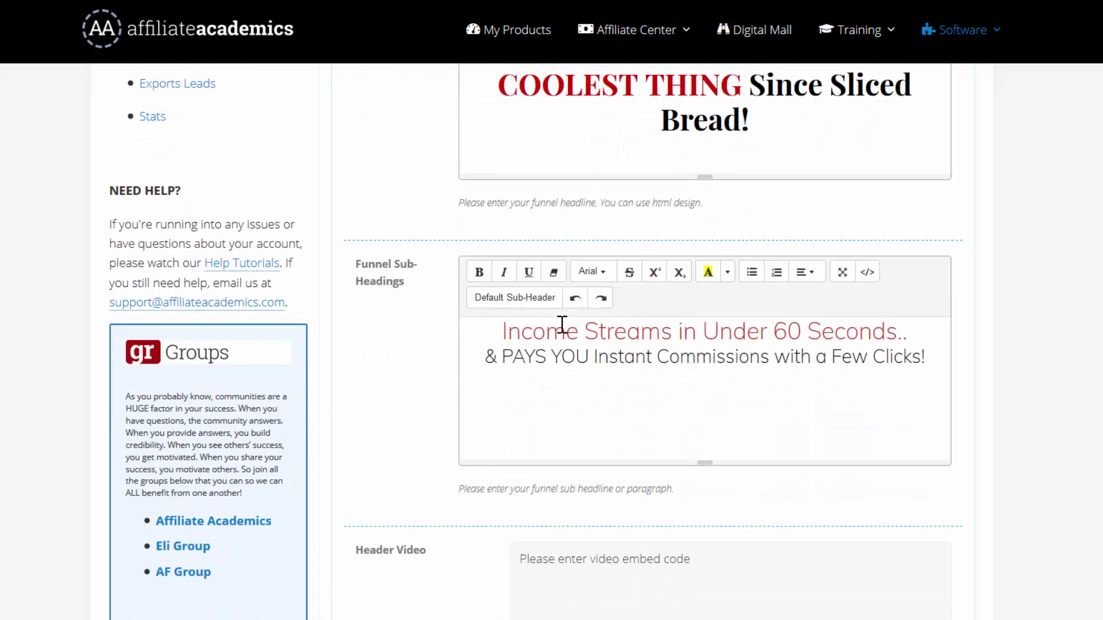
pyautogui.scroll(3, 669, 408)
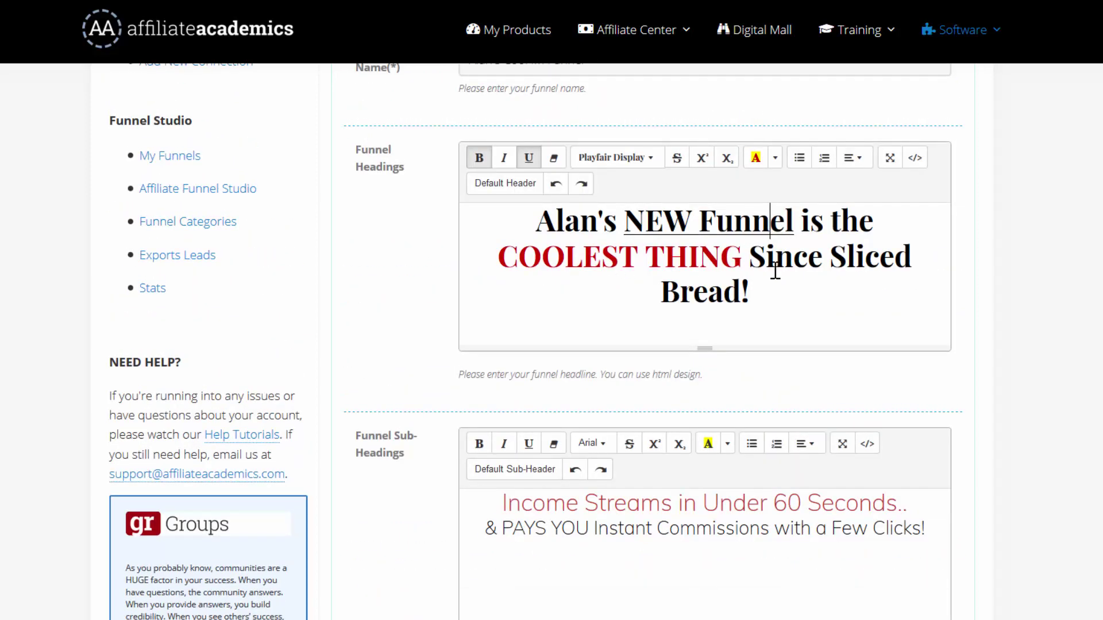
pyautogui.scroll(-3, 497, 322)
pyautogui.moveTo(507, 331); pyautogui.dragTo(900, 340)
pyautogui.write("IAnd Here's H")
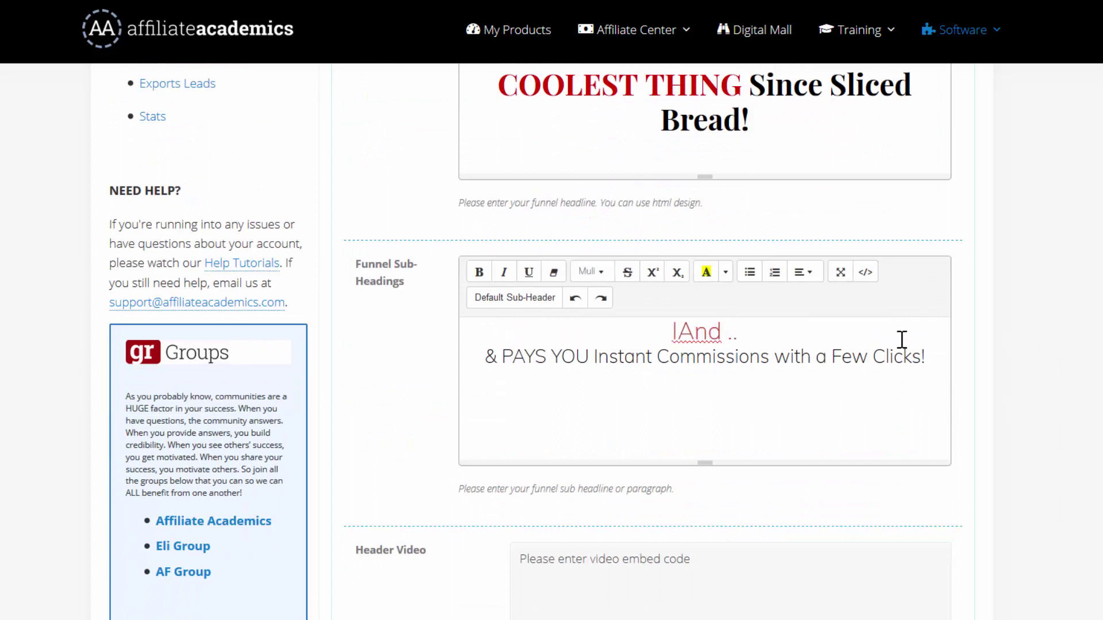
pyautogui.write('ow YOU Can COP')
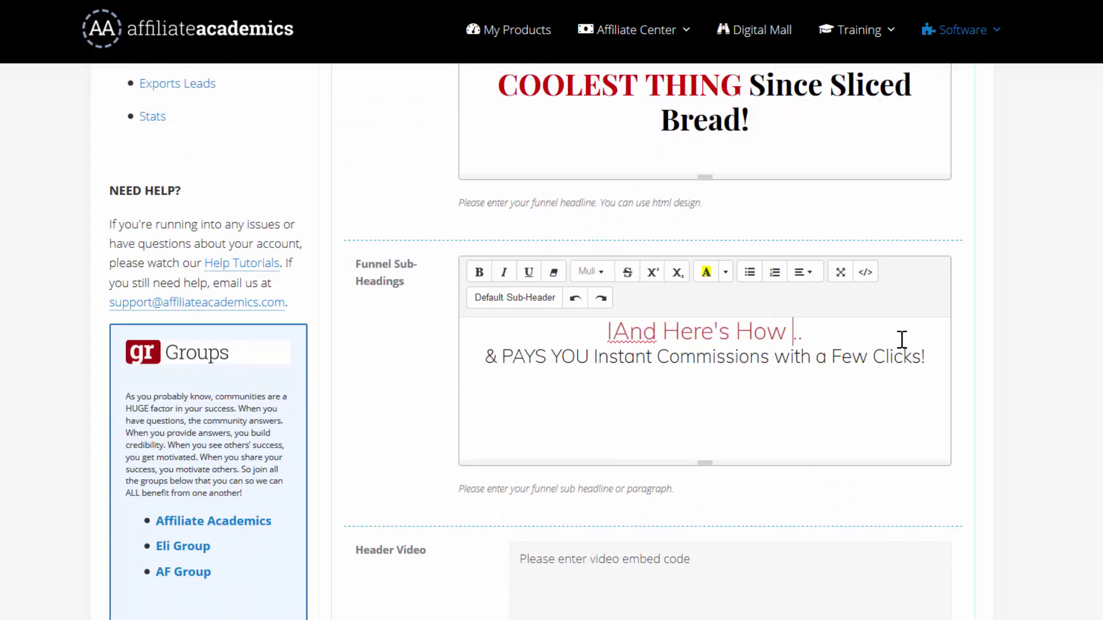
pyautogui.write('Y H')
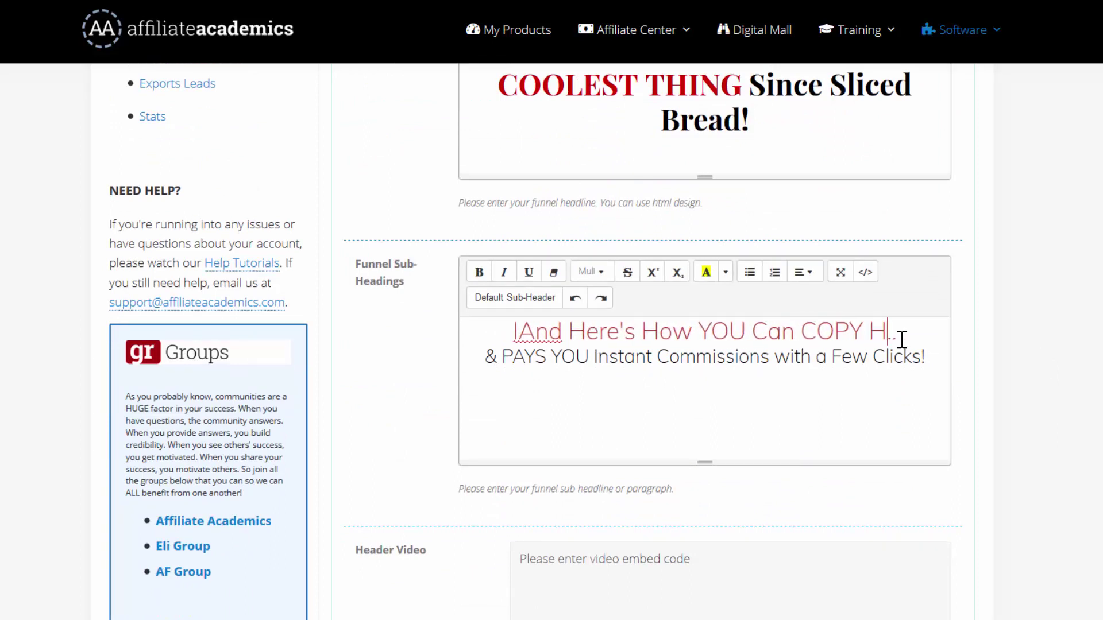
pyautogui.write('is Mehtod!')
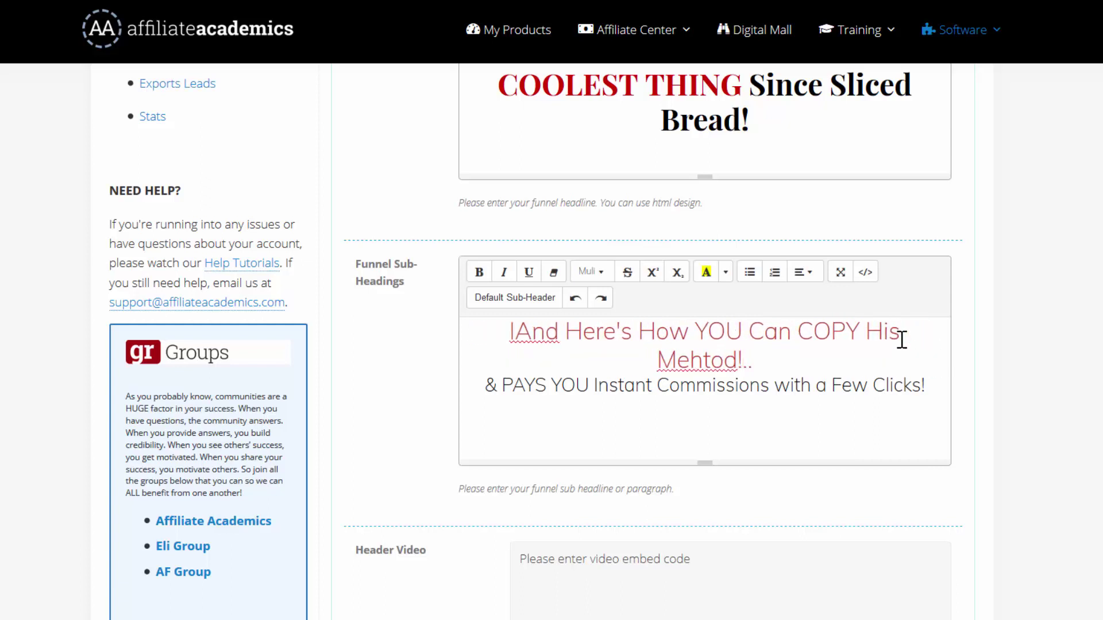
# Delete the leftover default sub-heading text: the trailing dots, the entire second line and the stray "I" before "And".
pyautogui.press('BackSpace')
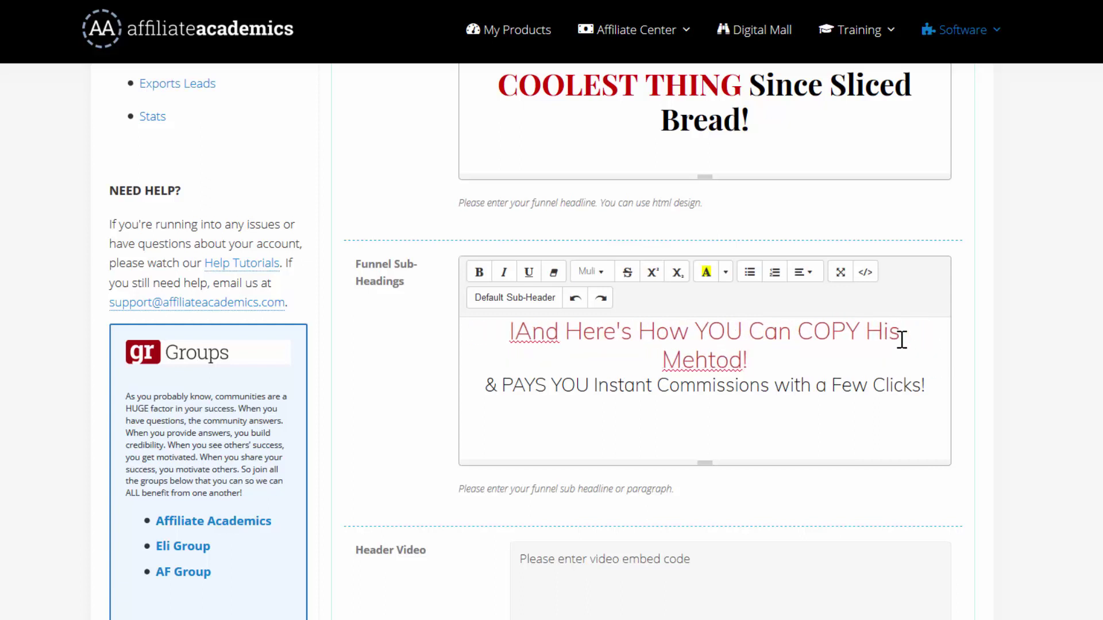
pyautogui.press('Delete')
pyautogui.press('Delete')
pyautogui.press('Delete')
pyautogui.press('Delete')
pyautogui.press('Delete')
pyautogui.press('Delete')
pyautogui.press('Delete')
pyautogui.press('Delete')
pyautogui.press('Delete')
pyautogui.press('Delete')
pyautogui.hotkey('shift', 'End')
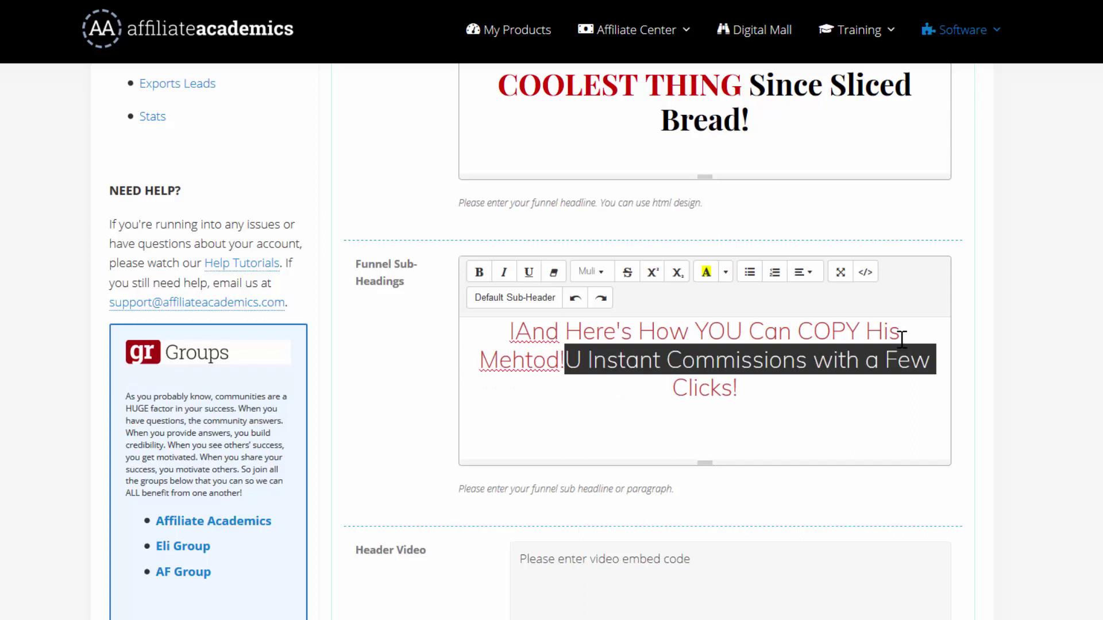
pyautogui.press('Delete')
pyautogui.press('Delete')
pyautogui.press('Delete')
pyautogui.press('Delete')
pyautogui.press('Delete')
pyautogui.press('Delete')
pyautogui.press('Delete')
pyautogui.press('Delete')
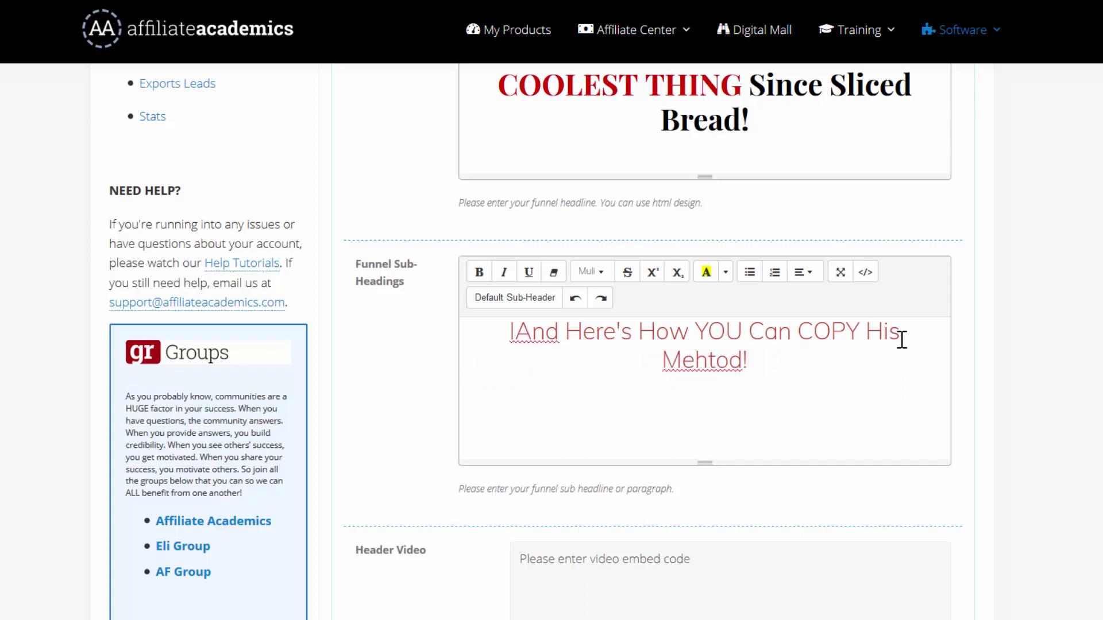
pyautogui.press('Delete')
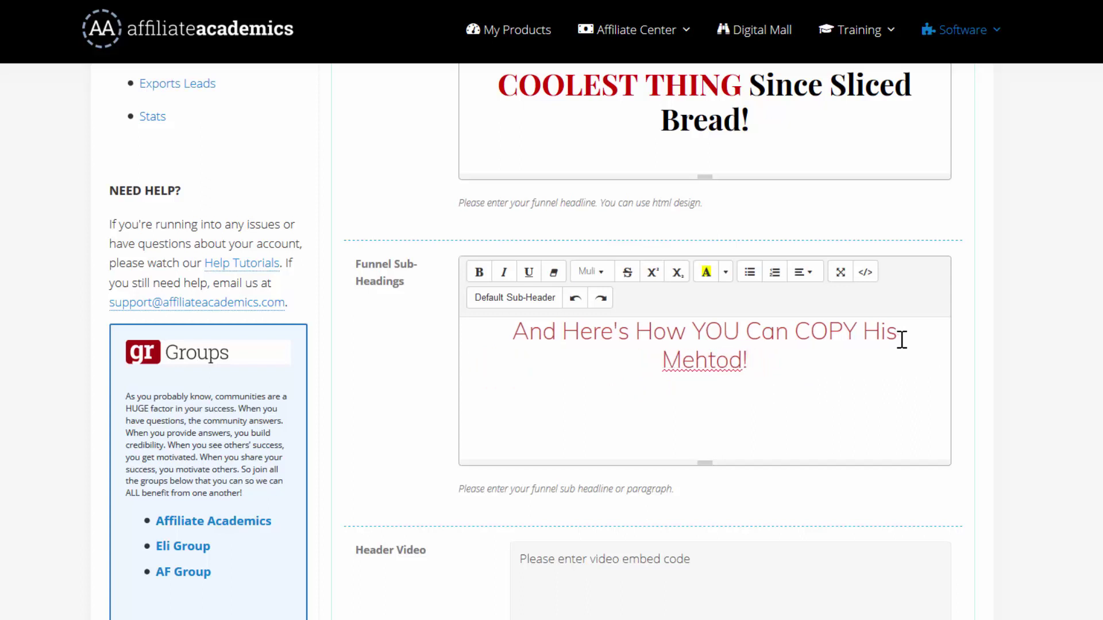
# Correct the misspelled word "Mehtod" in the sub-heading to "Method".
pyautogui.click(706, 348)
pyautogui.press('BackSpace')
pyautogui.press('Right')
pyautogui.write('h')
pyautogui.click(687, 332)
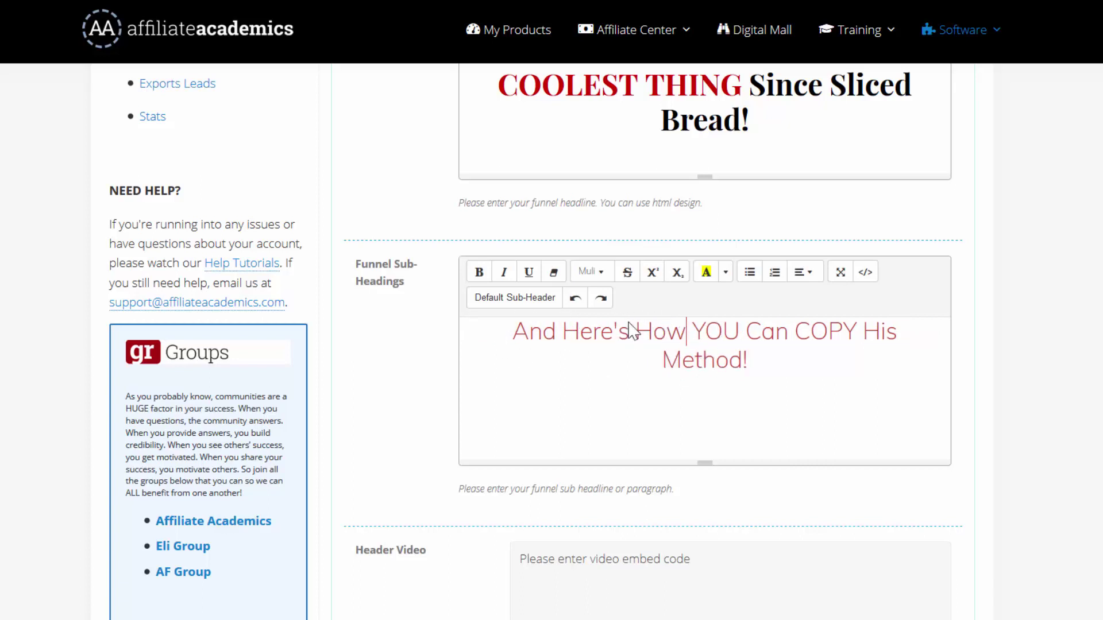
# Set the text color of the entire sub-heading to black.
pyautogui.tripleClick(699, 333)
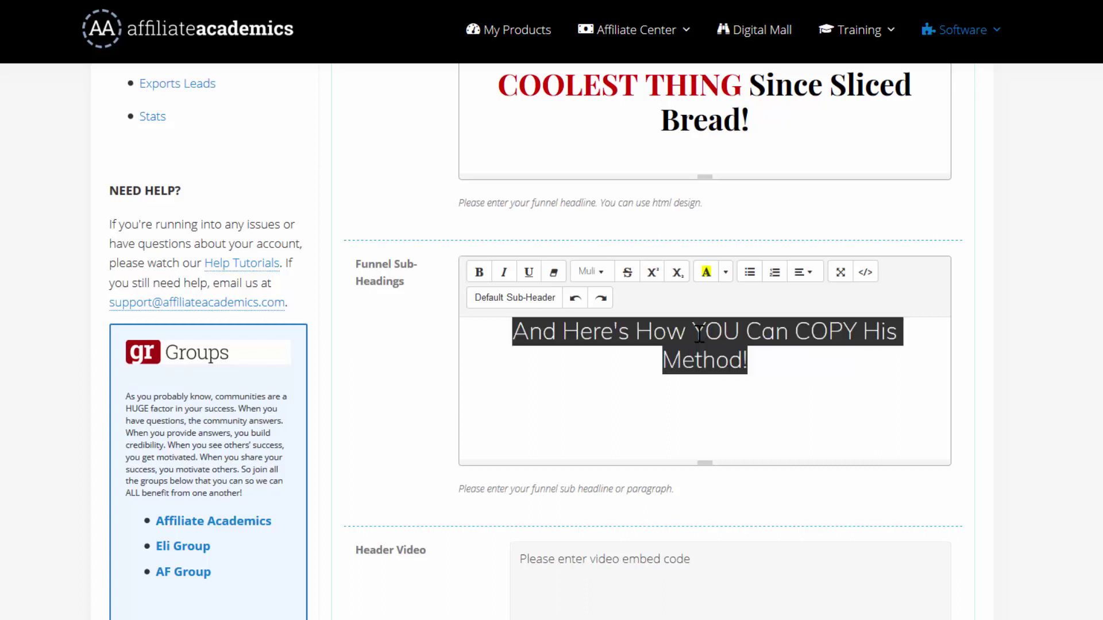
pyautogui.click(725, 272)
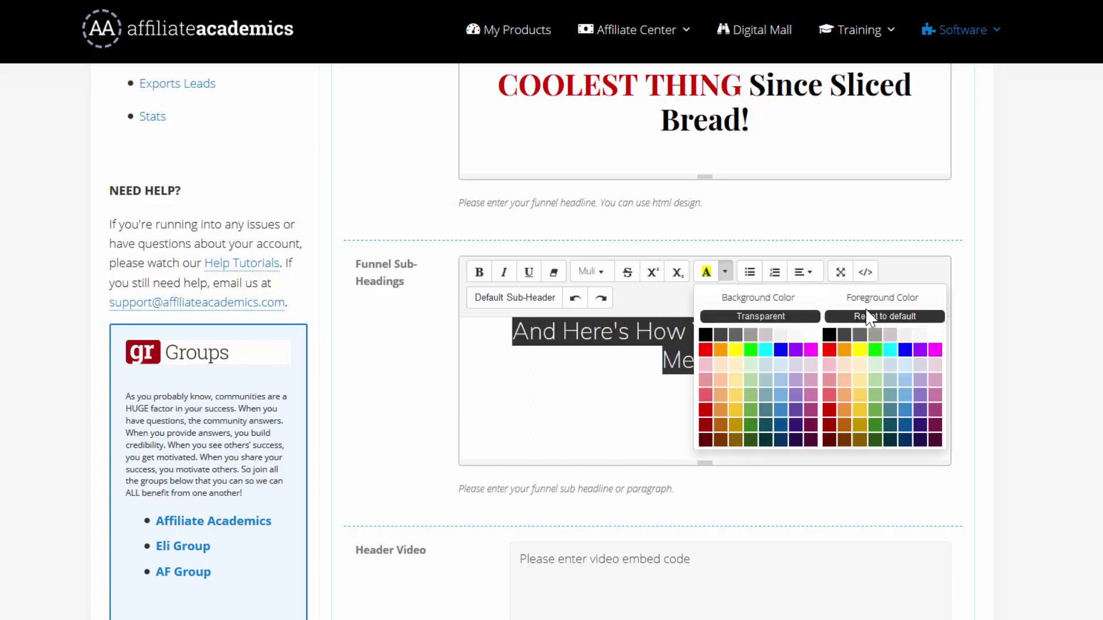
pyautogui.click(655, 338)
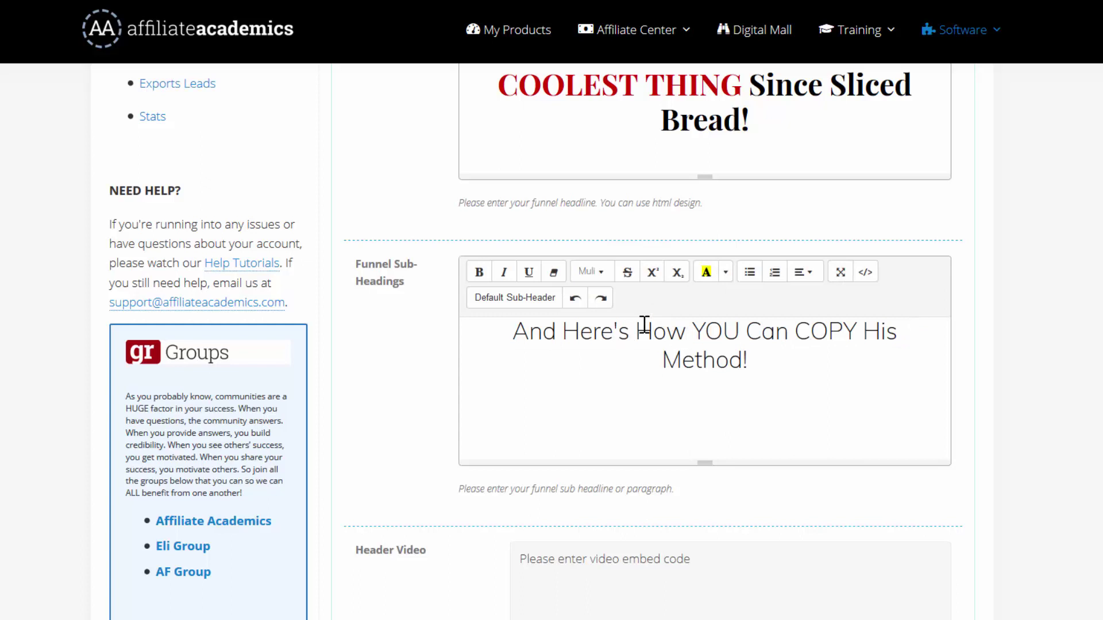
# Insert "TOO" after "YOU" in the sub-heading and change "Can" to "CAN".
pyautogui.moveTo(692, 326); pyautogui.dragTo(741, 328)
pyautogui.click(784, 329)
pyautogui.write('TOO')
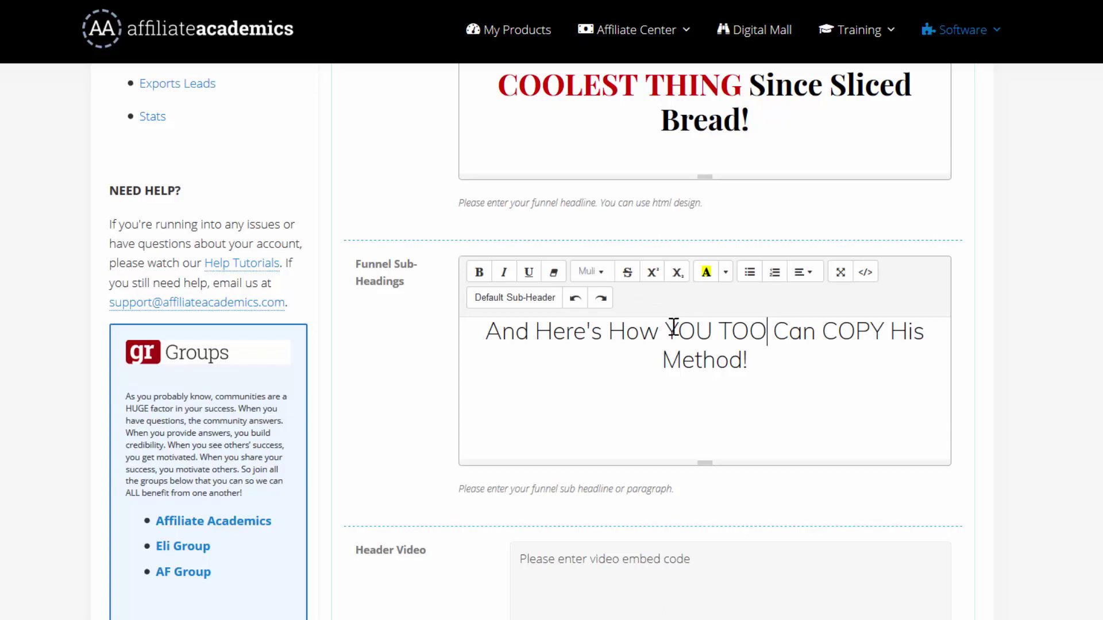
pyautogui.tripleClick(796, 332)
pyautogui.click(796, 332)
pyautogui.doubleClick(796, 332)
pyautogui.write('CAN')
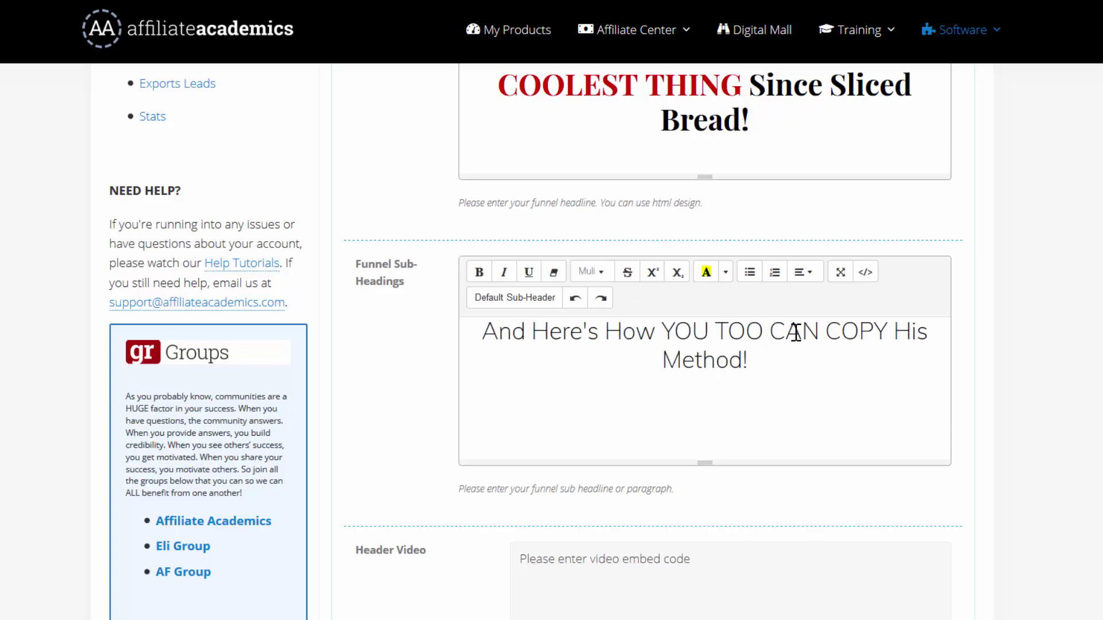
# Make the words "YOU TOO CAN COPY" in the sub-heading bold.
pyautogui.moveTo(663, 330); pyautogui.dragTo(892, 322)
pyautogui.click(479, 272)
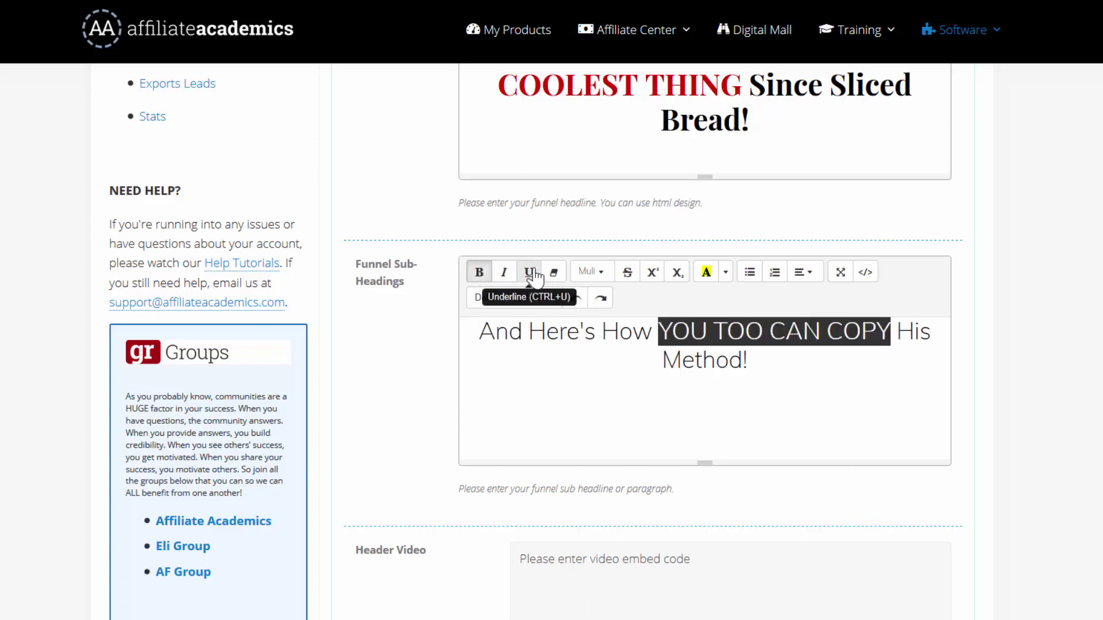
# Underline "YOU TOO CAN COPY" in the funnel sub-heading and colour its text dark red.
pyautogui.click(531, 272)
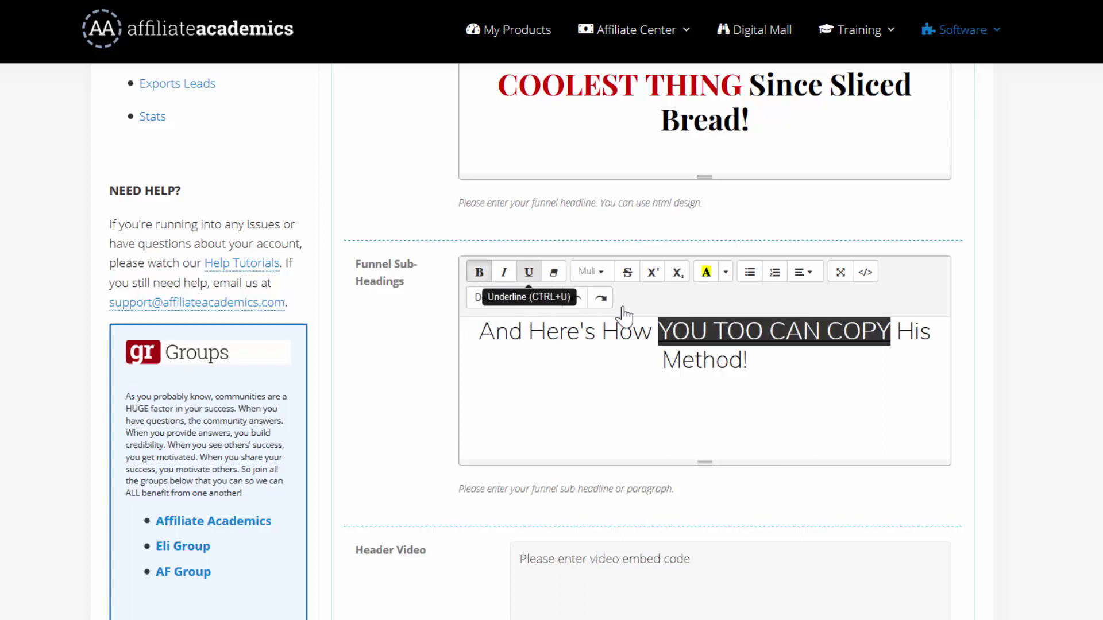
pyautogui.click(728, 273)
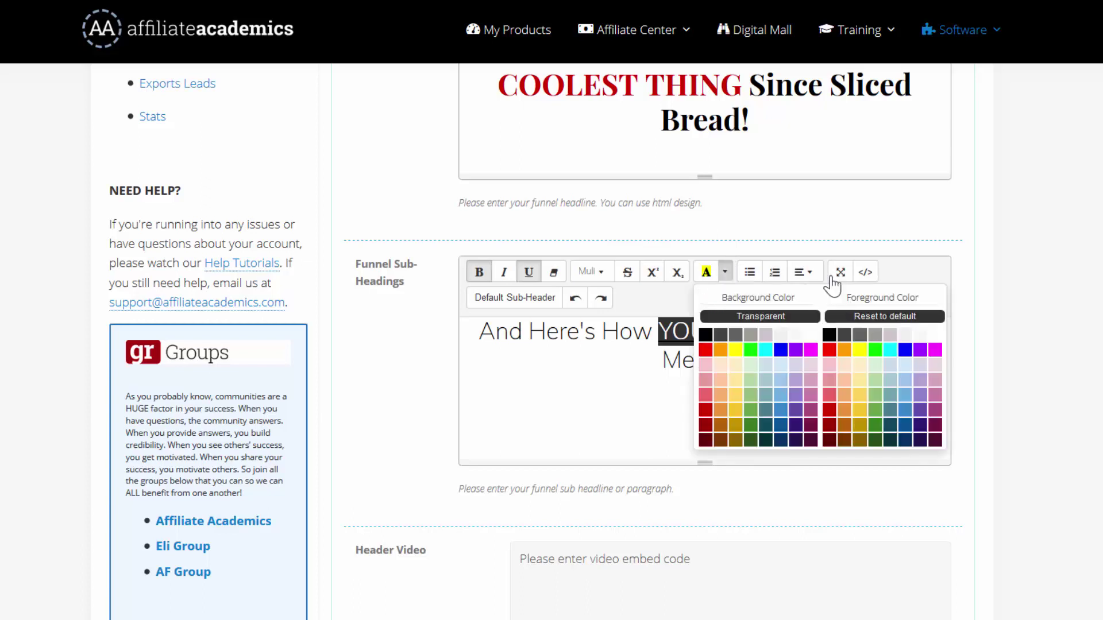
pyautogui.click(830, 410)
pyautogui.click(706, 402)
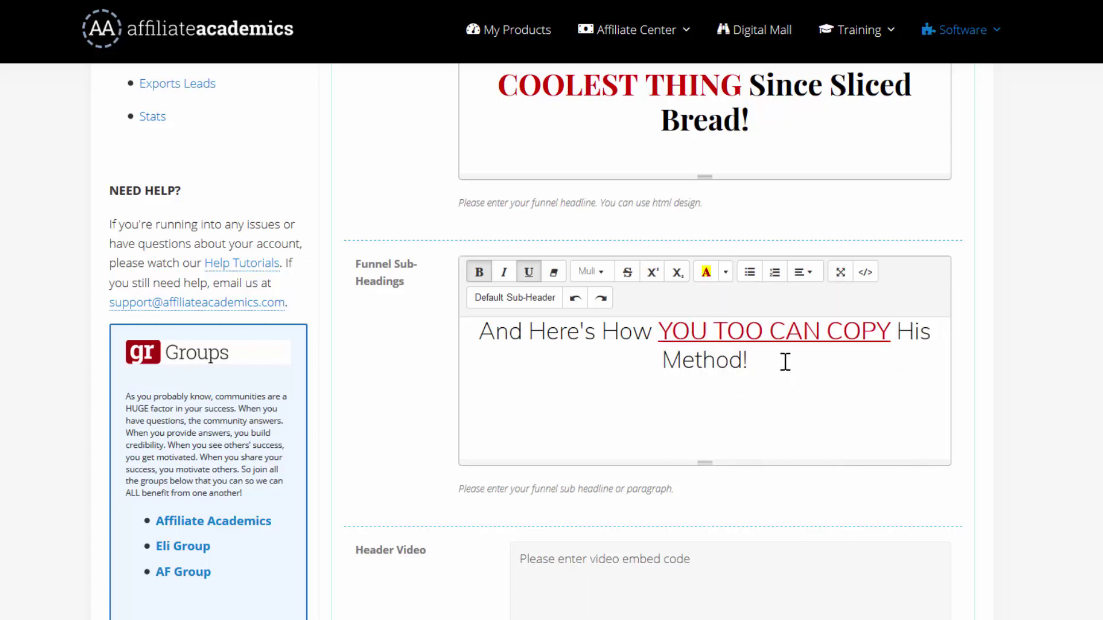
# Add "Starting Today" after "Method" in the funnel sub-heading, before the exclamation mark, and correct its spelling.
pyautogui.click(745, 359)
pyautogui.write('Startiong Todya')
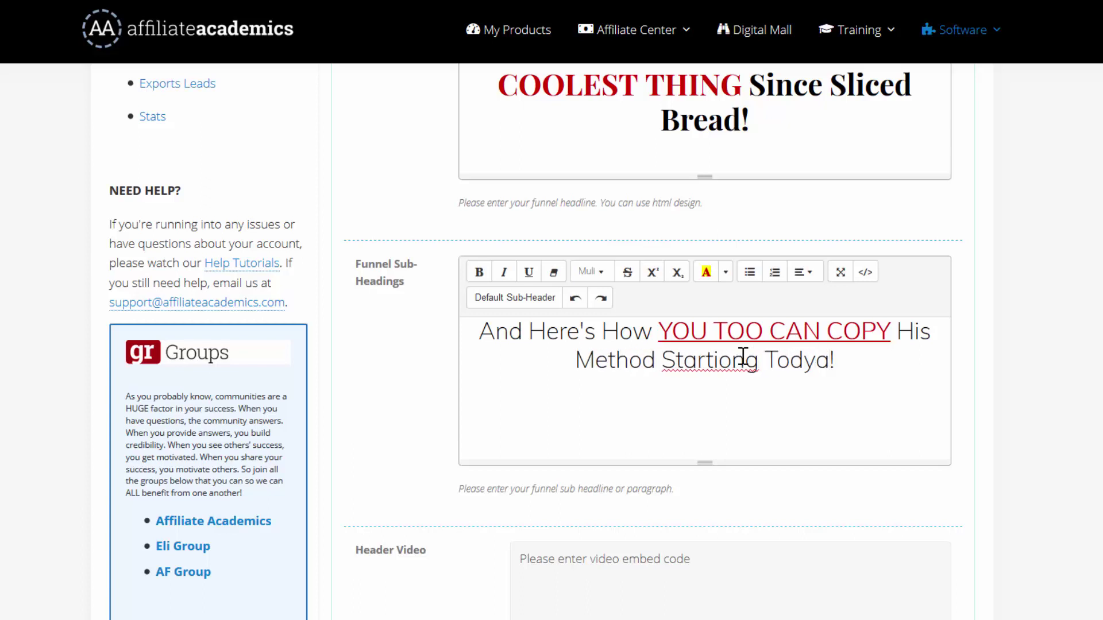
pyautogui.write('y')
pyautogui.click(739, 358)
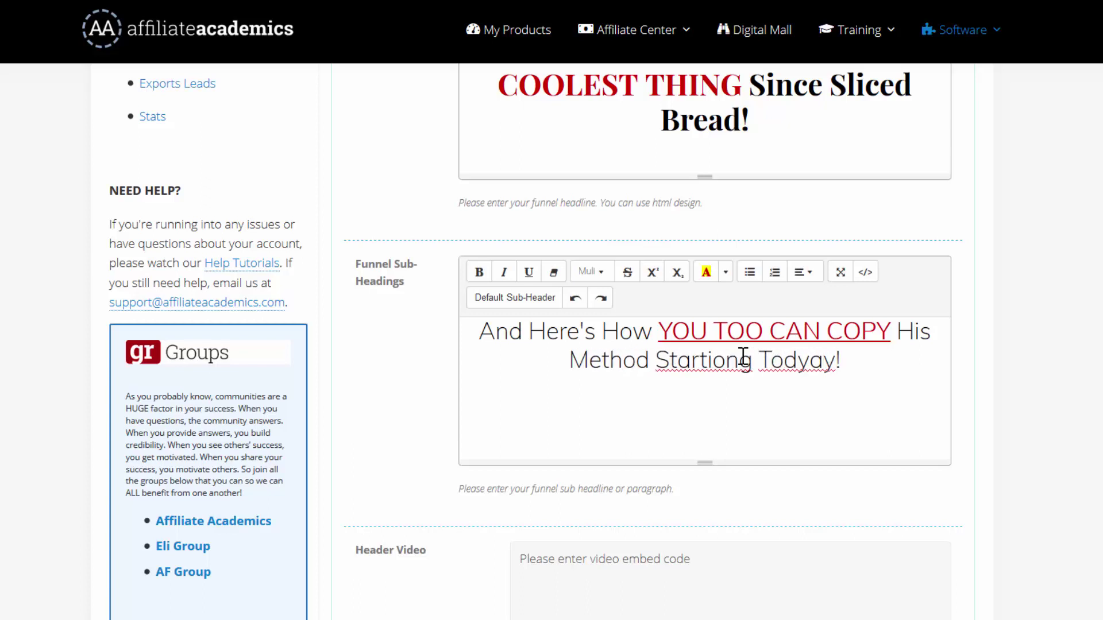
pyautogui.press('BackSpace')
pyautogui.click(796, 362)
pyautogui.press('Delete')
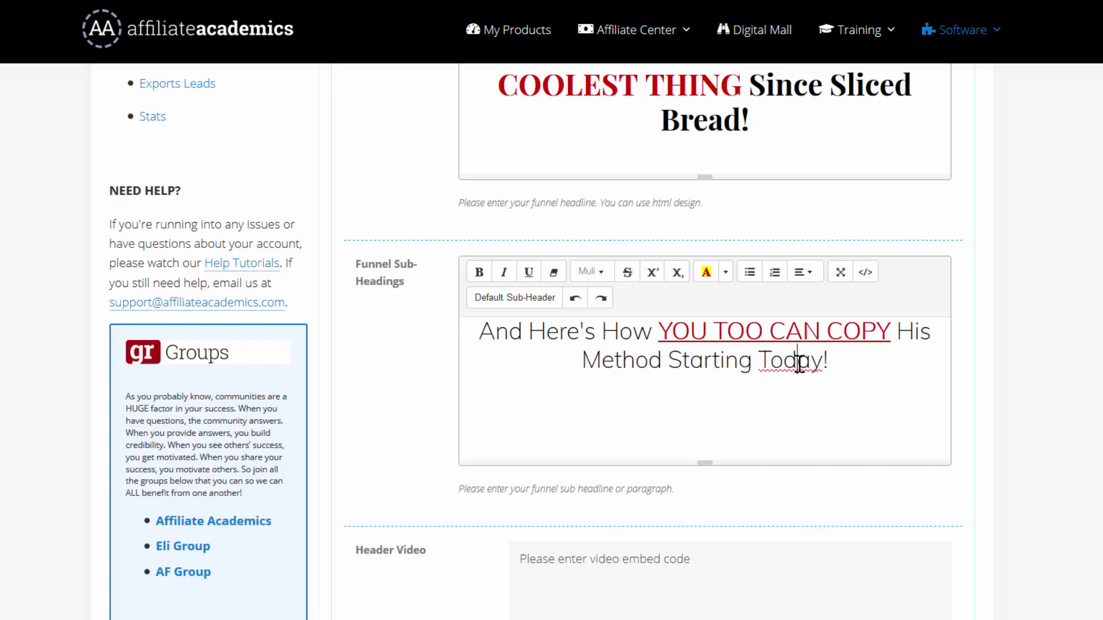
# Try the Use It option for the Header Video, and return it to Don't Use It.
pyautogui.scroll(3, 799, 362)
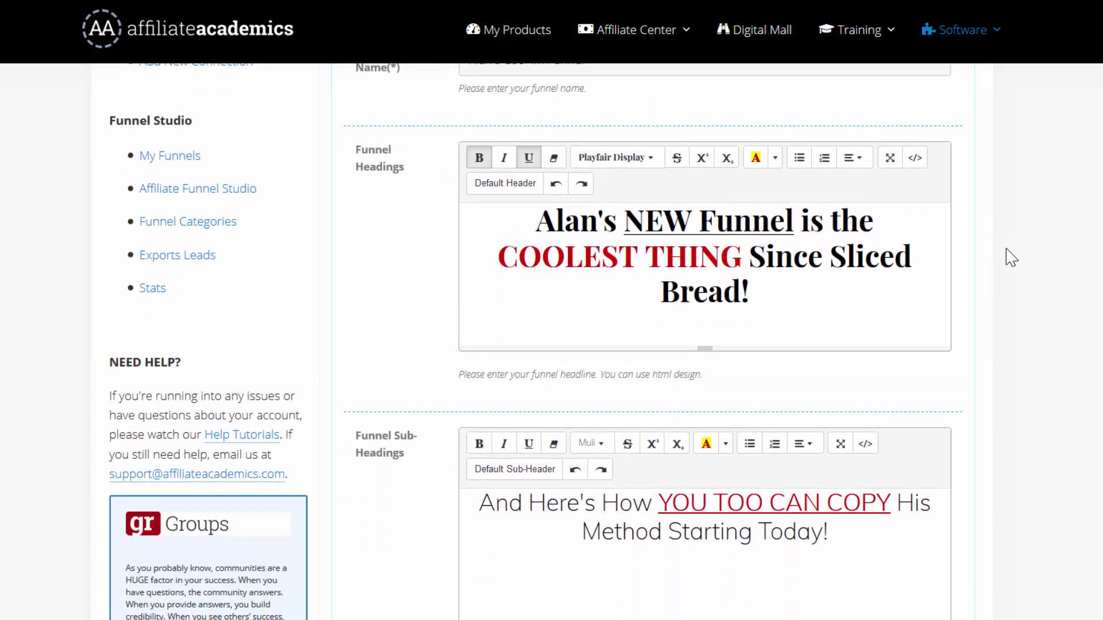
pyautogui.scroll(-2, 1020, 253)
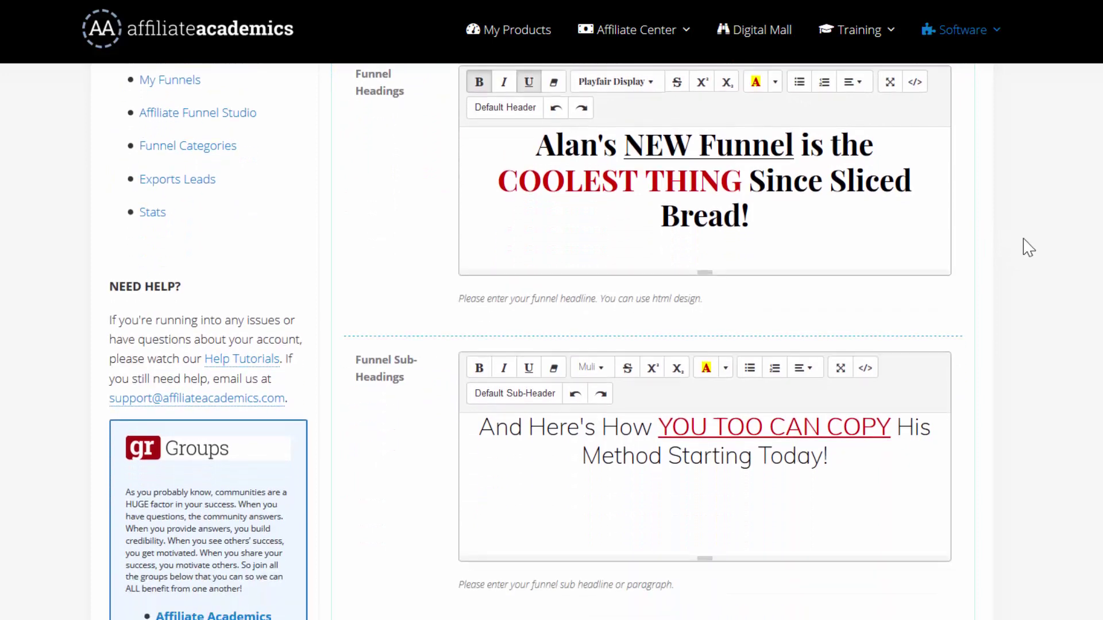
pyautogui.scroll(2, 1030, 253)
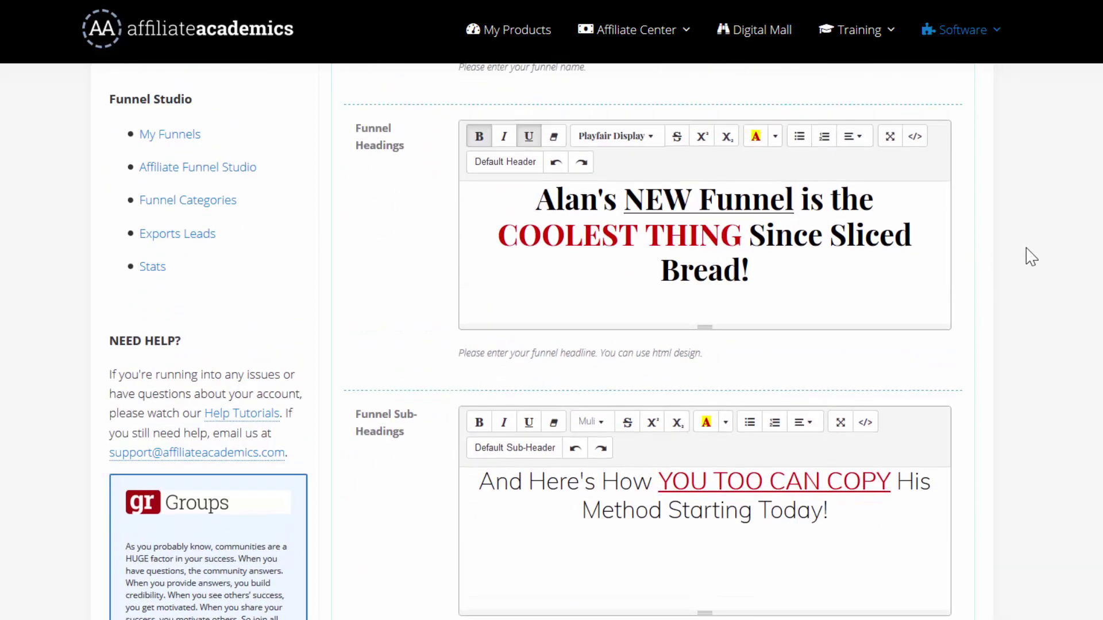
pyautogui.scroll(-7, 1034, 326)
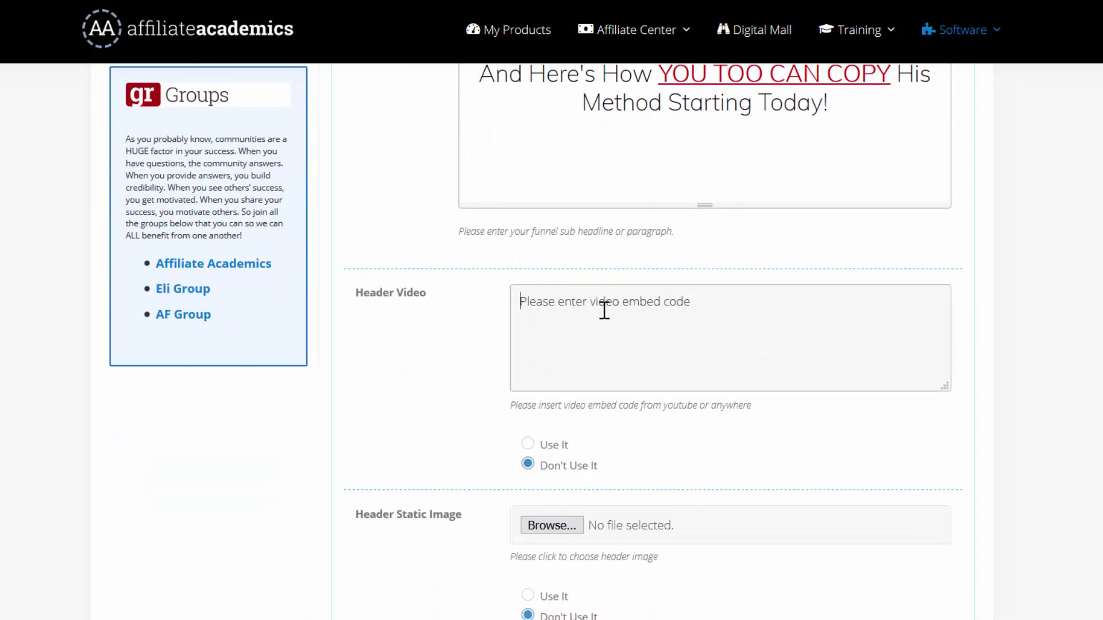
pyautogui.click(527, 444)
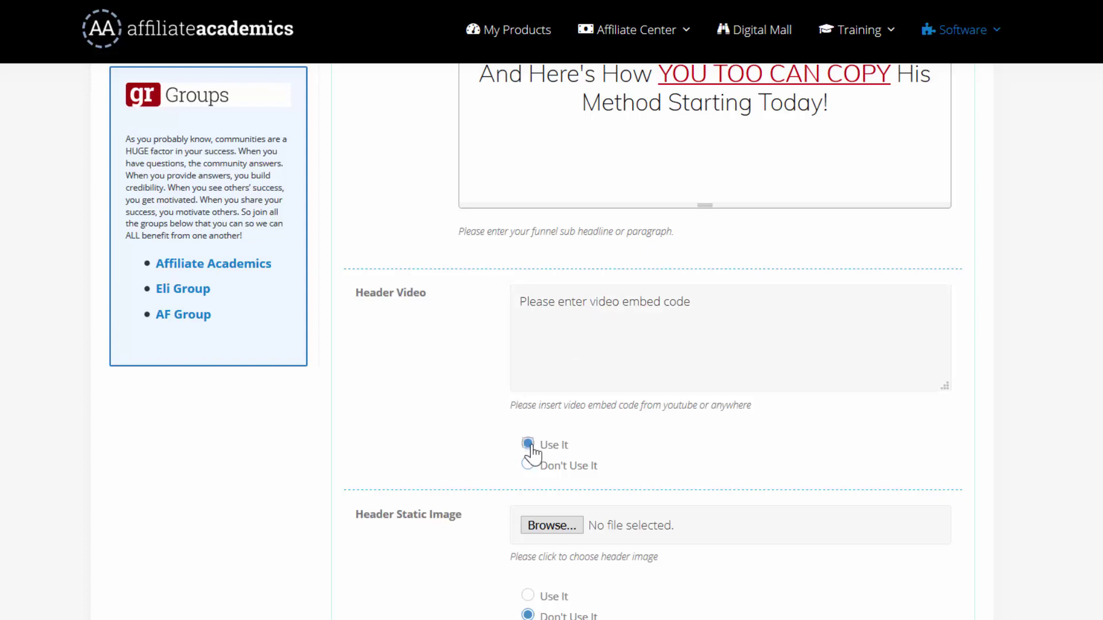
pyautogui.click(527, 465)
pyautogui.click(546, 326)
pyautogui.click(527, 443)
pyautogui.click(528, 466)
pyautogui.click(528, 444)
pyautogui.click(527, 465)
# Make "FREE VIDEO" bold and underlined in the Extra Content text.
pyautogui.scroll(-3, 574, 315)
pyautogui.scroll(-3, 631, 222)
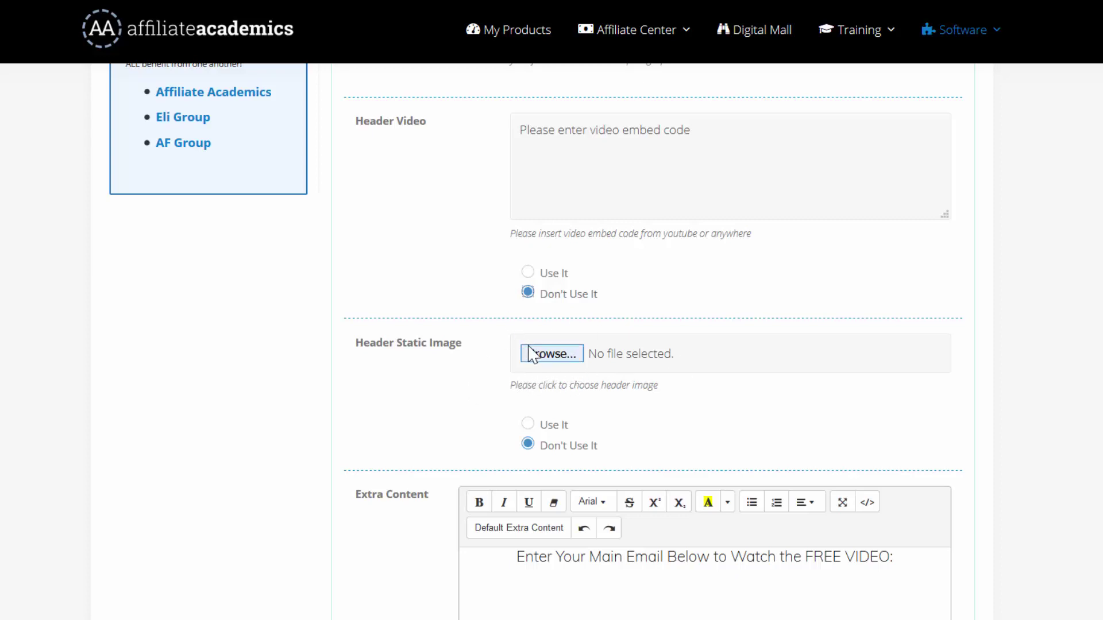
pyautogui.scroll(-3, 510, 329)
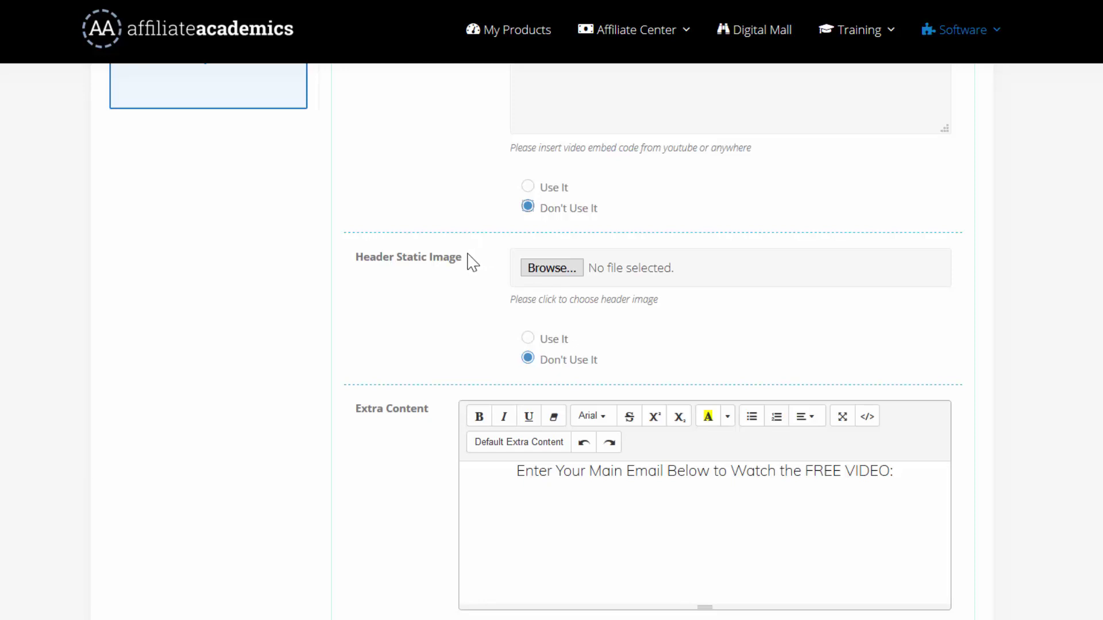
pyautogui.scroll(2, 601, 325)
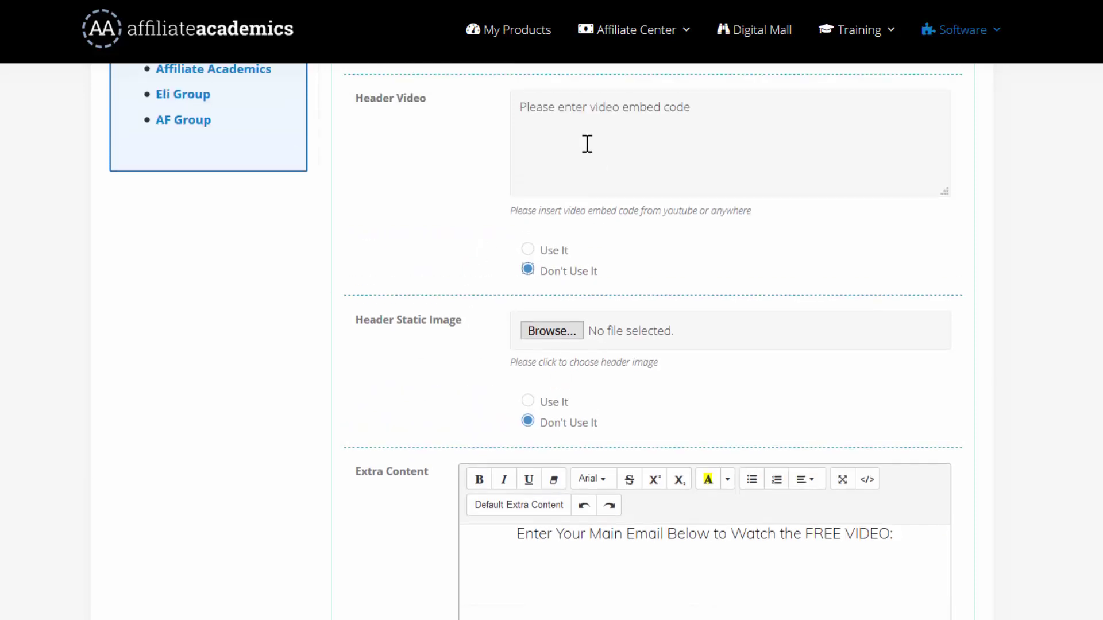
pyautogui.scroll(-3, 586, 313)
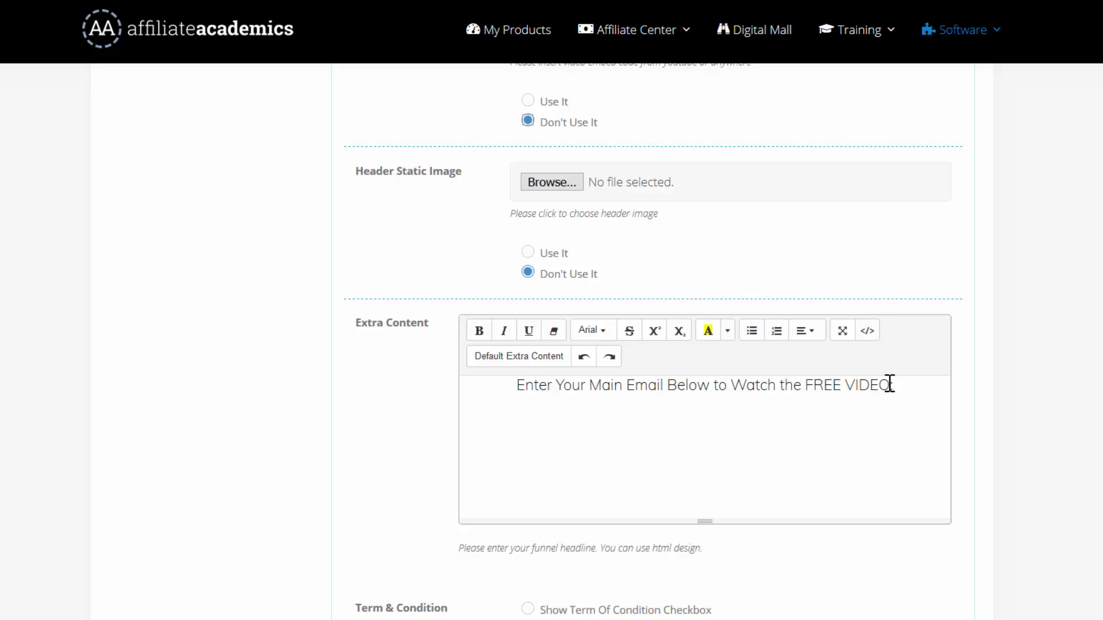
pyautogui.moveTo(806, 385); pyautogui.dragTo(889, 386)
pyautogui.click(479, 331)
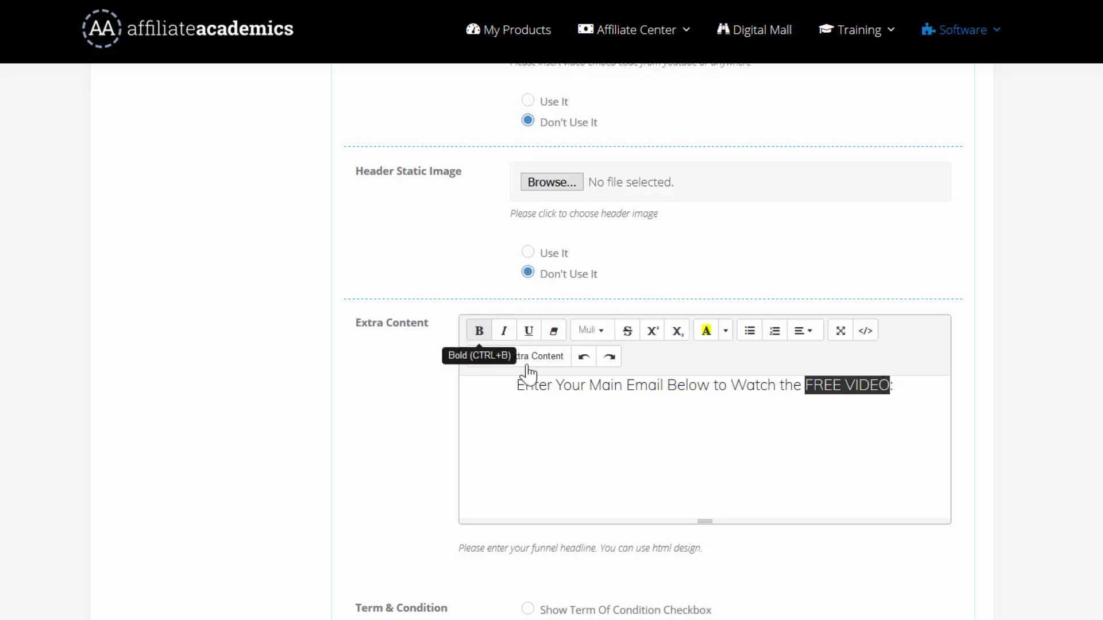
pyautogui.click(703, 395)
pyautogui.moveTo(806, 386); pyautogui.dragTo(892, 385)
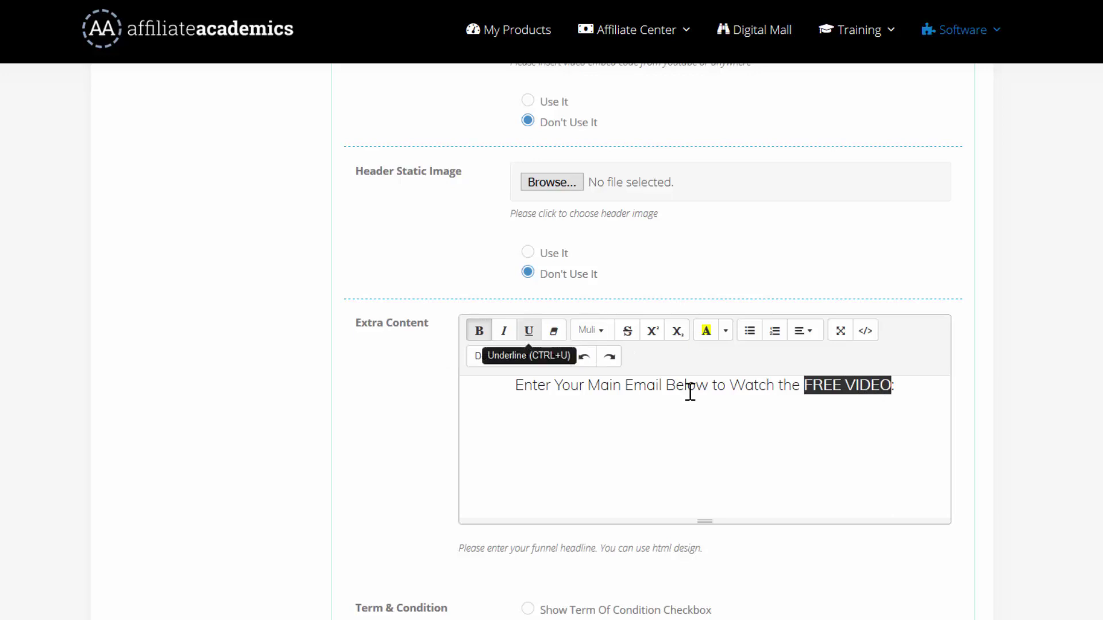
pyautogui.hotkey('ctrl', 'u')
pyautogui.click(721, 386)
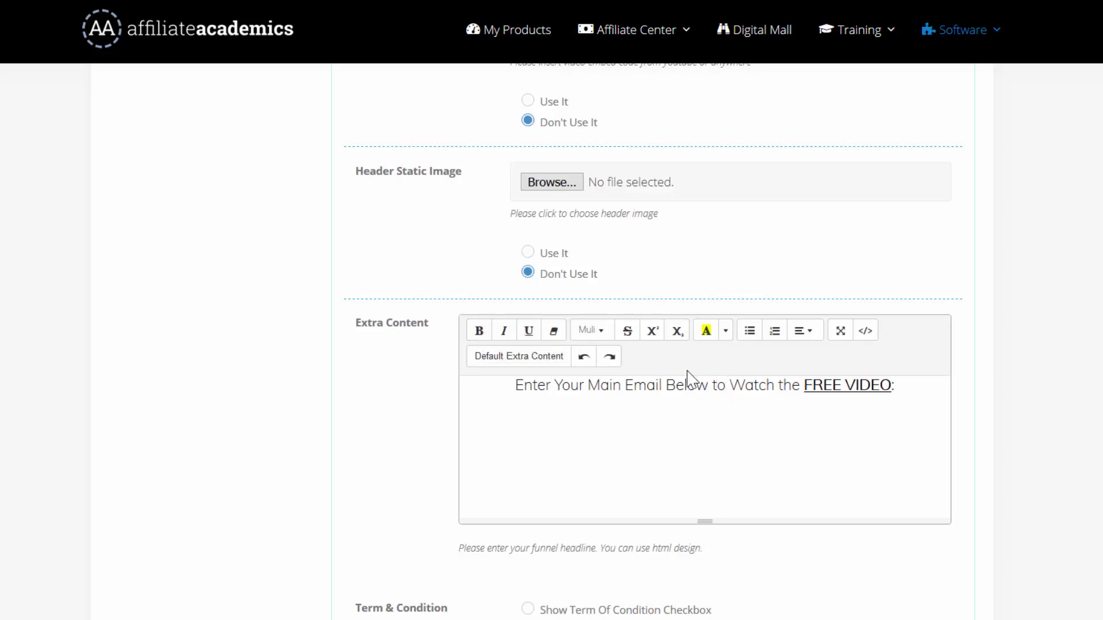
pyautogui.click(865, 331)
# Show the term of condition checkbox and enter "Here's my terms" as the terms and conditions text.
pyautogui.scroll(-2, 1084, 377)
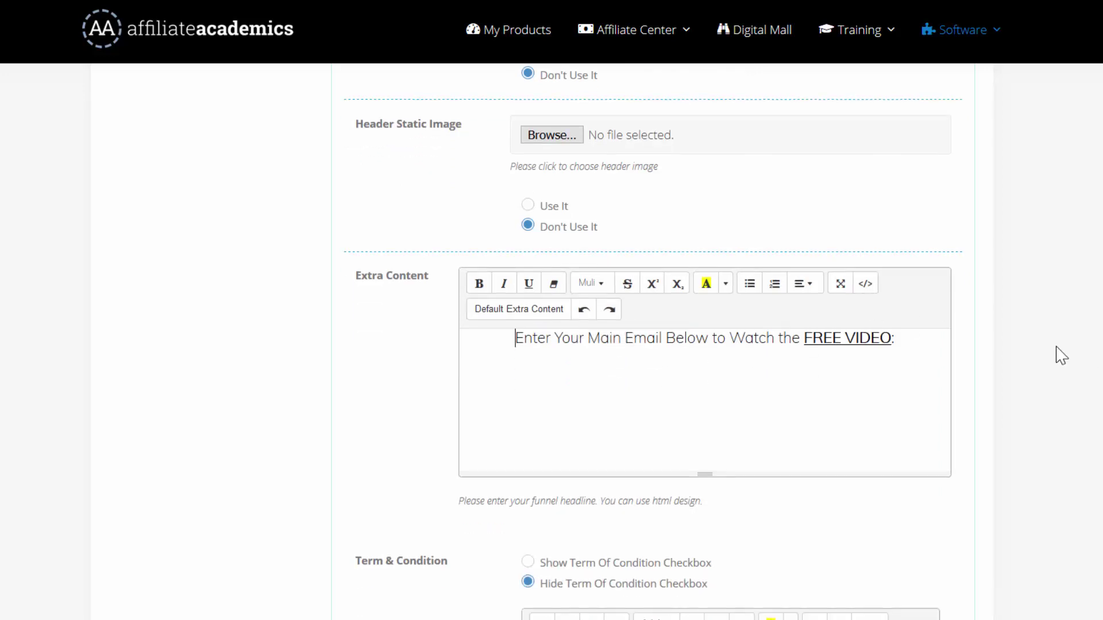
pyautogui.scroll(-5, 1080, 387)
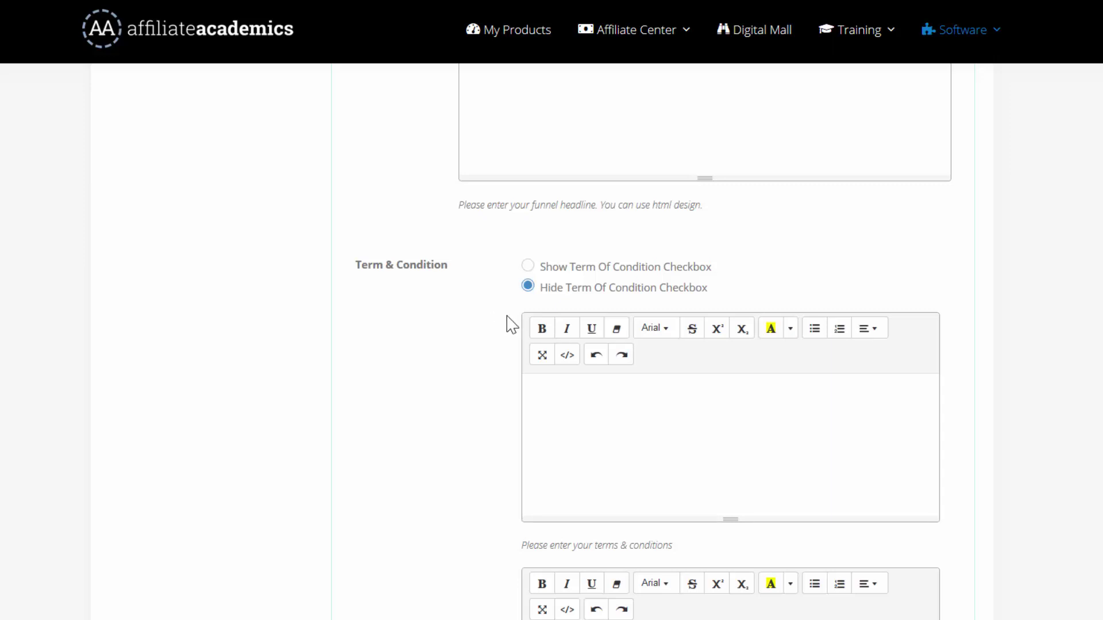
pyautogui.scroll(-2, 616, 353)
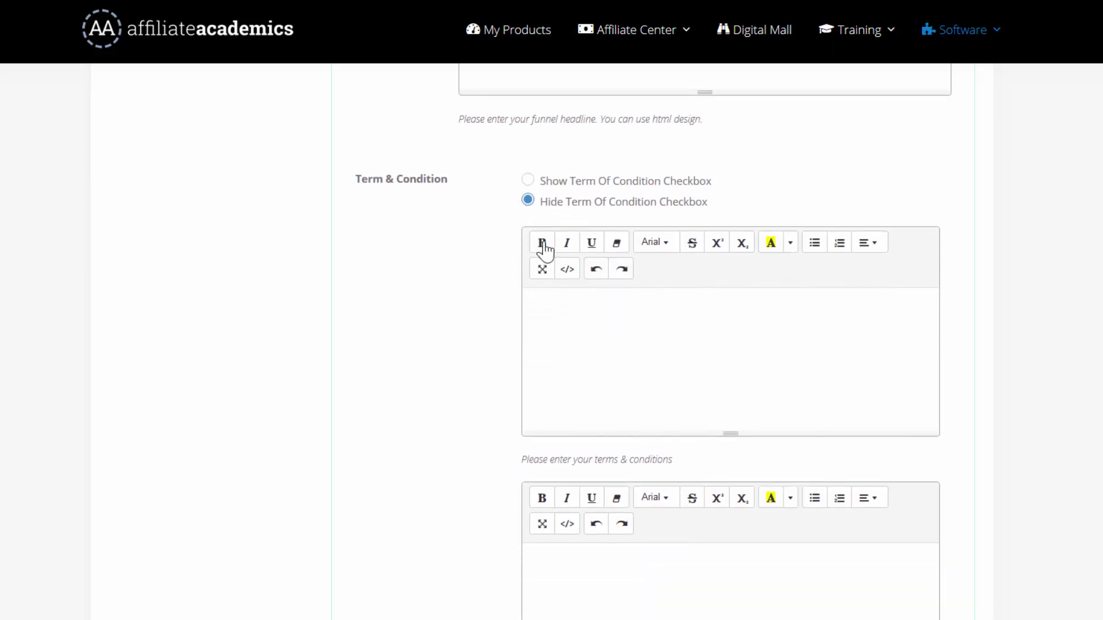
pyautogui.click(528, 180)
pyautogui.click(620, 320)
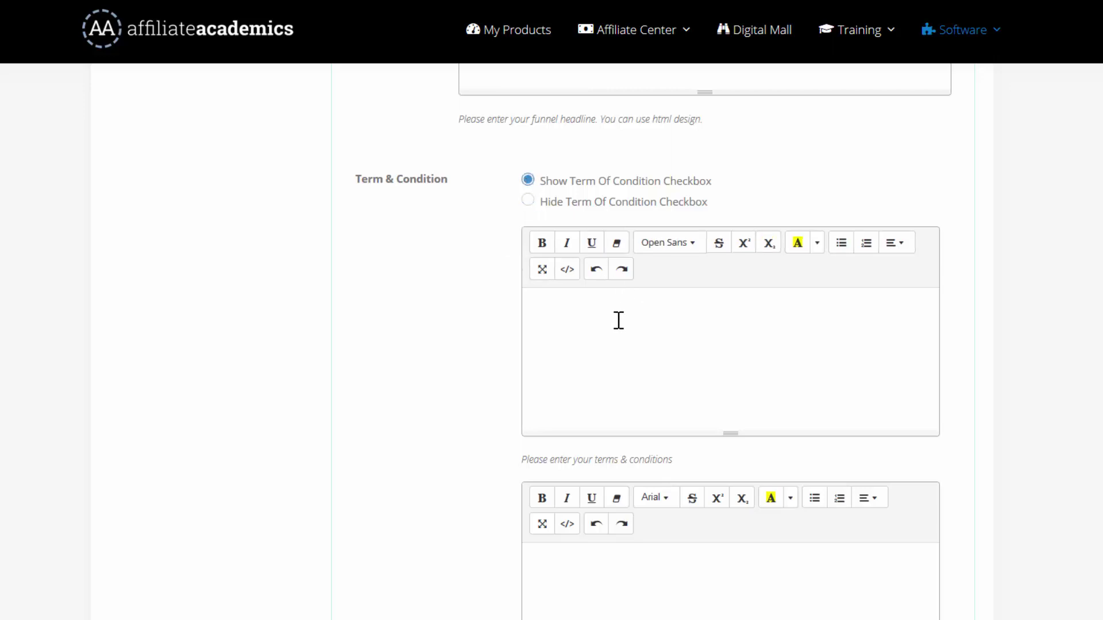
pyautogui.write("Here's my terms")
# Enter "This is my privacy policy!" as the privacy policy text.
pyautogui.scroll(-5, 465, 377)
pyautogui.click(620, 333)
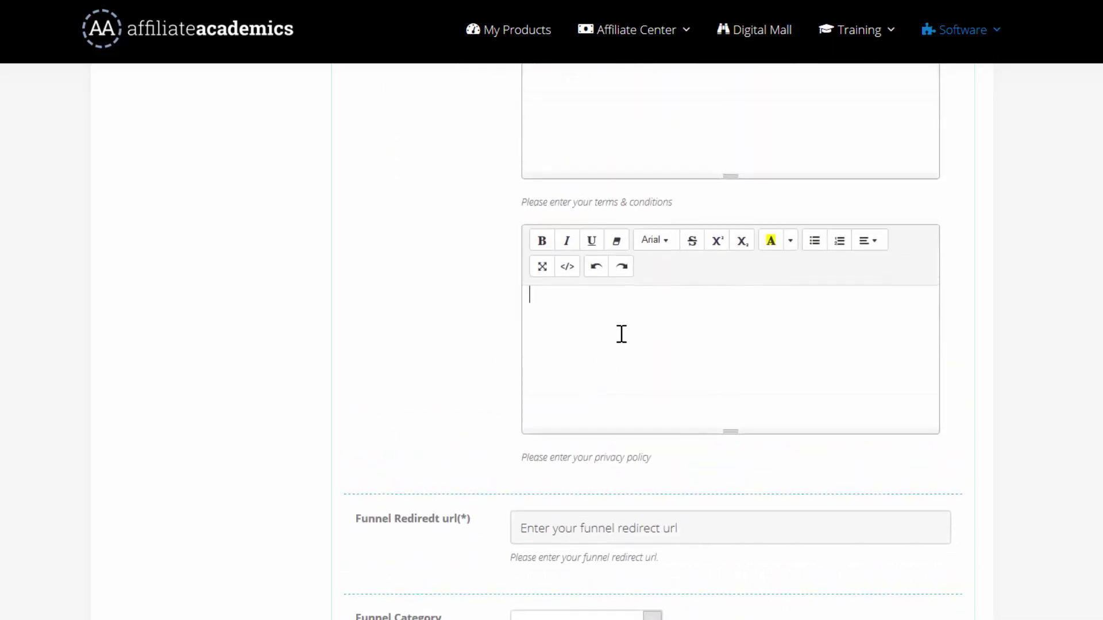
pyautogui.write('This i')
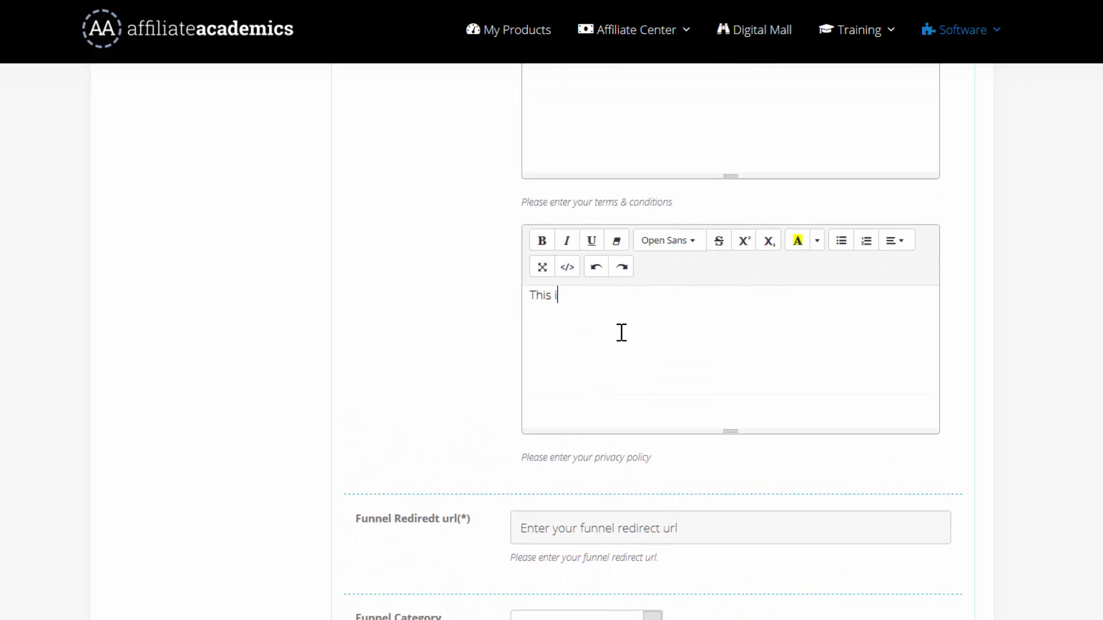
pyautogui.write('s my privacy policy!')
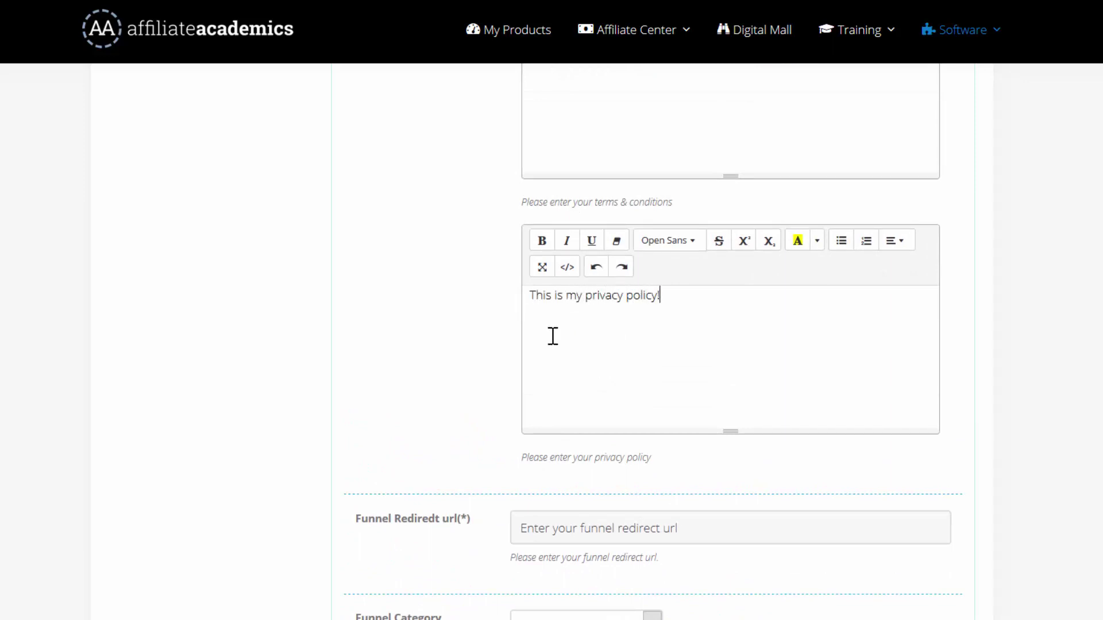
pyautogui.scroll(6, 471, 343)
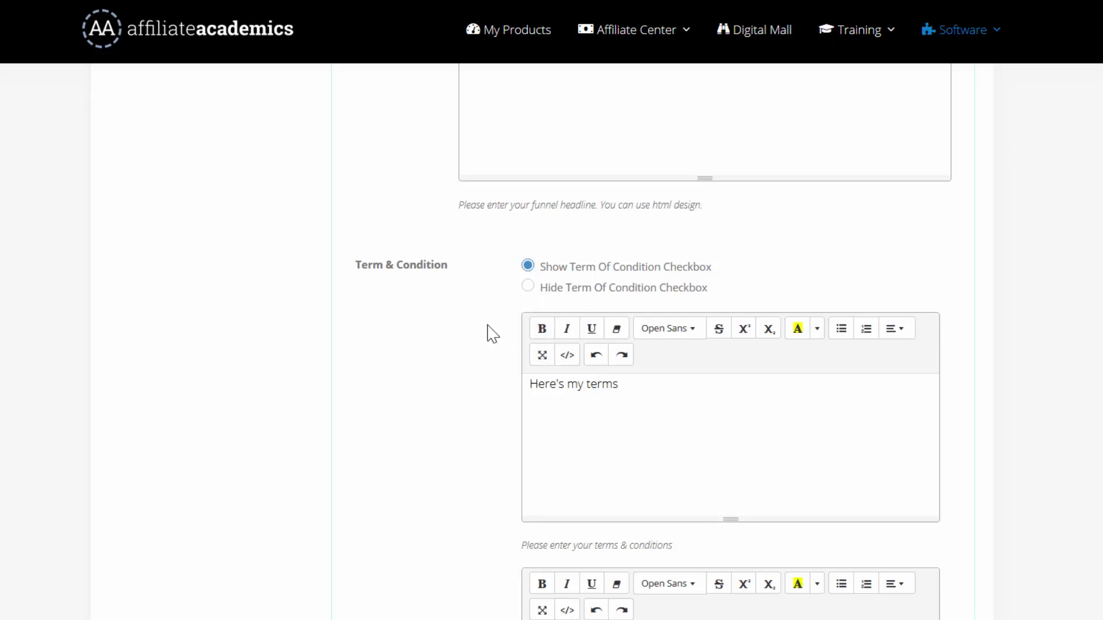
pyautogui.scroll(-1, 488, 329)
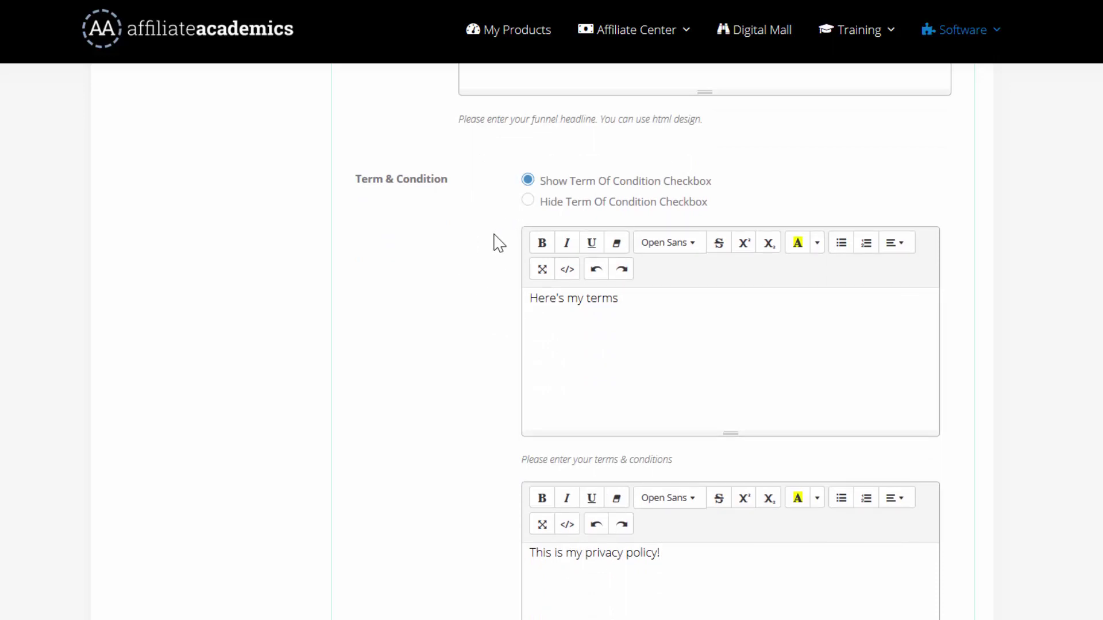
pyautogui.scroll(-1, 484, 227)
pyautogui.scroll(-1, 475, 209)
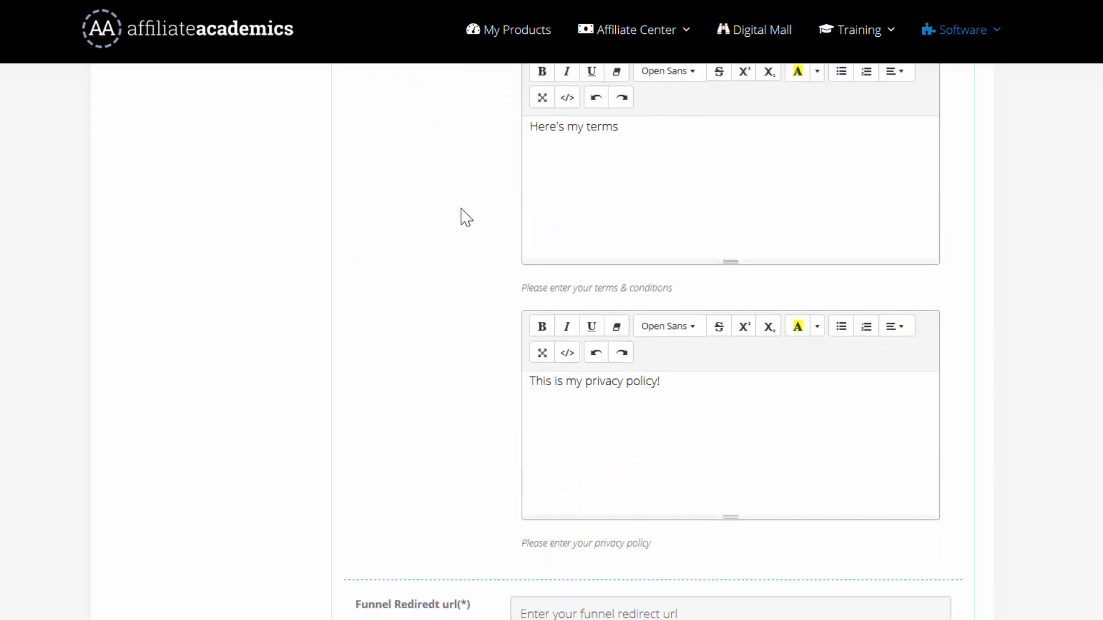
pyautogui.scroll(-1, 460, 216)
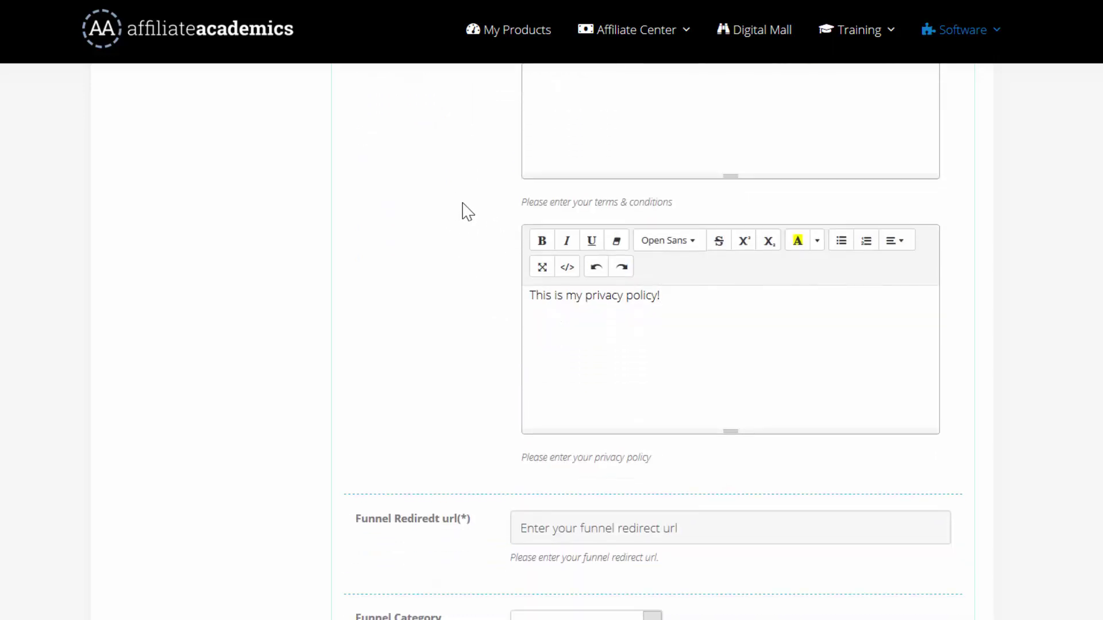
pyautogui.scroll(-1, 451, 217)
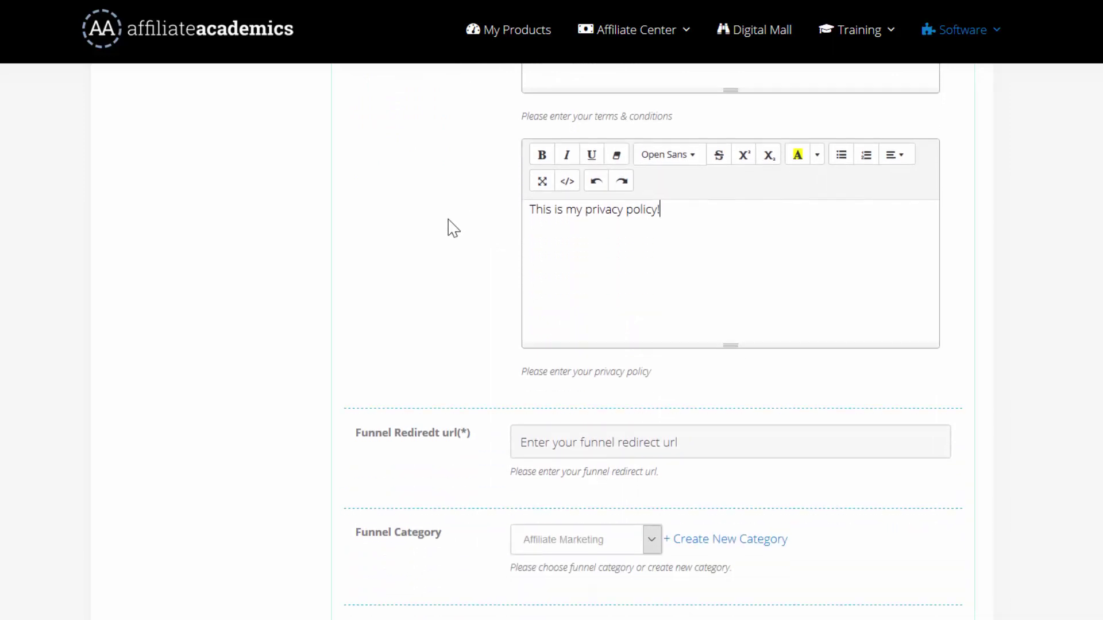
pyautogui.scroll(-1, 487, 295)
pyautogui.click(578, 353)
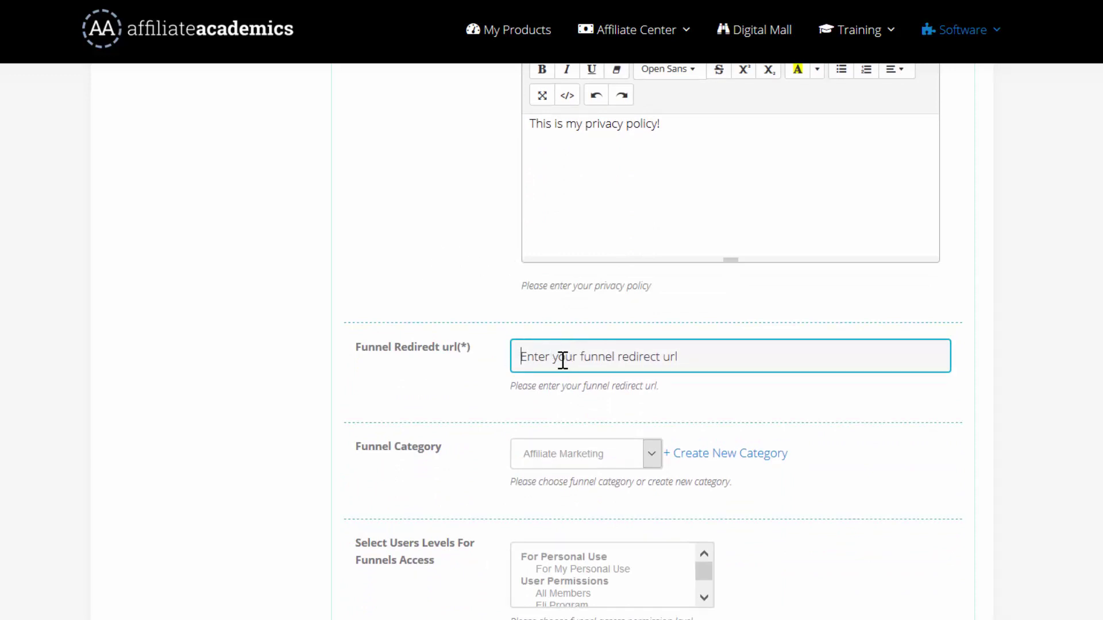
pyautogui.click(562, 357)
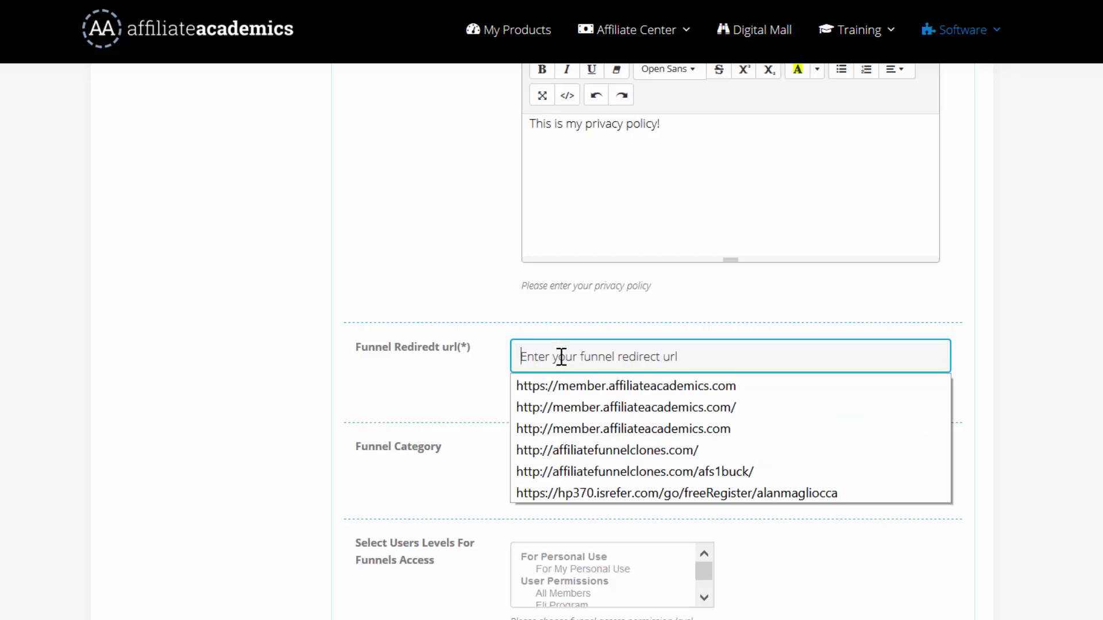
pyautogui.click(594, 452)
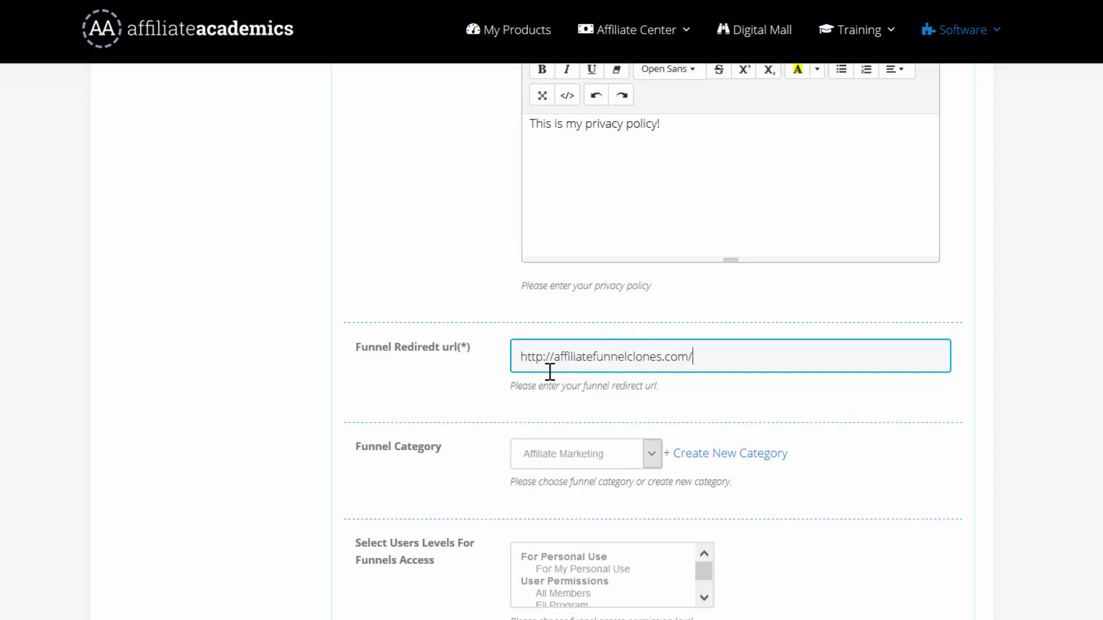
pyautogui.tripleClick(708, 356)
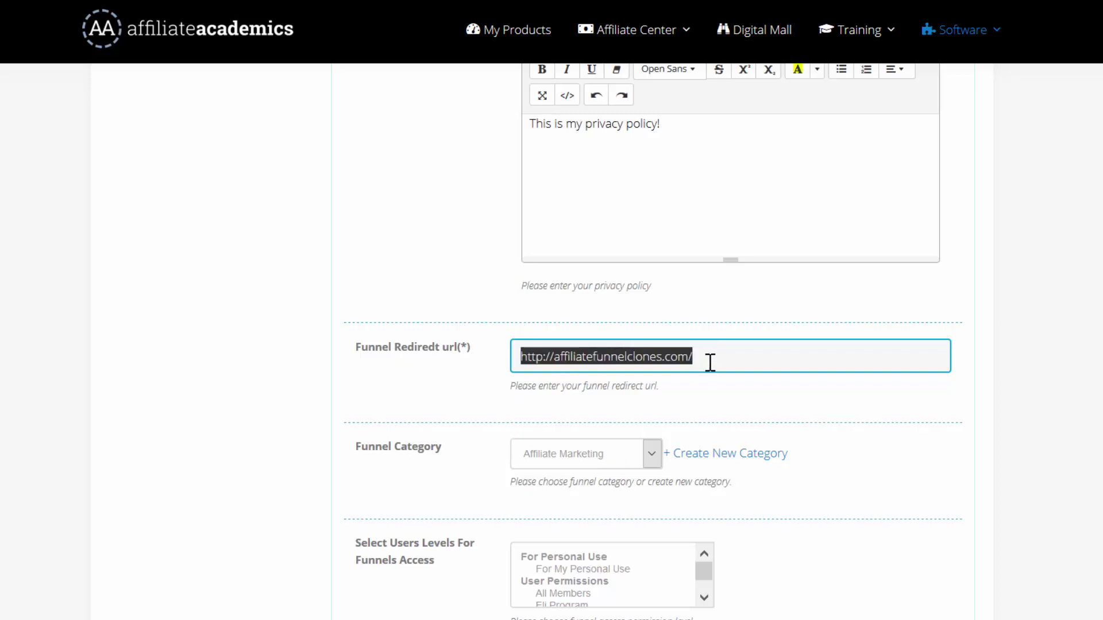
pyautogui.click(652, 357)
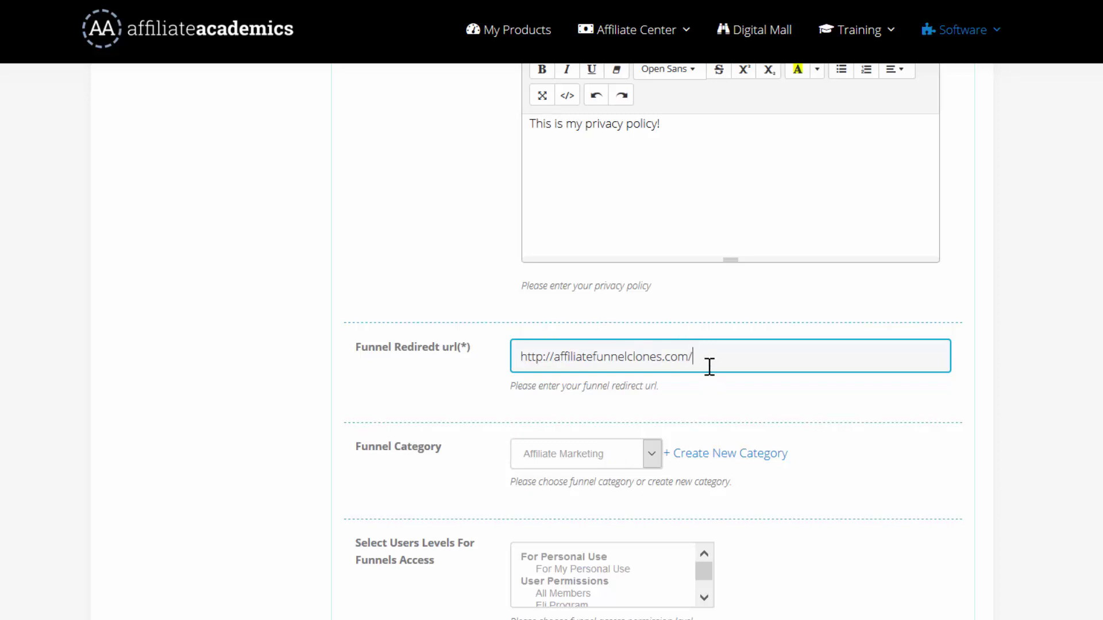
# Examine the funnel category choices and the field for creating a new category.
pyautogui.scroll(-1, 781, 413)
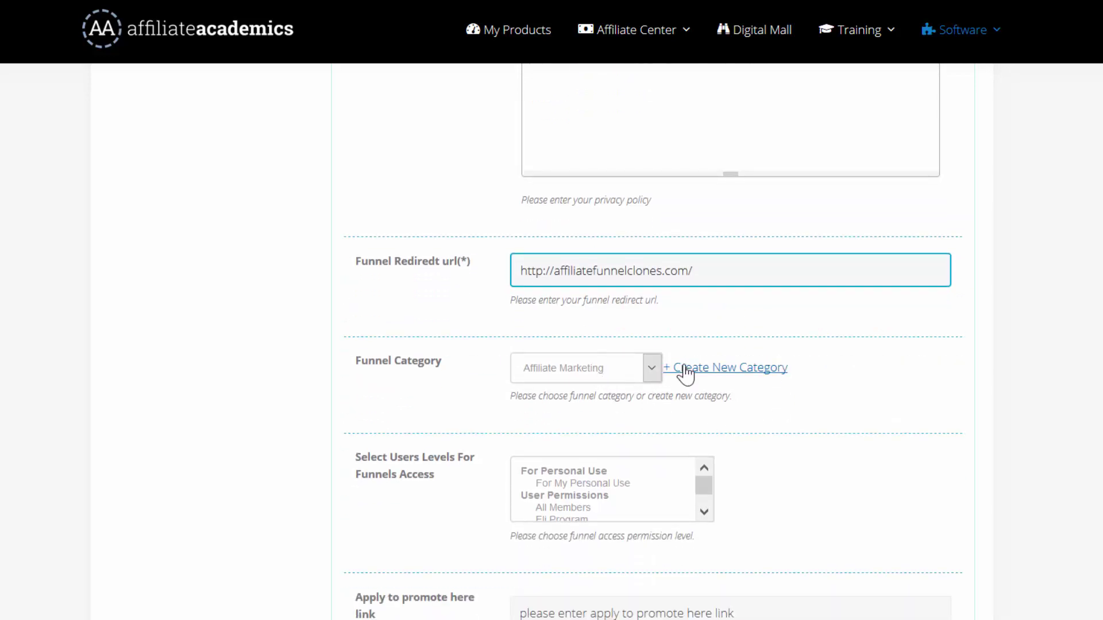
pyautogui.click(634, 373)
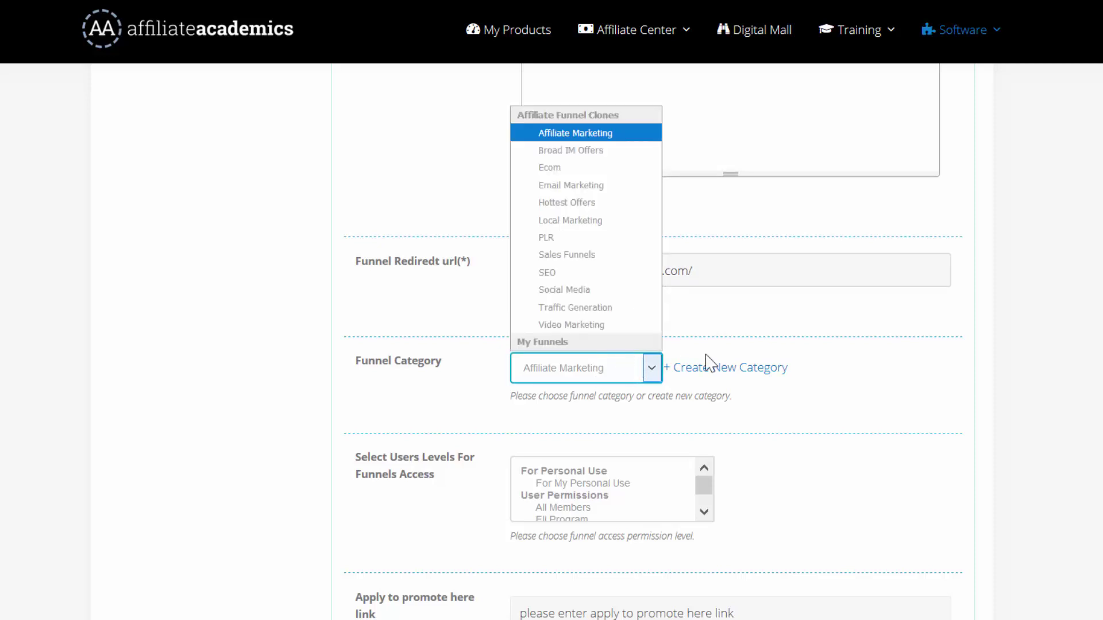
pyautogui.click(726, 372)
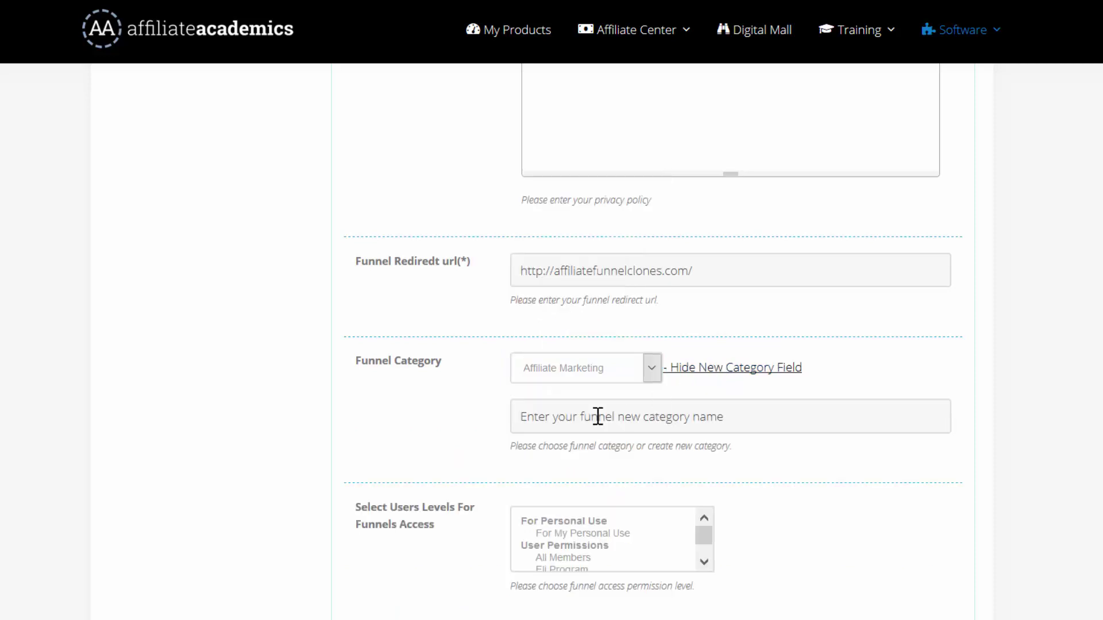
pyautogui.click(559, 417)
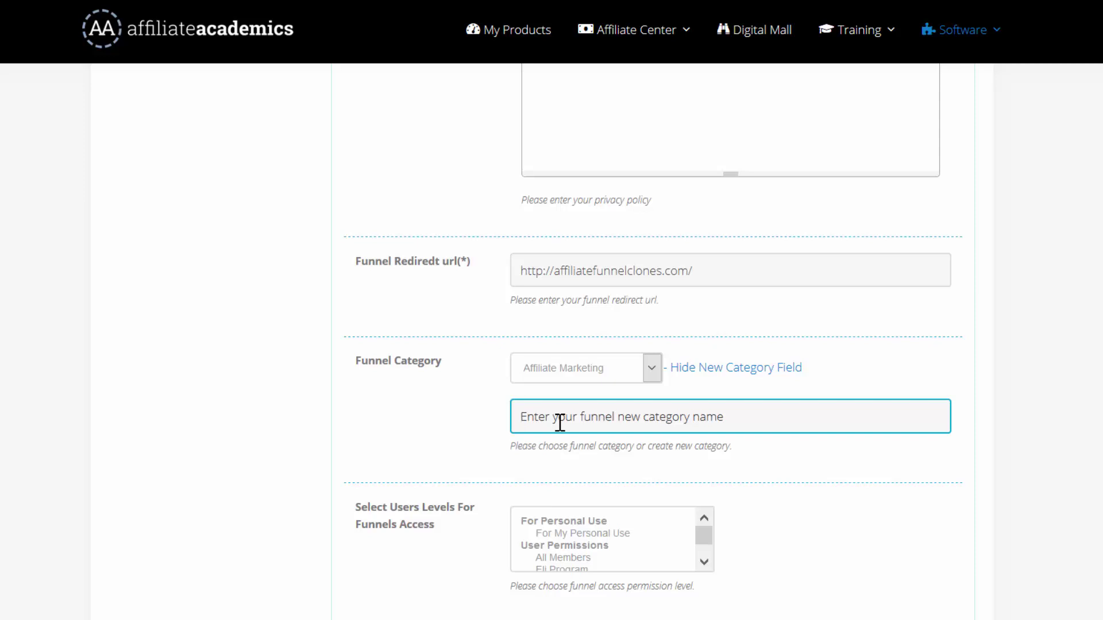
pyautogui.click(718, 373)
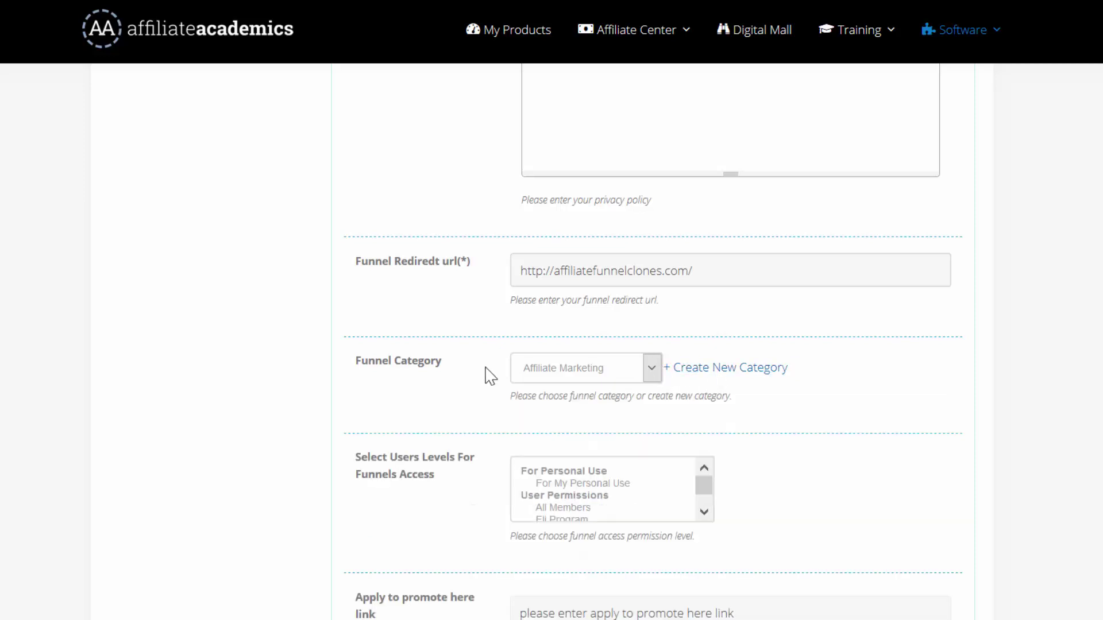
pyautogui.click(565, 375)
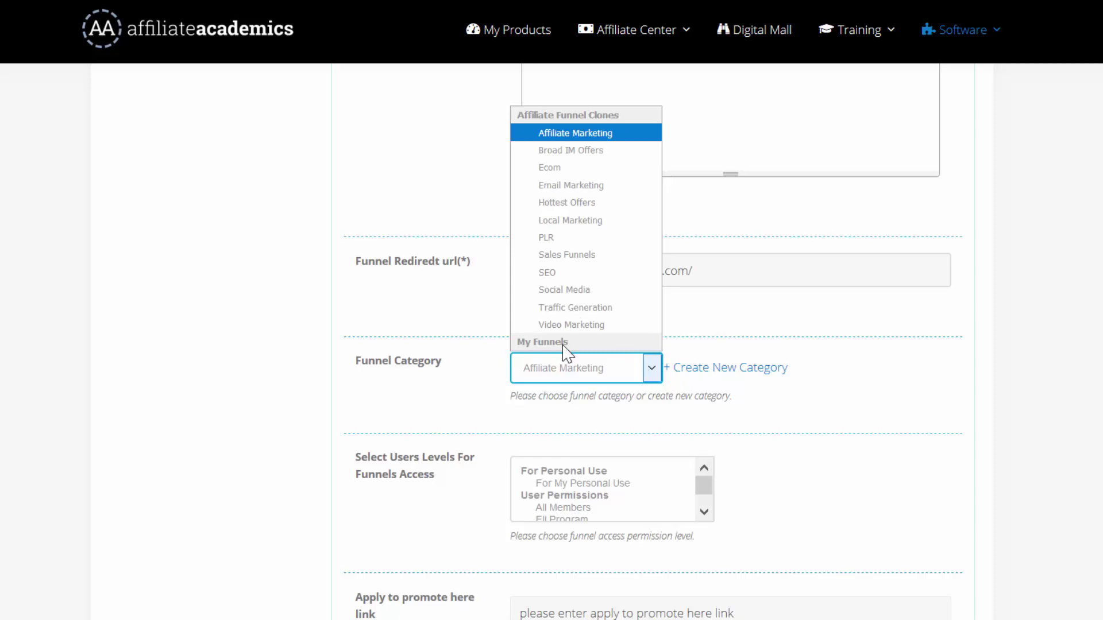
pyautogui.click(492, 368)
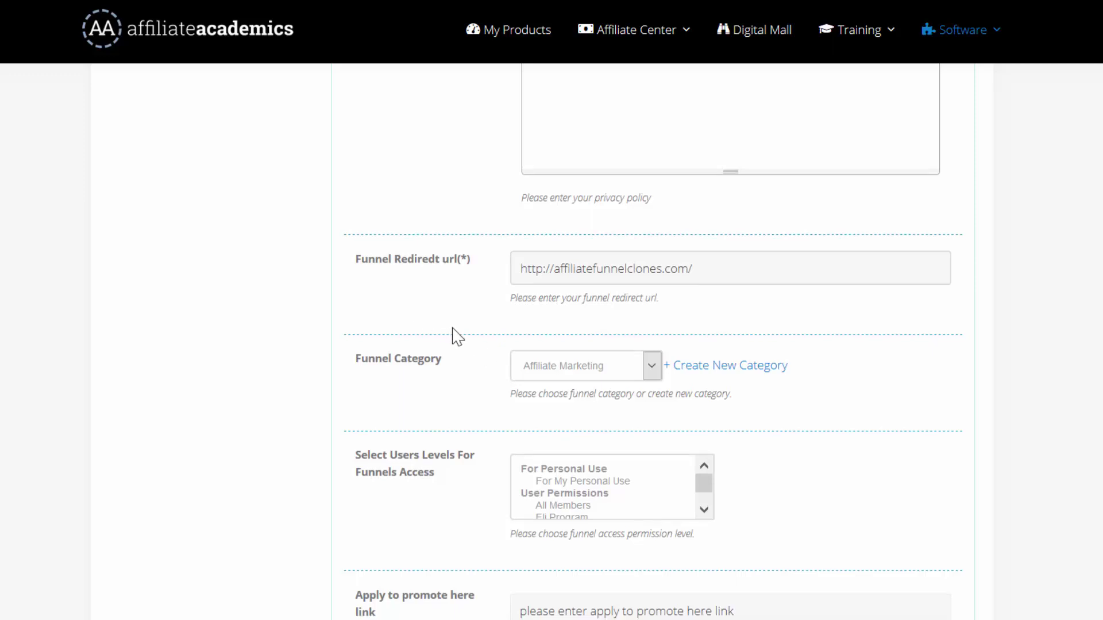
# Enable the exit splash pop-up for the funnel.
pyautogui.scroll(-2, 453, 335)
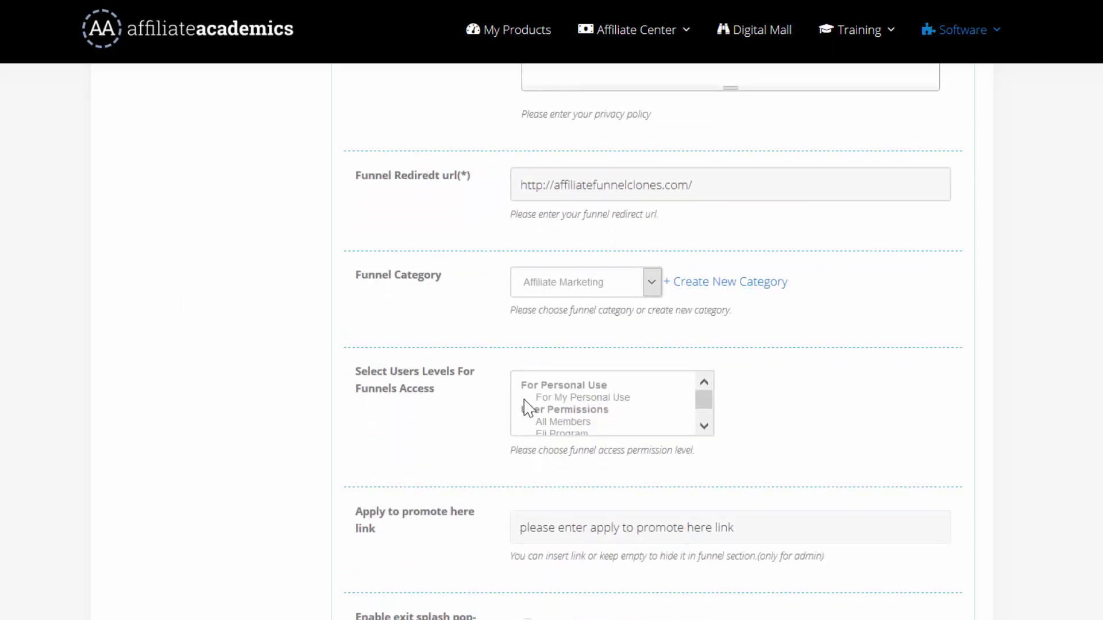
pyautogui.scroll(-4, 430, 362)
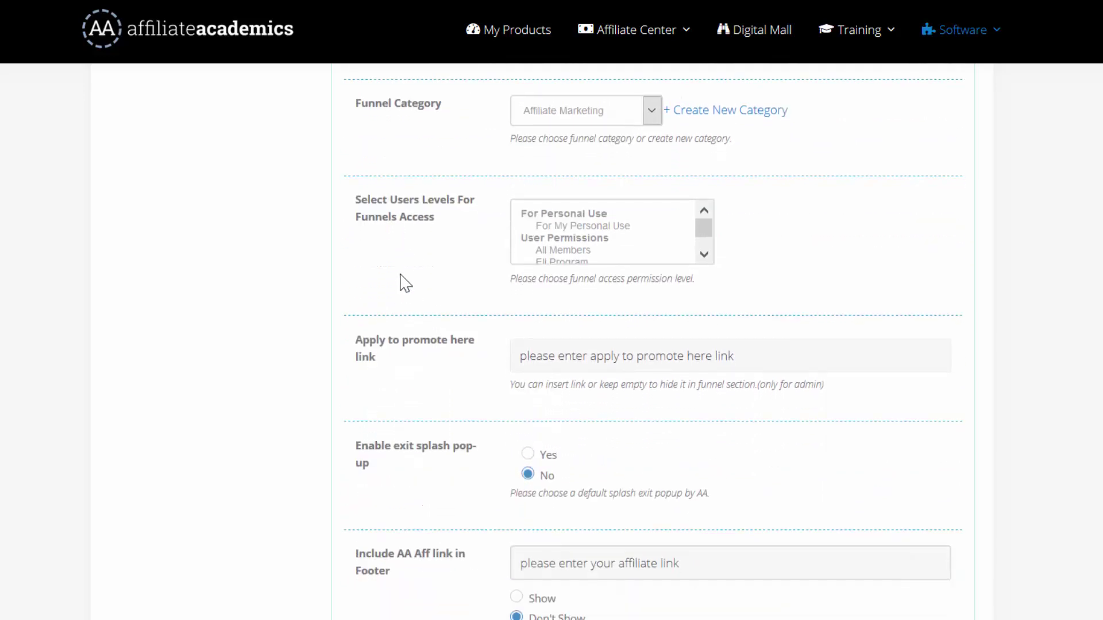
pyautogui.scroll(-5, 434, 362)
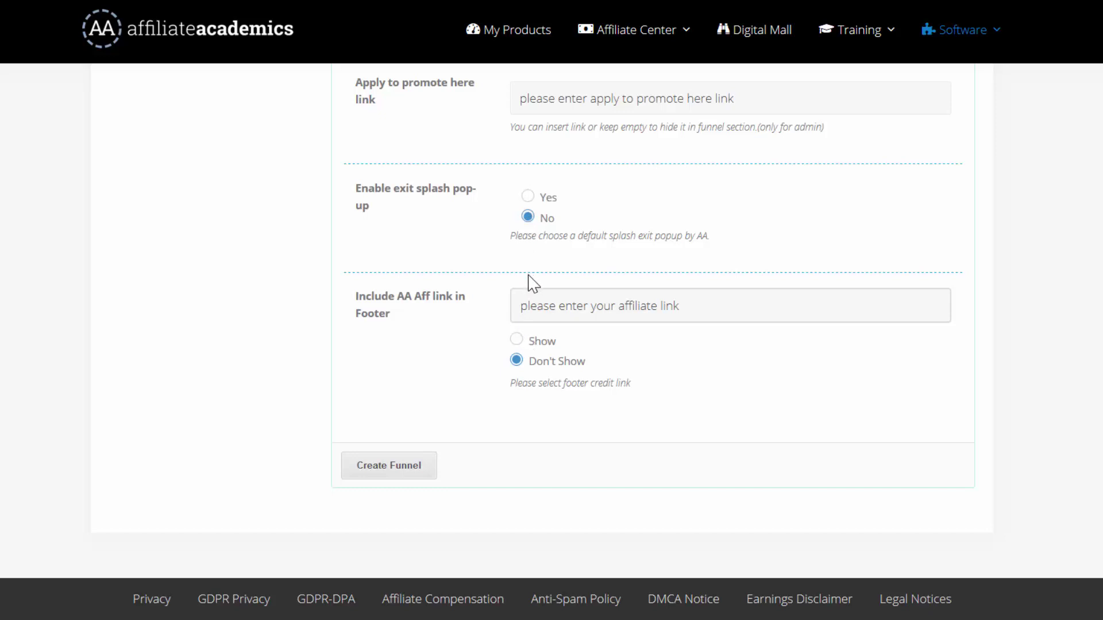
pyautogui.click(556, 305)
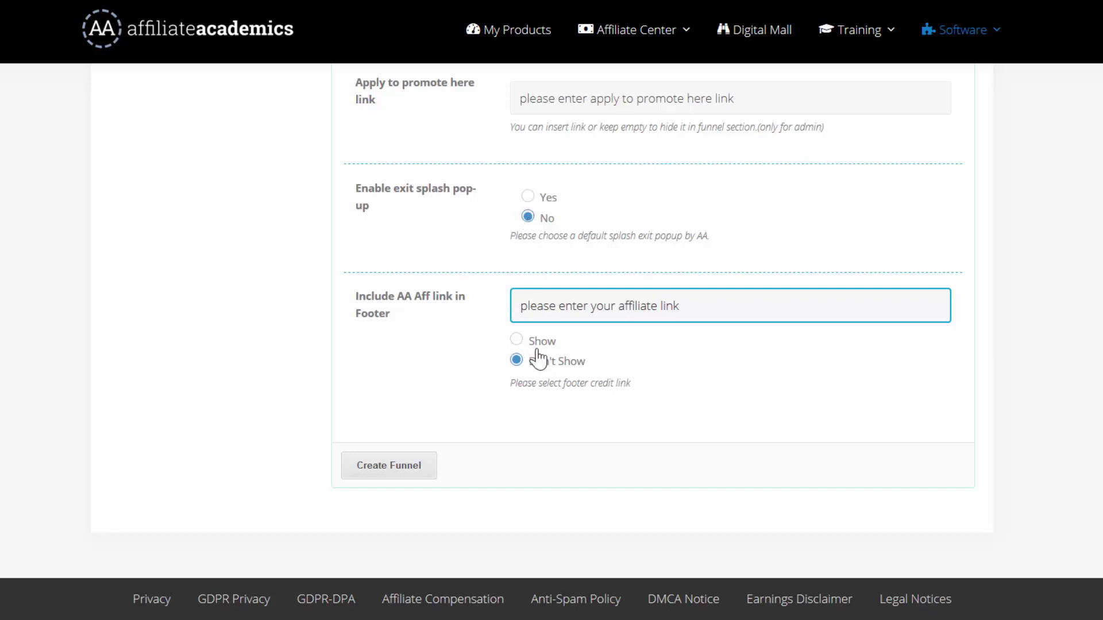
pyautogui.click(527, 196)
pyautogui.click(516, 340)
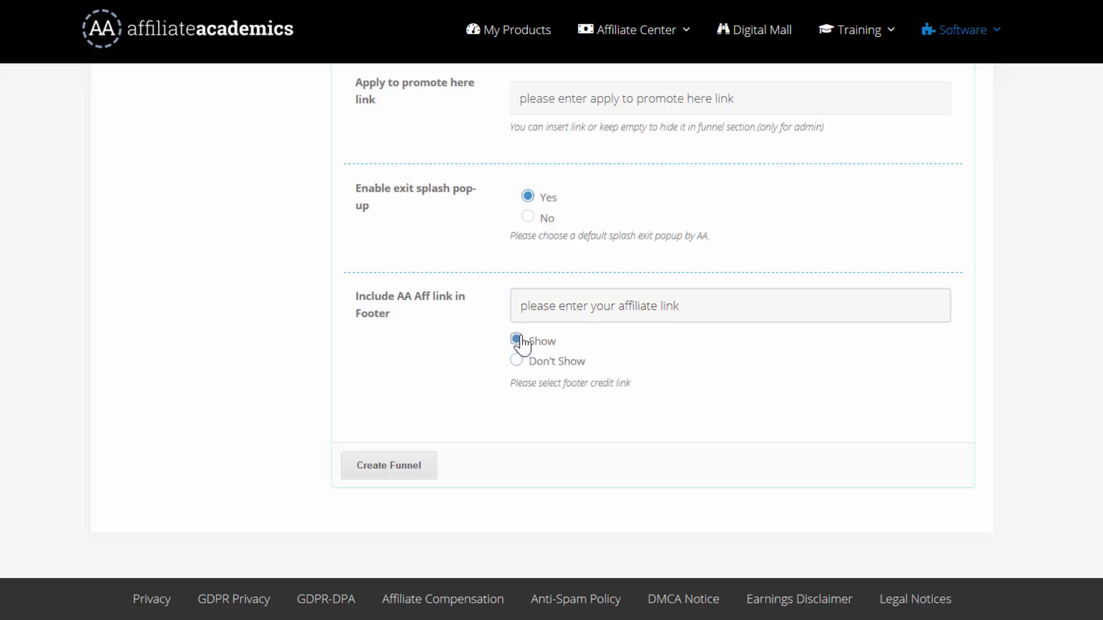
pyautogui.click(515, 360)
pyautogui.click(525, 218)
pyautogui.click(527, 196)
pyautogui.click(534, 307)
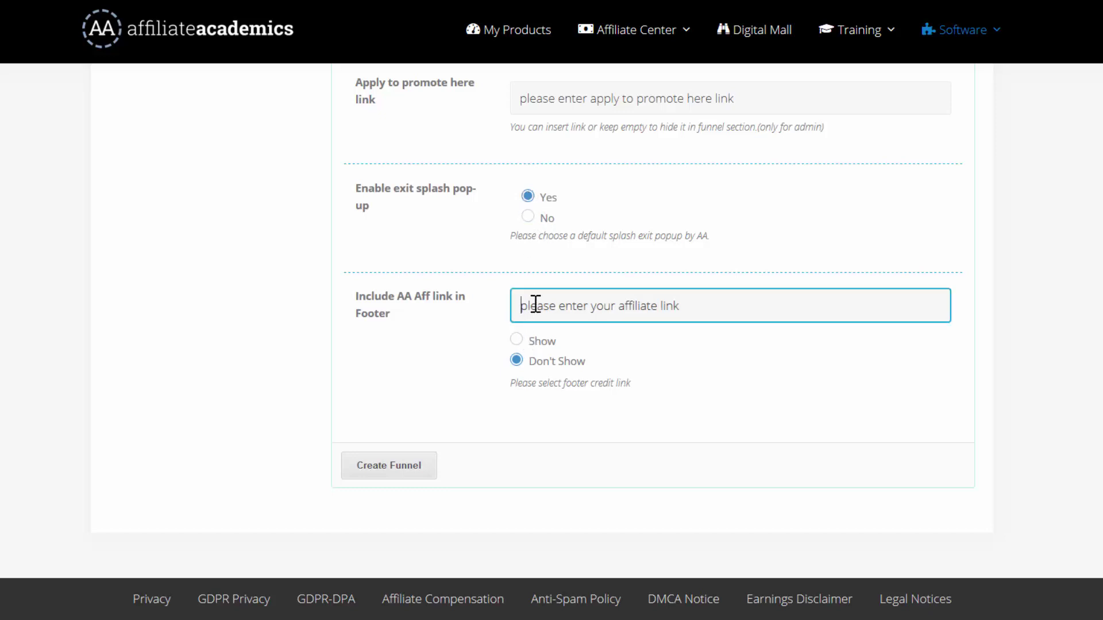
pyautogui.write('g')
pyautogui.press('BackSpace')
pyautogui.click(565, 300)
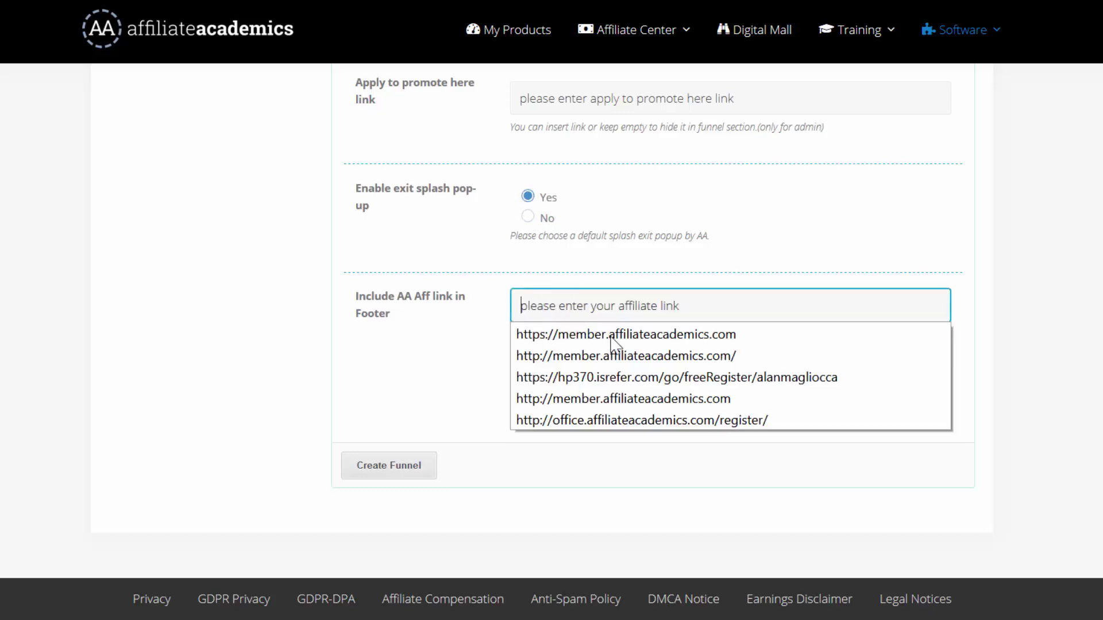
pyautogui.click(616, 335)
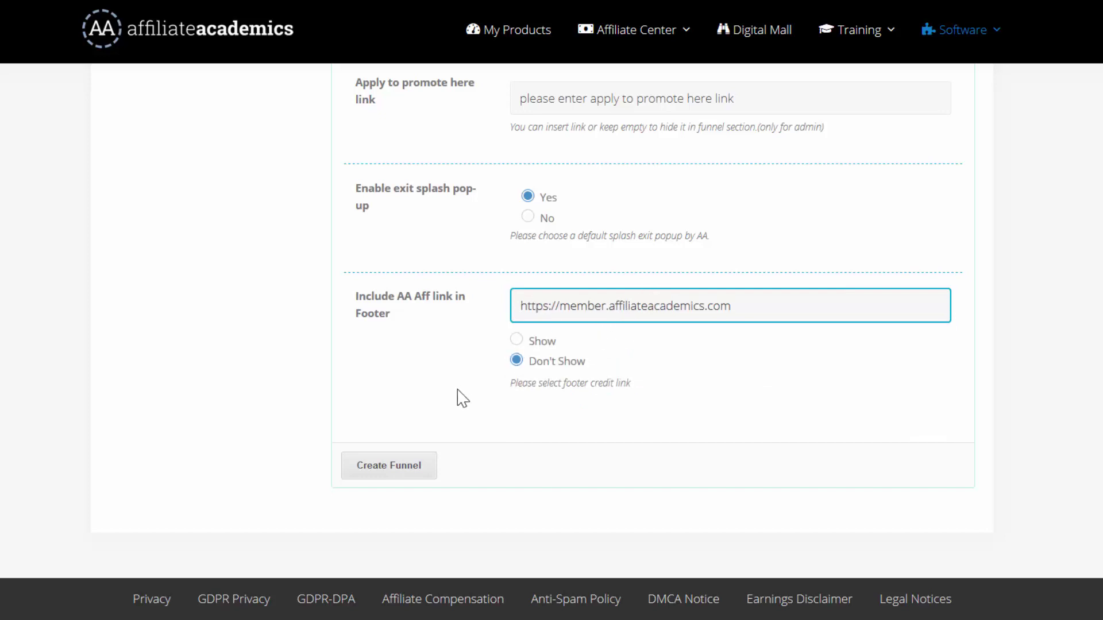
pyautogui.click(516, 339)
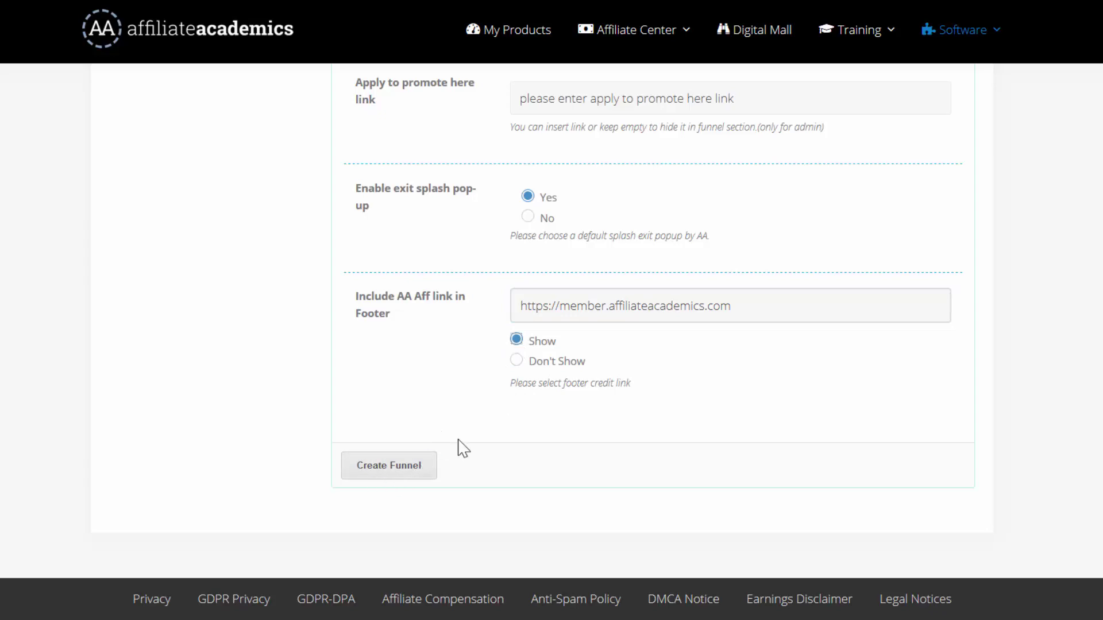
# Look over the completed funnel content form, then create the funnel and close the confirmation.
pyautogui.scroll(15, 561, 436)
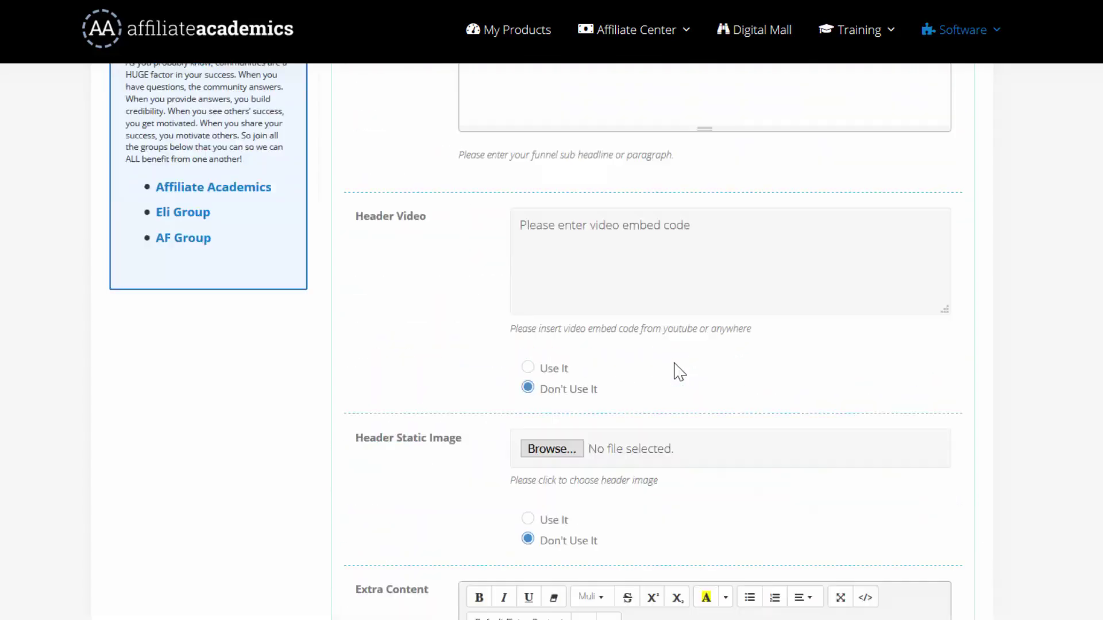
pyautogui.scroll(12, 680, 373)
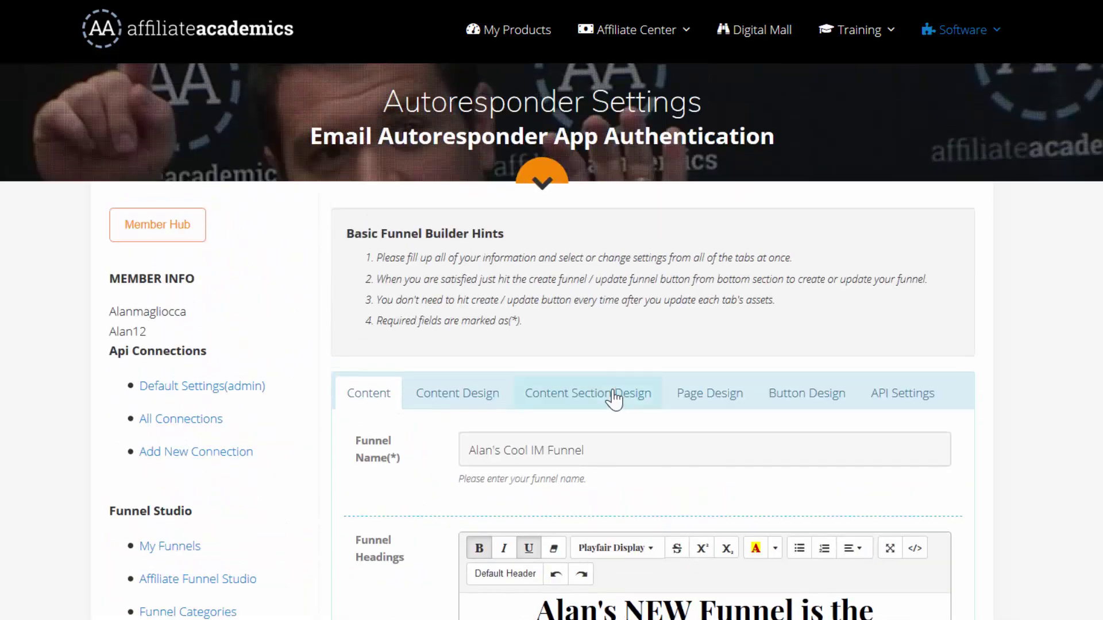
pyautogui.scroll(-2, 614, 397)
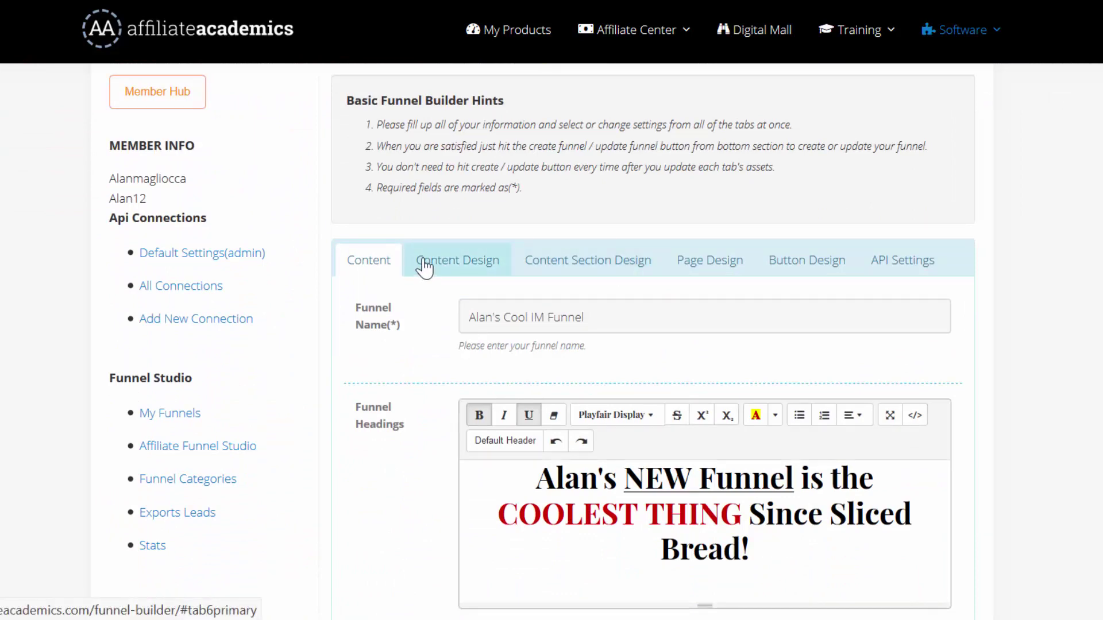
pyautogui.scroll(-9, 1028, 287)
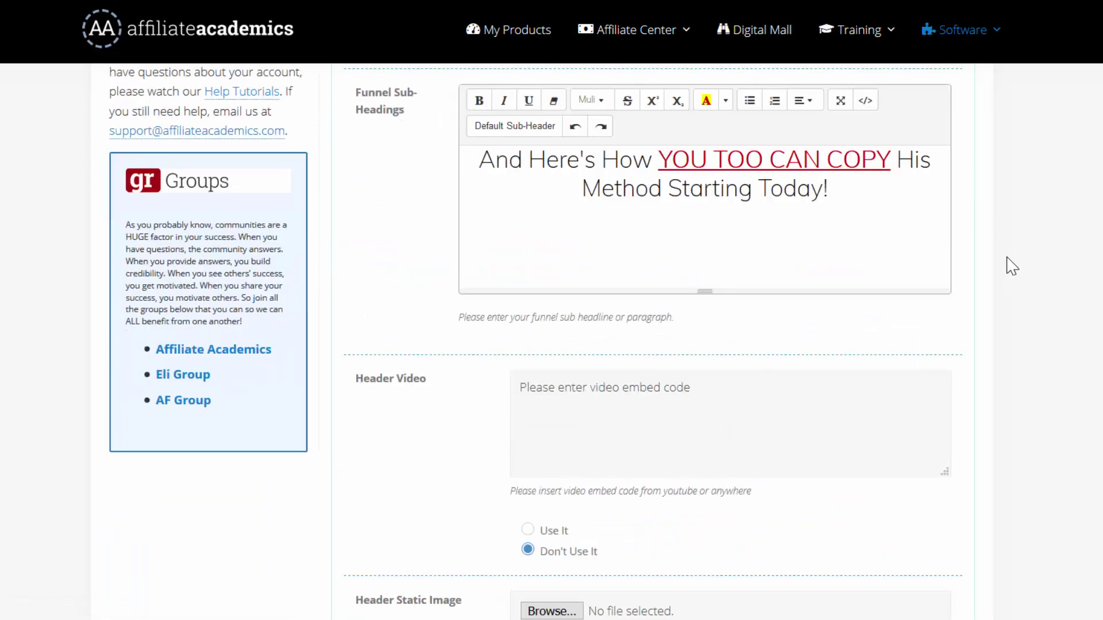
pyautogui.scroll(-15, 1011, 267)
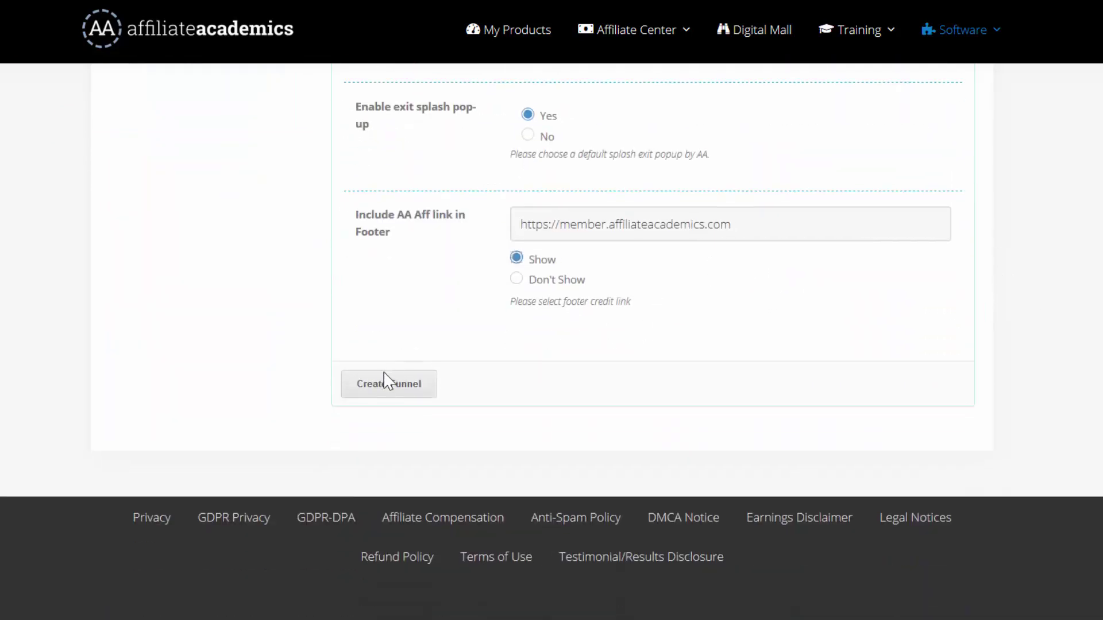
pyautogui.click(386, 383)
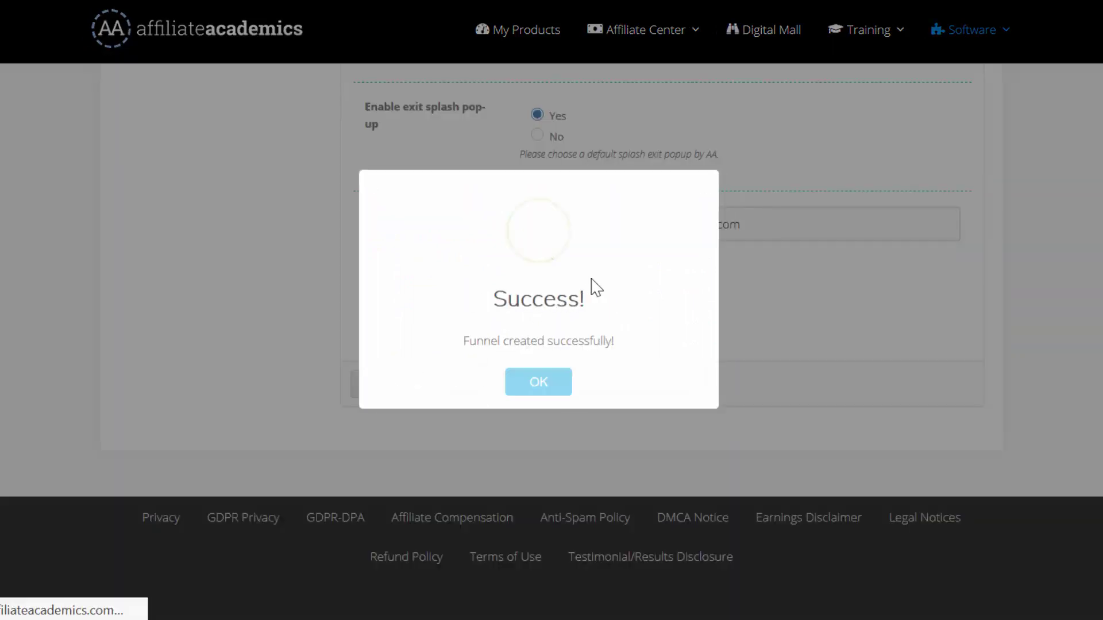
pyautogui.click(563, 378)
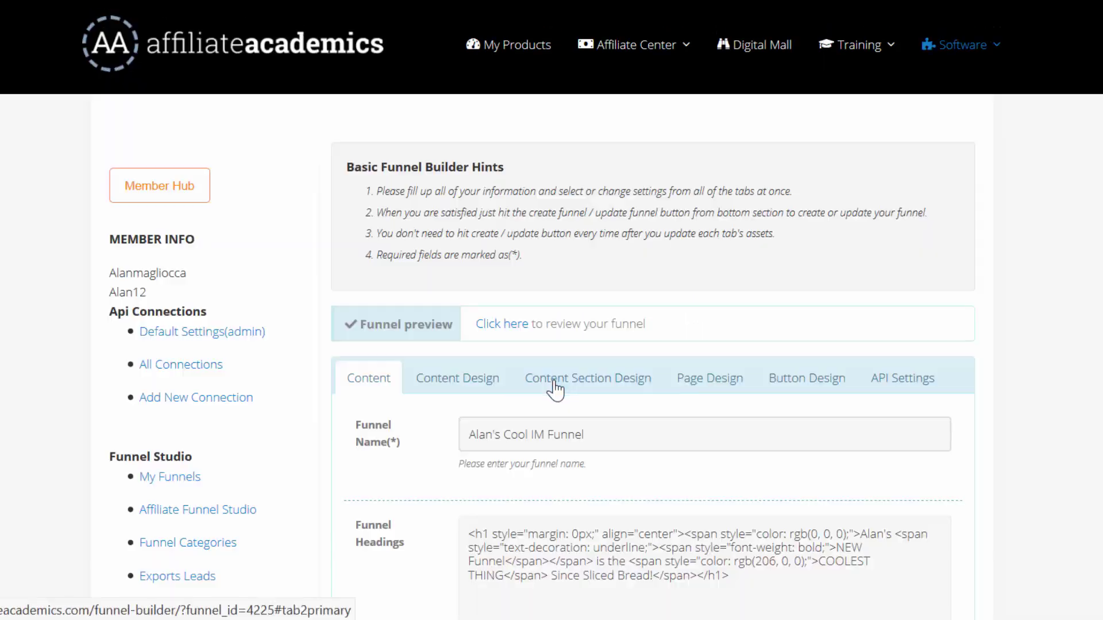
# Open the preview of the newly created funnel and check its email entry field.
pyautogui.click(555, 391)
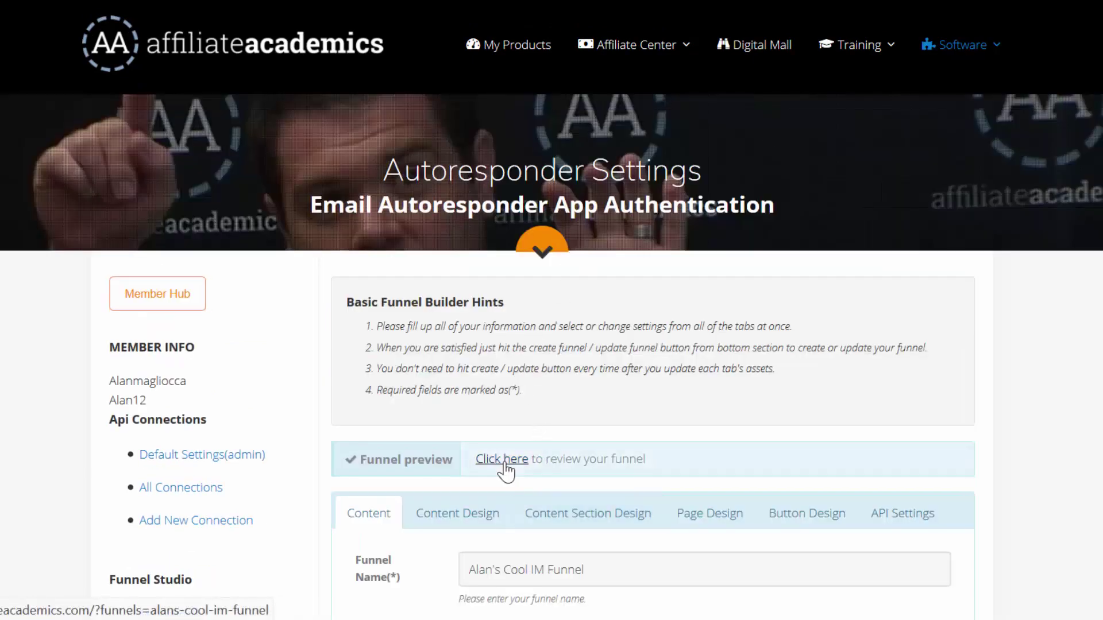
pyautogui.click(505, 467)
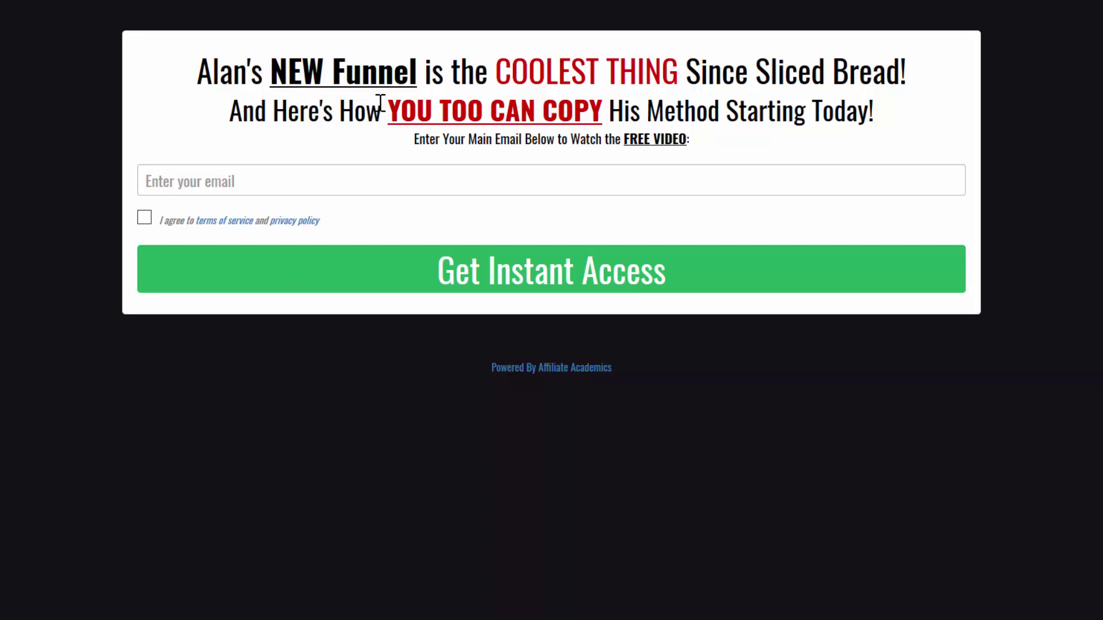
pyautogui.click(202, 177)
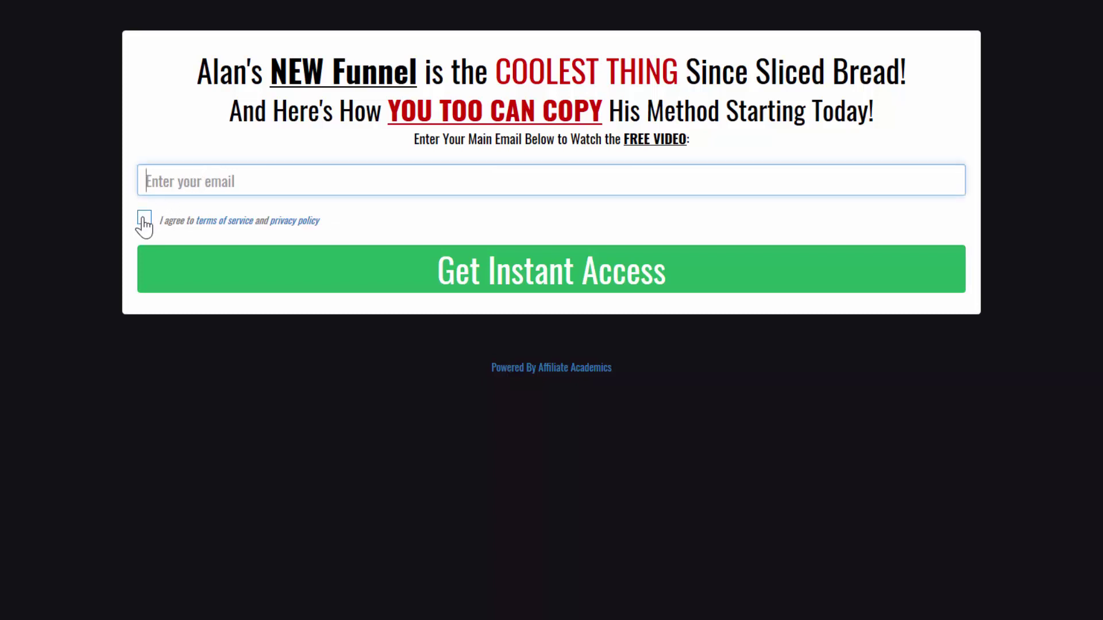
# Check the terms of service and privacy policy pop-ups and the agreement checkbox on the funnel page.
pyautogui.click(213, 223)
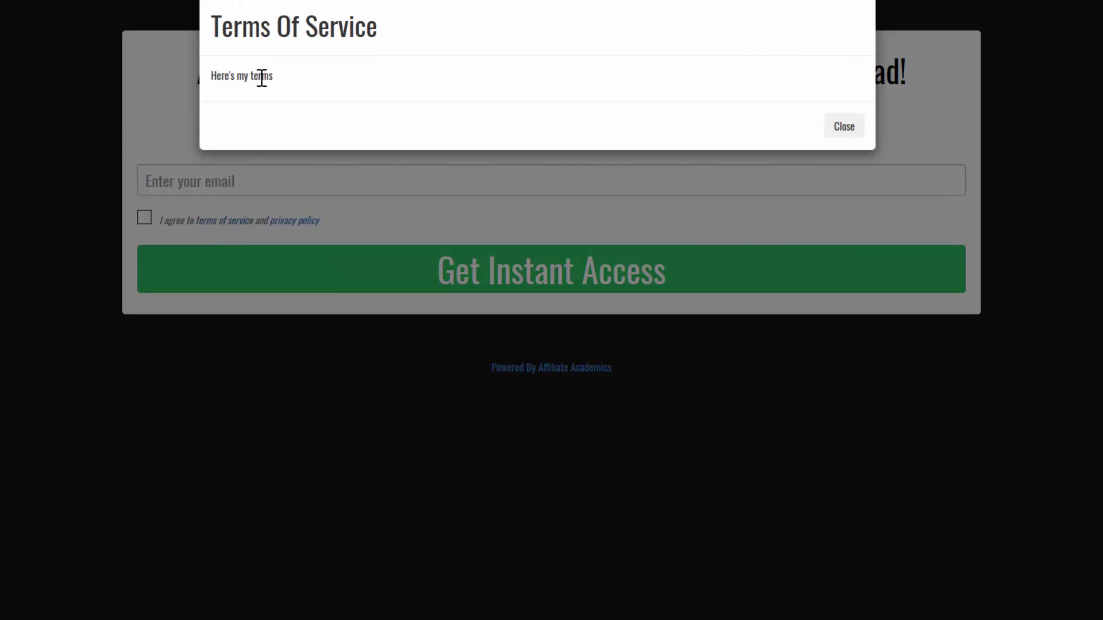
pyautogui.click(844, 128)
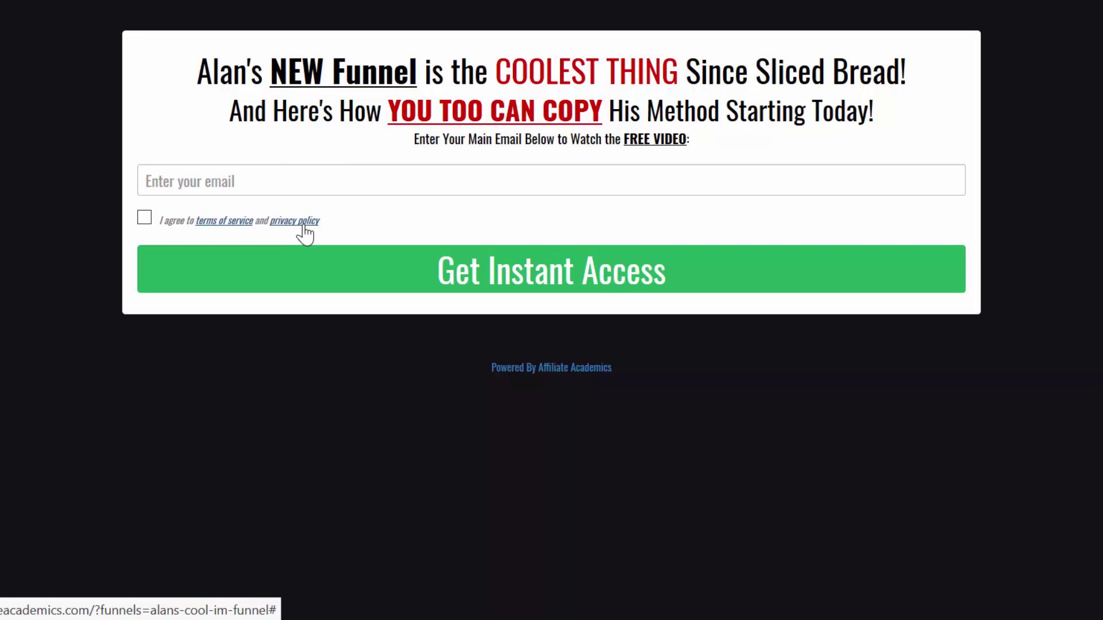
pyautogui.click(300, 224)
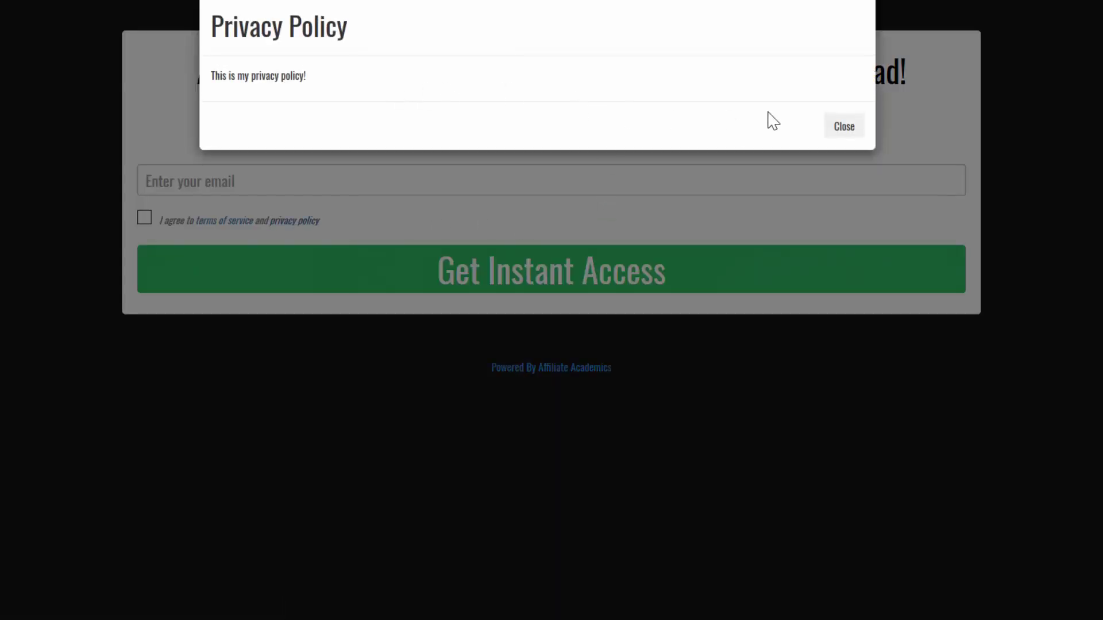
pyautogui.click(847, 129)
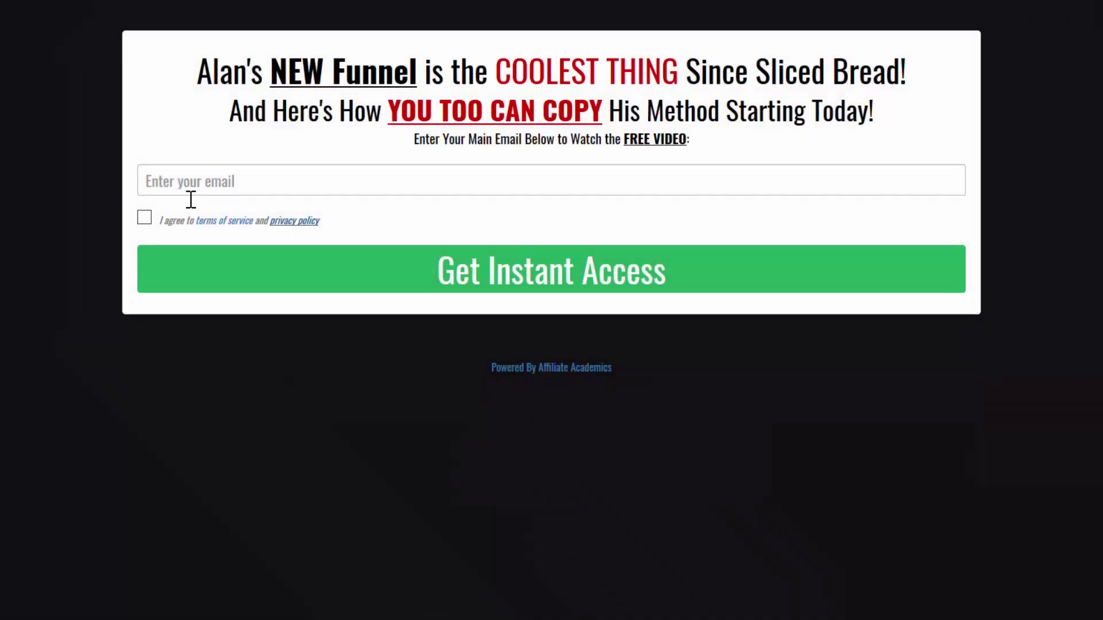
pyautogui.click(144, 219)
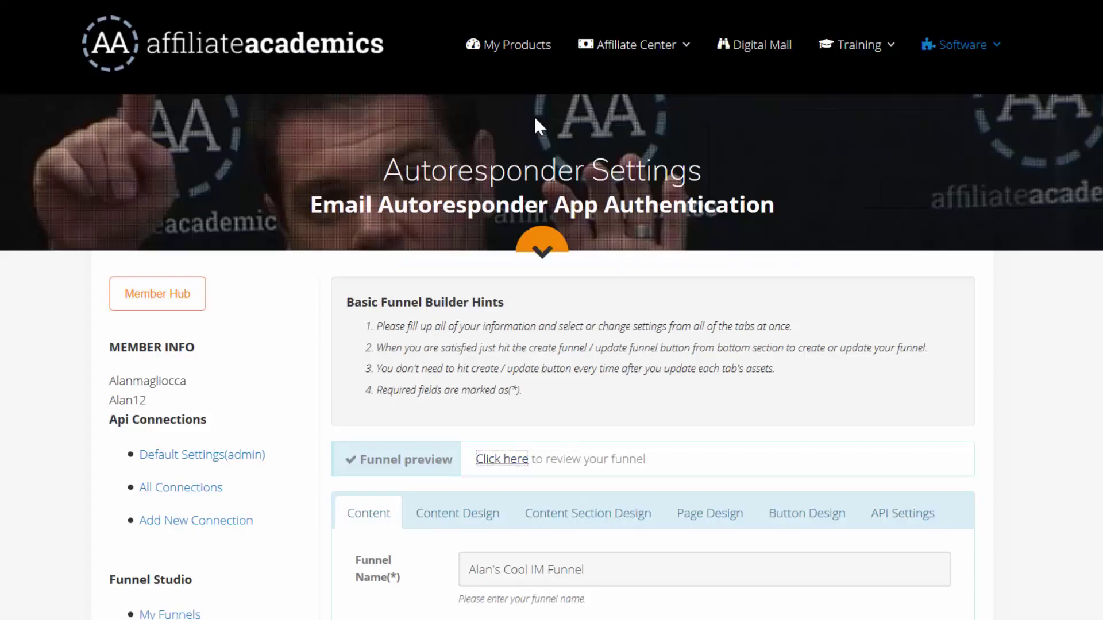
# Review the saved funnel's content settings from the funnel name down to the funnel update option.
pyautogui.scroll(-4, 572, 261)
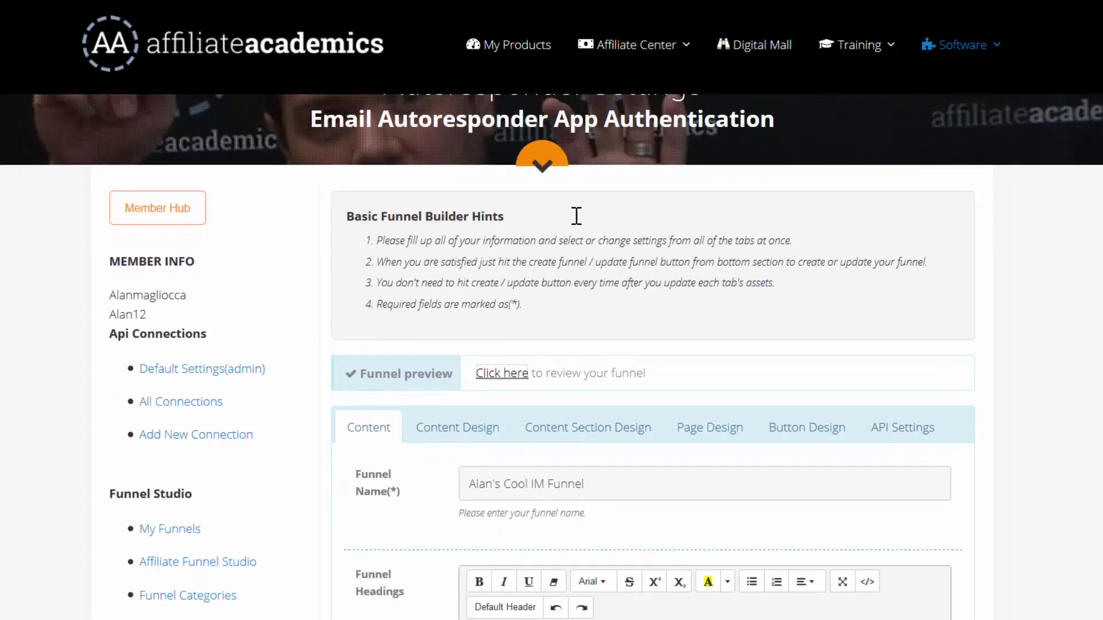
pyautogui.scroll(-2, 602, 224)
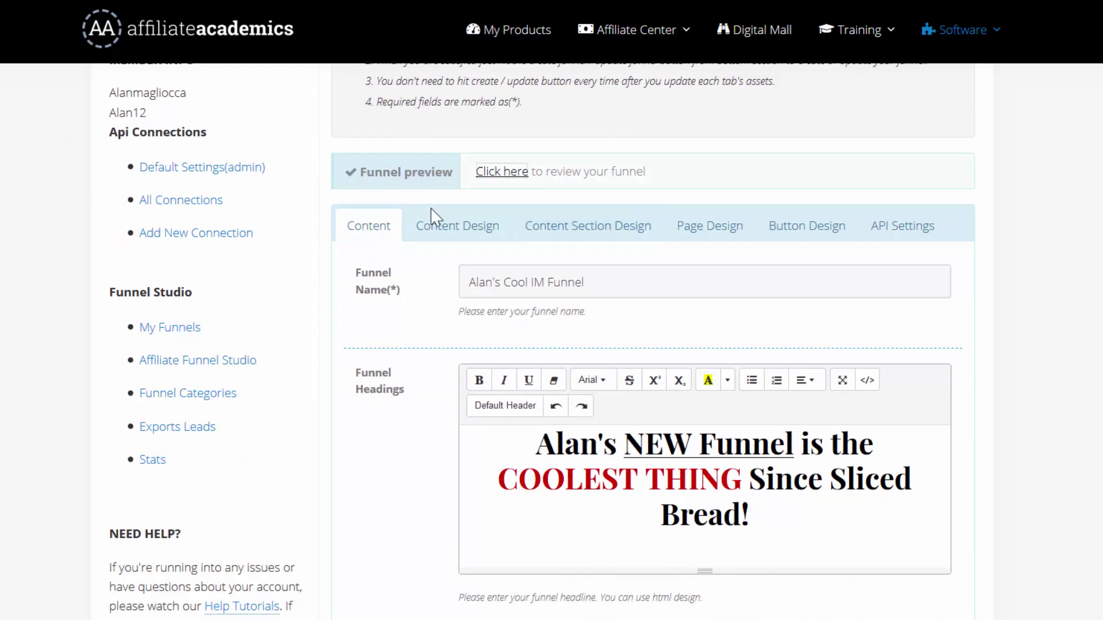
pyautogui.scroll(-6, 488, 264)
pyautogui.scroll(-18, 501, 282)
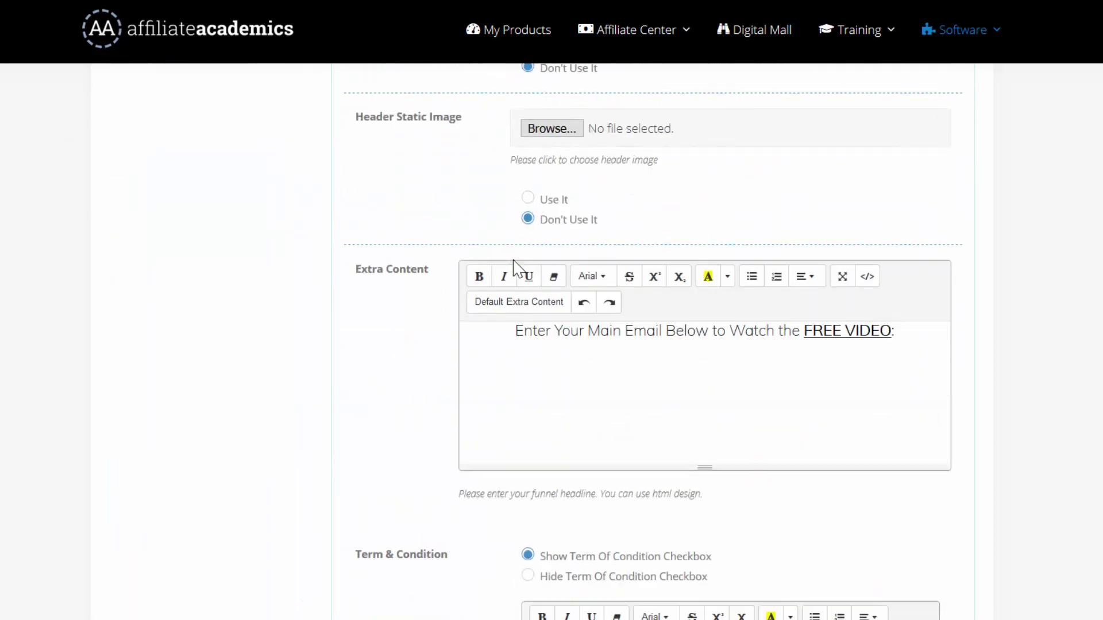
pyautogui.scroll(-8, 496, 301)
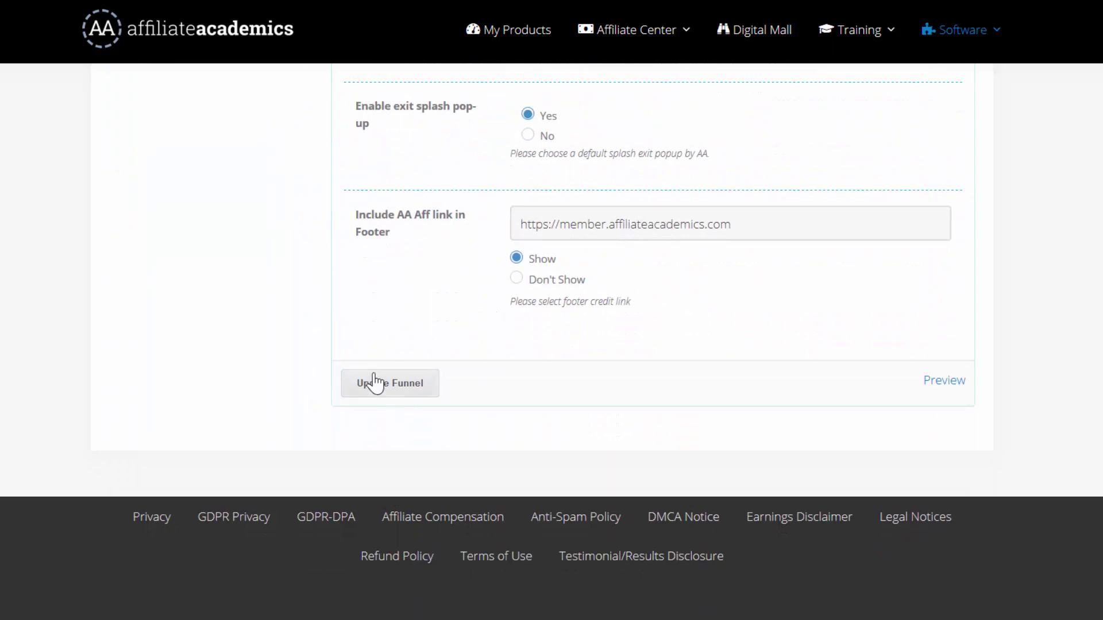
# Review the content design settings, from the headings font size and margins down to the extra content margin.
pyautogui.scroll(20, 625, 299)
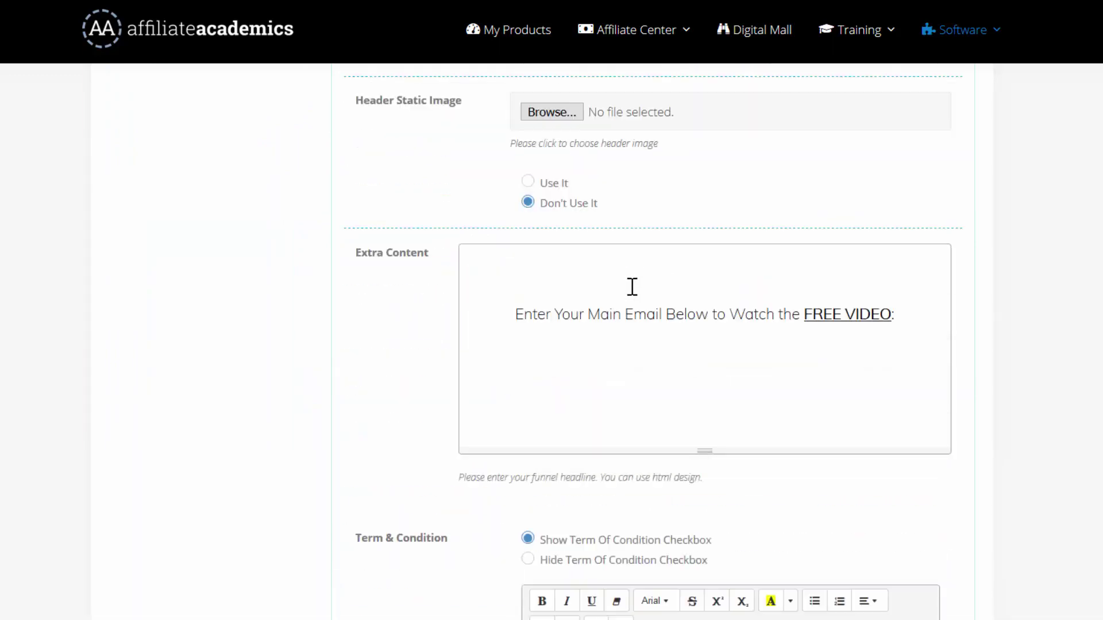
pyautogui.scroll(1, 591, 330)
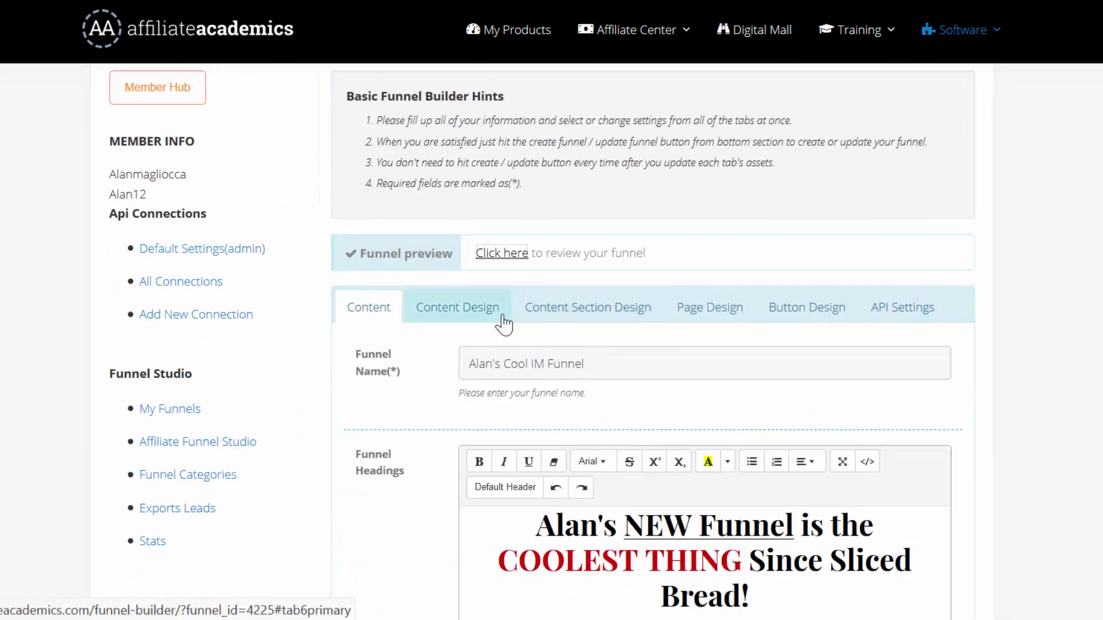
pyautogui.click(463, 312)
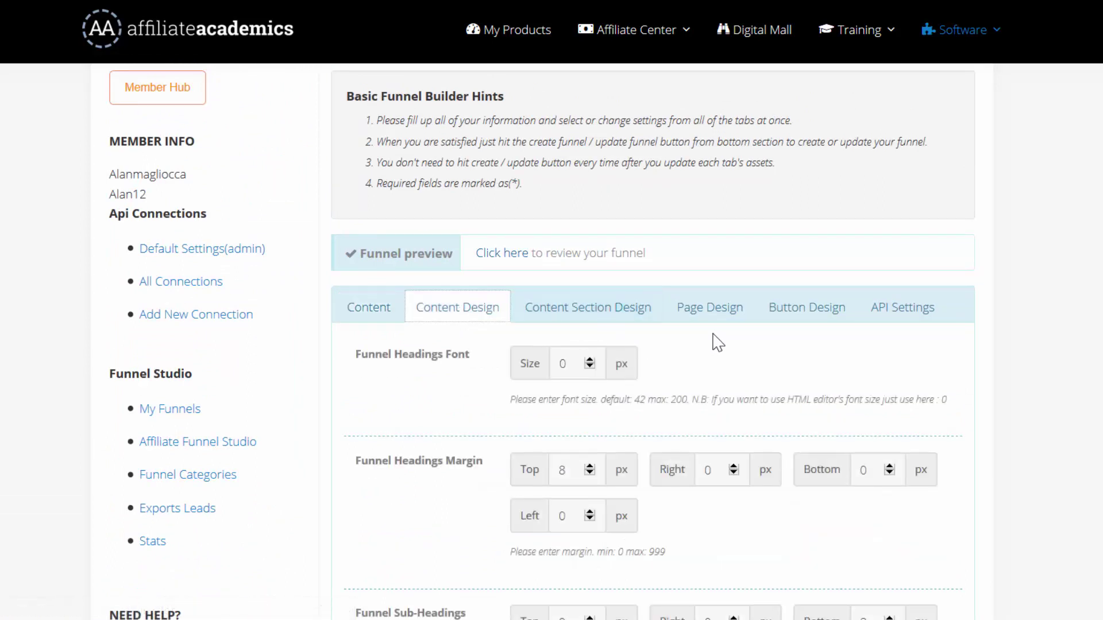
pyautogui.scroll(-1, 718, 342)
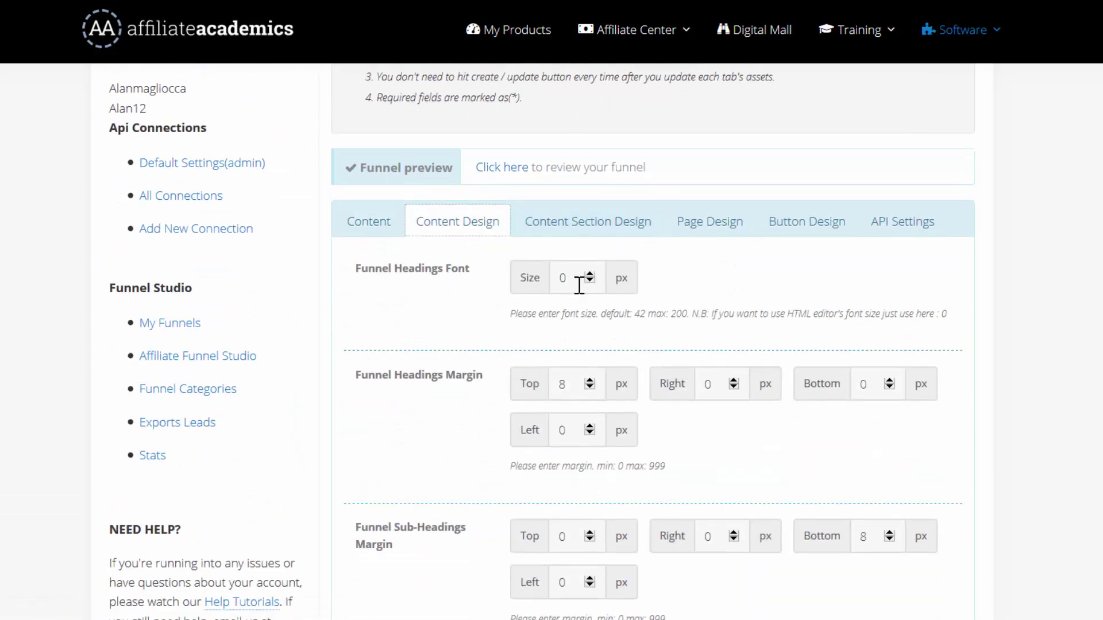
pyautogui.scroll(-3, 485, 395)
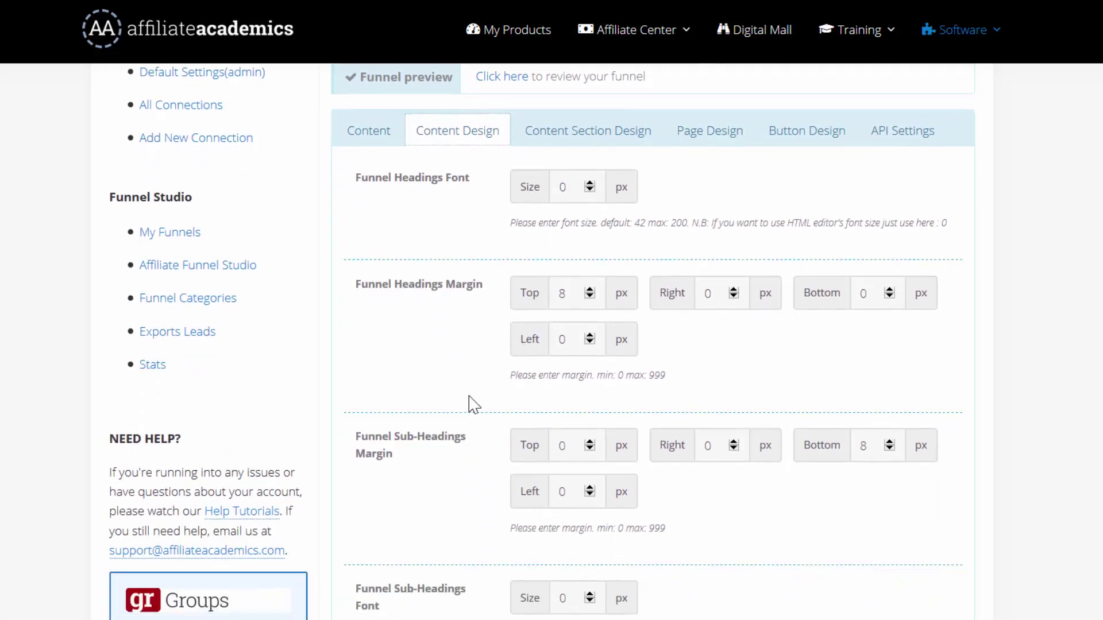
pyautogui.scroll(-1, 488, 391)
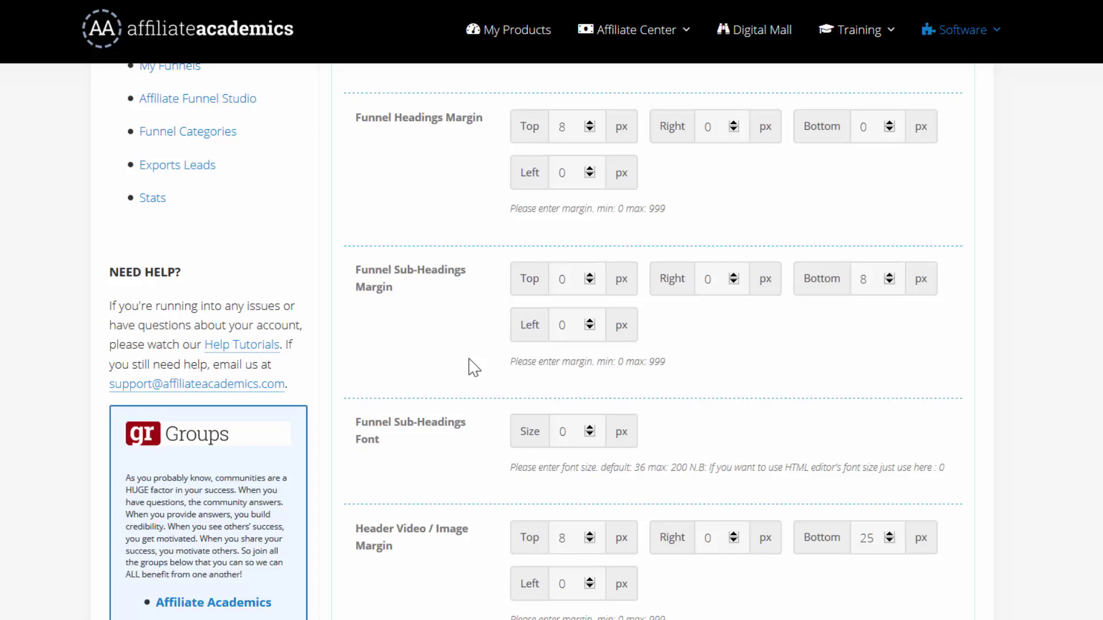
pyautogui.scroll(-2, 472, 370)
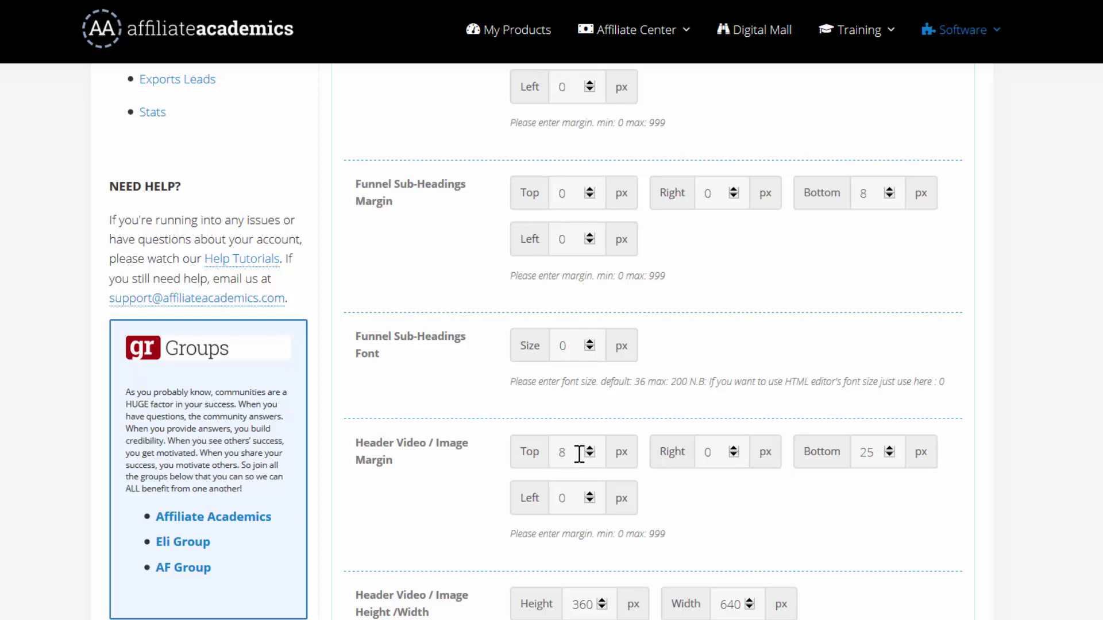
pyautogui.scroll(-2, 689, 396)
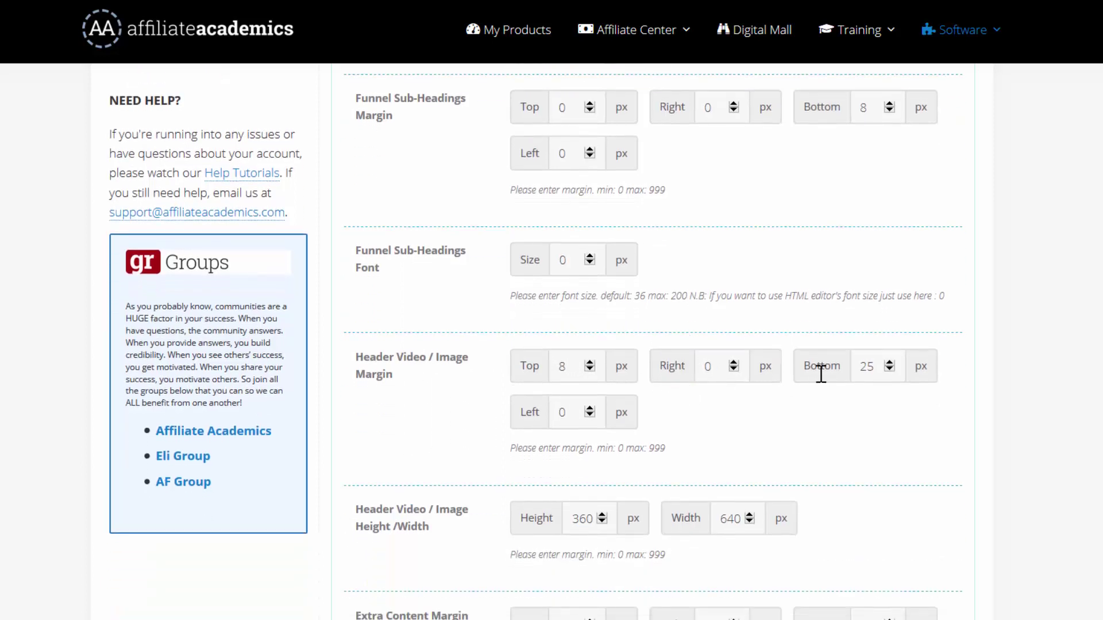
pyautogui.scroll(-3, 542, 403)
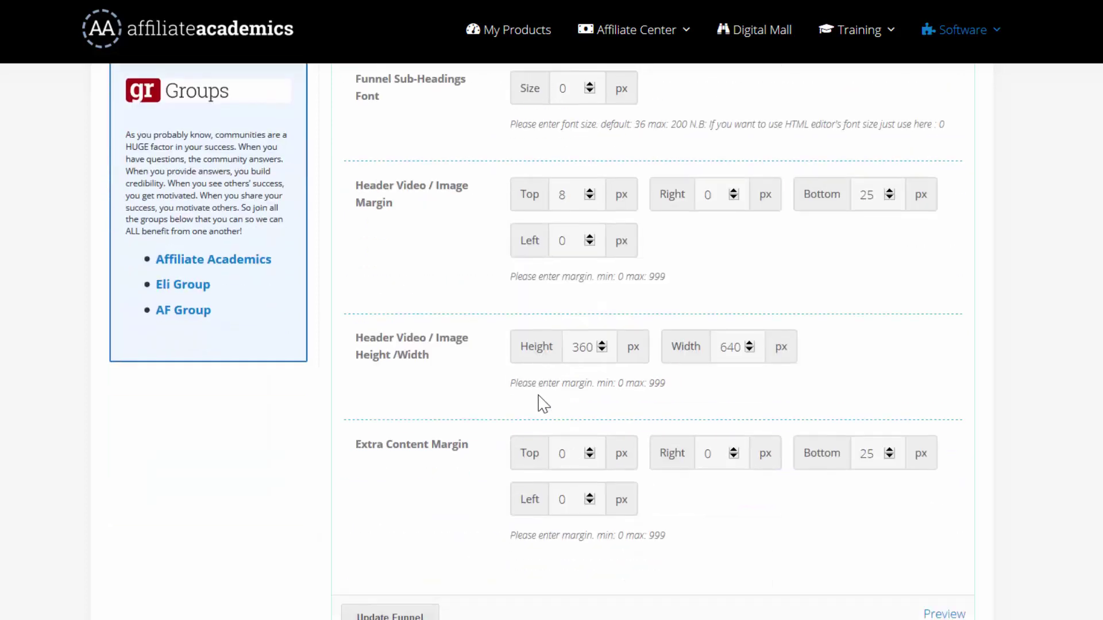
pyautogui.scroll(-3, 562, 392)
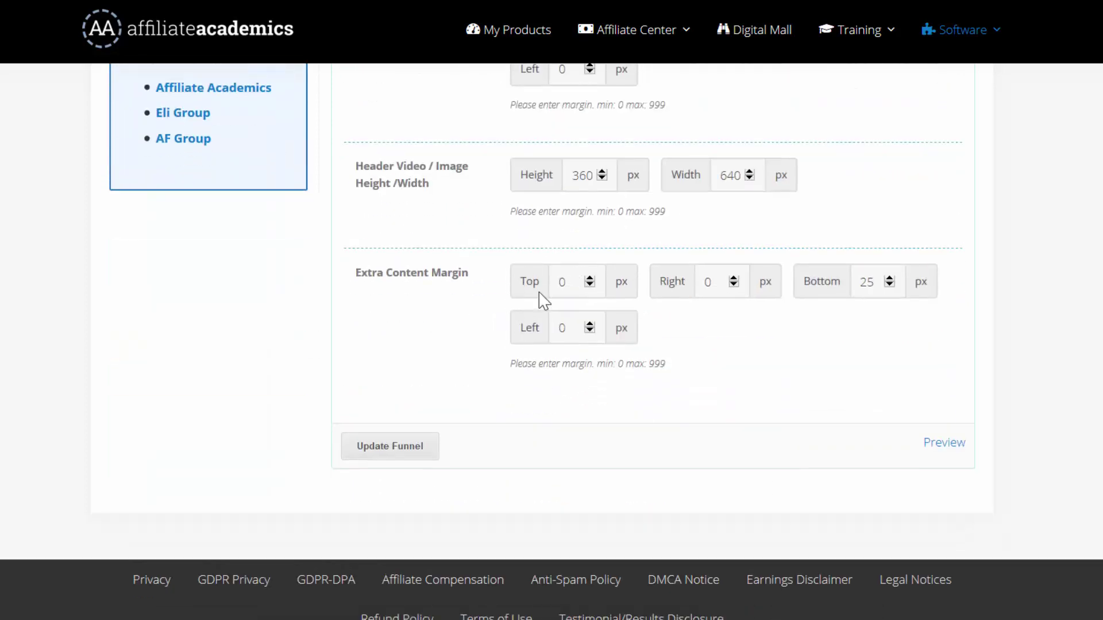
pyautogui.scroll(15, 676, 390)
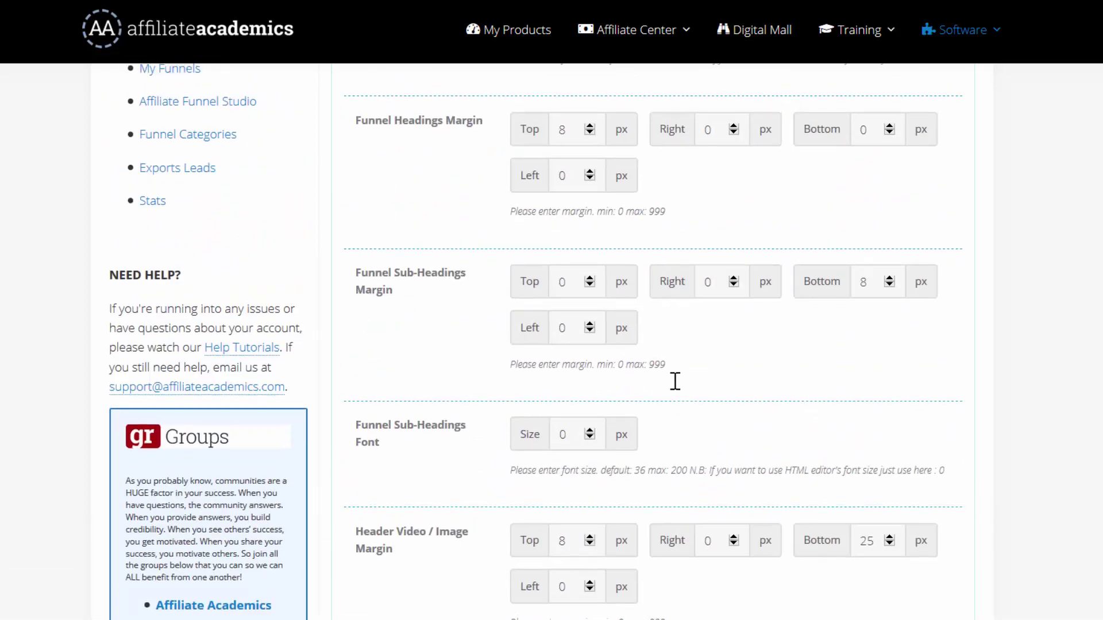
pyautogui.scroll(-3, 663, 386)
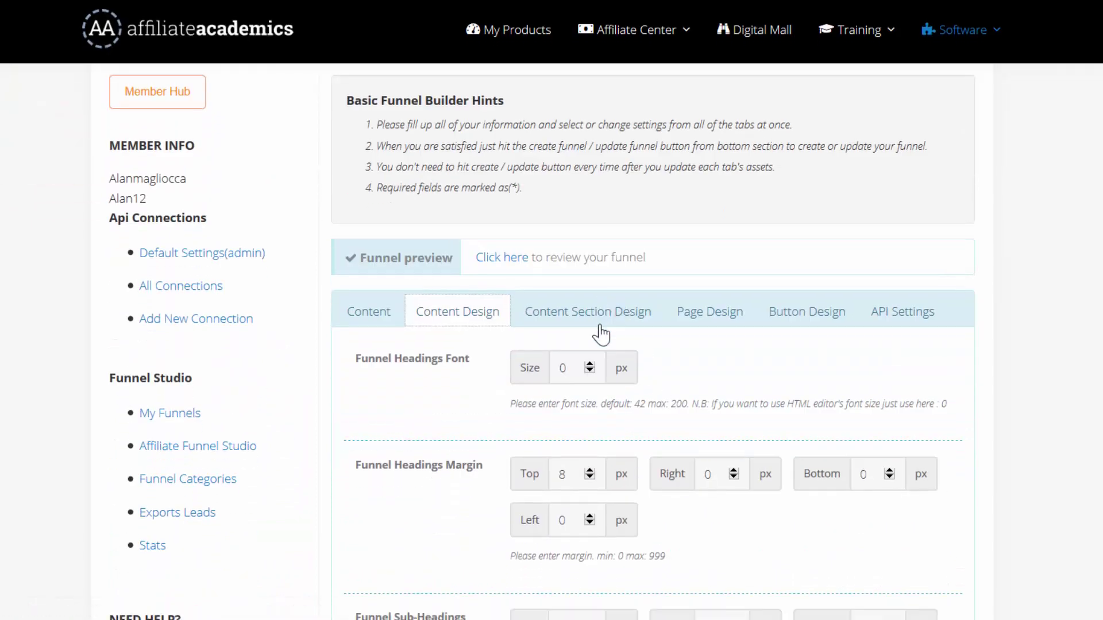
# Open the content section design settings, then dismiss the exit pop-up on the funnel preview page.
pyautogui.click(595, 313)
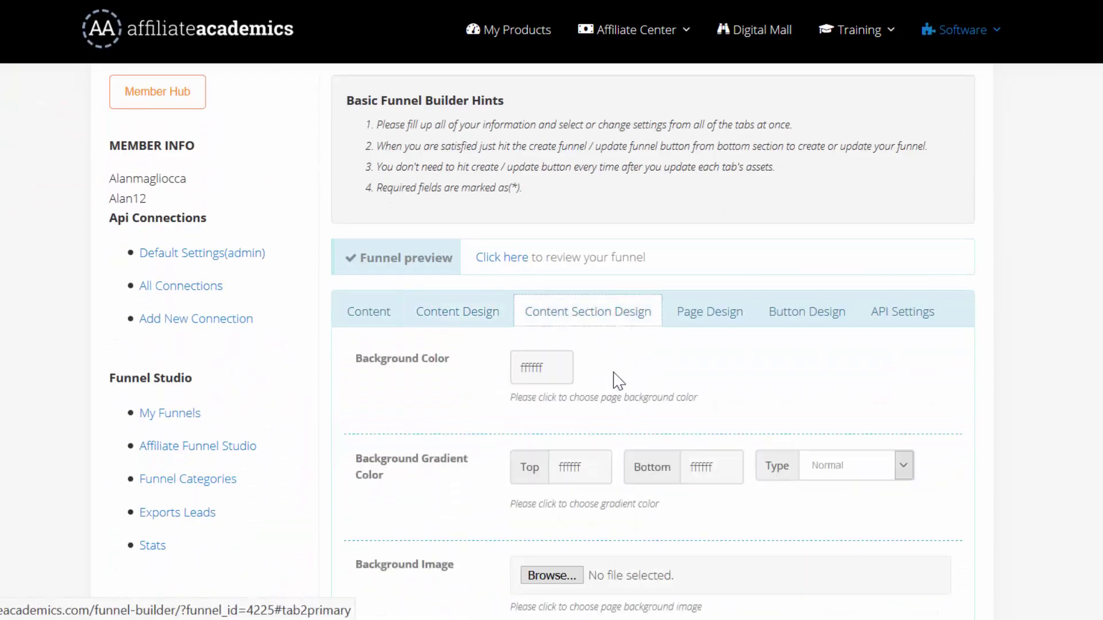
pyautogui.scroll(-2, 651, 382)
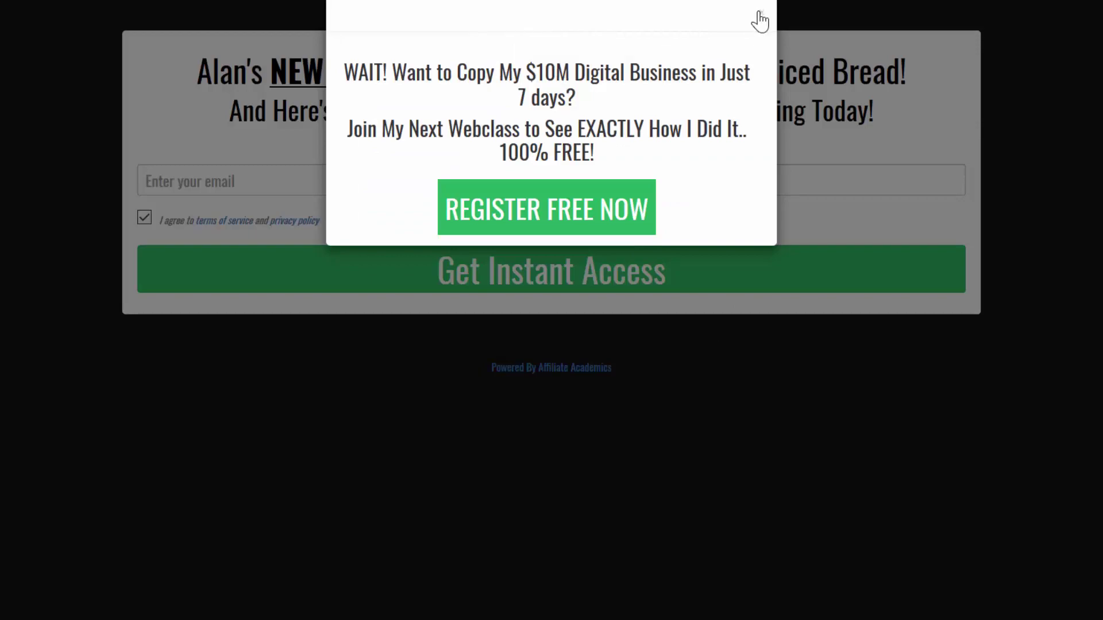
pyautogui.click(760, 12)
pyautogui.click(760, 13)
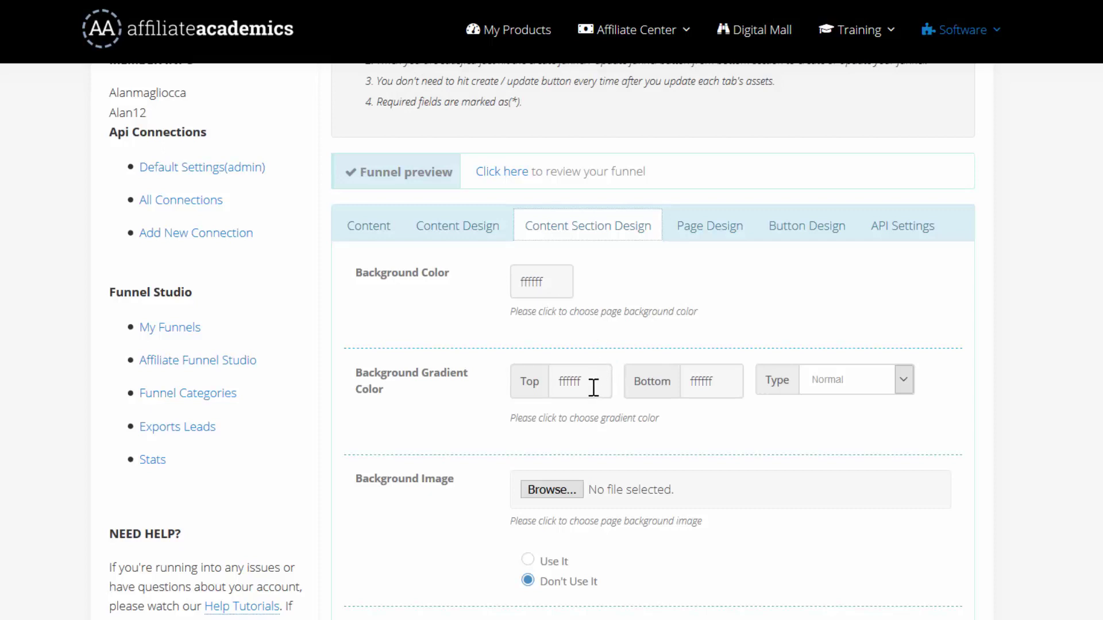
# Set the content section's background gradient to 1f48ff for the top color and 160e63 for the bottom color.
pyautogui.click(595, 387)
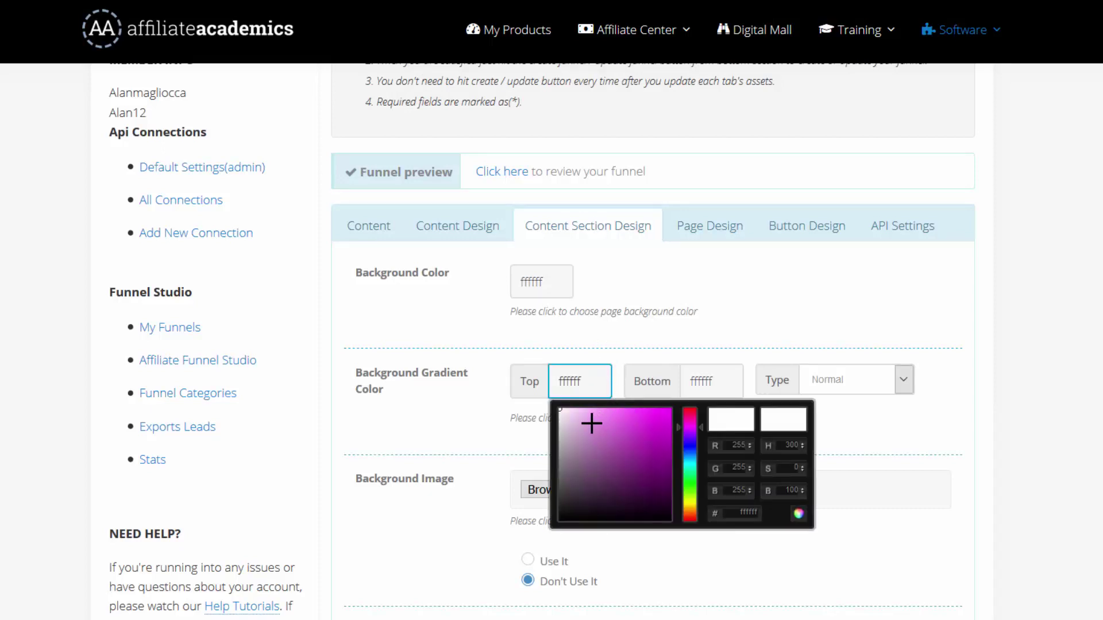
pyautogui.moveTo(584, 436); pyautogui.dragTo(659, 406)
pyautogui.click(689, 450)
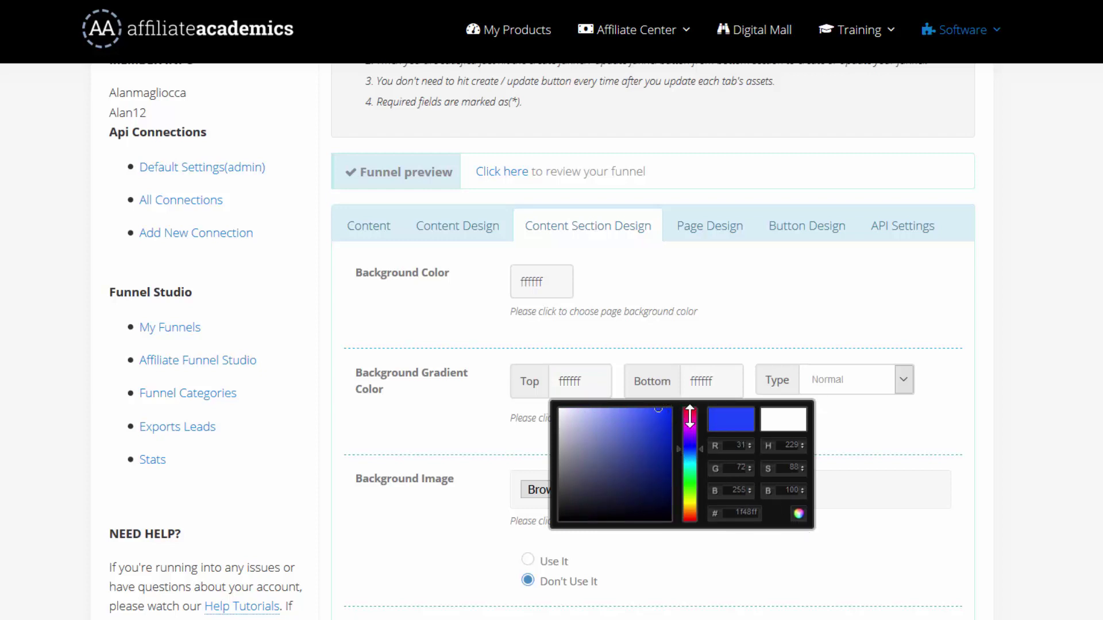
pyautogui.click(799, 514)
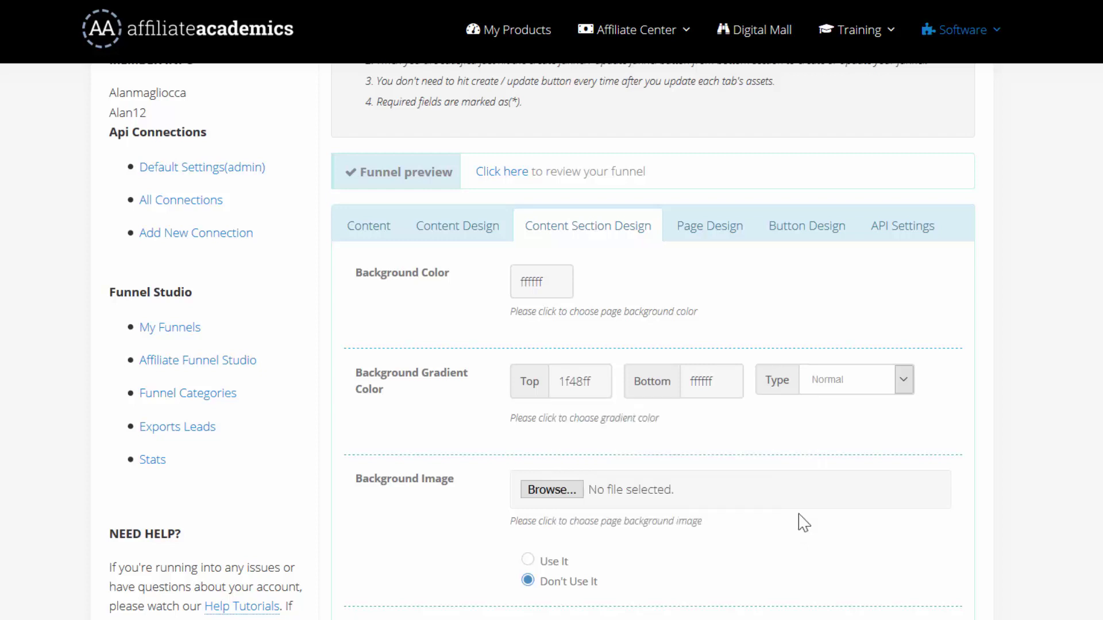
pyautogui.click(710, 382)
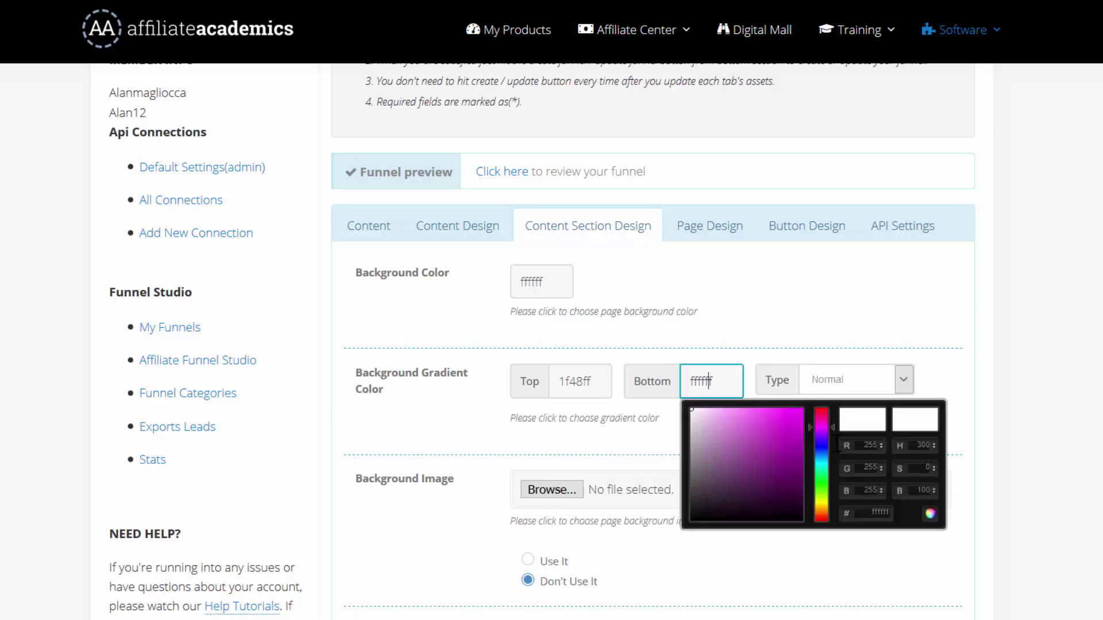
pyautogui.moveTo(833, 437); pyautogui.dragTo(835, 444)
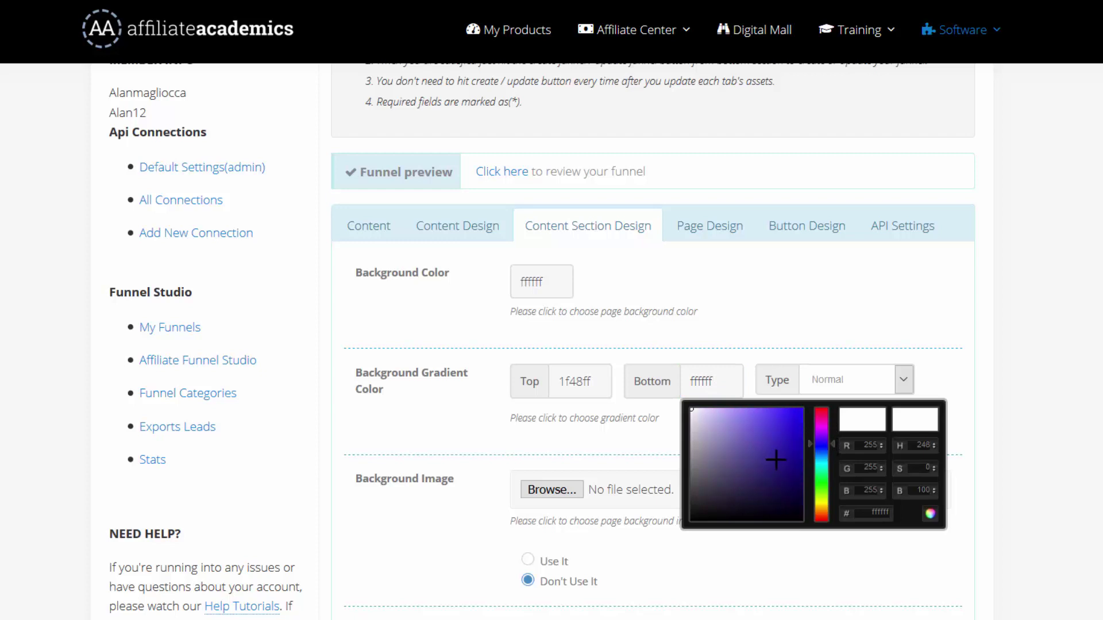
pyautogui.moveTo(780, 466); pyautogui.dragTo(793, 481)
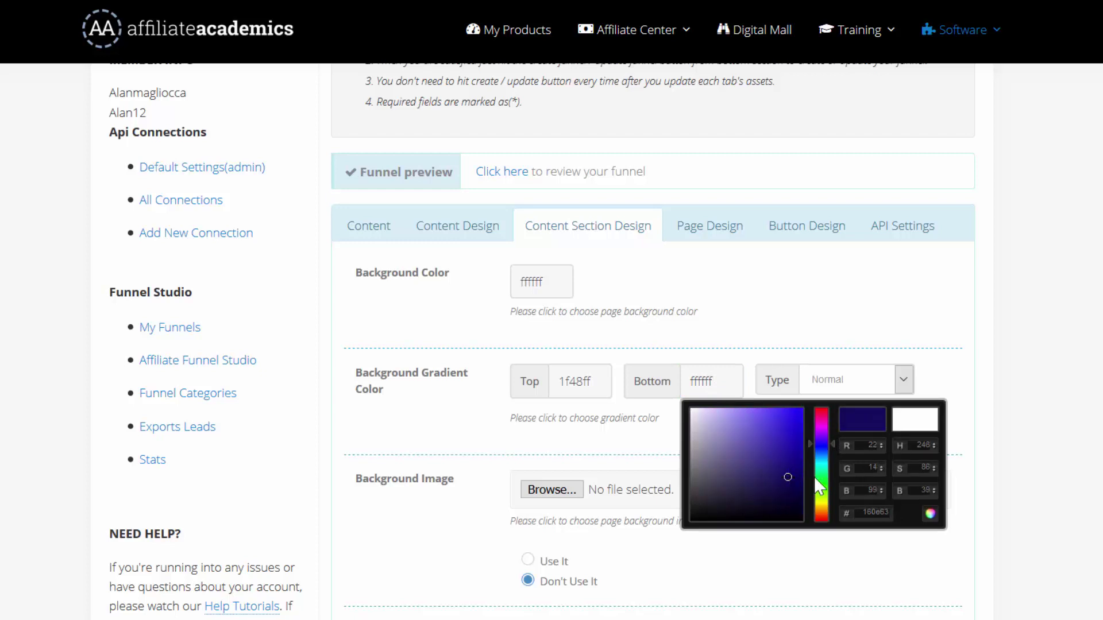
pyautogui.click(928, 514)
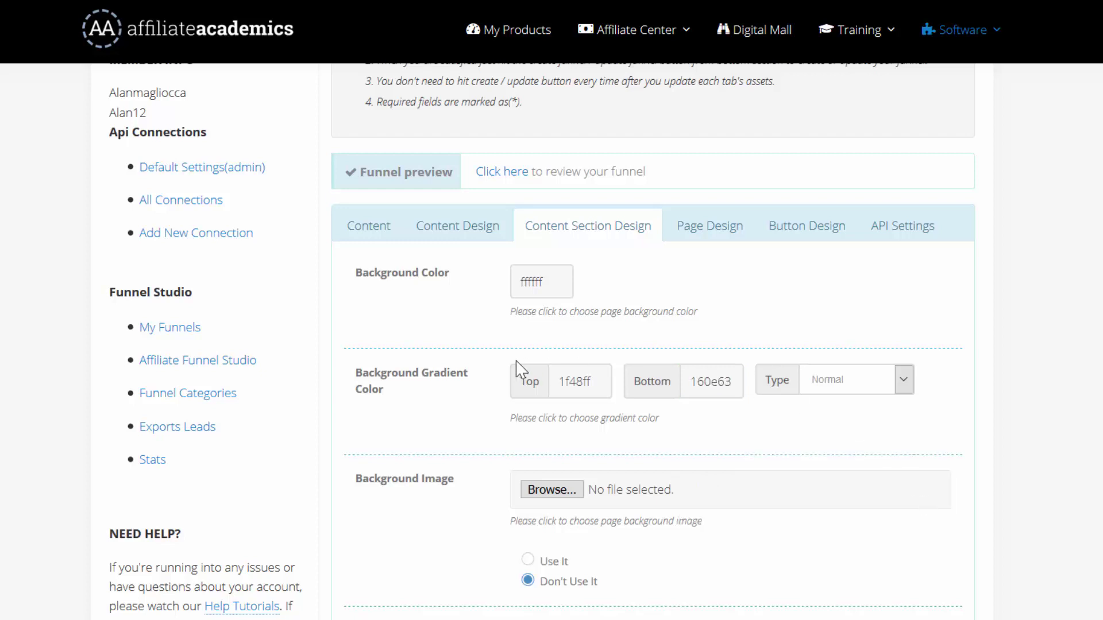
# Update the funnel and check its preview page, dismissing the exit pop-up.
pyautogui.scroll(-5, 469, 298)
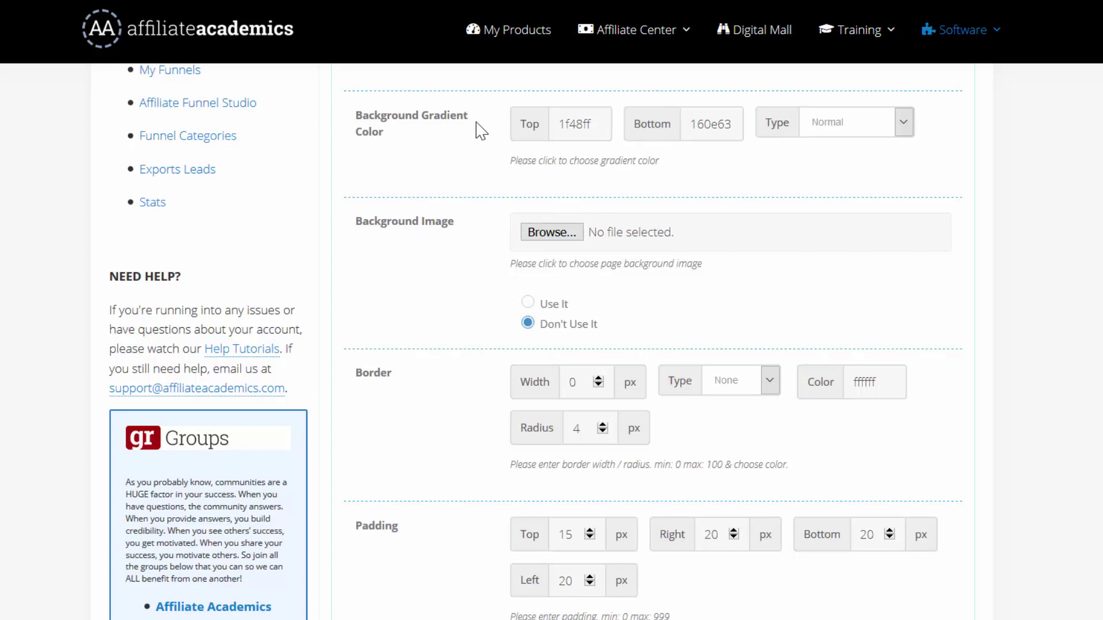
pyautogui.scroll(-7, 445, 229)
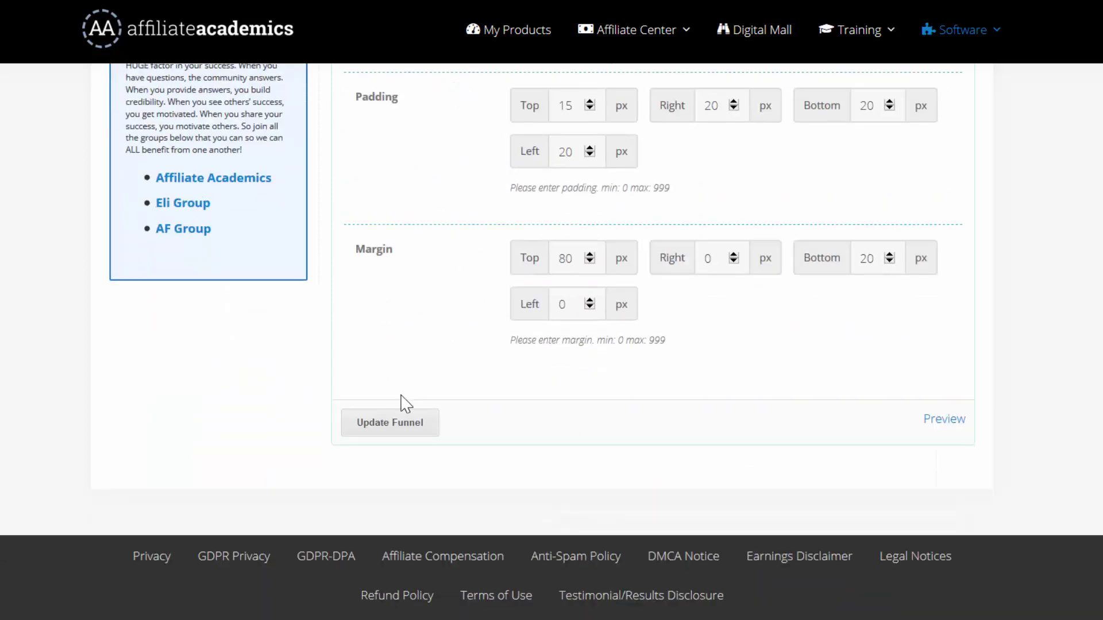
pyautogui.click(392, 427)
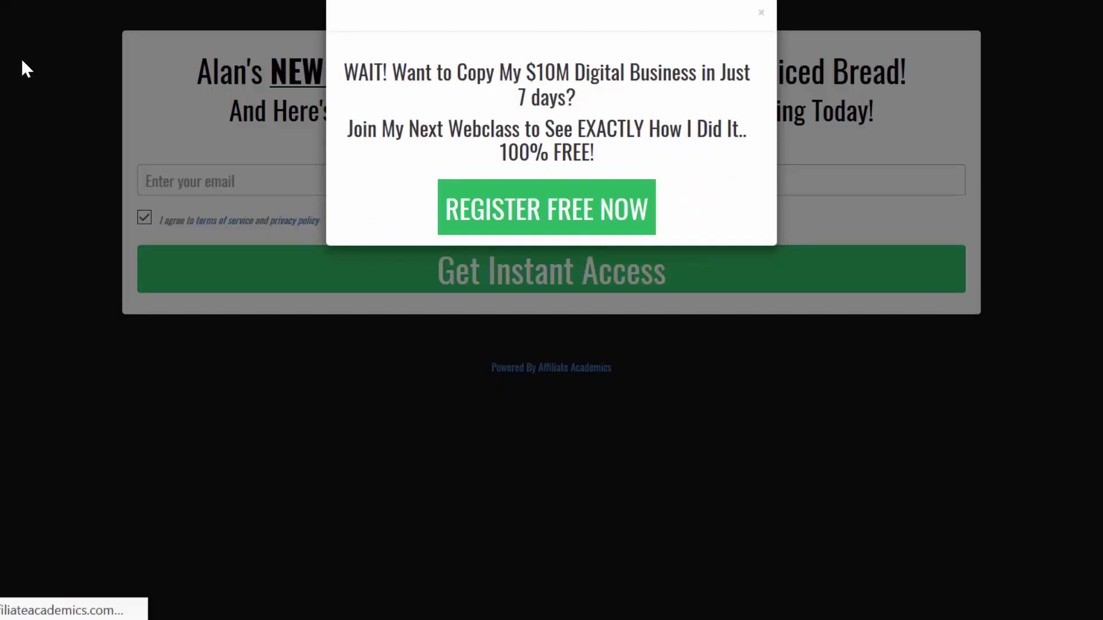
pyautogui.click(115, 287)
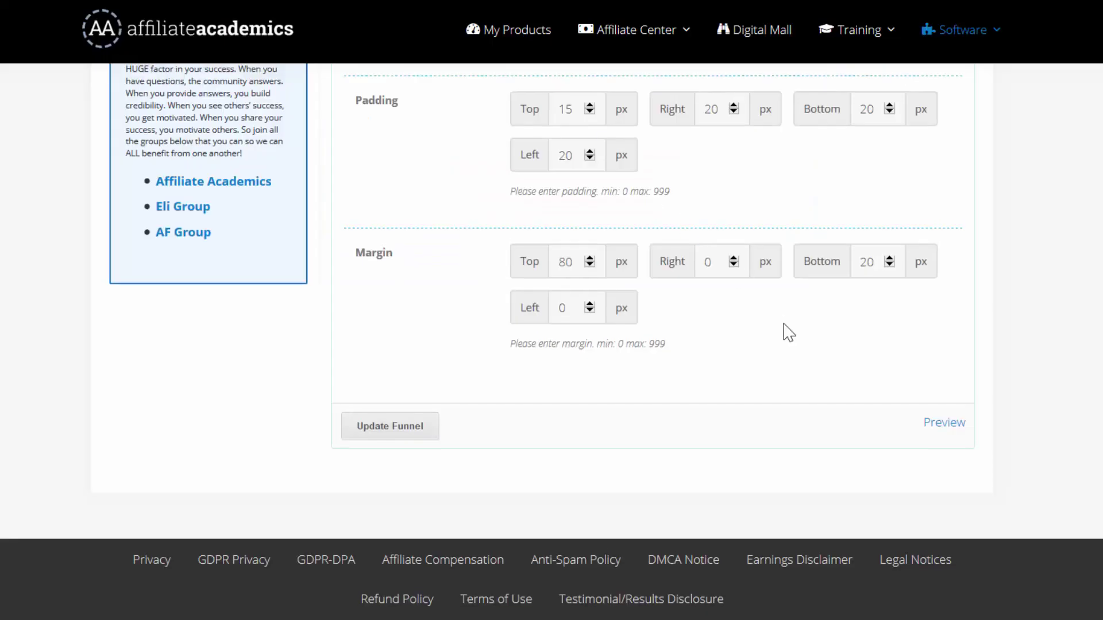
# Try to change the content section's top background gradient color to white.
pyautogui.scroll(9, 788, 332)
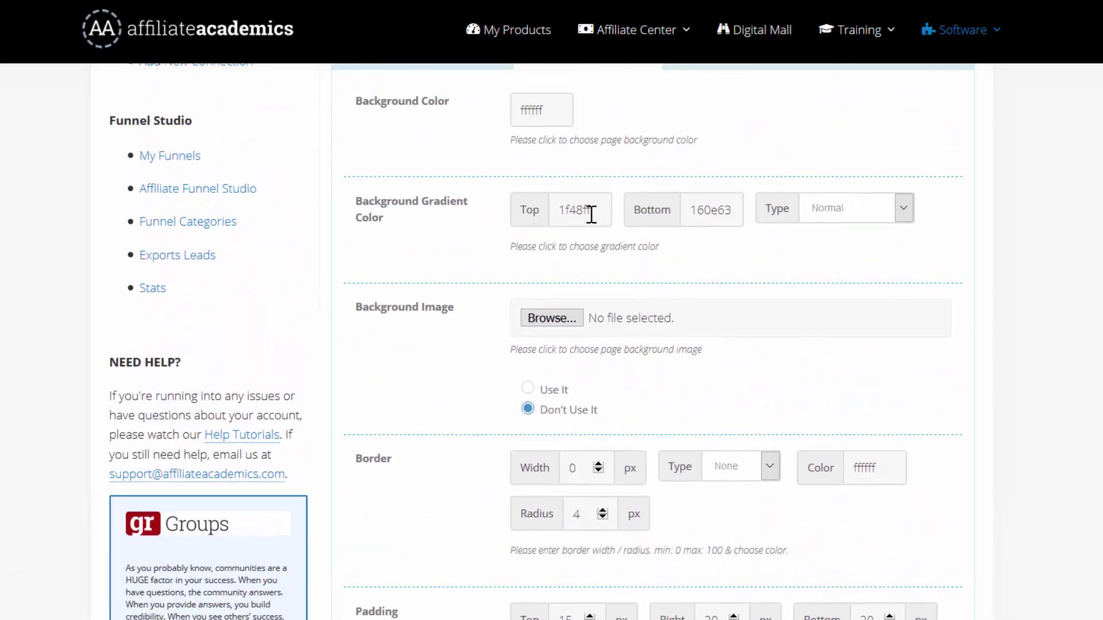
pyautogui.scroll(2, 598, 271)
pyautogui.click(593, 297)
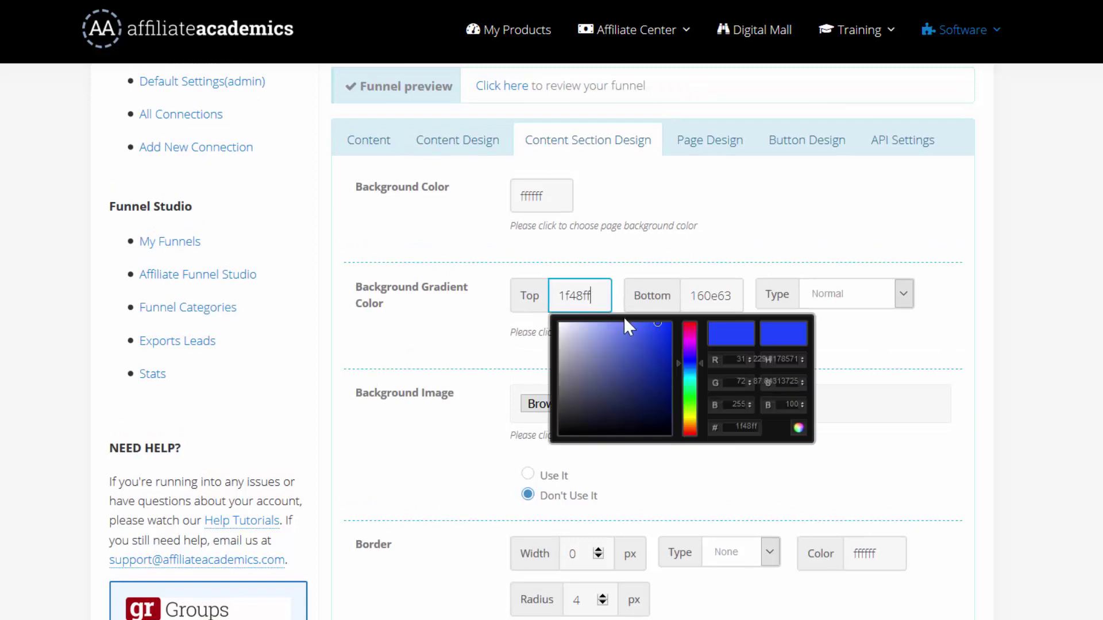
pyautogui.moveTo(655, 325); pyautogui.dragTo(497, 287)
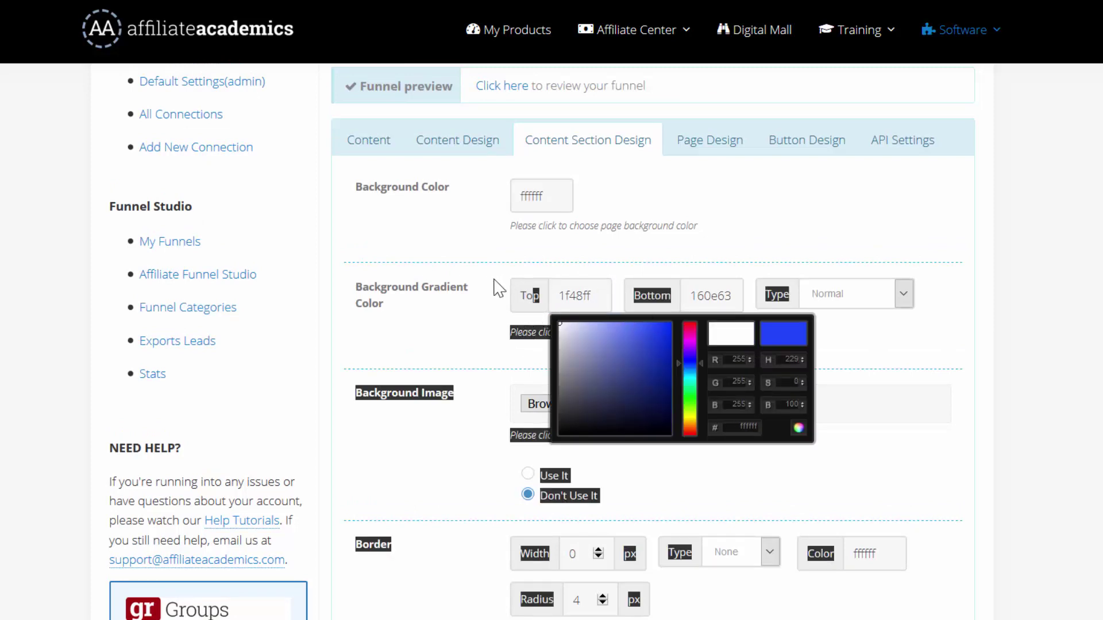
pyautogui.click(489, 289)
# Set the bottom and top background gradient colors of the content section to ffffff.
pyautogui.click(699, 290)
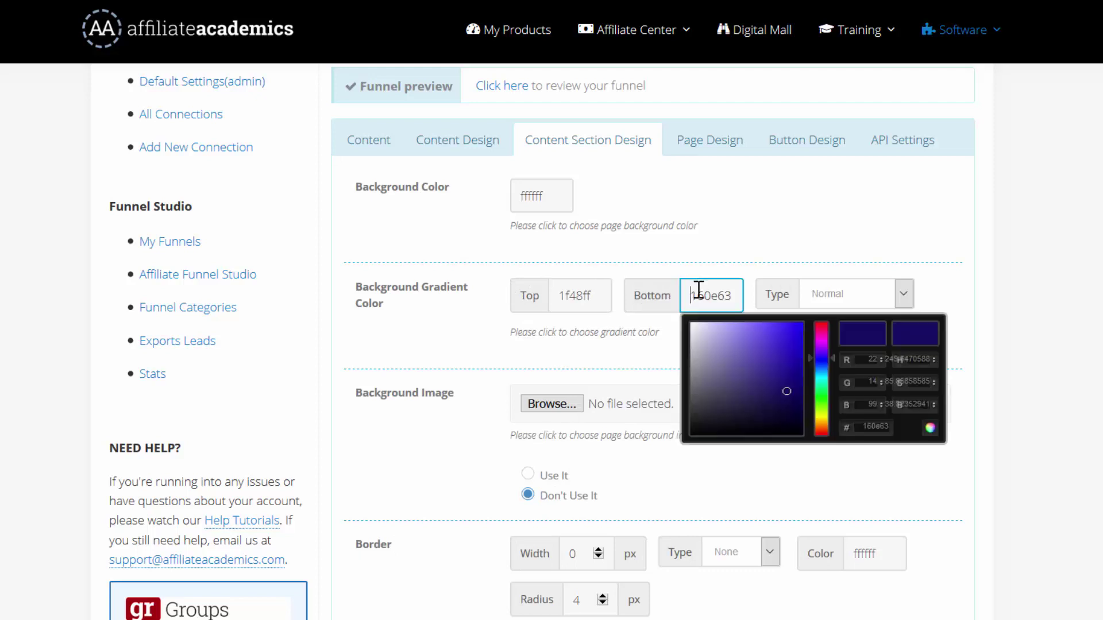
pyautogui.click(699, 321)
pyautogui.click(928, 423)
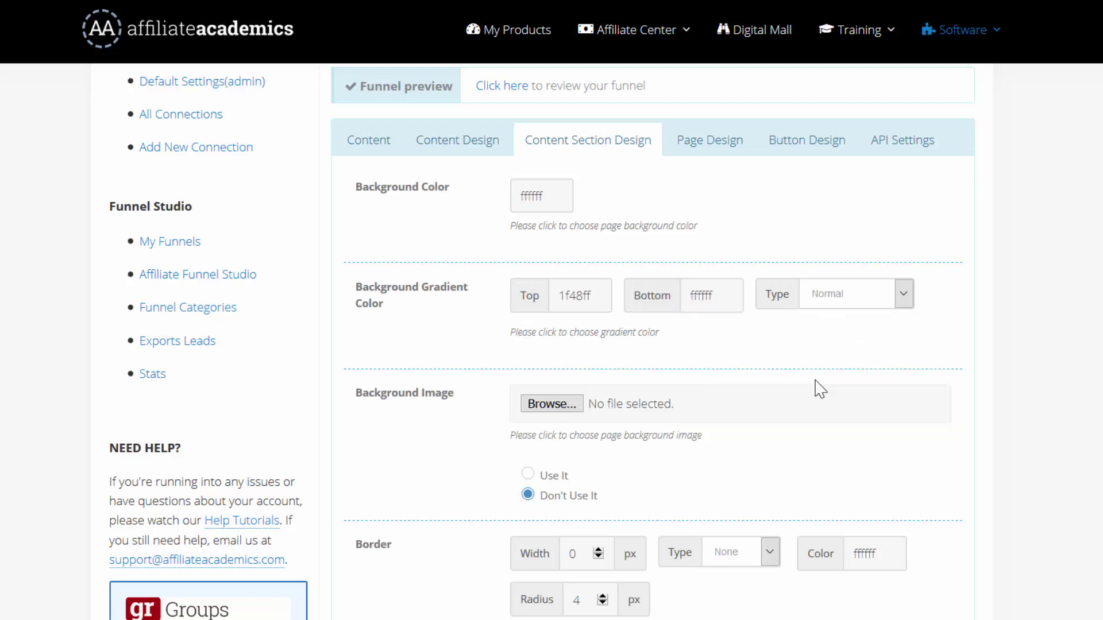
pyautogui.click(593, 297)
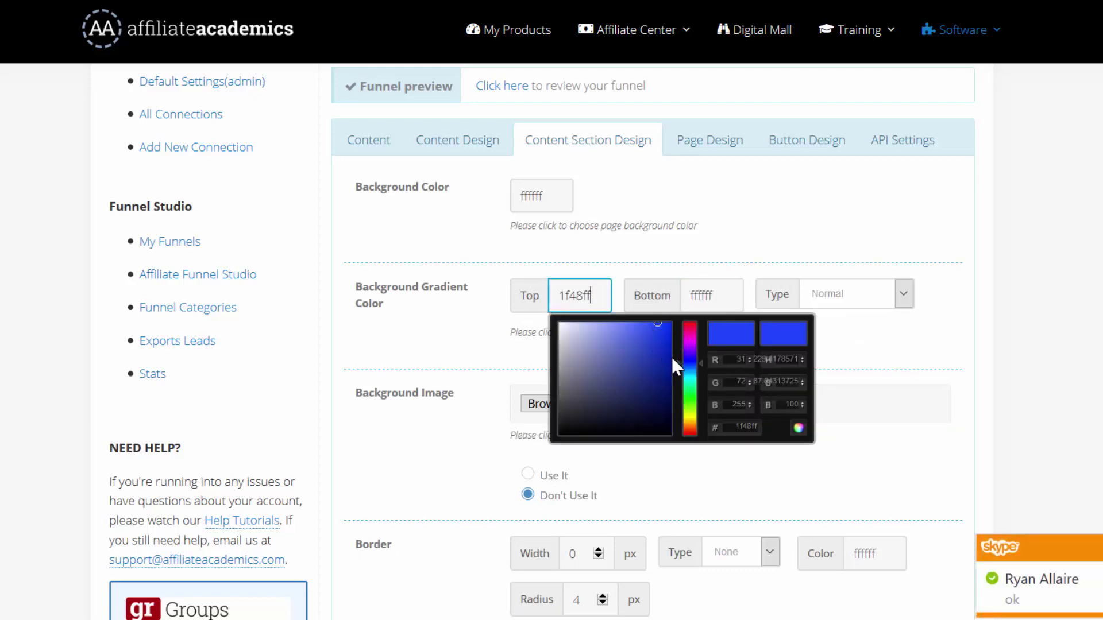
pyautogui.click(578, 332)
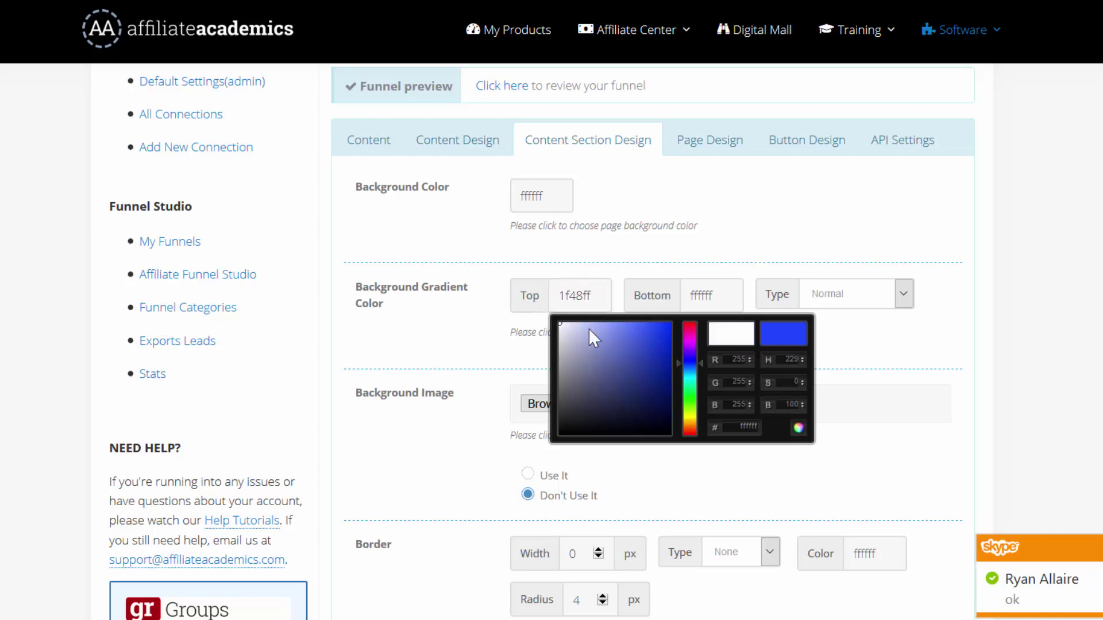
pyautogui.click(790, 425)
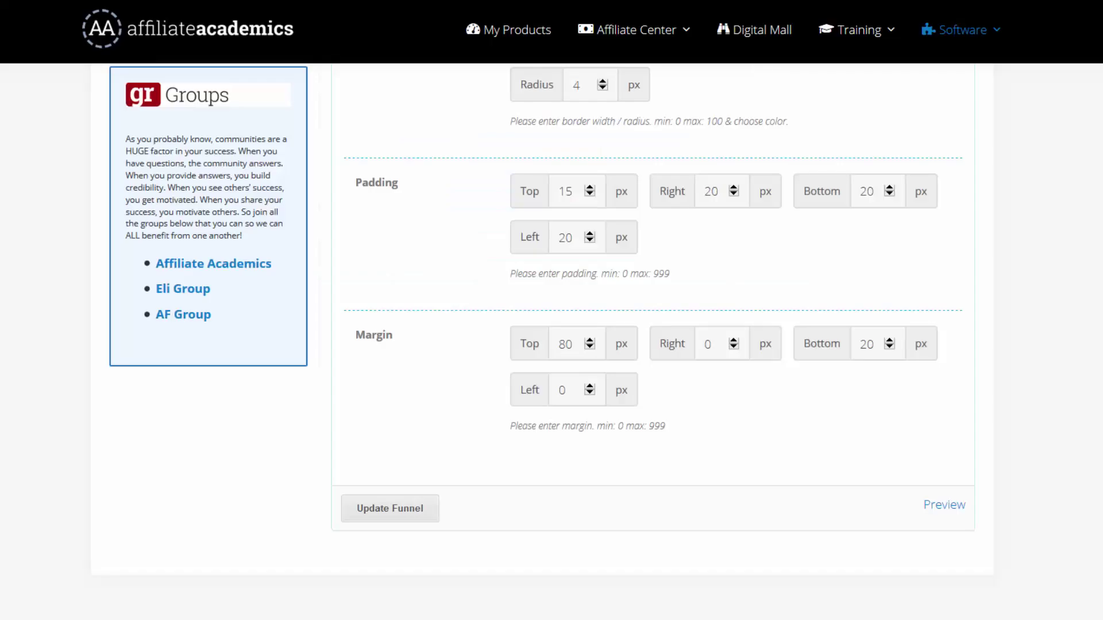
pyautogui.scroll(5, 688, 283)
pyautogui.scroll(8, 688, 283)
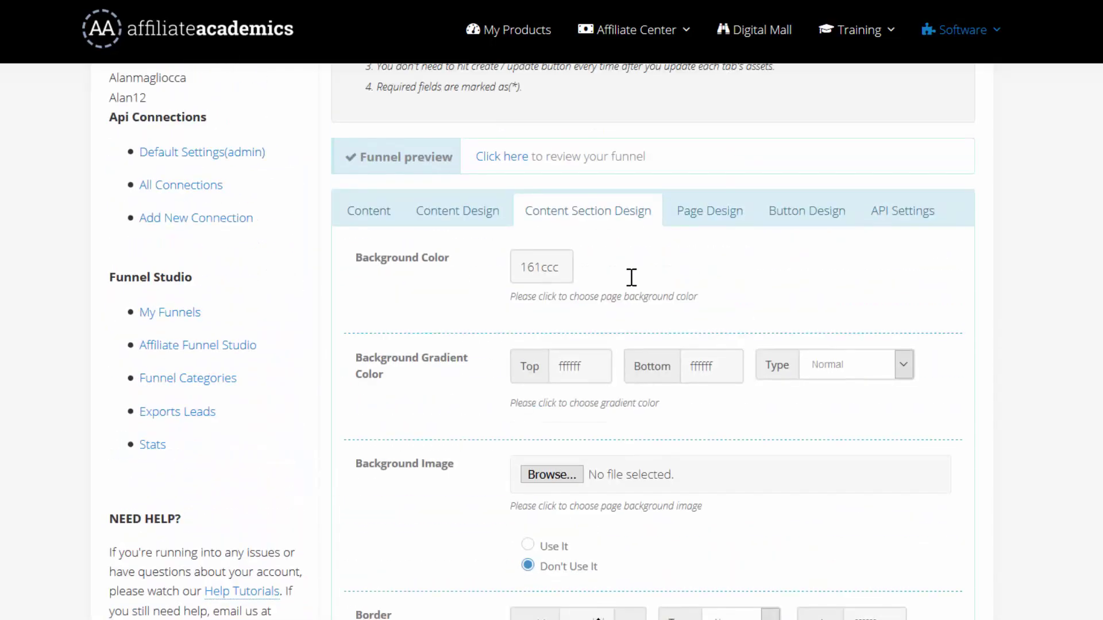
pyautogui.click(551, 372)
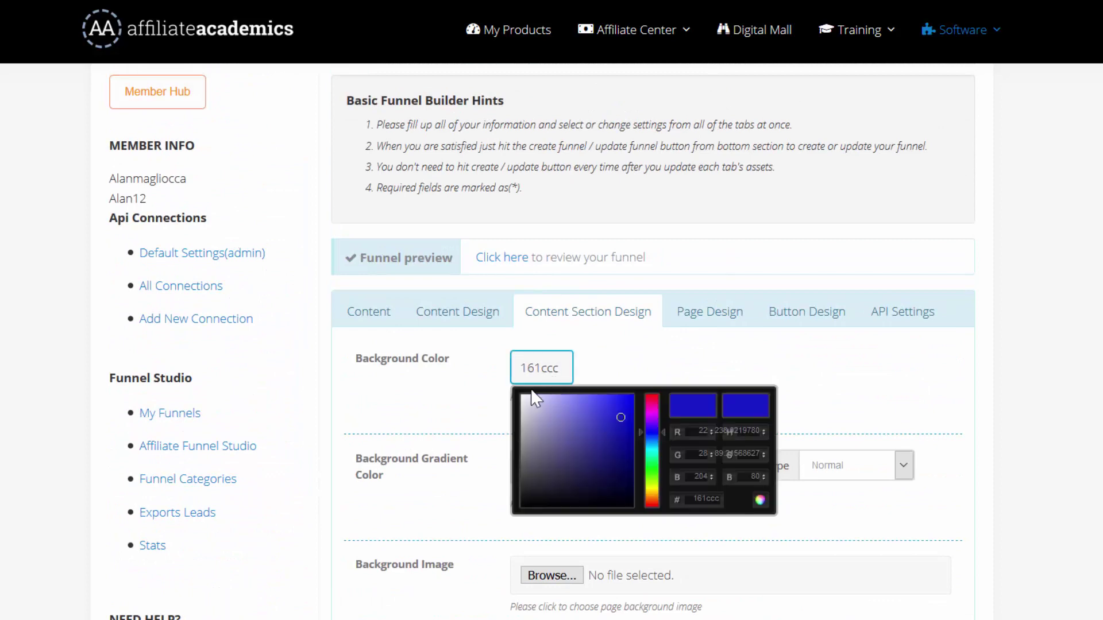
pyautogui.click(492, 388)
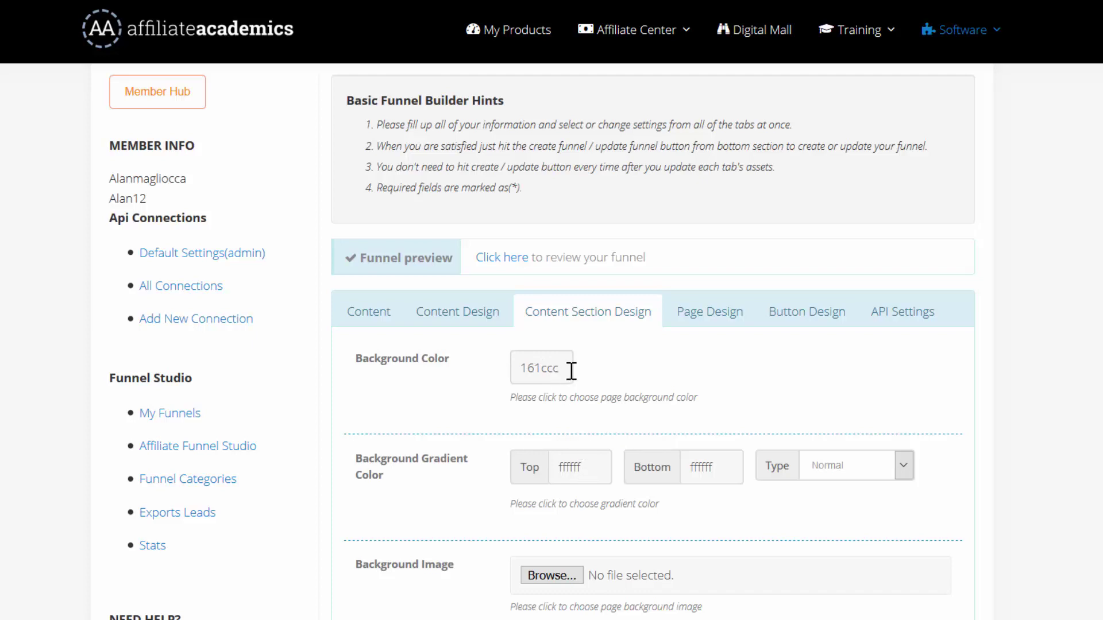
# Set the background color in the page design settings to 152cad.
pyautogui.click(709, 312)
pyautogui.scroll(-3, 666, 356)
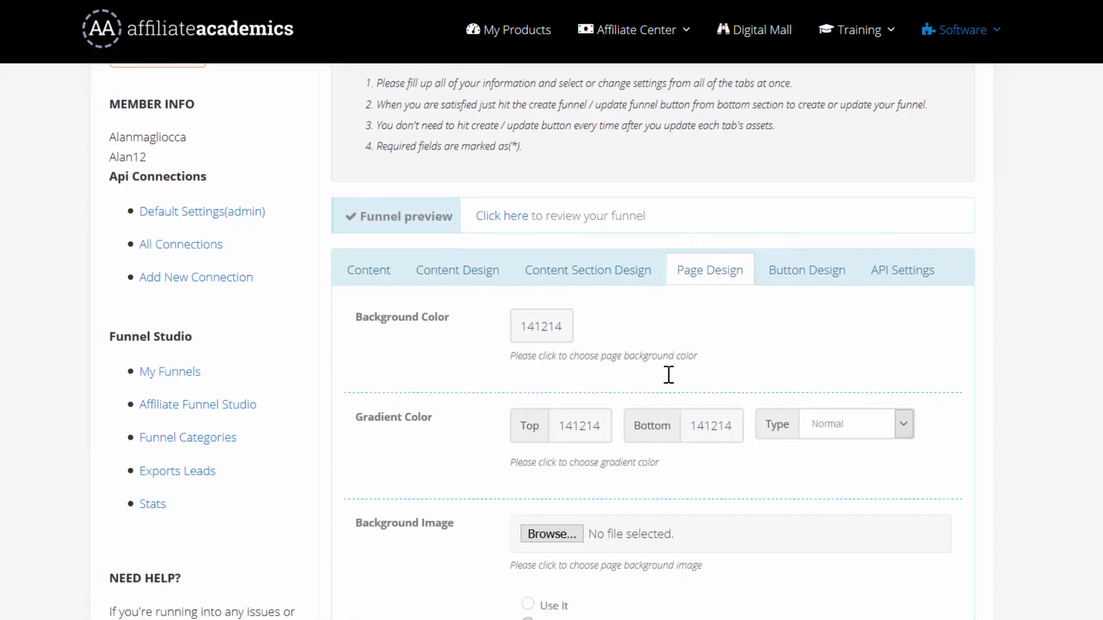
pyautogui.click(550, 282)
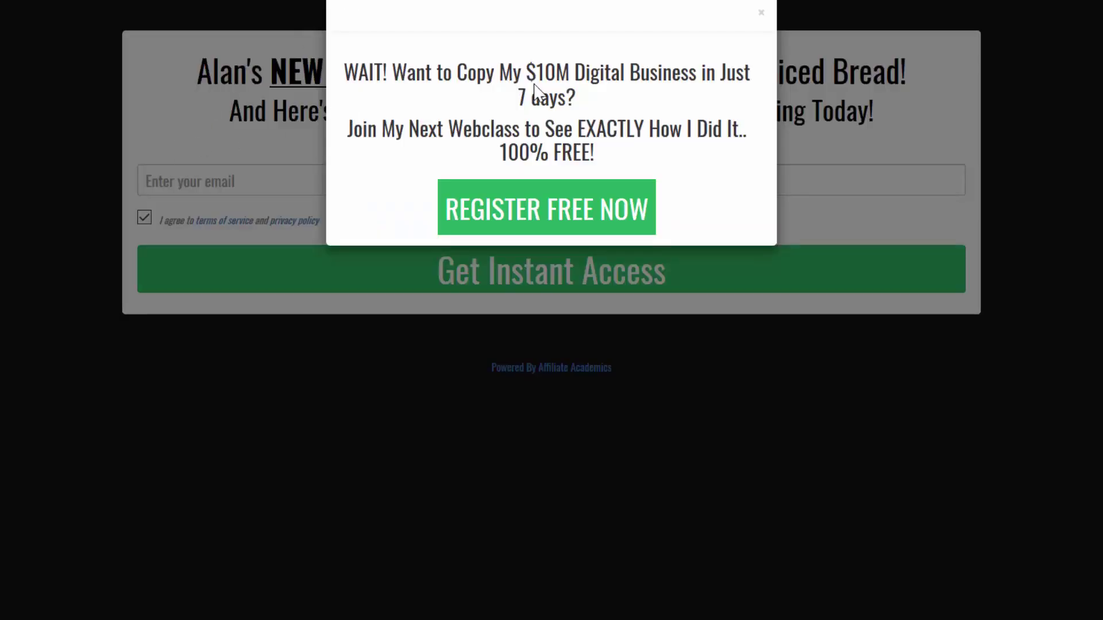
pyautogui.click(761, 10)
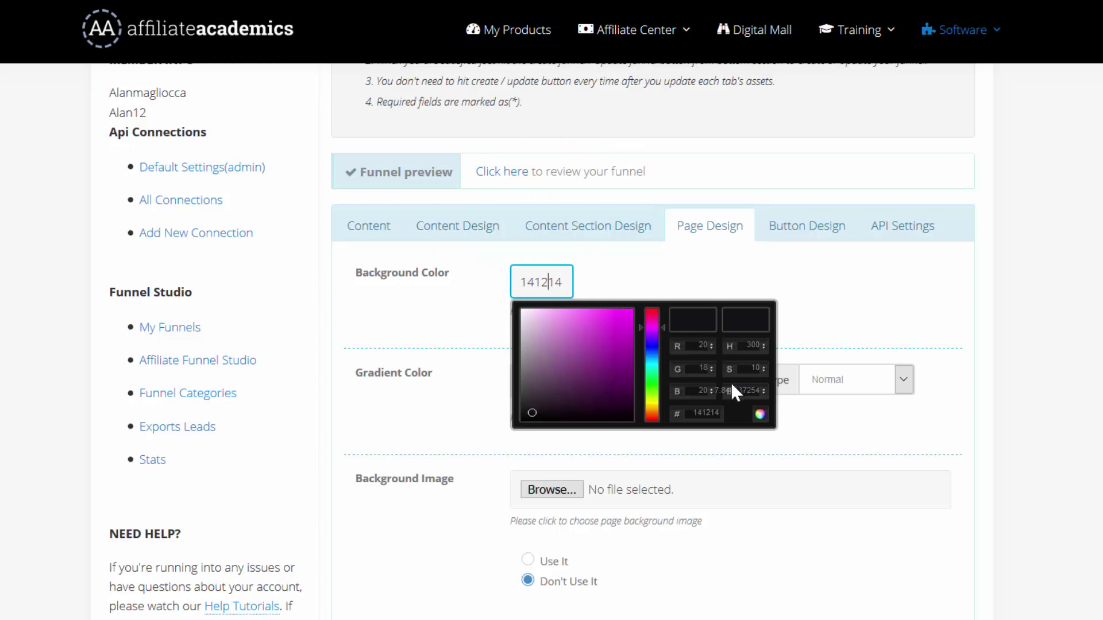
pyautogui.click(658, 348)
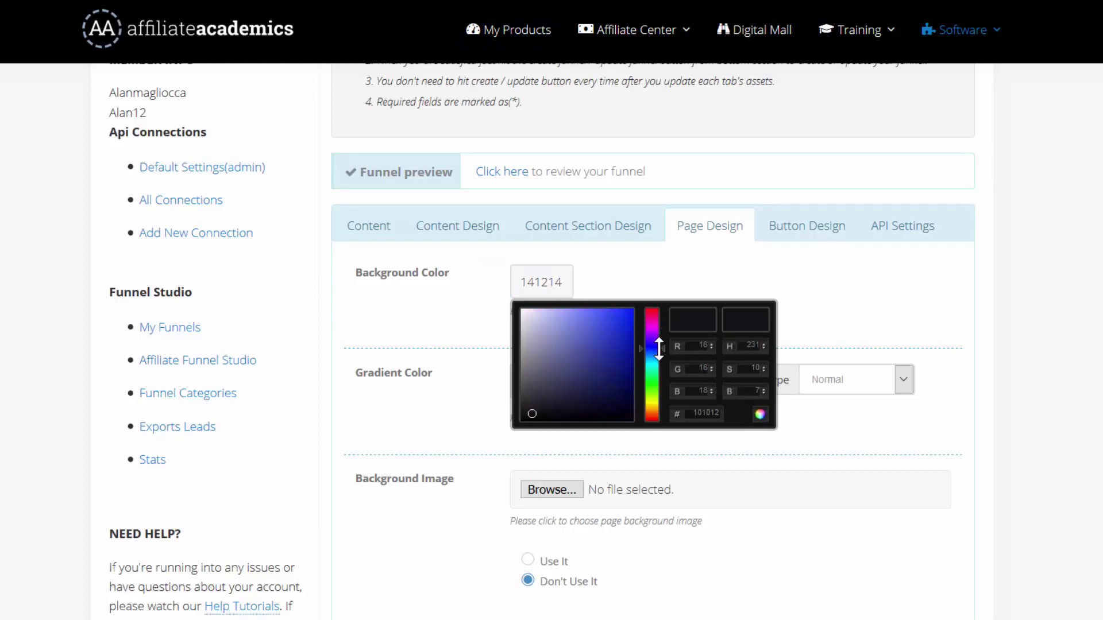
pyautogui.click(620, 345)
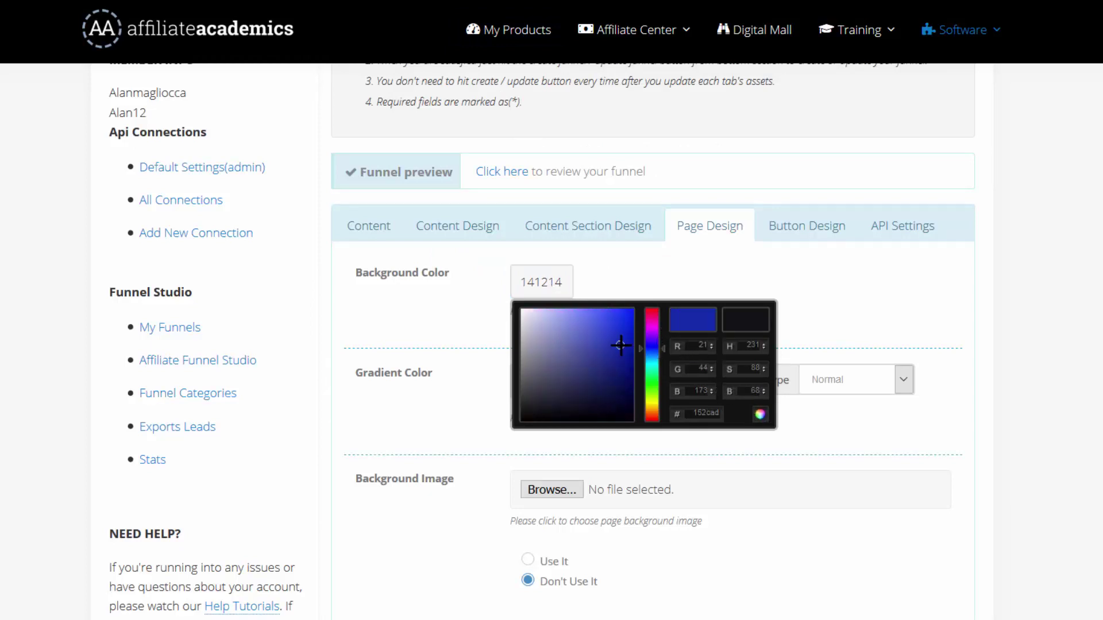
pyautogui.click(761, 415)
# Update the funnel and check the new page background in the preview, dismissing the exit pop-up.
pyautogui.scroll(-6, 450, 347)
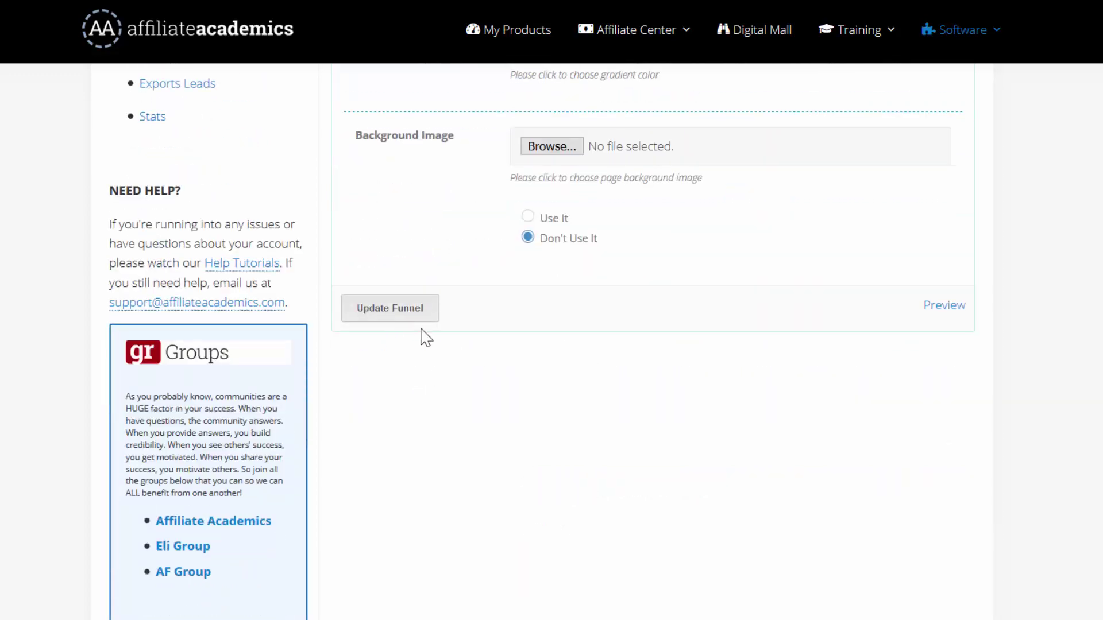
pyautogui.click(402, 317)
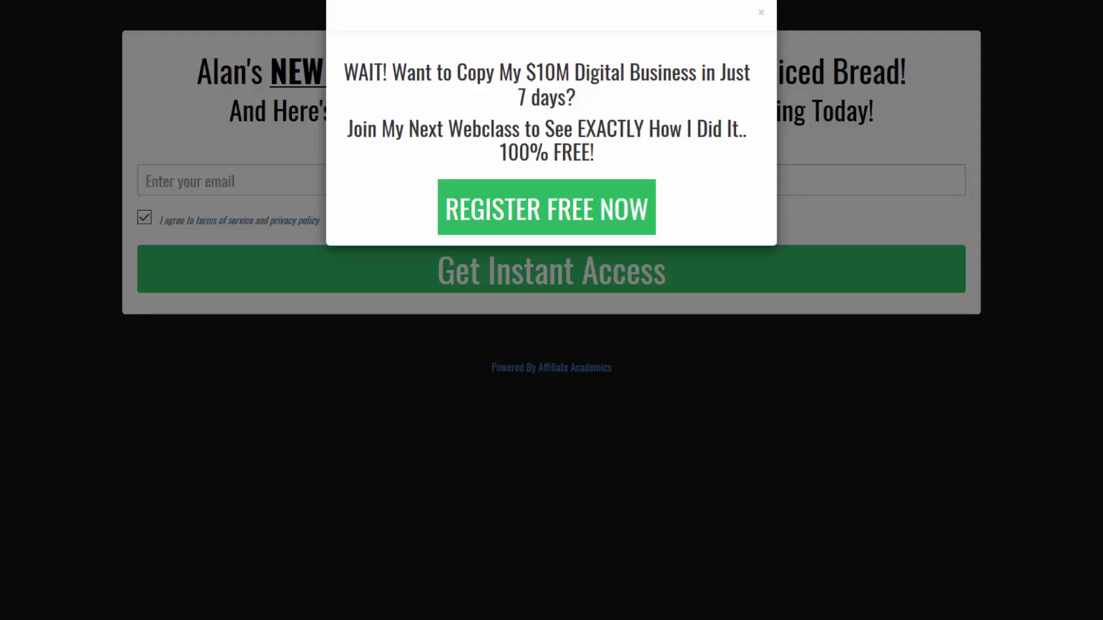
pyautogui.click(486, 307)
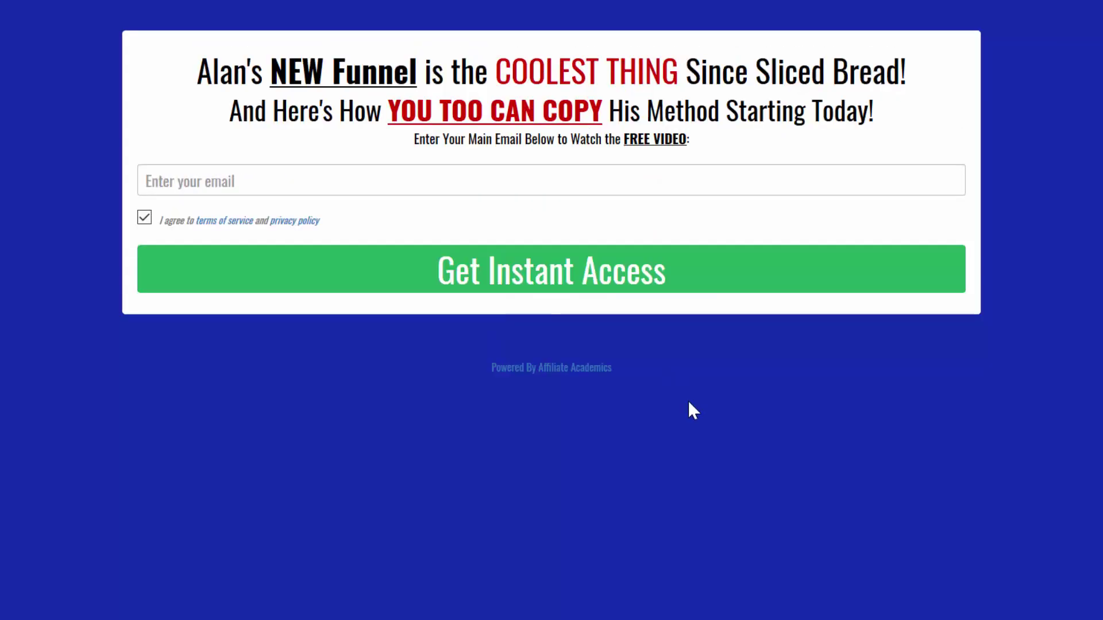
pyautogui.click(384, 290)
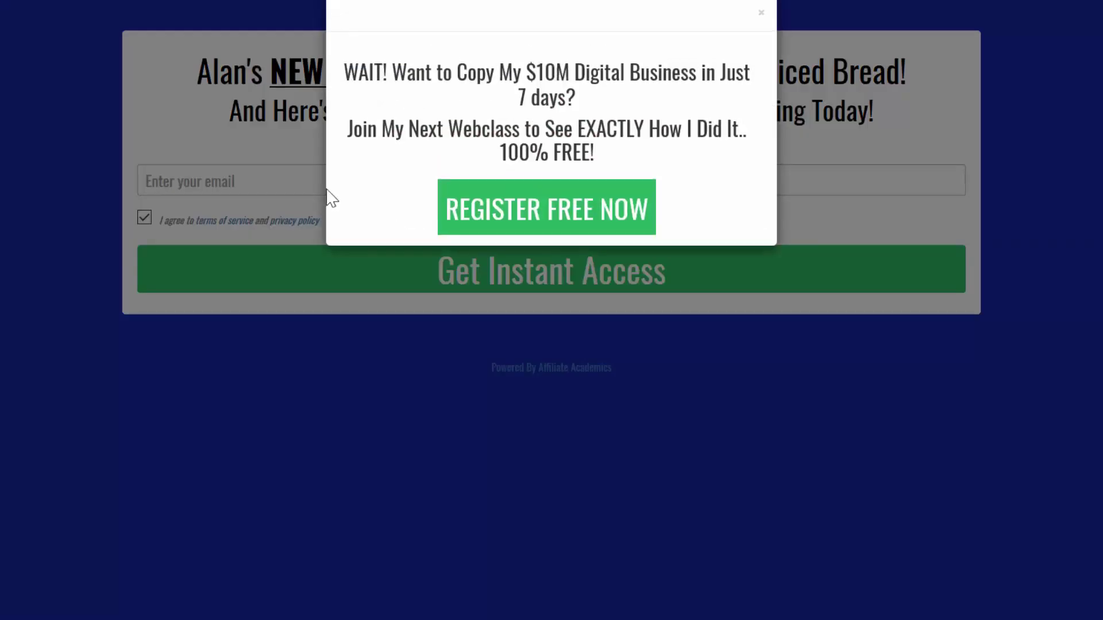
pyautogui.click(762, 11)
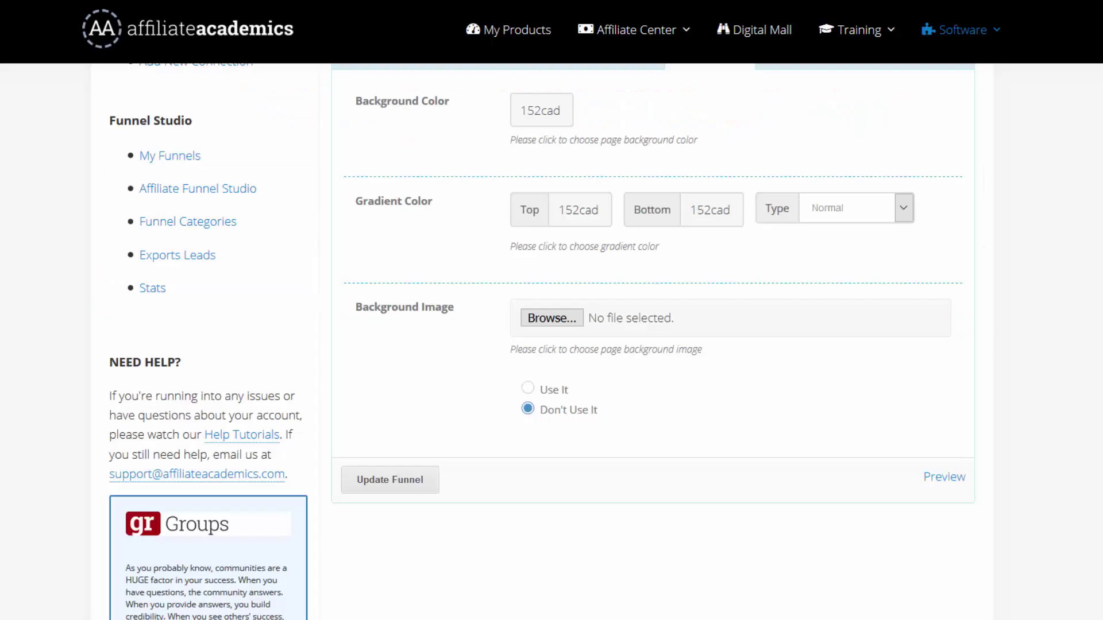
# Try to change the page's top gradient color to 1033e0.
pyautogui.scroll(3, 582, 215)
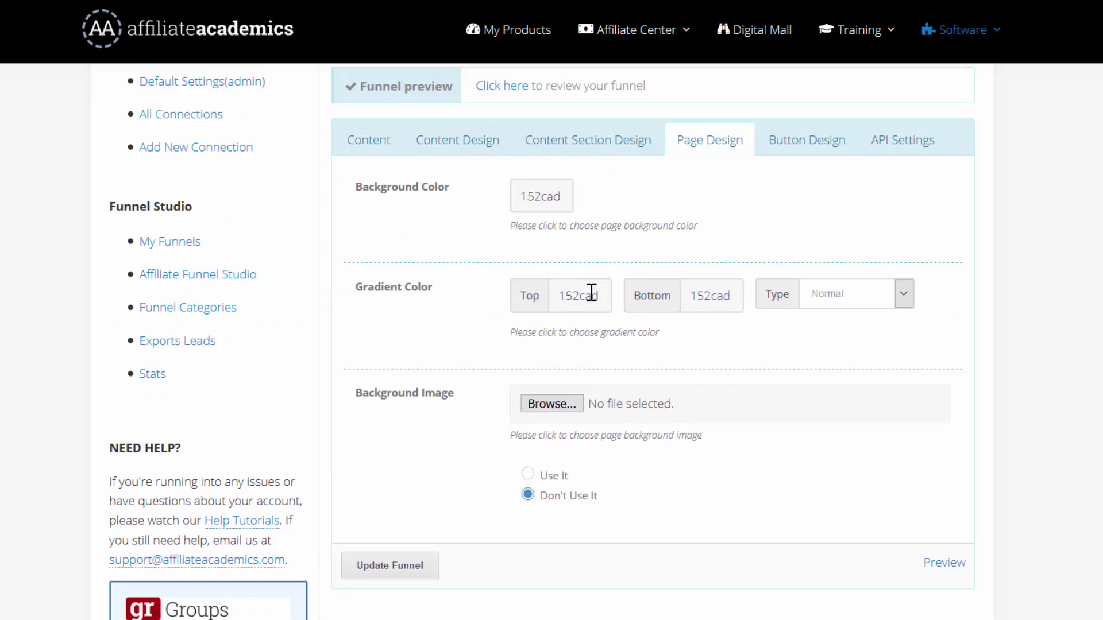
pyautogui.click(591, 293)
pyautogui.moveTo(658, 359); pyautogui.dragTo(659, 334)
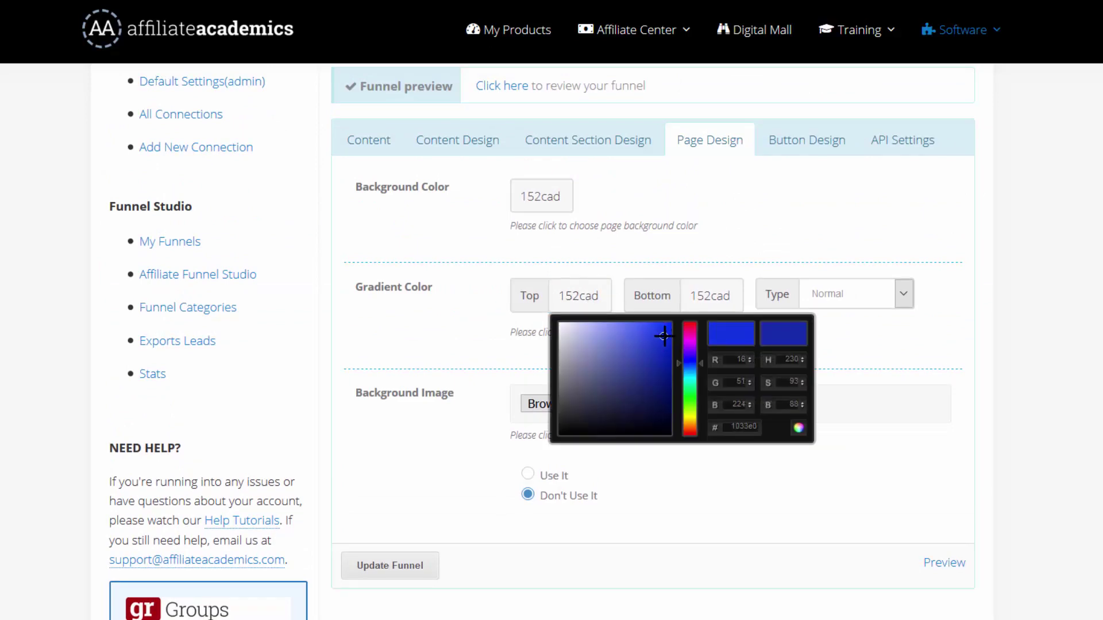
pyautogui.click(718, 294)
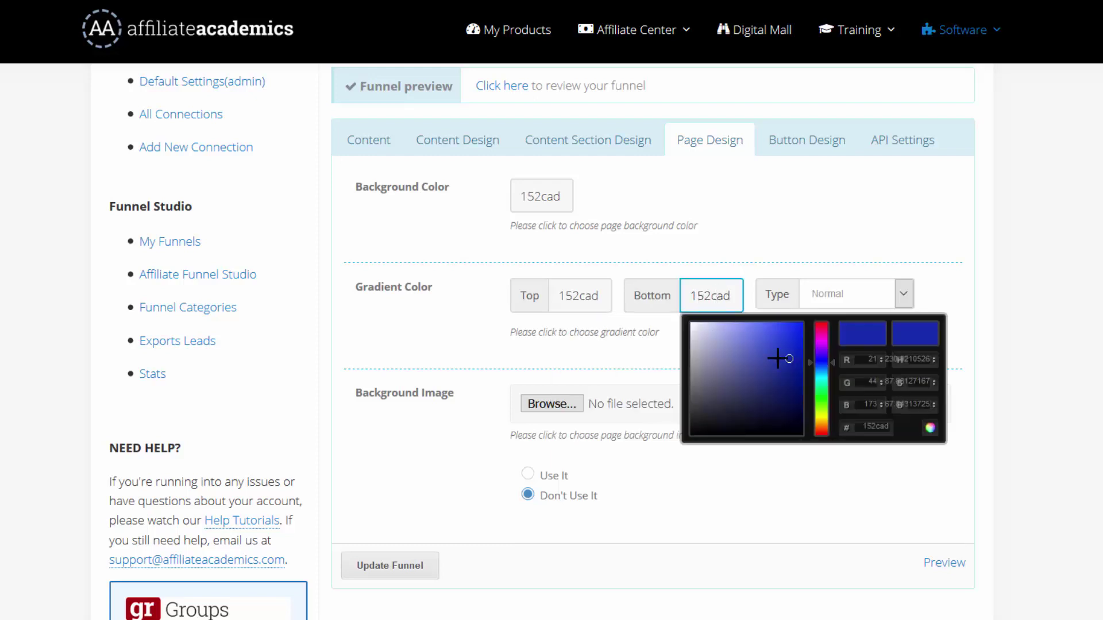
# Set the page's gradient to 1938d1 for the top color and 0e1c63 for the bottom color.
pyautogui.click(580, 294)
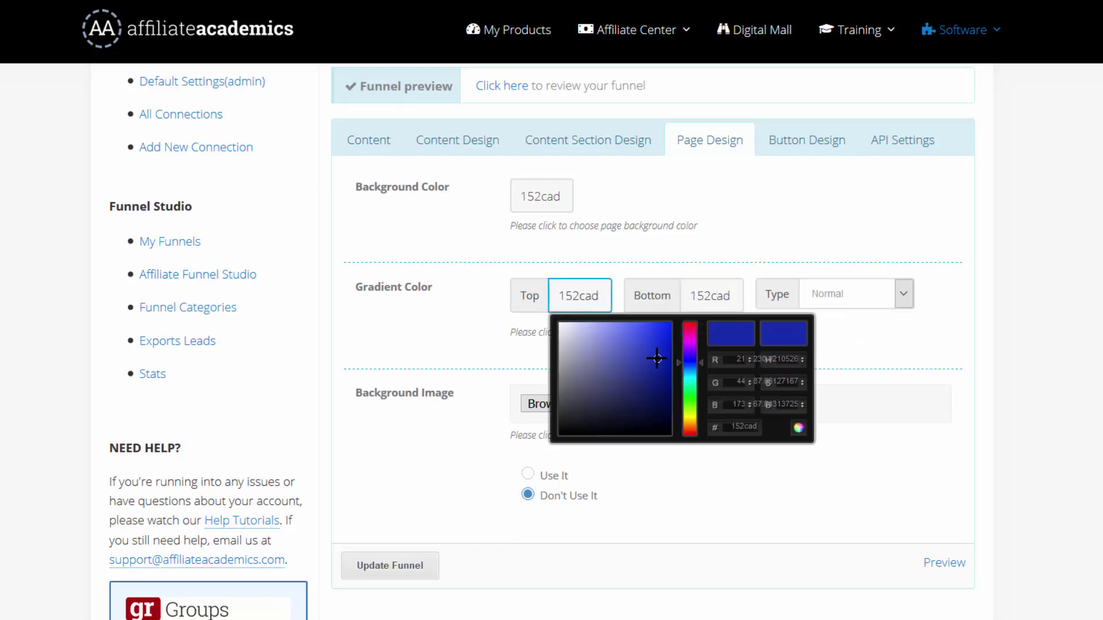
pyautogui.moveTo(657, 359); pyautogui.dragTo(658, 345)
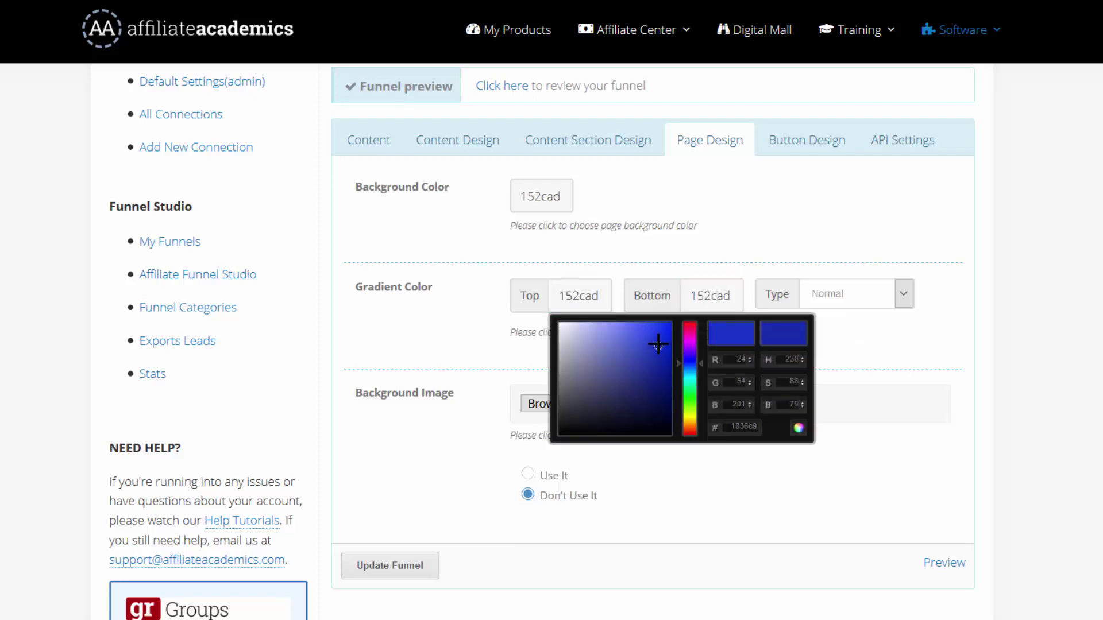
pyautogui.click(800, 430)
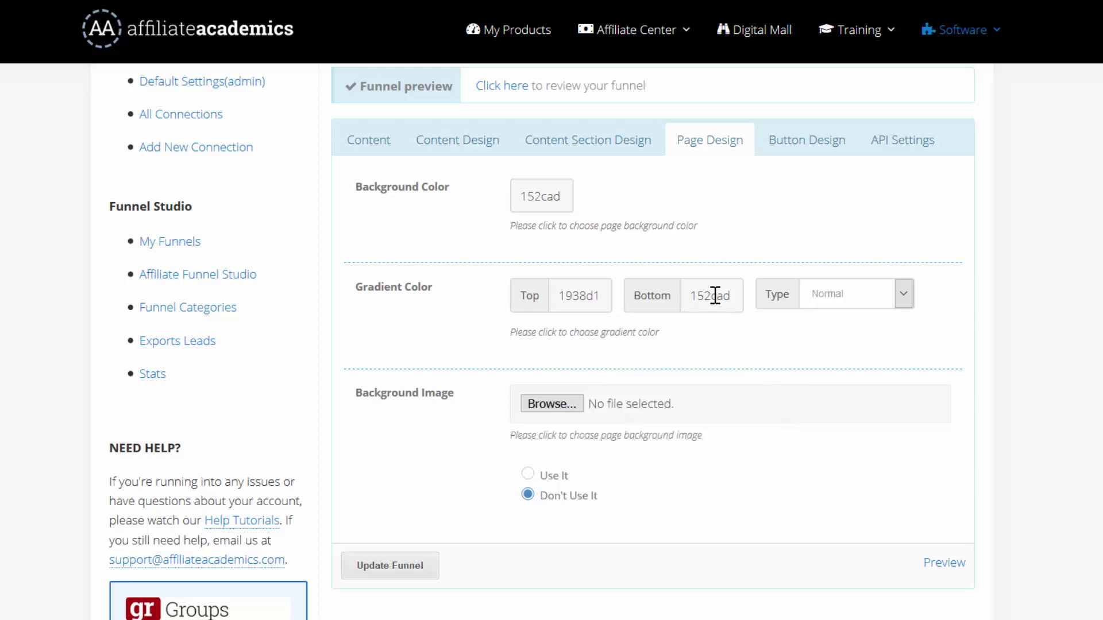
pyautogui.click(714, 295)
pyautogui.moveTo(788, 358); pyautogui.dragTo(788, 391)
pyautogui.click(930, 428)
# Update the funnel and reload its preview page to check the page gradient.
pyautogui.click(392, 566)
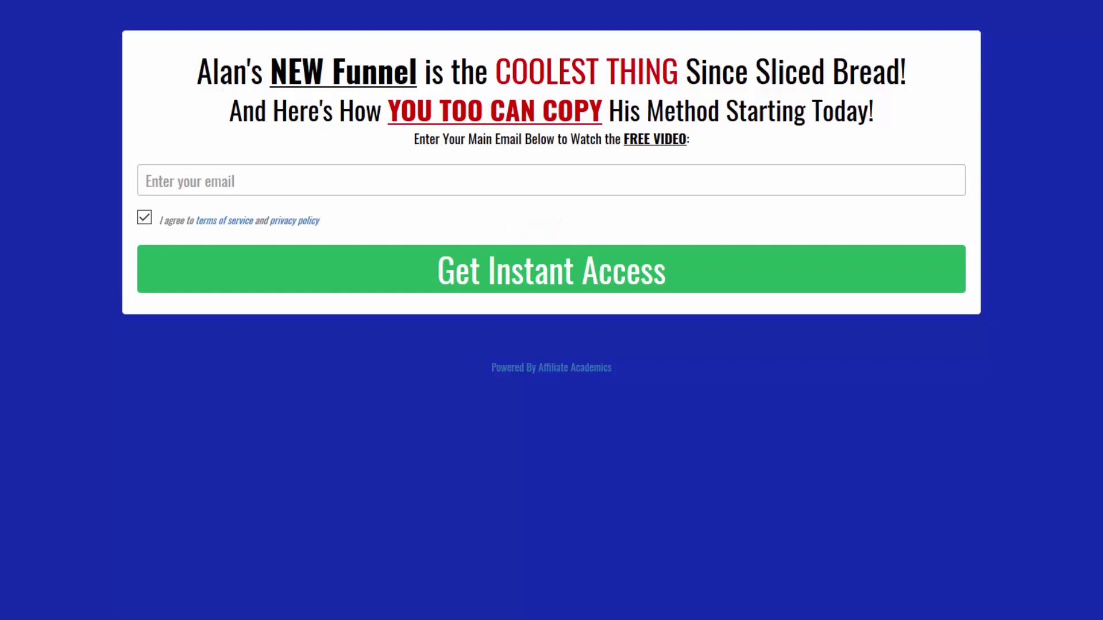
pyautogui.press('F5')
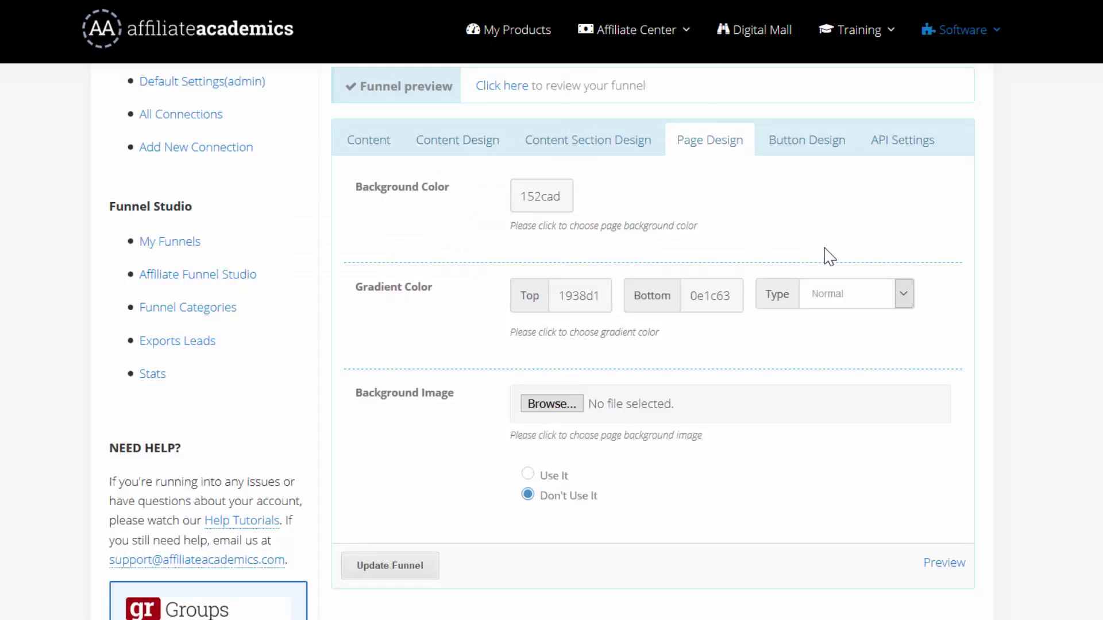
# Disable the exit splash pop-up in the funnel's content settings, then update the funnel and check its preview.
pyautogui.click(362, 139)
pyautogui.scroll(-20, 574, 239)
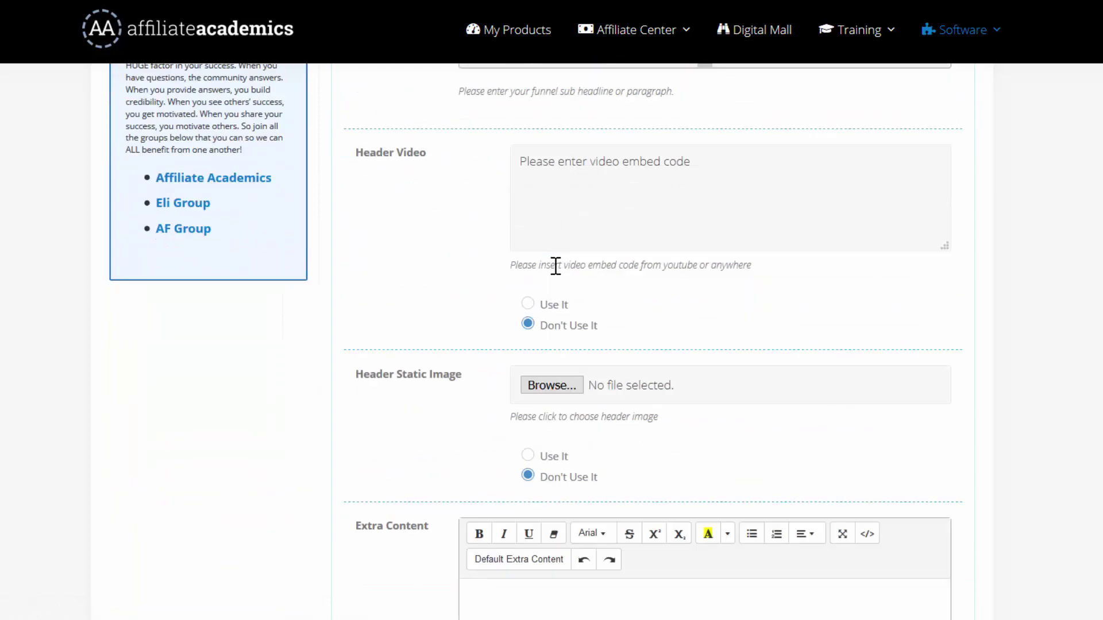
pyautogui.scroll(-10, 552, 248)
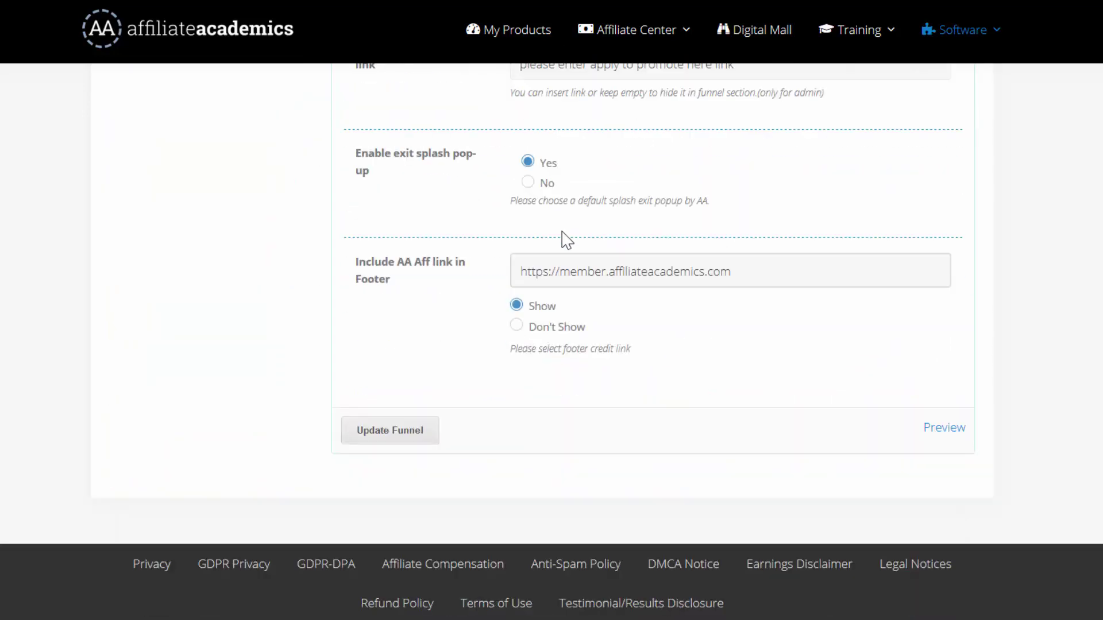
pyautogui.click(529, 184)
pyautogui.click(405, 432)
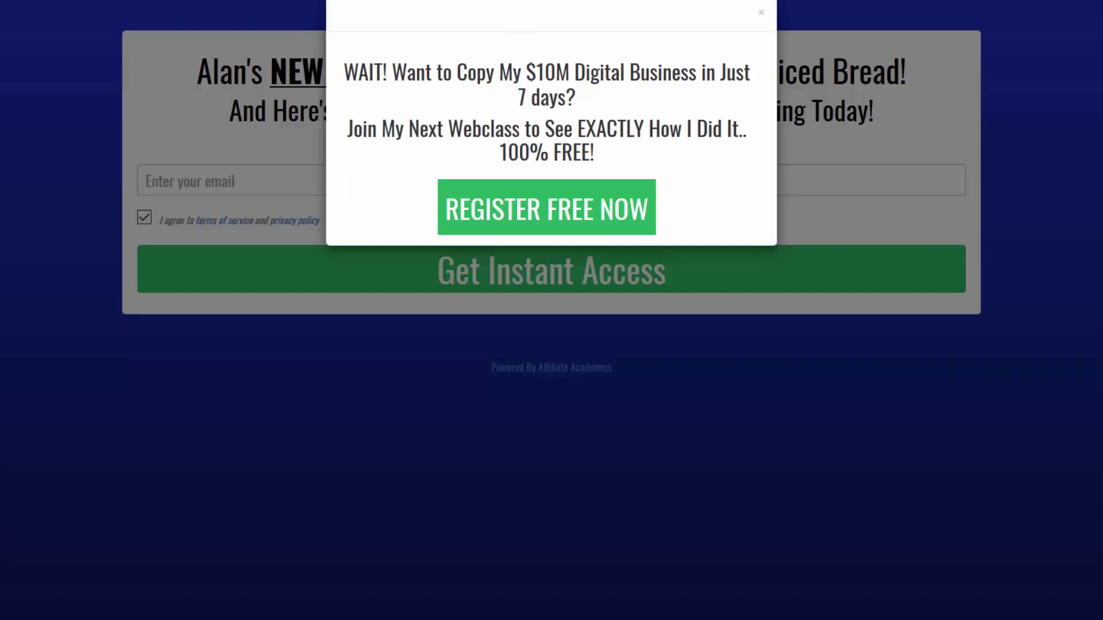
pyautogui.click(264, 93)
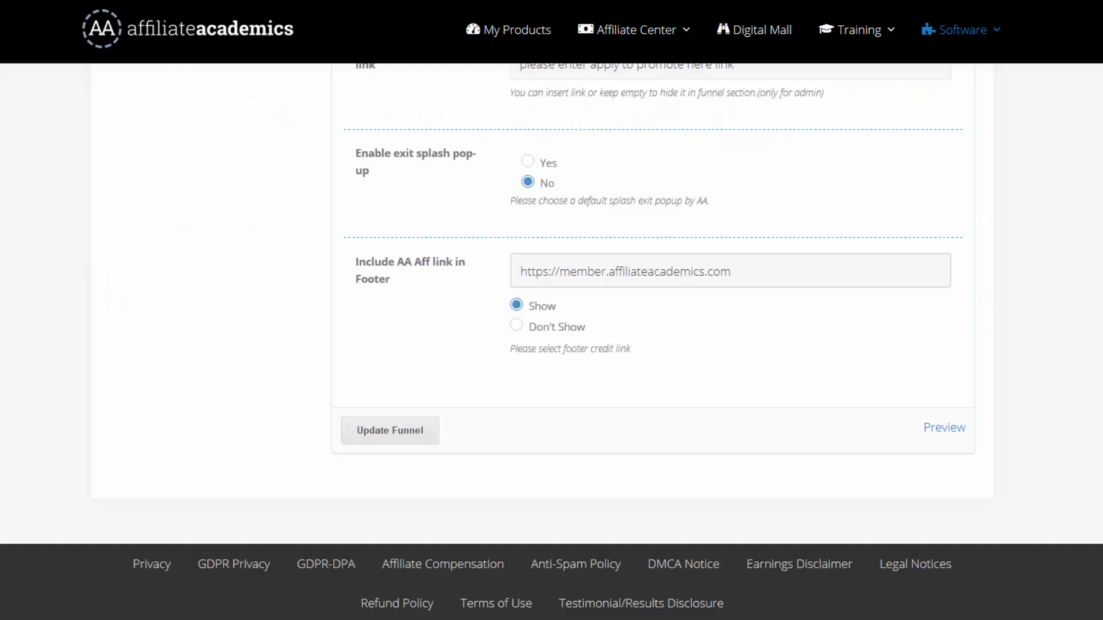
# Return to the page design settings and examine the gradient type choices and the background image options.
pyautogui.scroll(10, 818, 365)
pyautogui.scroll(20, 826, 353)
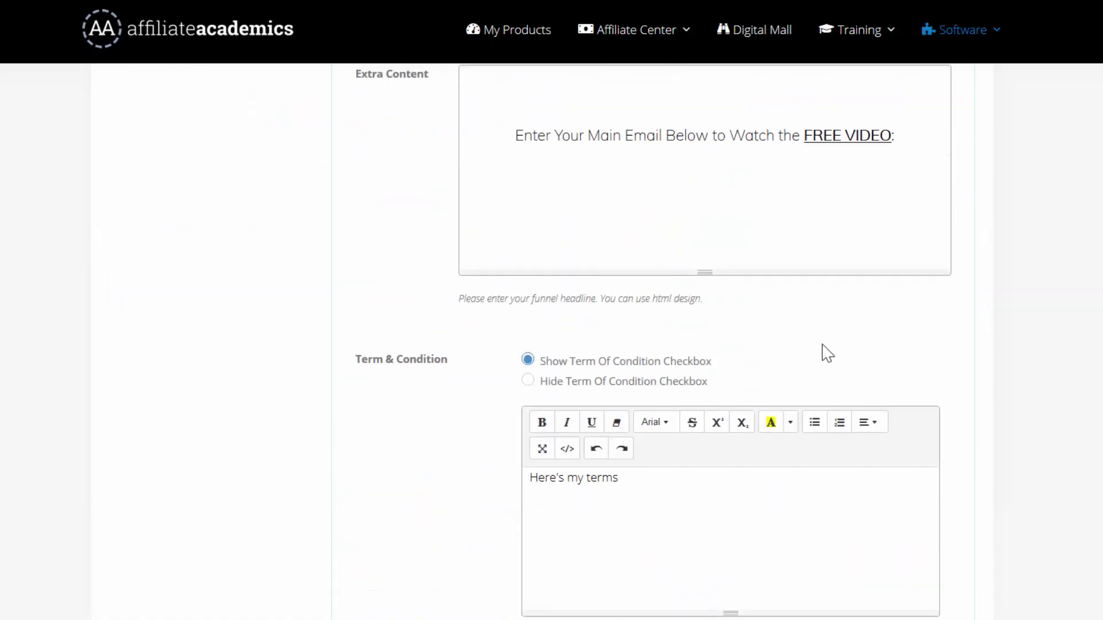
pyautogui.click(810, 329)
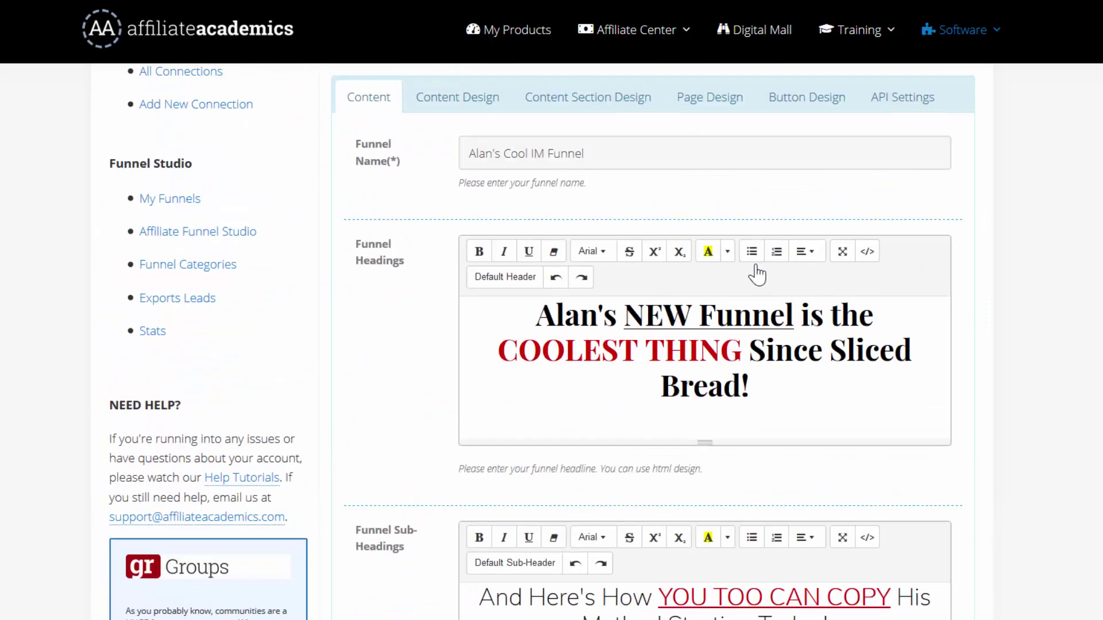
pyautogui.scroll(3, 756, 270)
pyautogui.click(696, 276)
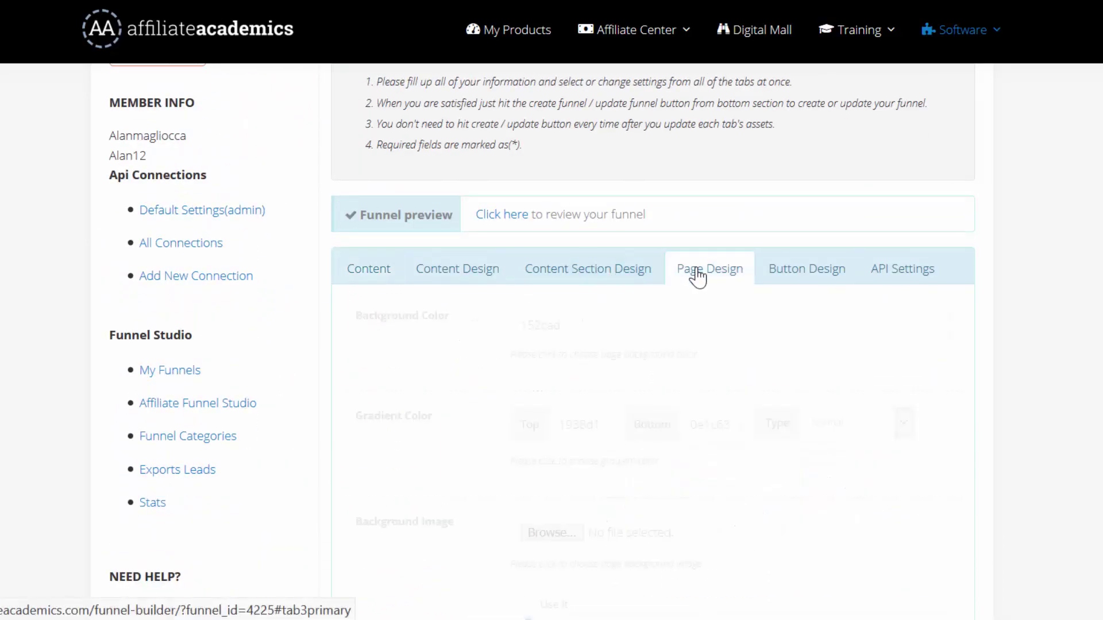
pyautogui.scroll(-3, 632, 316)
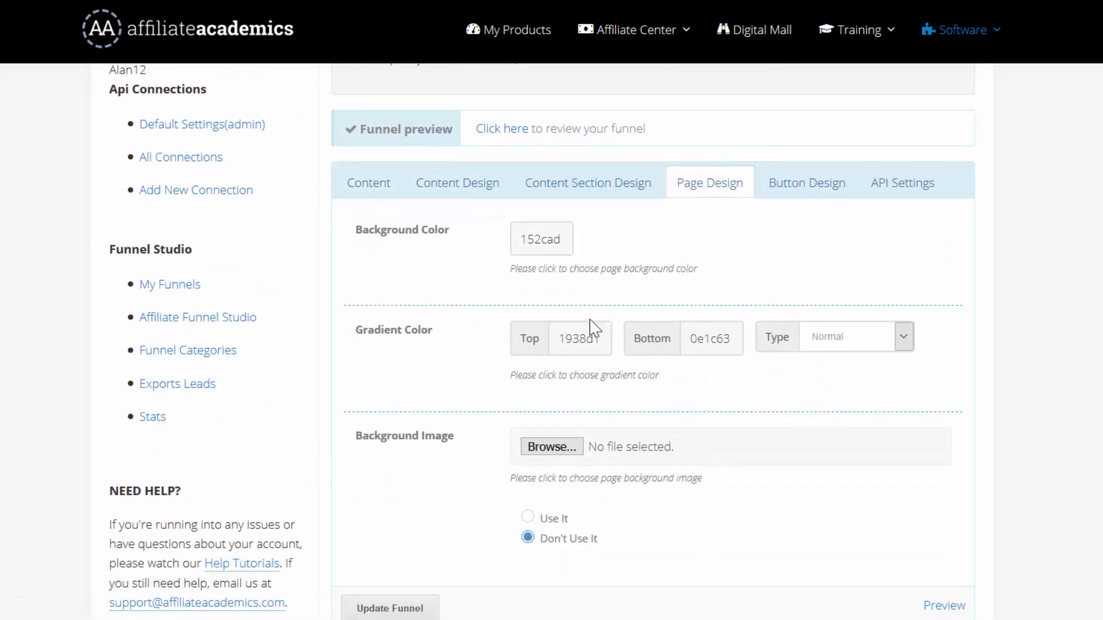
pyautogui.click(808, 347)
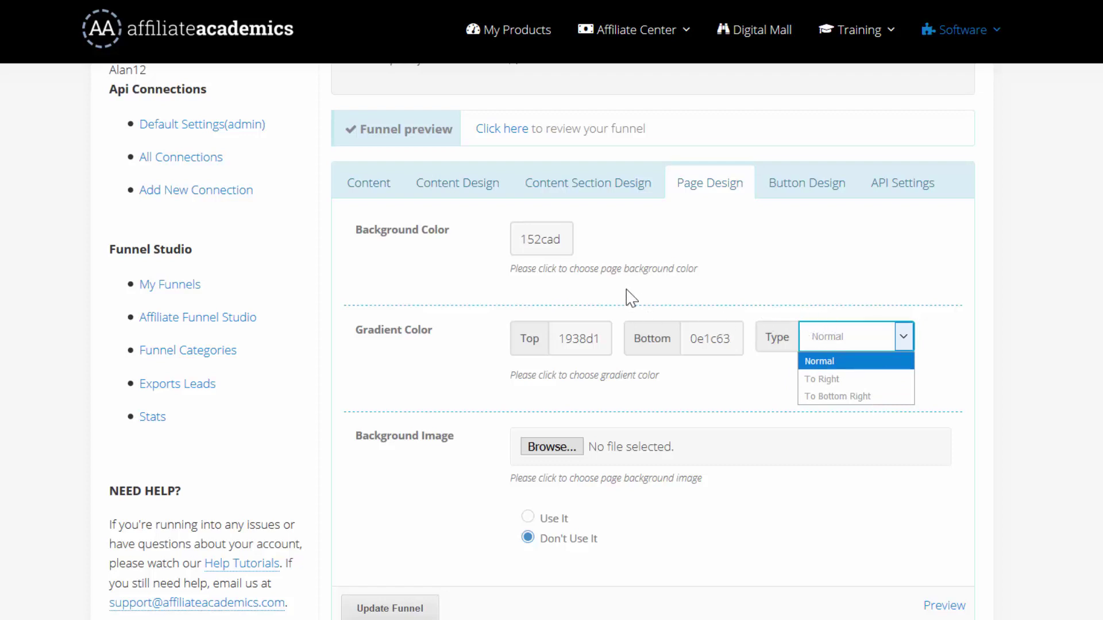
pyautogui.click(441, 365)
pyautogui.scroll(-1, 482, 414)
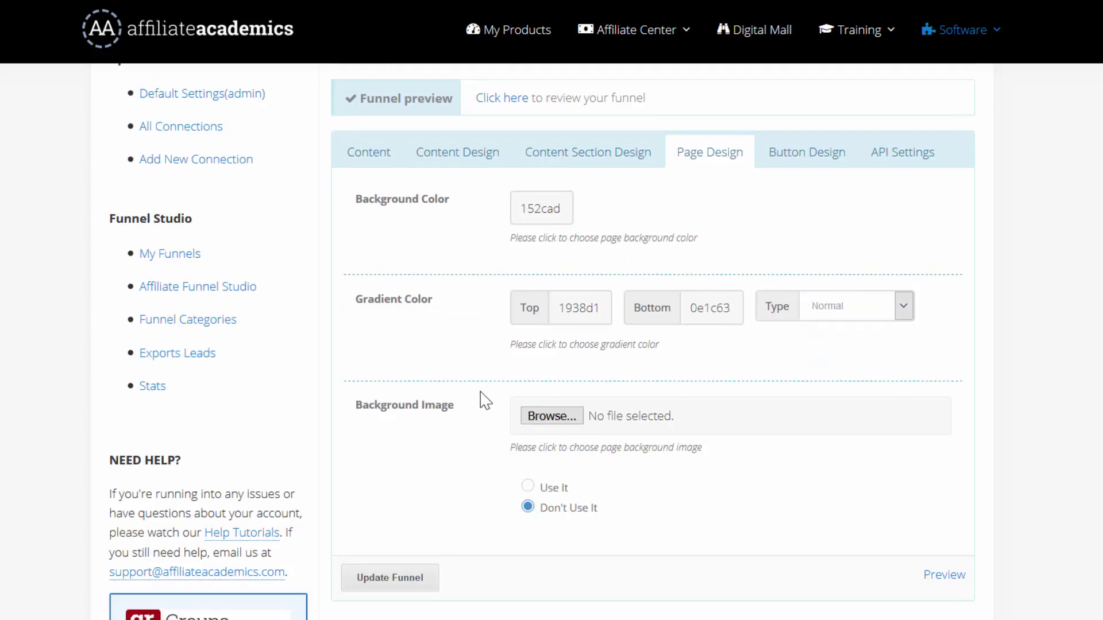
pyautogui.scroll(-1, 485, 396)
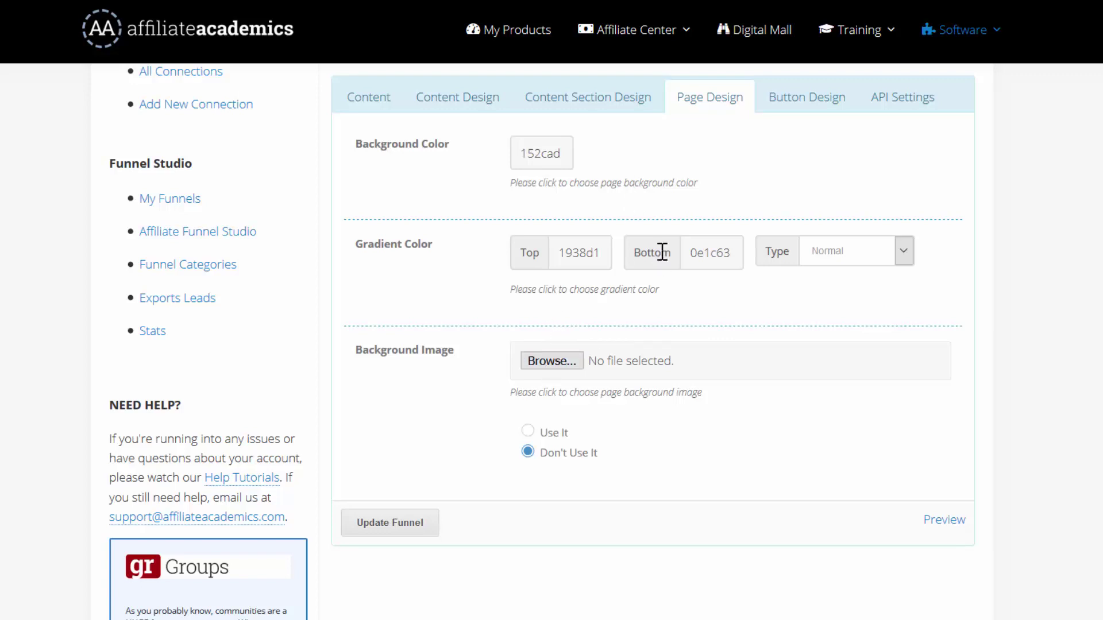
pyautogui.scroll(2, 712, 246)
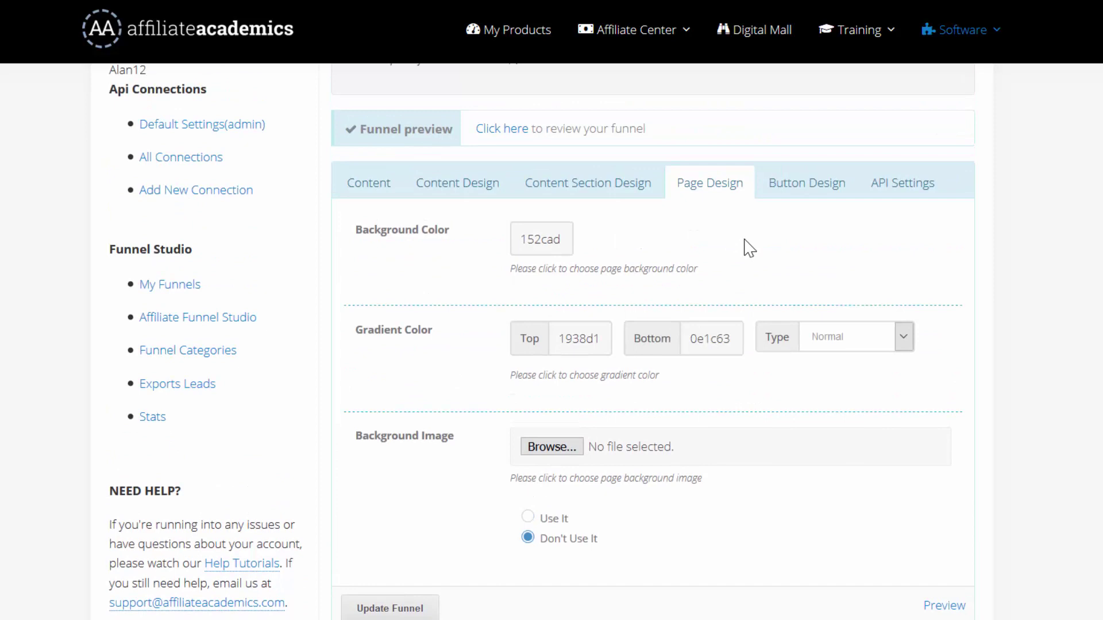
# Open the button design settings and look over the button text, alignment, width, border, padding and margin options.
pyautogui.click(803, 198)
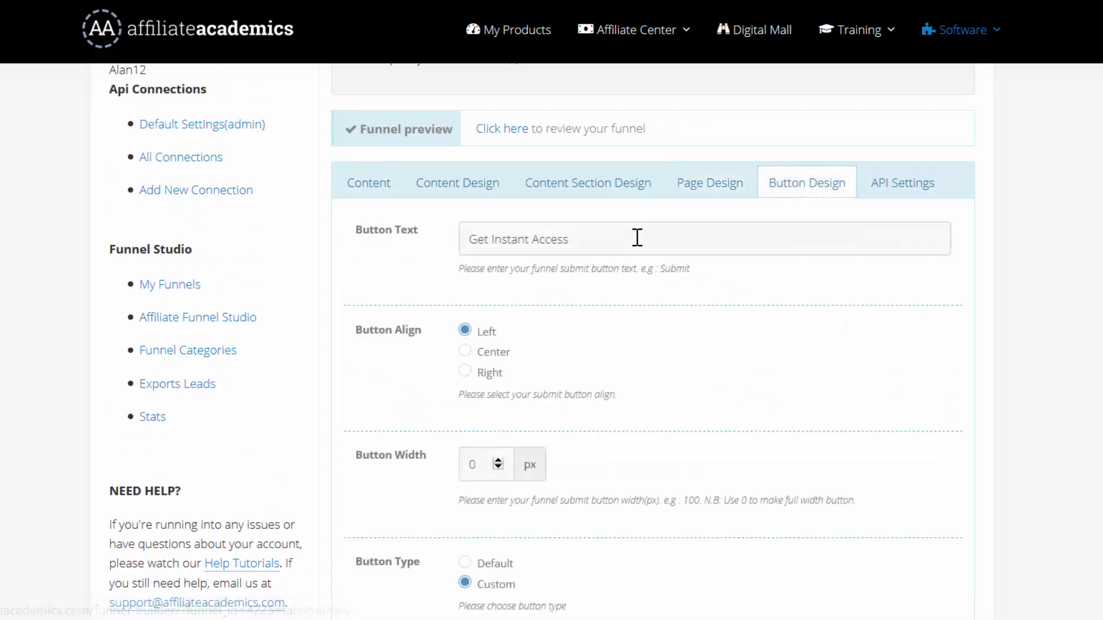
pyautogui.moveTo(591, 240); pyautogui.dragTo(421, 240)
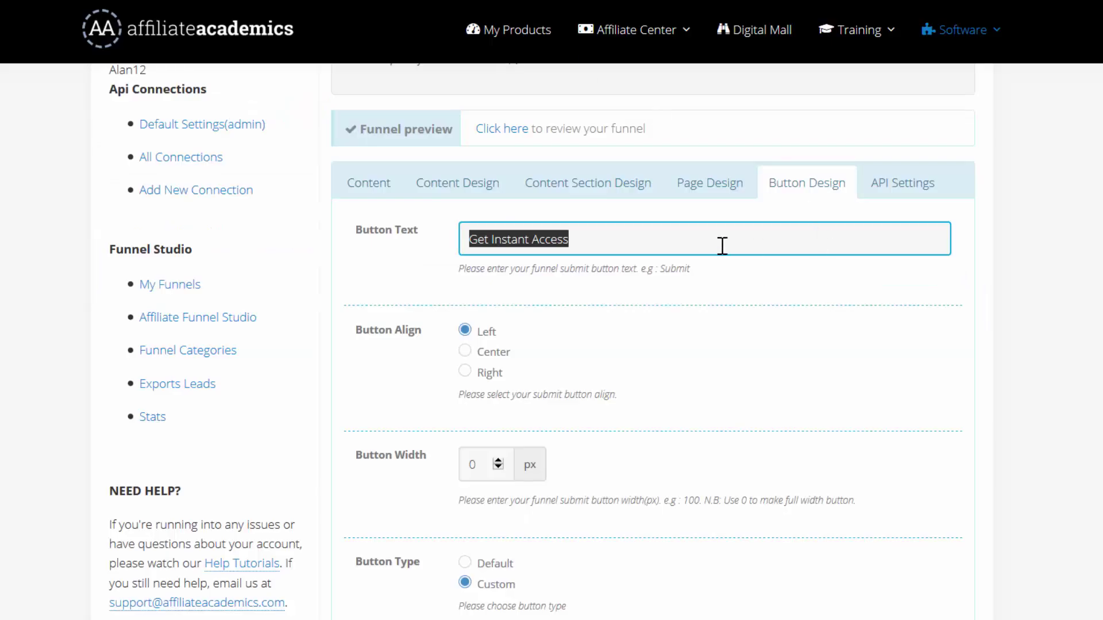
pyautogui.click(575, 224)
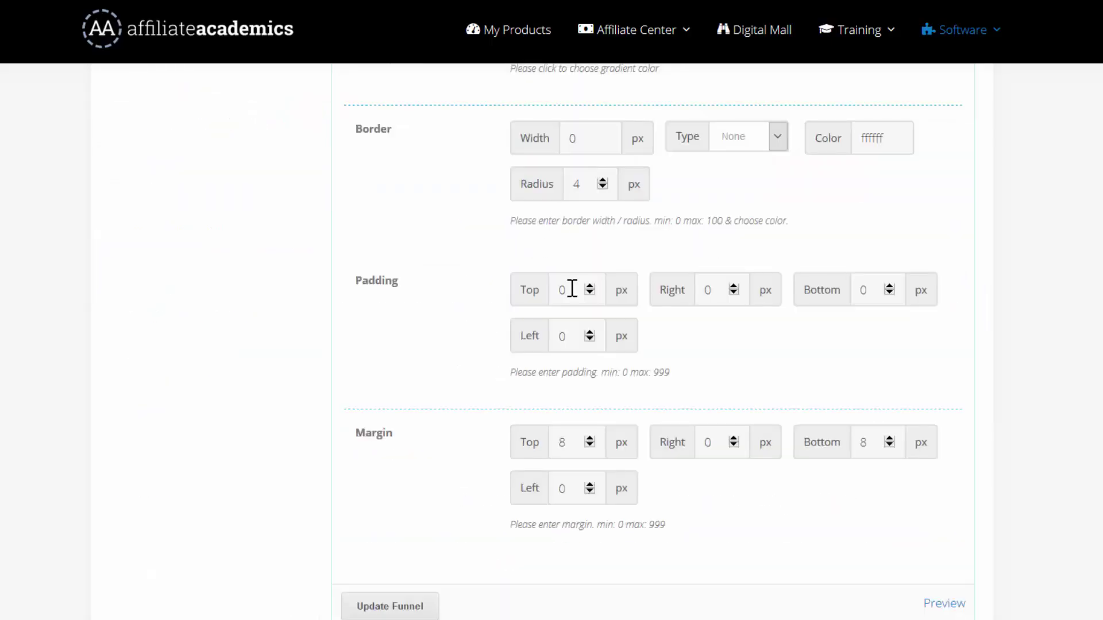
# Change the submit button text to "Get Free Access Now!" in the button design settings.
pyautogui.scroll(9, 577, 304)
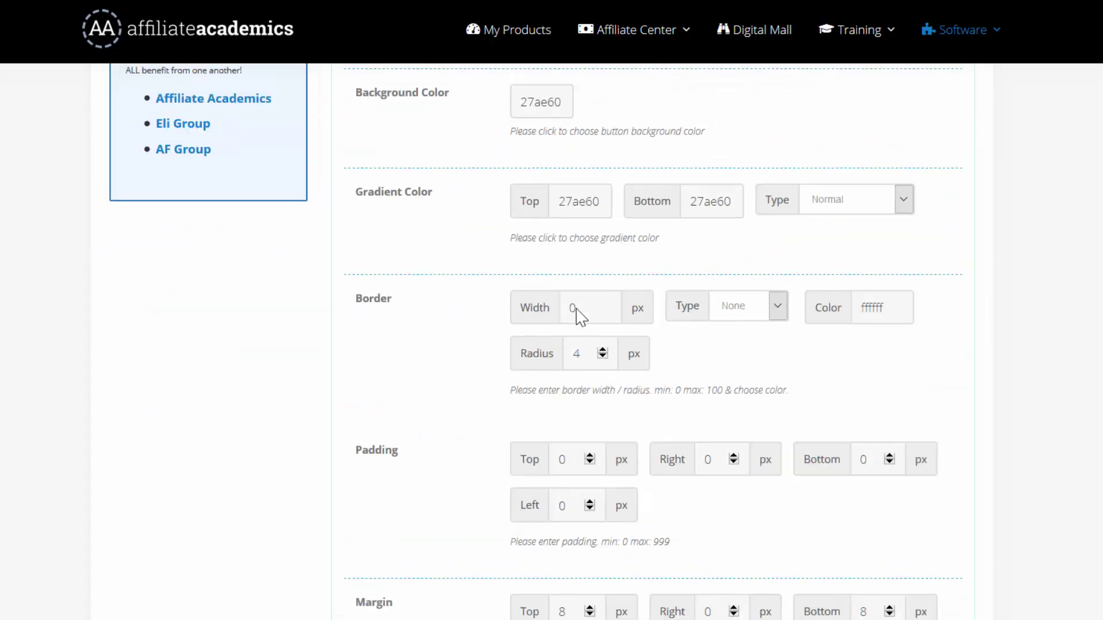
pyautogui.scroll(7, 580, 316)
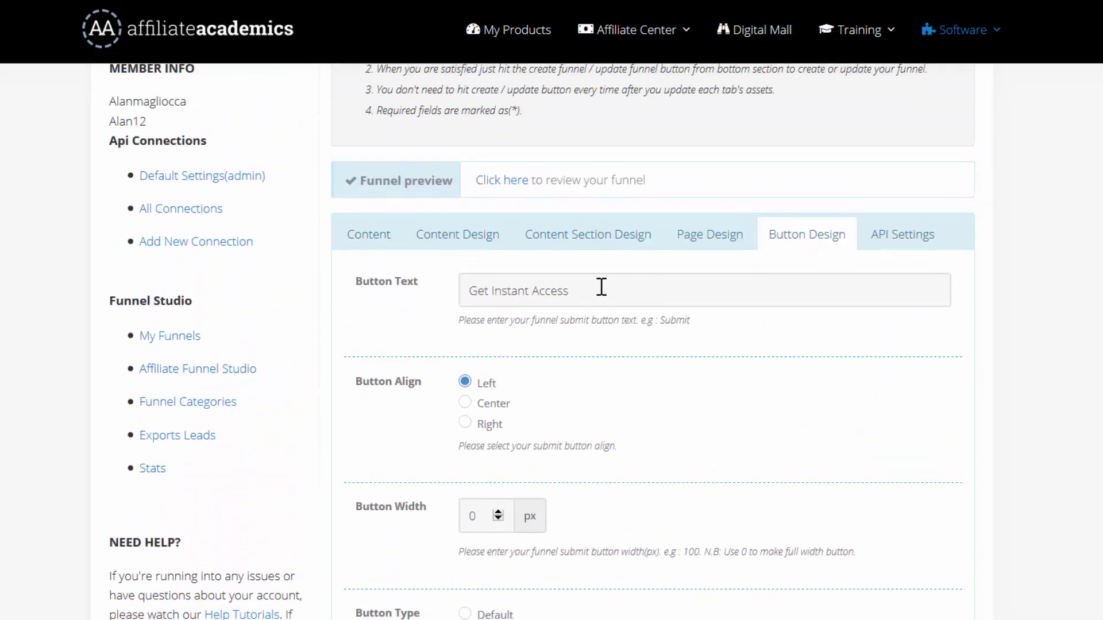
pyautogui.doubleClick(503, 290)
pyautogui.press('BackSpace')
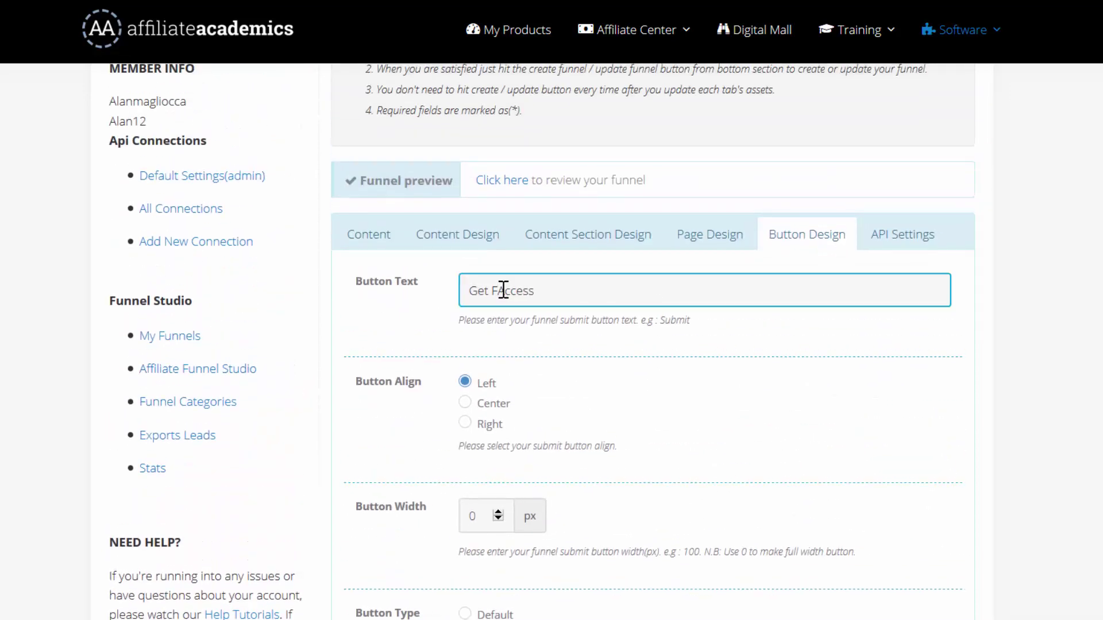
pyautogui.write('Free')
pyautogui.scroll(-3, 493, 337)
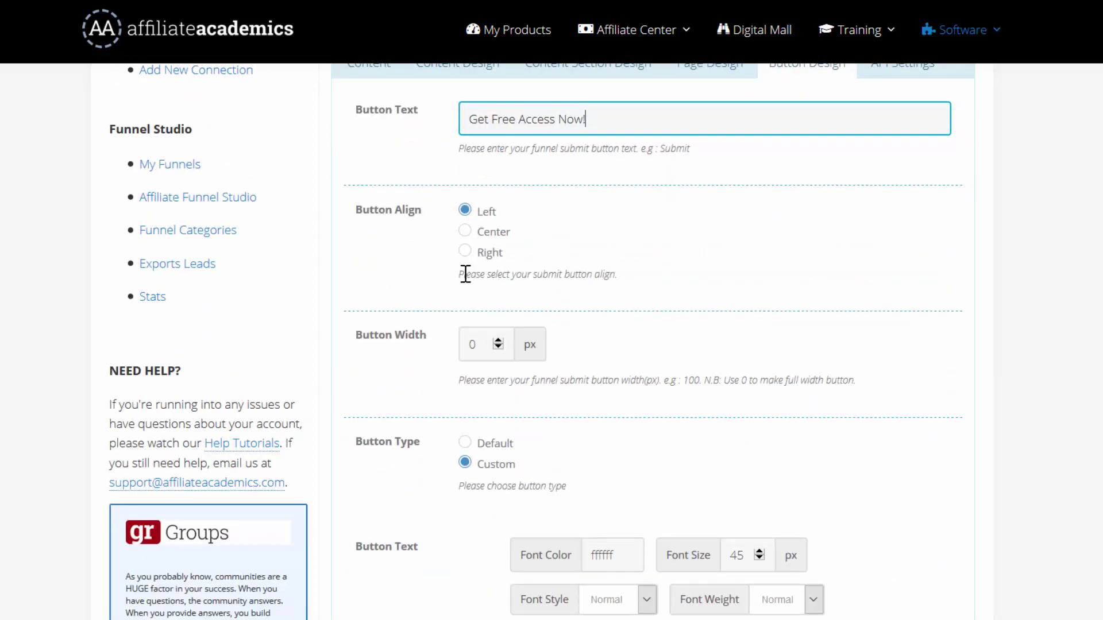
# Update the funnel and reload its preview page to check the new button text.
pyautogui.scroll(-7, 438, 347)
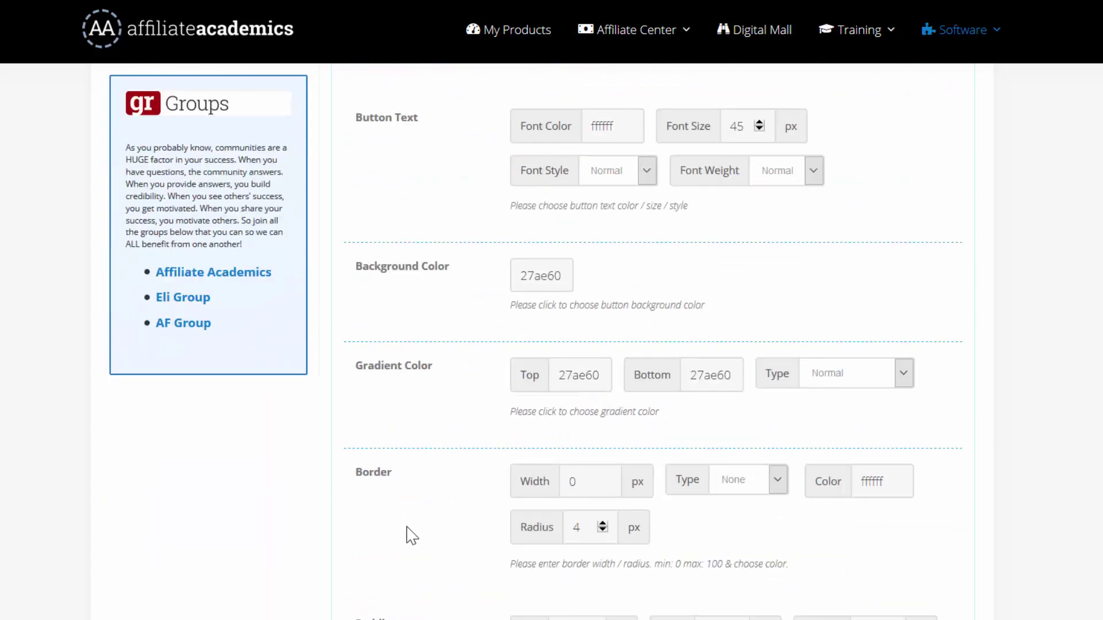
pyautogui.scroll(-6, 412, 536)
pyautogui.scroll(9, 472, 278)
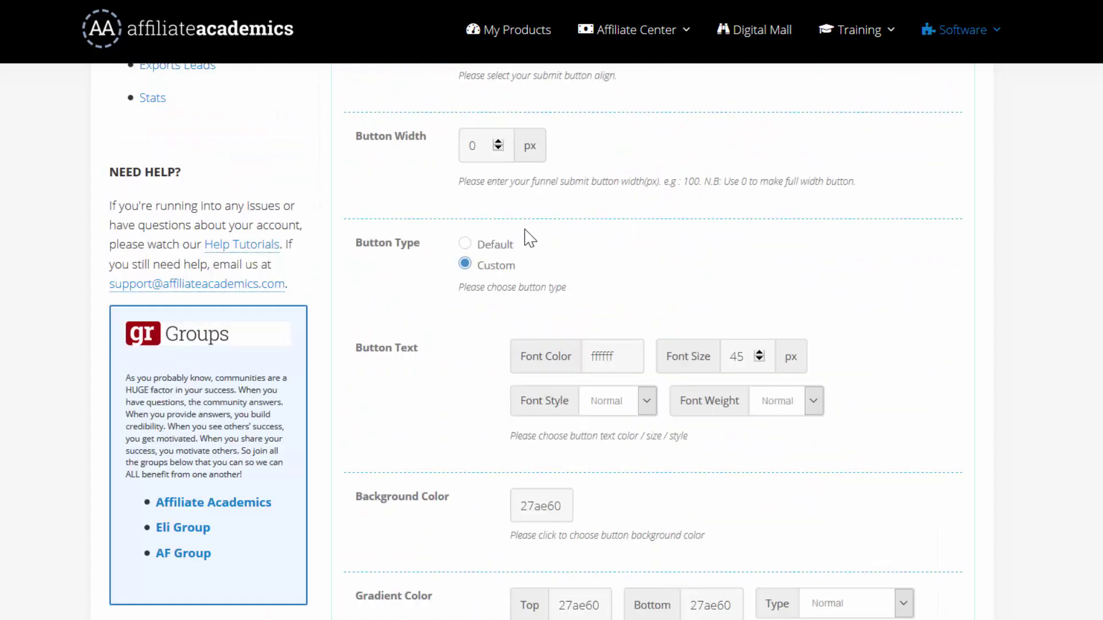
pyautogui.scroll(-12, 445, 416)
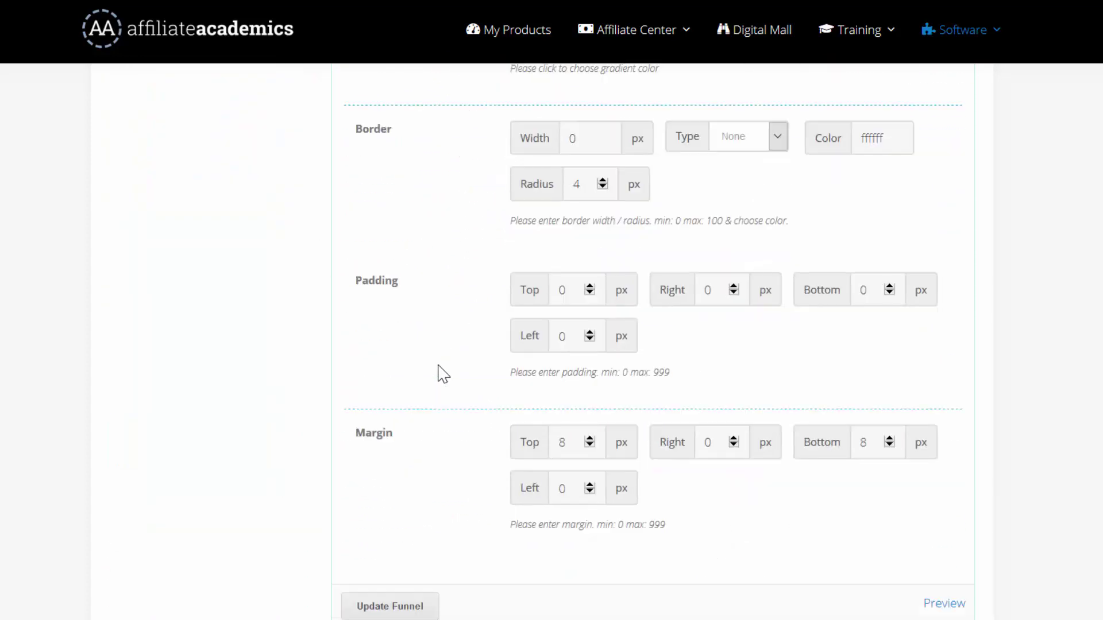
pyautogui.click(391, 383)
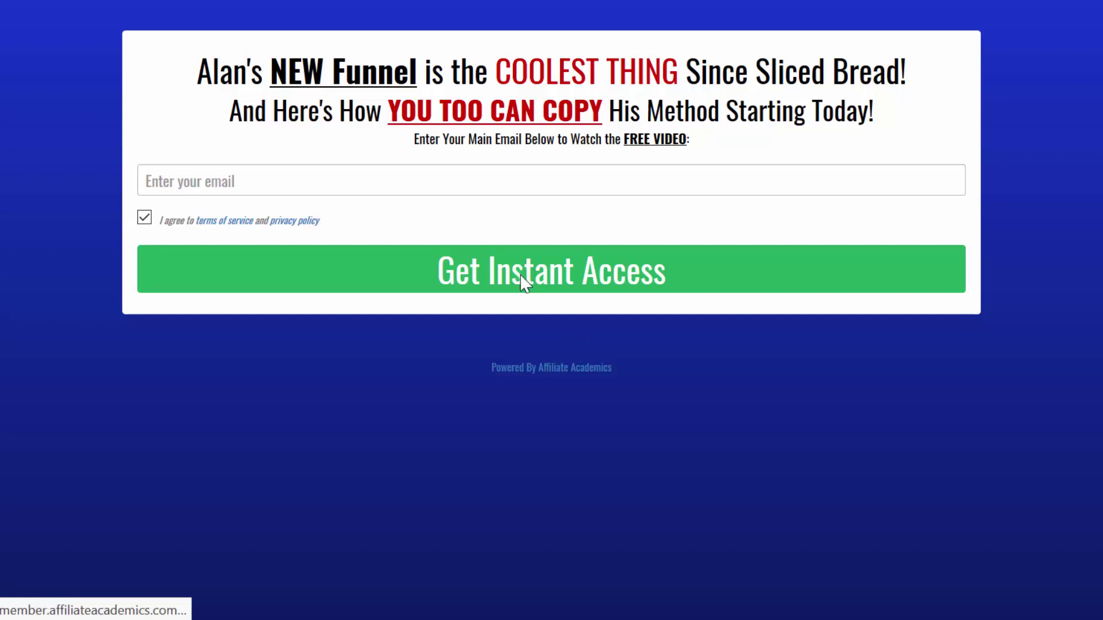
pyautogui.press('F5')
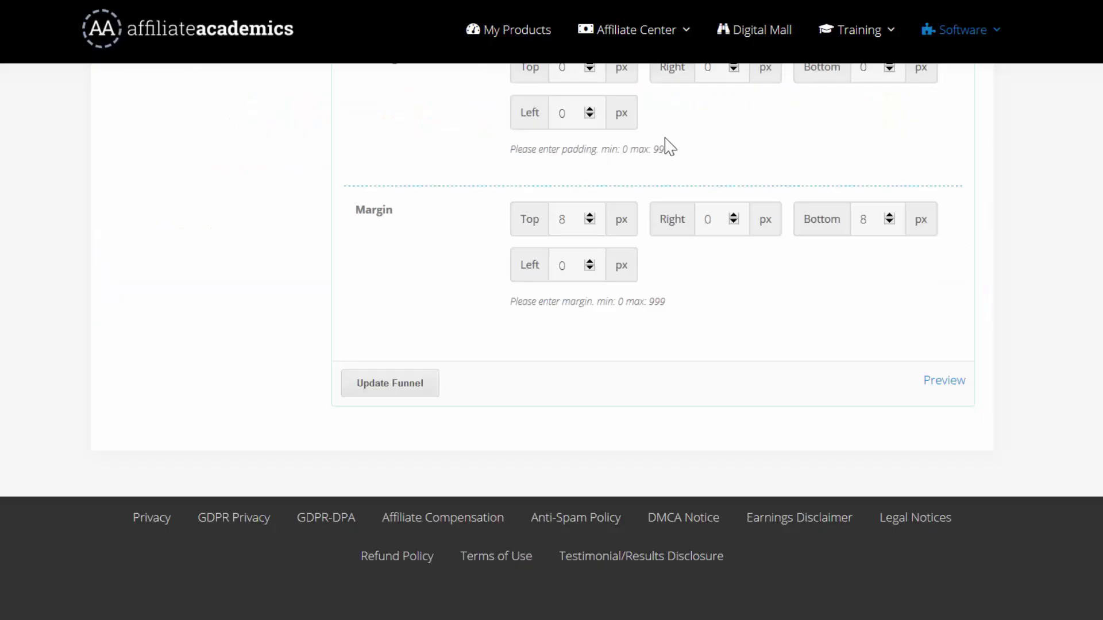
# Set the custom button's background color to the darker green 008035.
pyautogui.scroll(10, 756, 258)
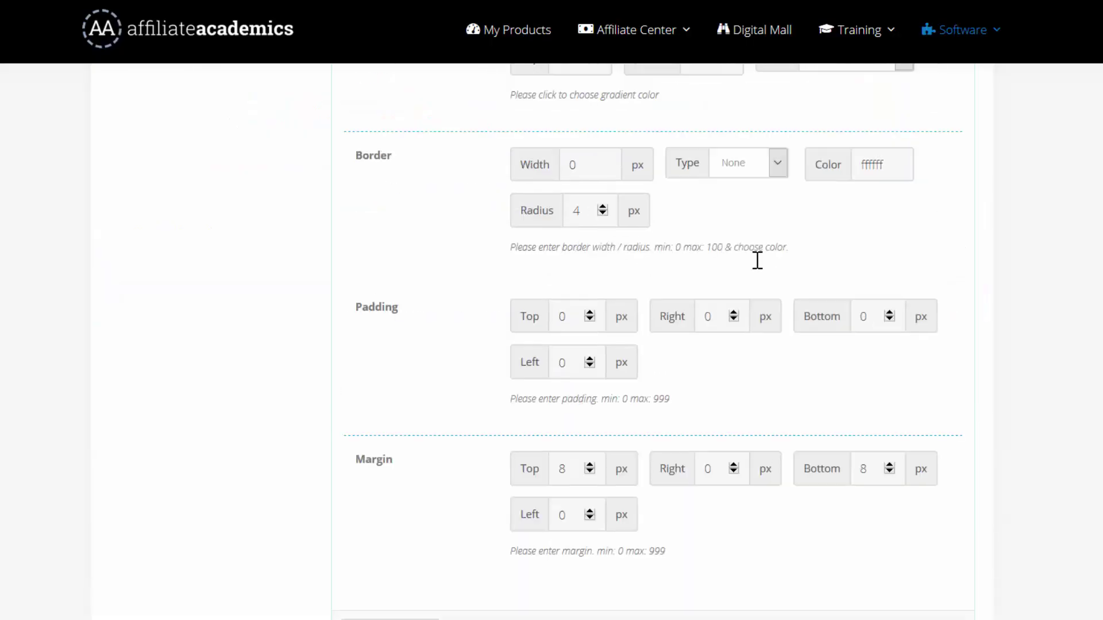
pyautogui.scroll(1, 751, 250)
pyautogui.scroll(-6, 743, 266)
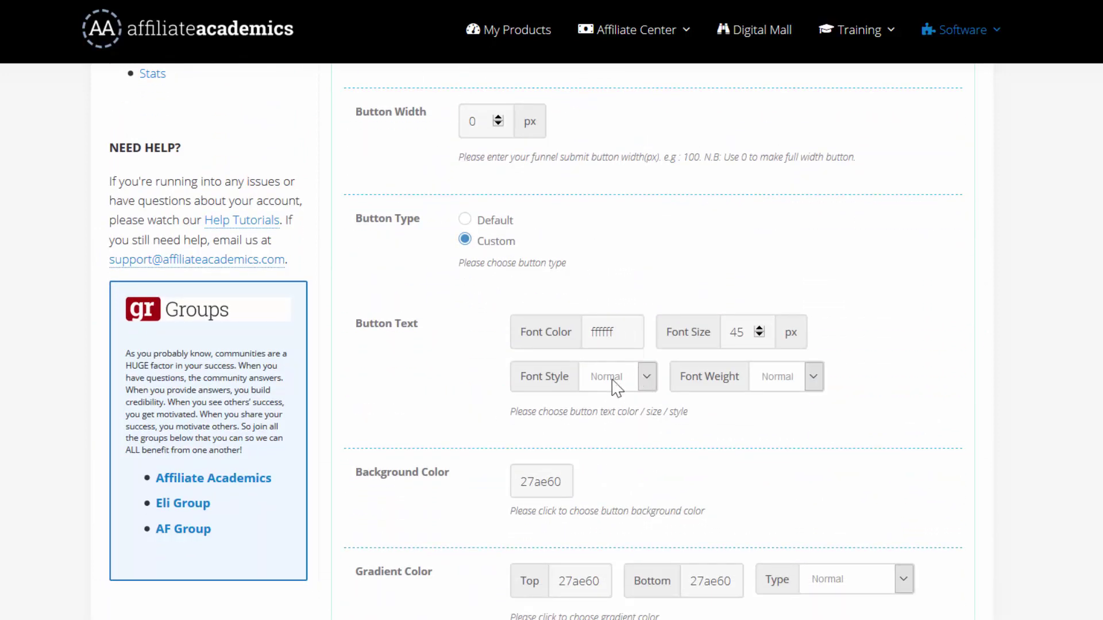
pyautogui.click(557, 478)
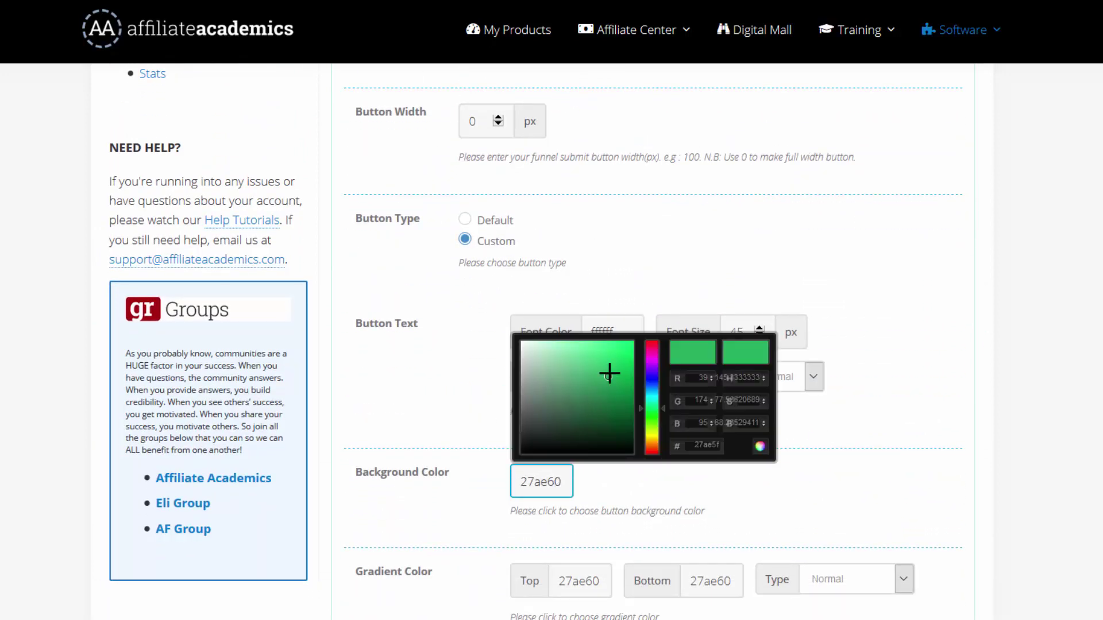
pyautogui.moveTo(610, 373); pyautogui.dragTo(633, 397)
pyautogui.click(760, 446)
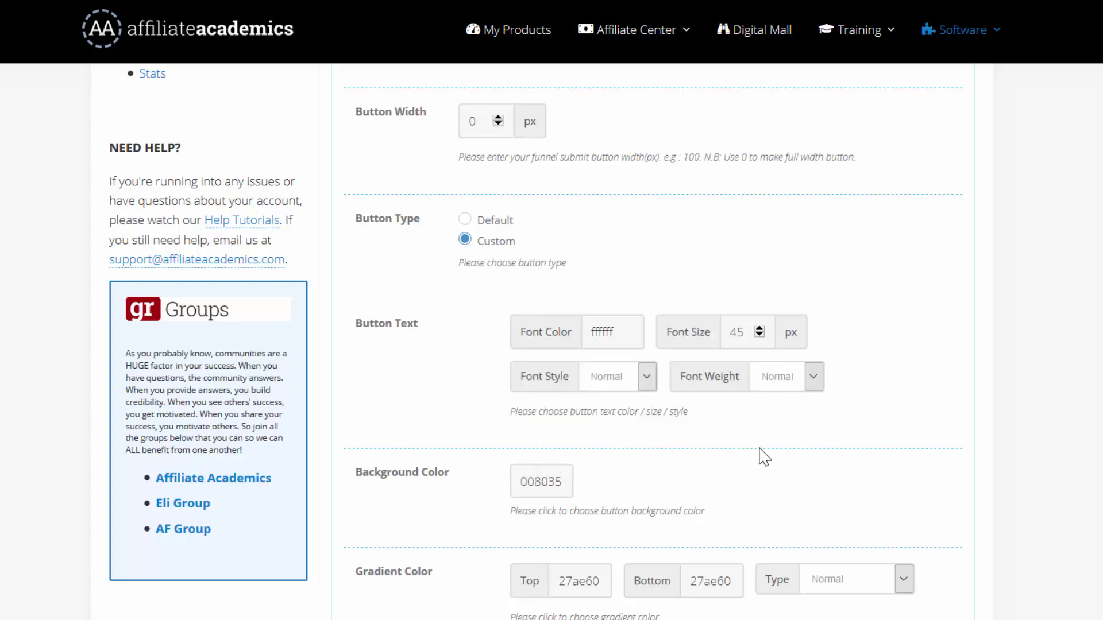
# Look over the button text's font color picker and the available font style and font weight choices.
pyautogui.scroll(2, 612, 409)
pyautogui.click(623, 414)
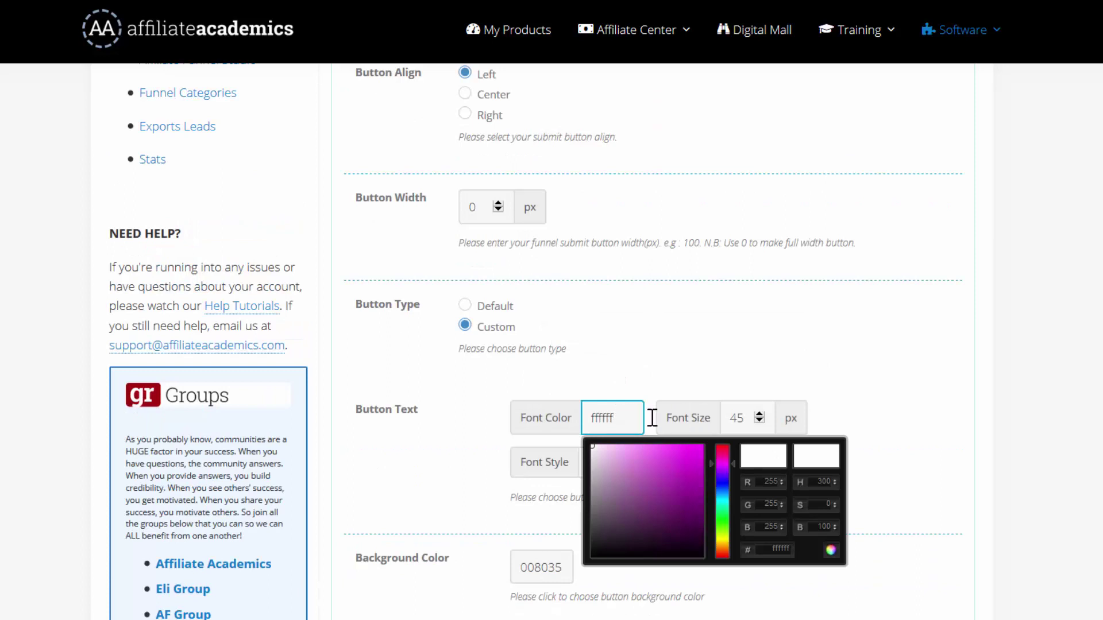
pyautogui.click(722, 369)
pyautogui.click(609, 462)
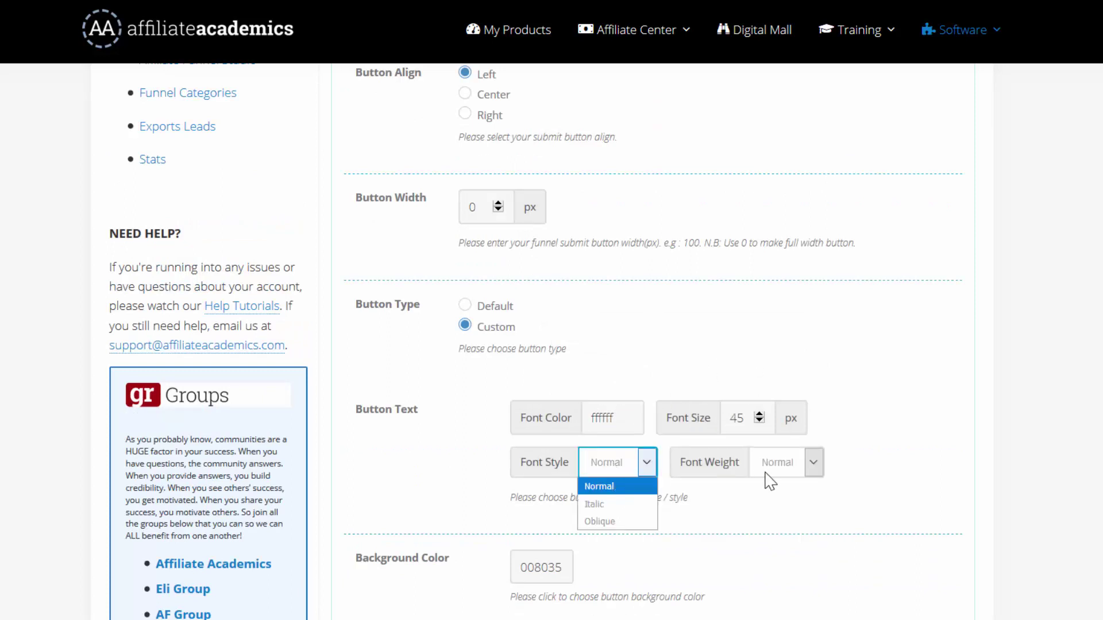
pyautogui.click(772, 471)
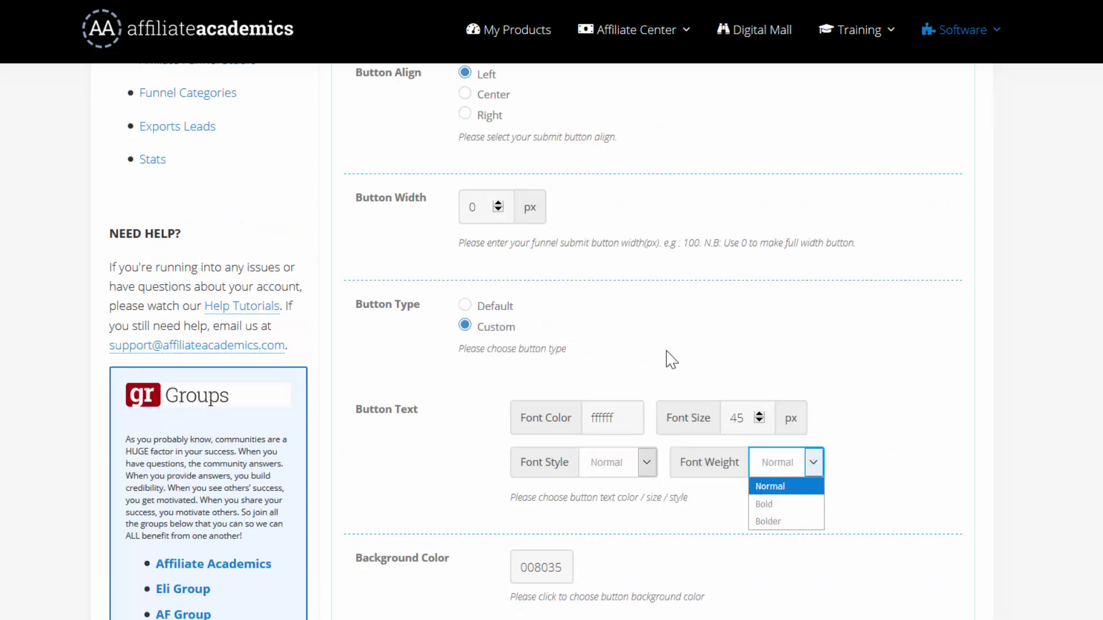
pyautogui.click(648, 374)
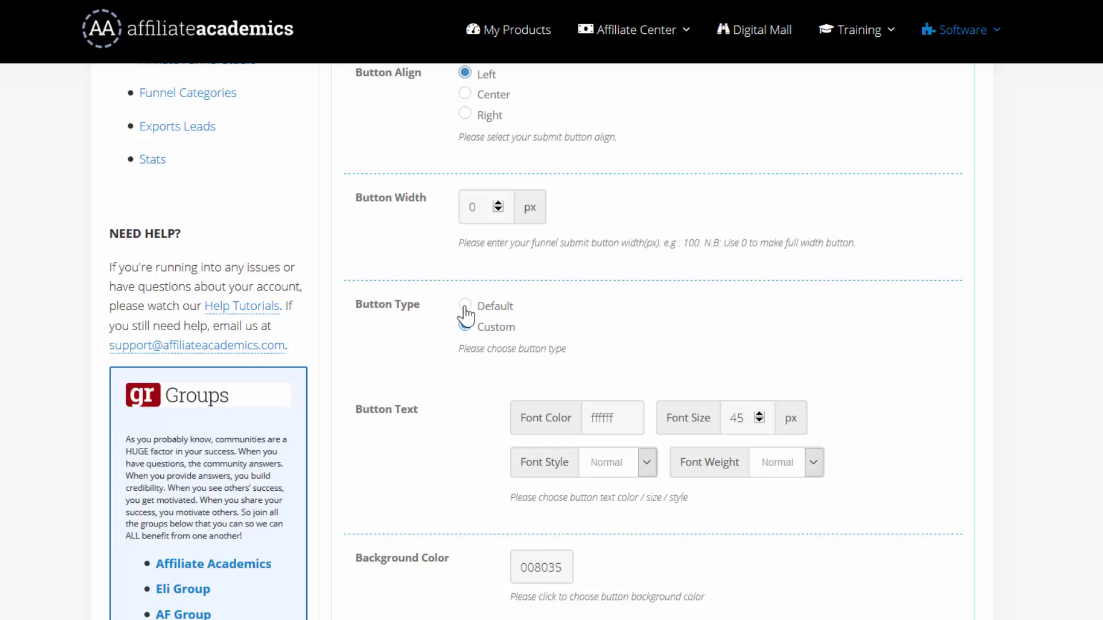
# Try the Default button type with its preset button styles, update the funnel, and switch the type back to Custom.
pyautogui.click(465, 308)
pyautogui.scroll(-3, 598, 394)
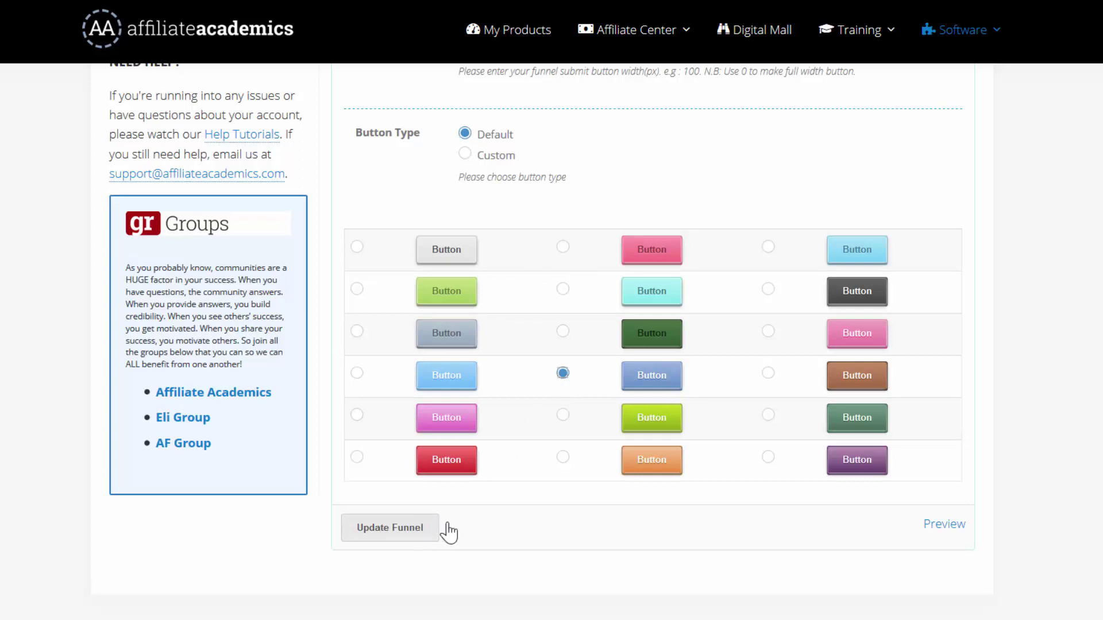
pyautogui.click(396, 528)
pyautogui.scroll(2, 596, 327)
pyautogui.click(464, 241)
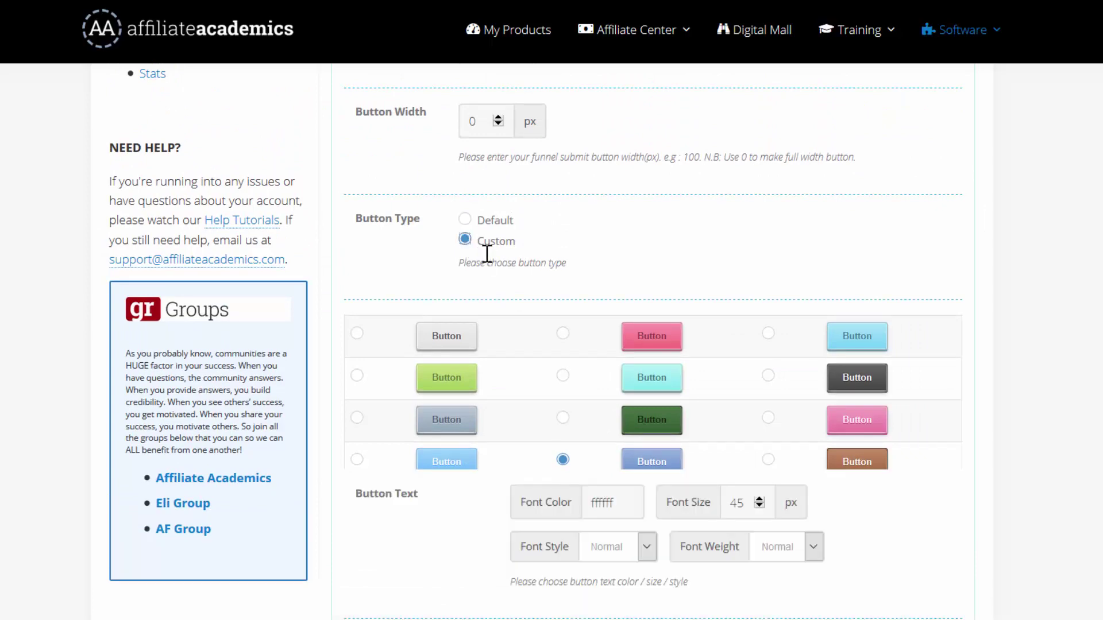
# Set the custom button's background color to the green 00993d.
pyautogui.scroll(-10, 664, 348)
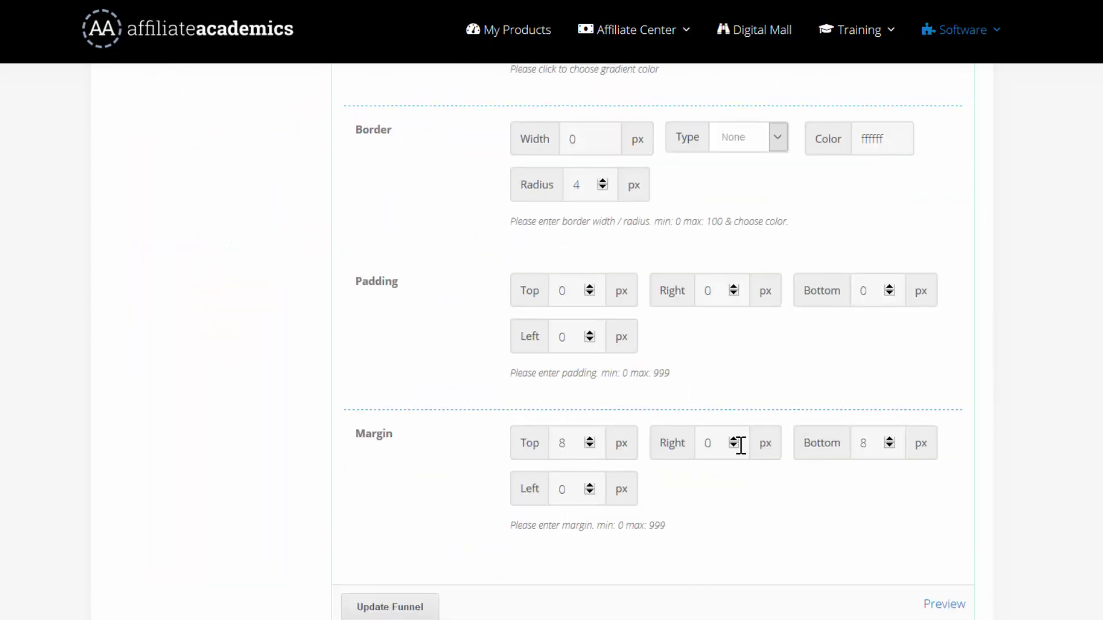
pyautogui.scroll(3, 738, 446)
pyautogui.scroll(2, 780, 371)
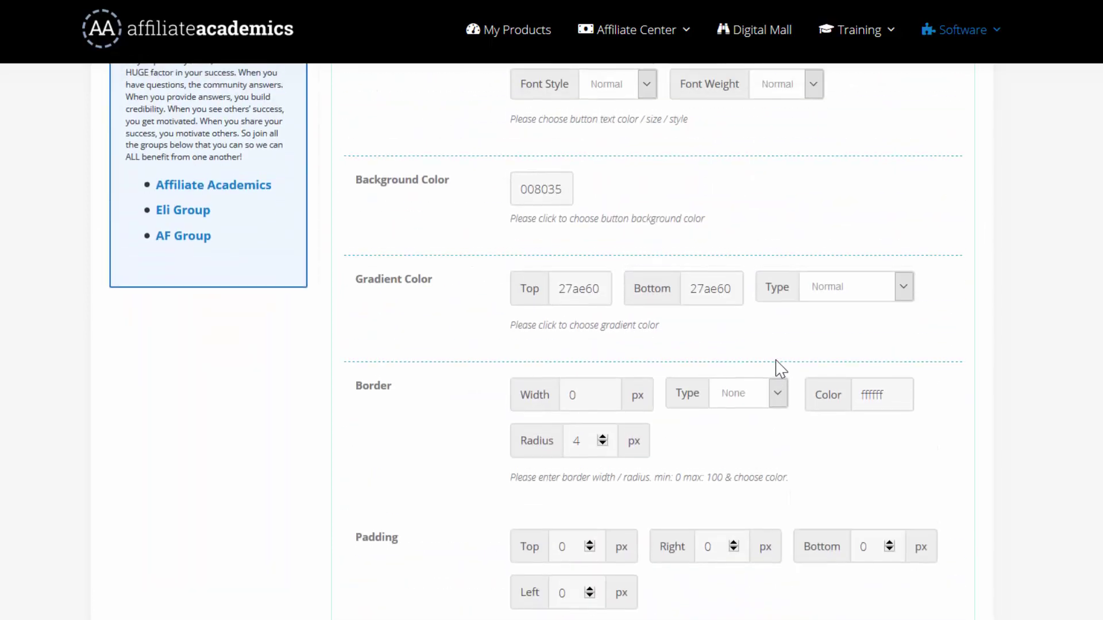
pyautogui.scroll(-2, 770, 361)
pyautogui.scroll(-3, 776, 366)
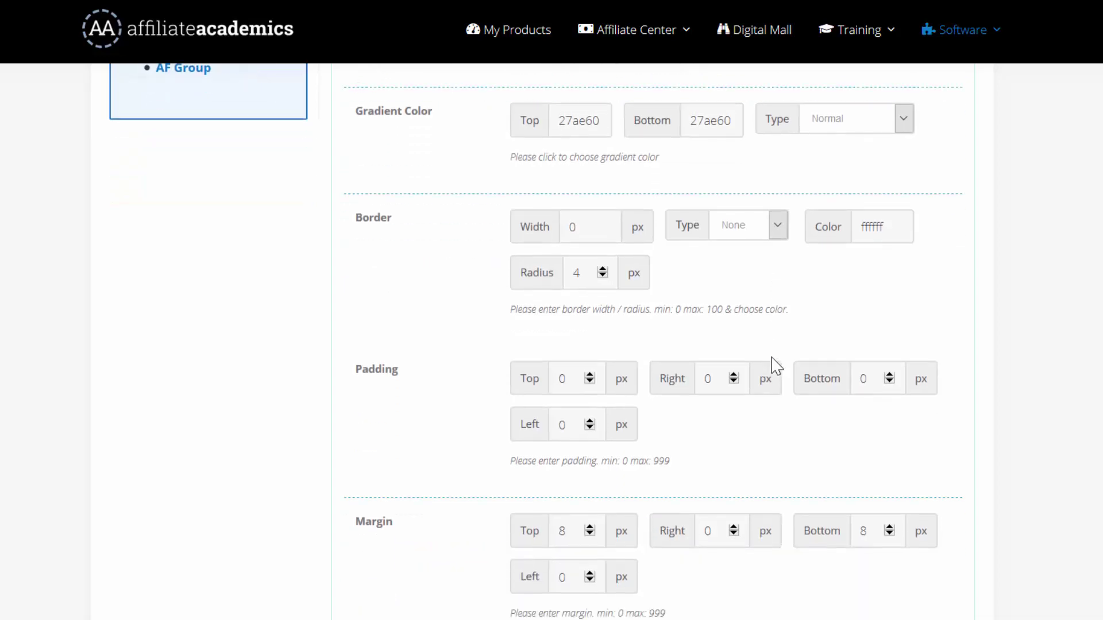
pyautogui.scroll(-2, 775, 365)
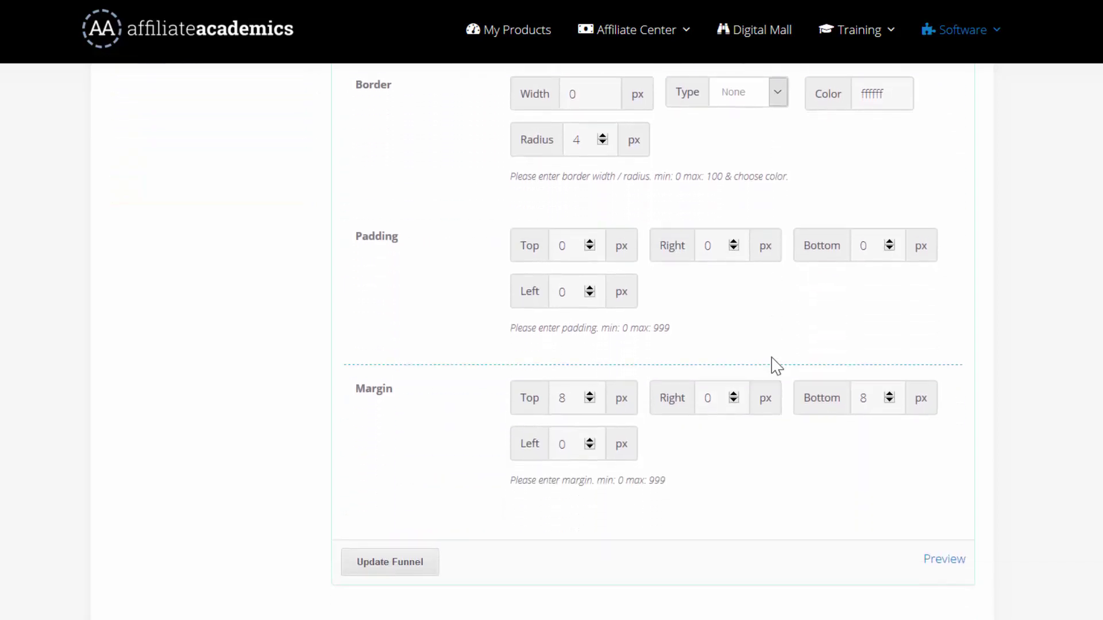
pyautogui.scroll(8, 729, 393)
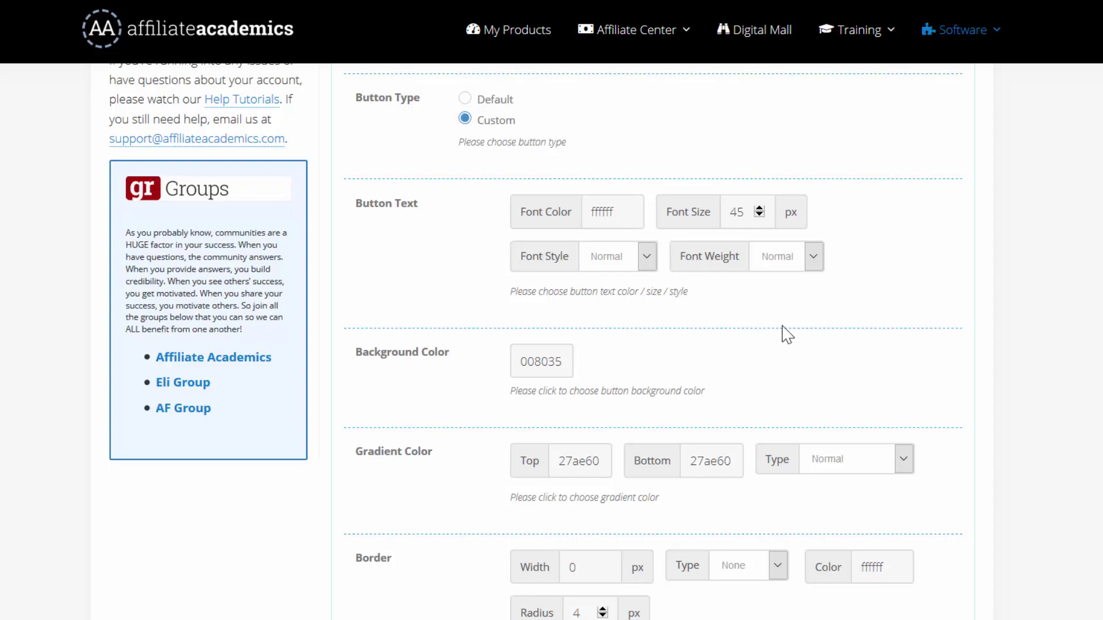
pyautogui.click(536, 357)
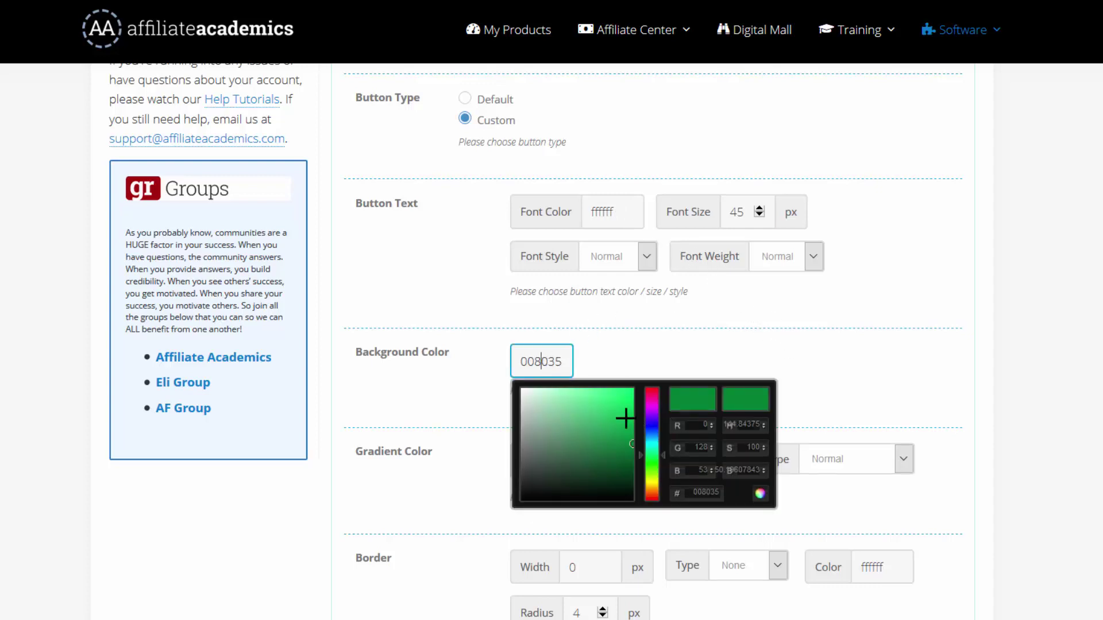
pyautogui.moveTo(625, 416); pyautogui.dragTo(634, 432)
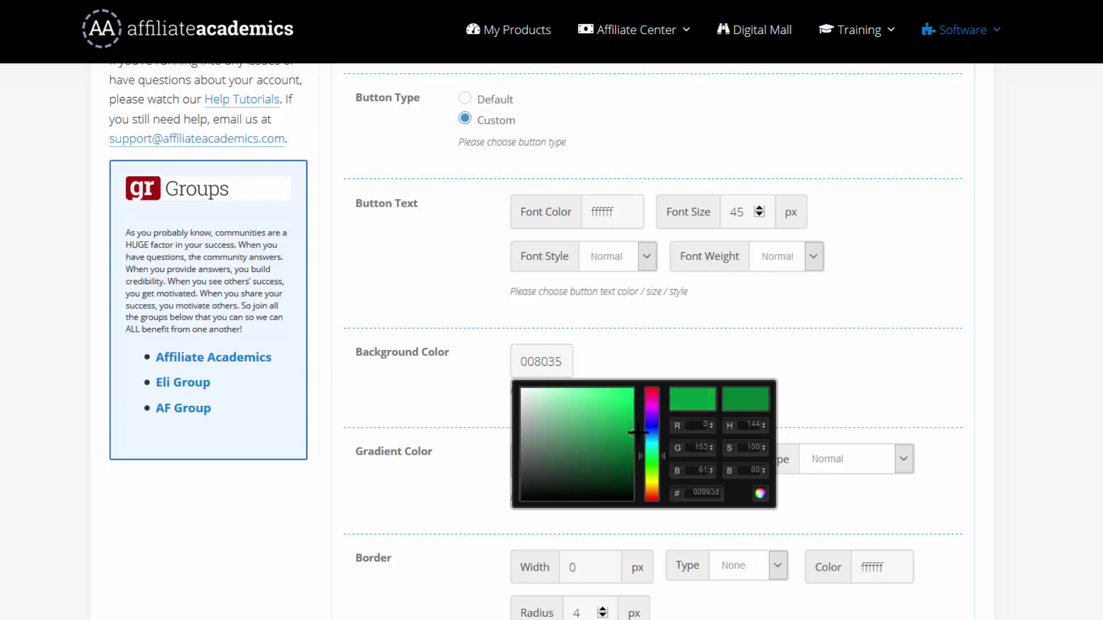
pyautogui.click(760, 494)
# Update the funnel, reload its preview to check the custom button, and close the preview page.
pyautogui.scroll(-12, 534, 387)
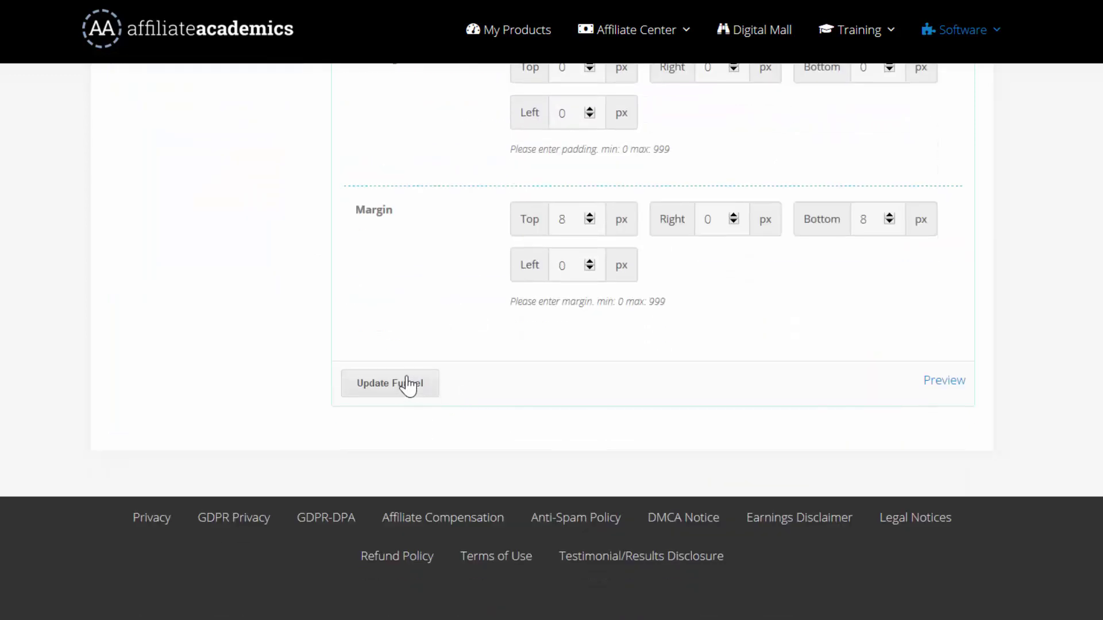
pyautogui.click(408, 384)
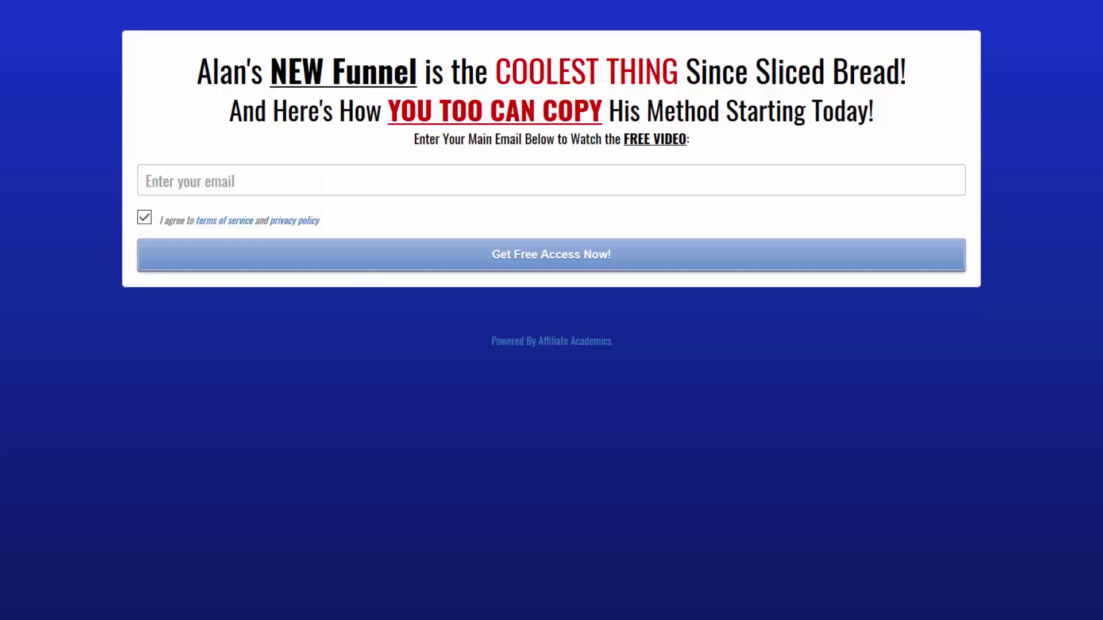
pyautogui.press('F5')
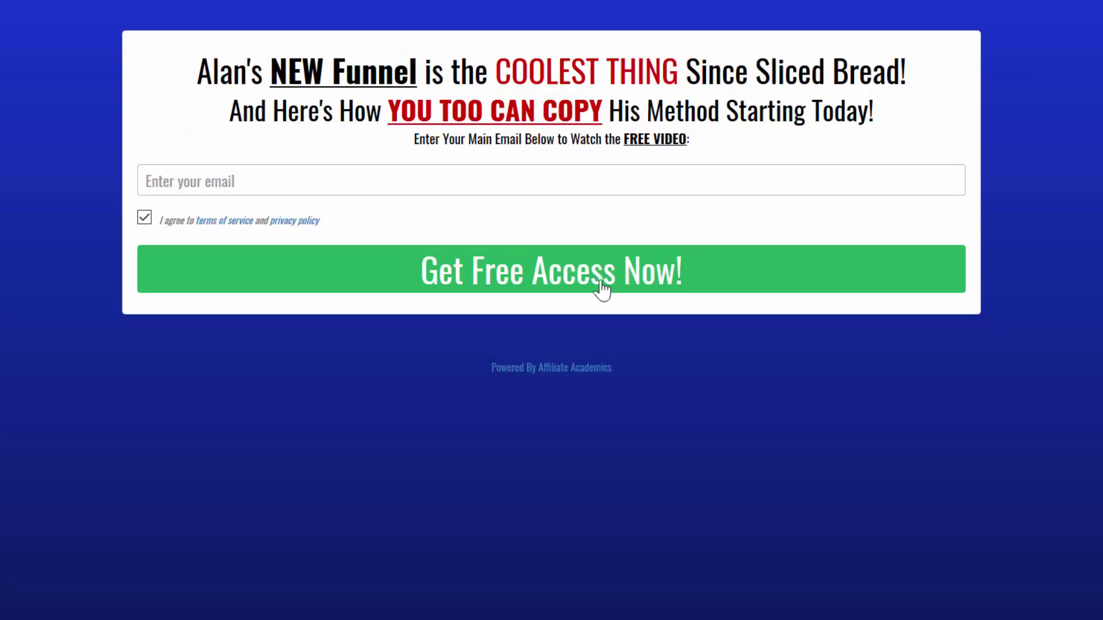
pyautogui.hotkey('ctrl', 'w')
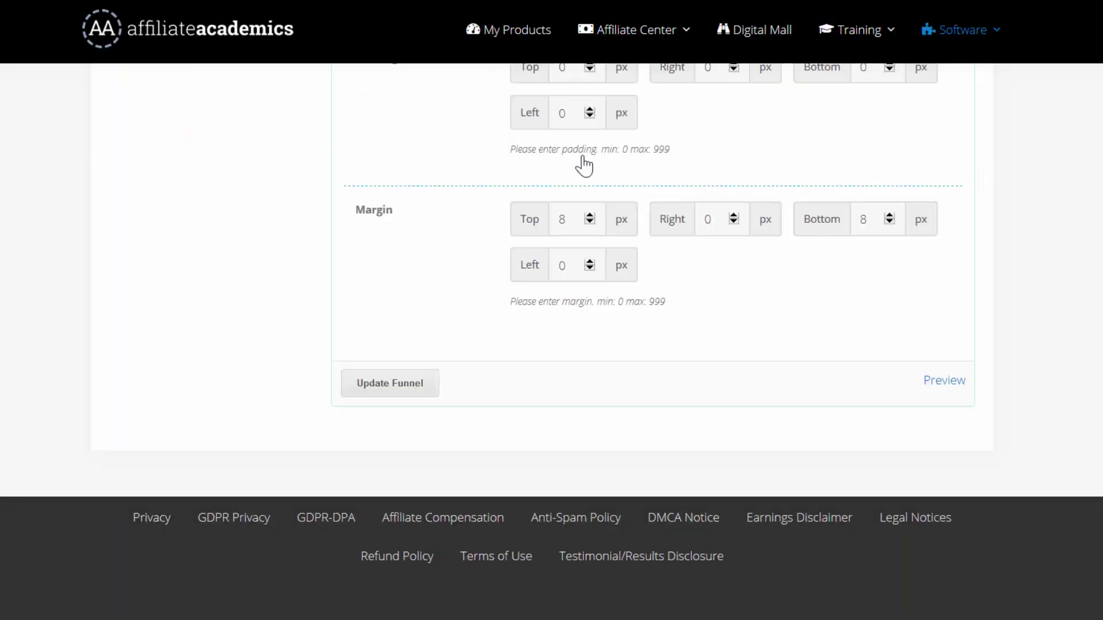
# Open the API settings and look over the form type, name field, email field, autoresponder and cloud lead saving options.
pyautogui.scroll(15, 988, 345)
pyautogui.scroll(4, 987, 316)
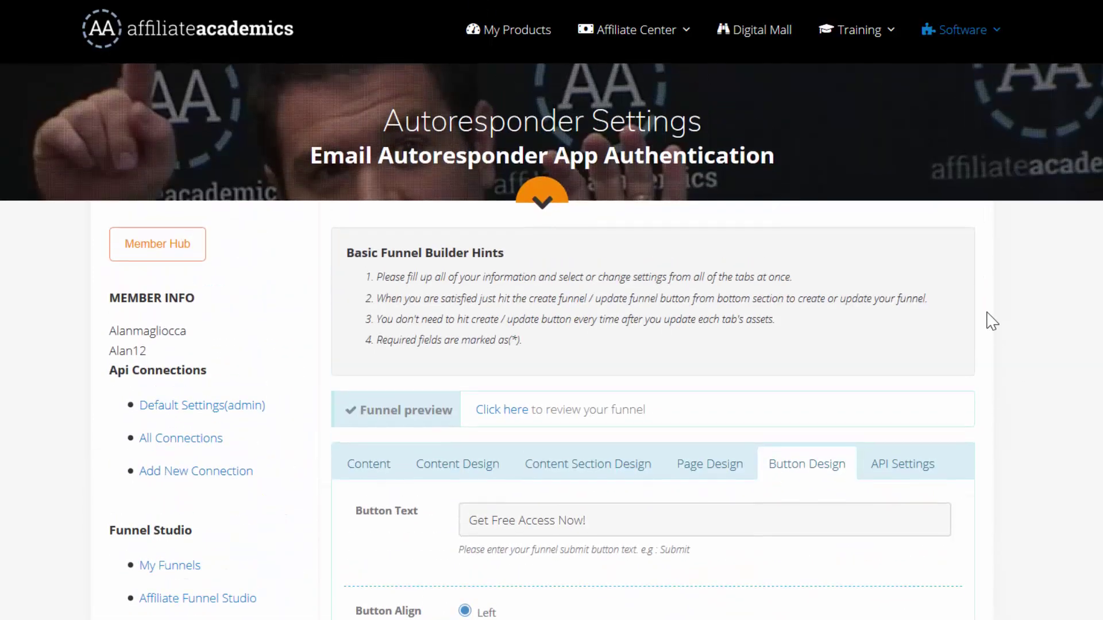
pyautogui.click(912, 409)
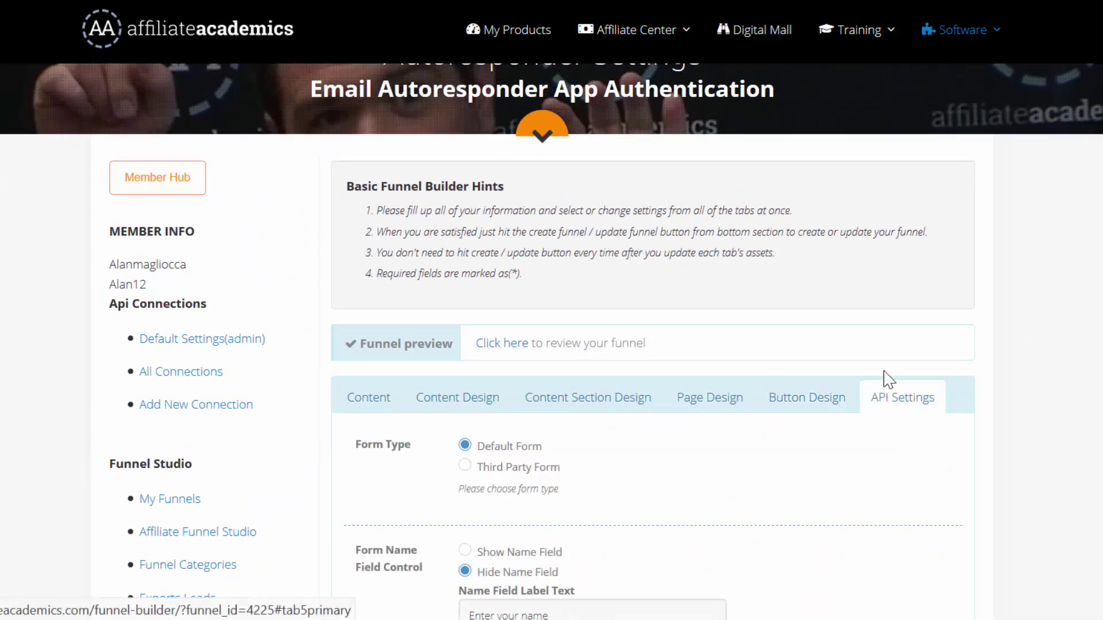
pyautogui.scroll(-2, 953, 357)
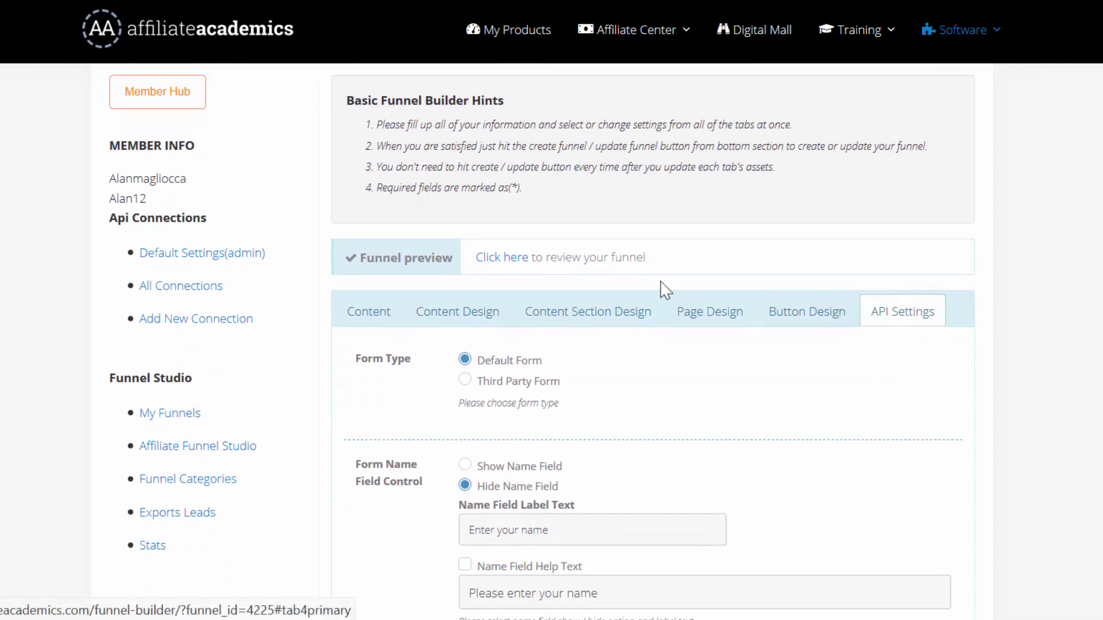
pyautogui.scroll(-2, 643, 320)
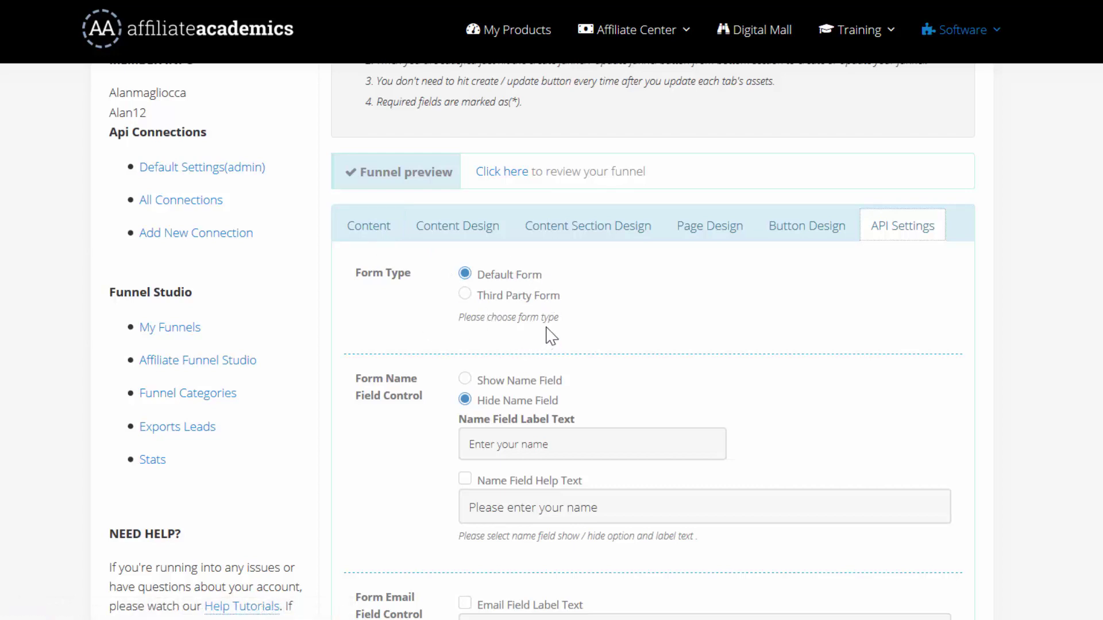
pyautogui.scroll(-10, 551, 336)
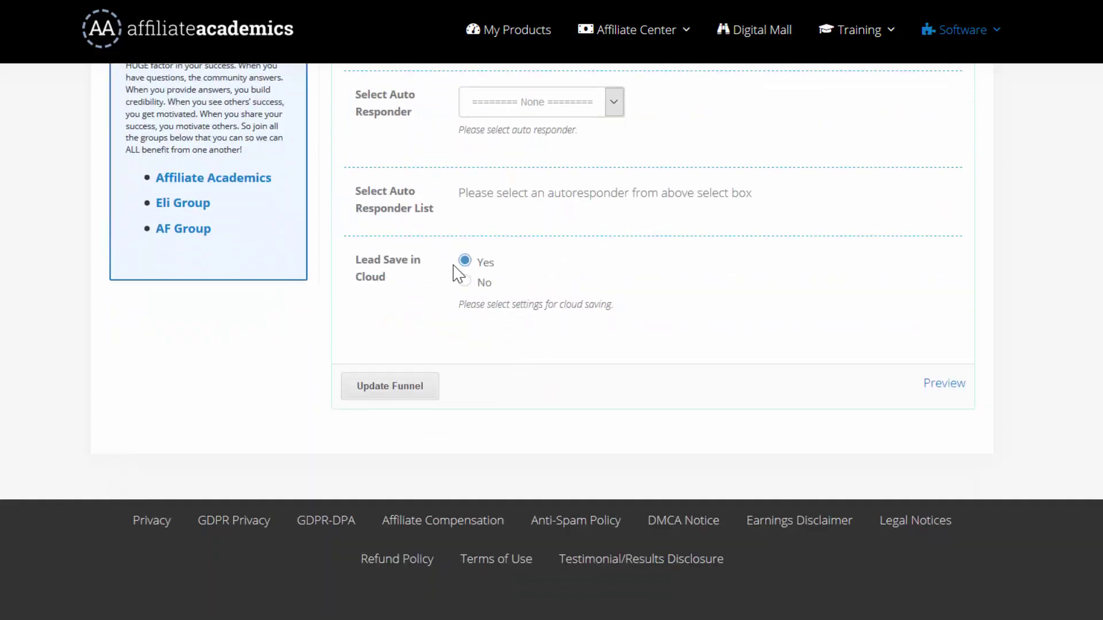
# Try the Third Party Form type with its form entry box, and switch the form type back to Default Form.
pyautogui.scroll(3, 594, 313)
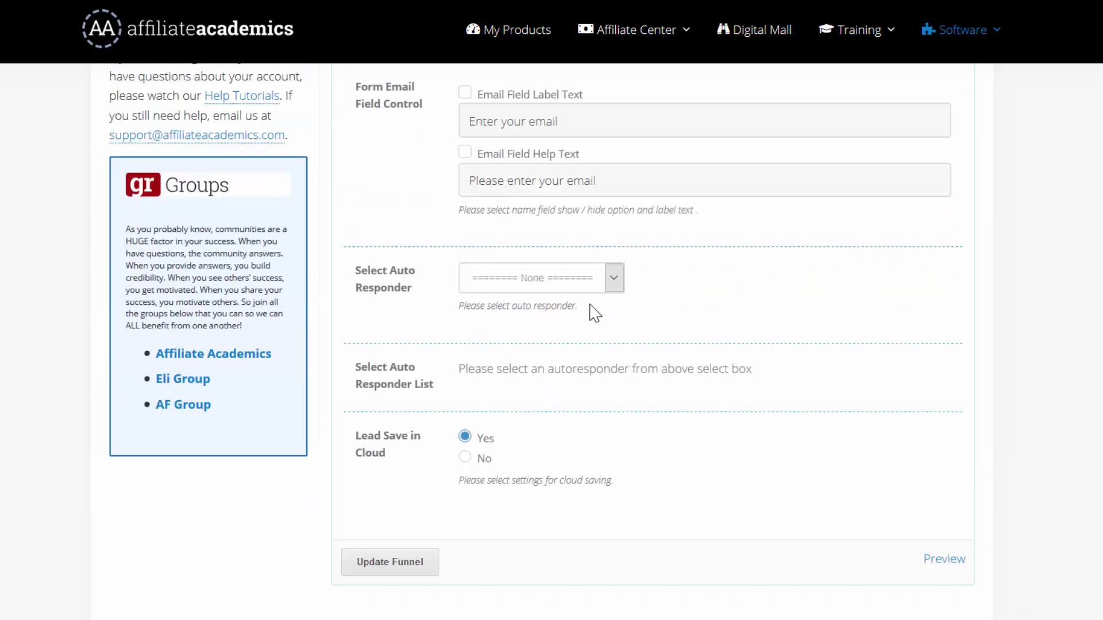
pyautogui.scroll(10, 594, 314)
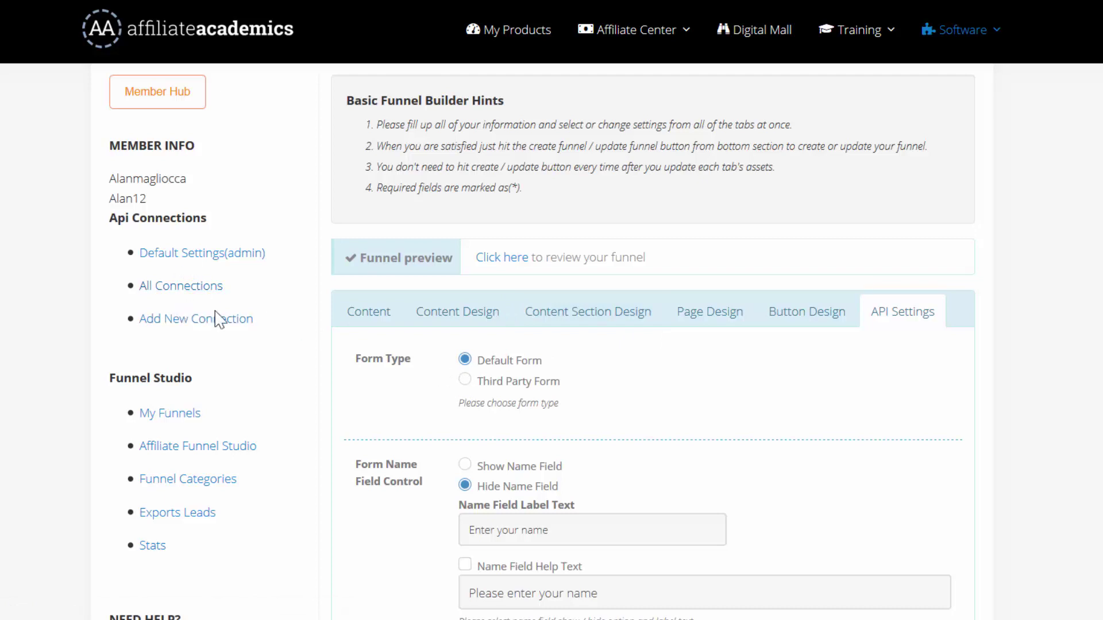
pyautogui.click(464, 380)
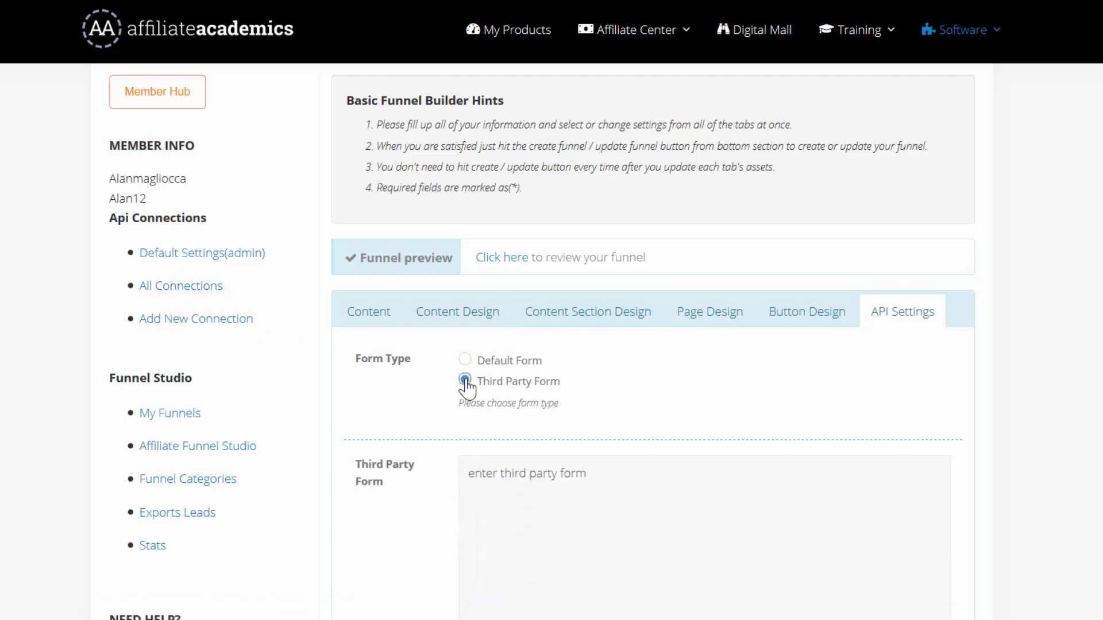
pyautogui.click(505, 485)
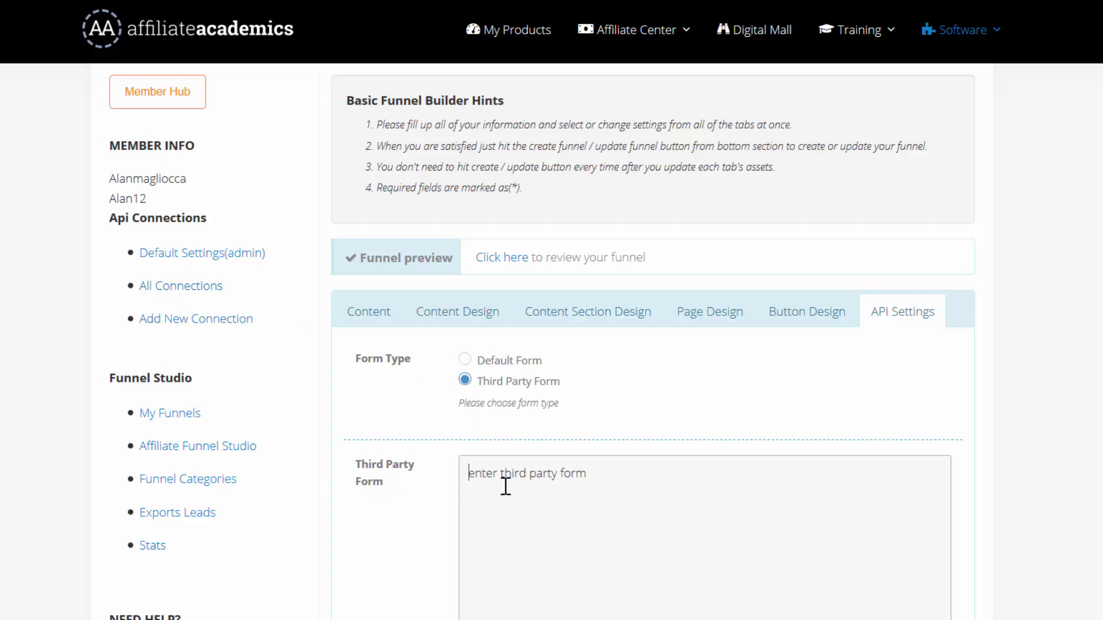
pyautogui.click(473, 363)
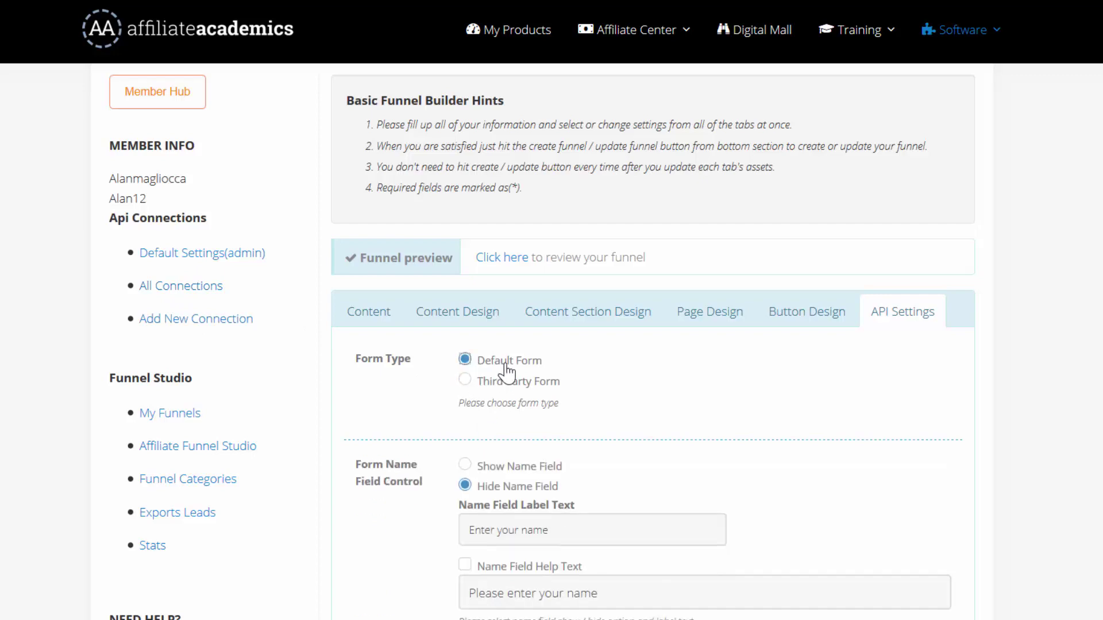
# Show the name field on the default form and enable the Email Field Label Text.
pyautogui.scroll(-3, 617, 348)
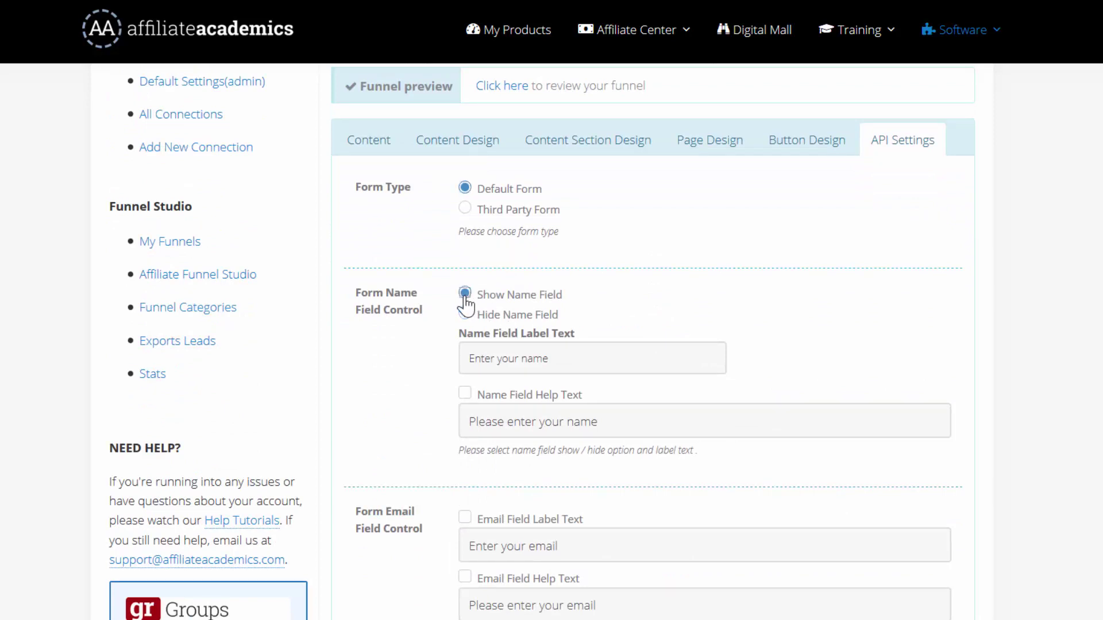
pyautogui.scroll(-3, 580, 345)
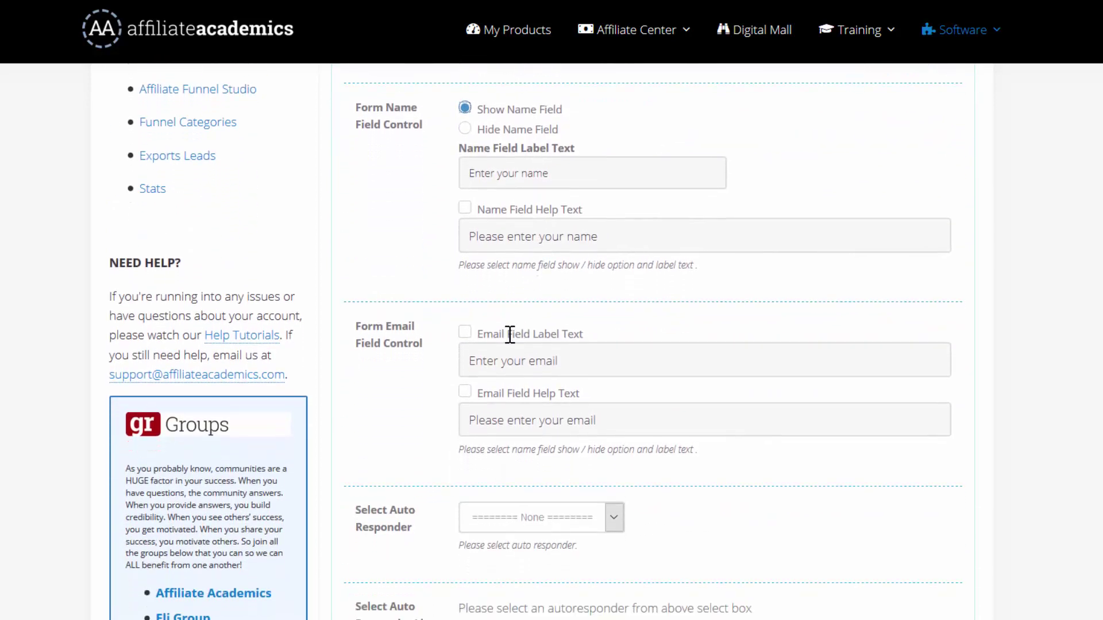
pyautogui.scroll(-1, 509, 335)
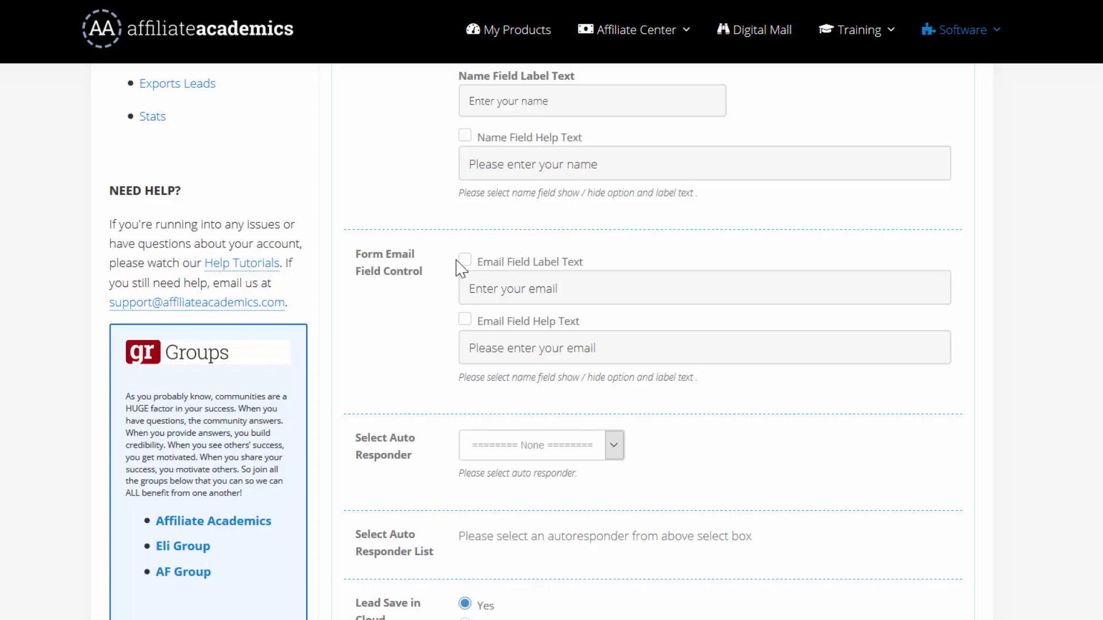
pyautogui.click(463, 263)
# Set the autoresponder to Aweber and select the autoresponder list that is named after a person.
pyautogui.click(563, 447)
pyautogui.click(544, 484)
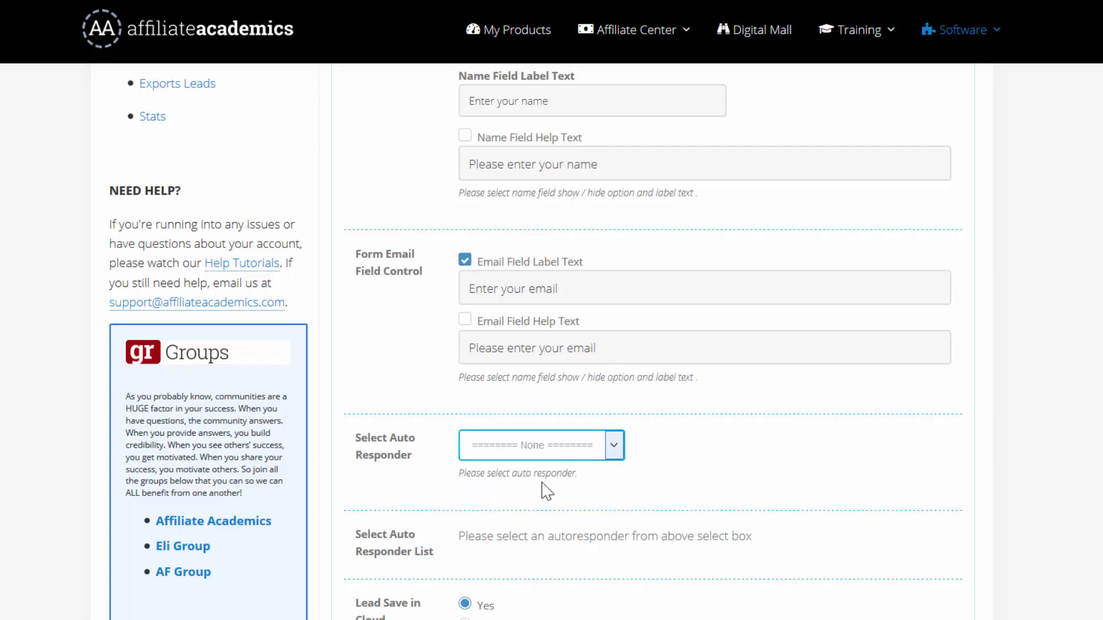
pyautogui.scroll(-3, 546, 491)
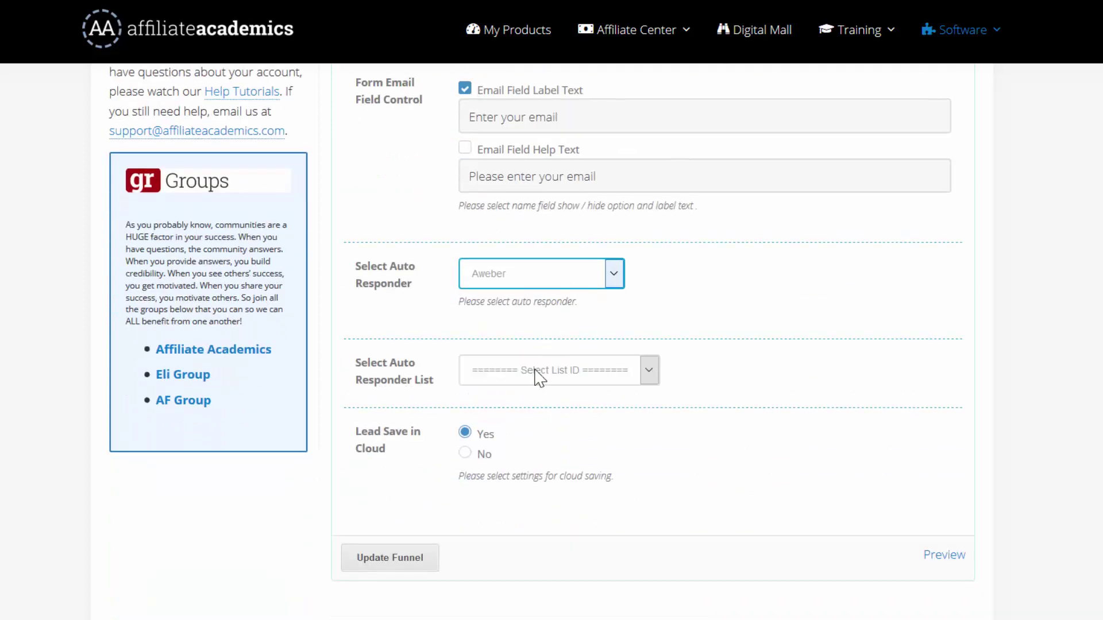
pyautogui.click(556, 379)
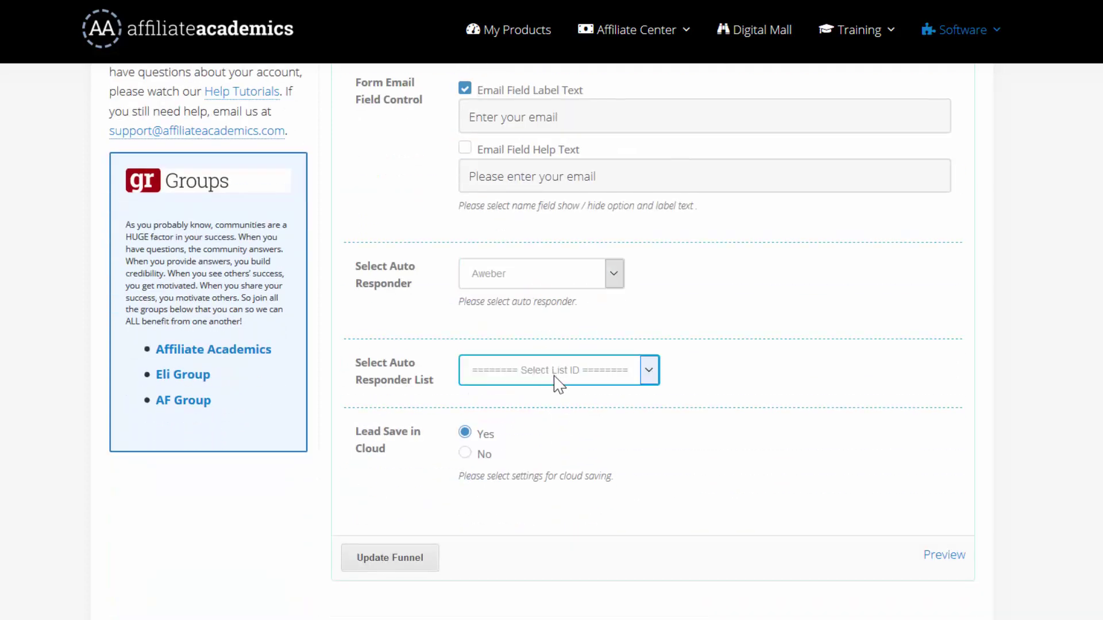
pyautogui.click(553, 412)
# Update the funnel and check the name and email field labels on its preview page.
pyautogui.click(414, 561)
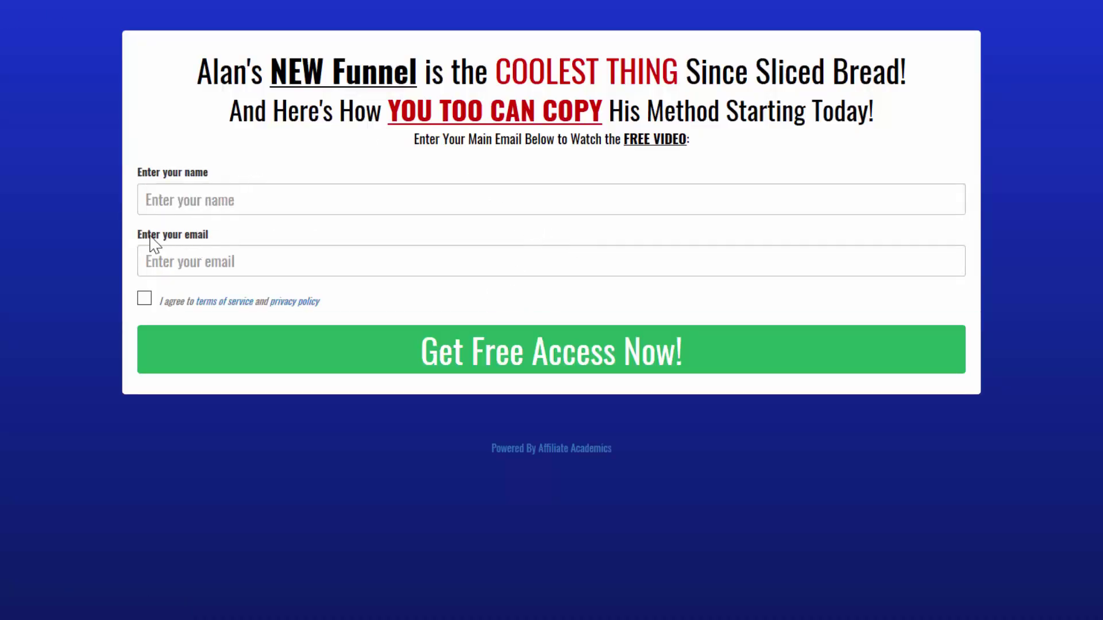
pyautogui.tripleClick(184, 242)
pyautogui.moveTo(220, 176); pyautogui.dragTo(138, 172)
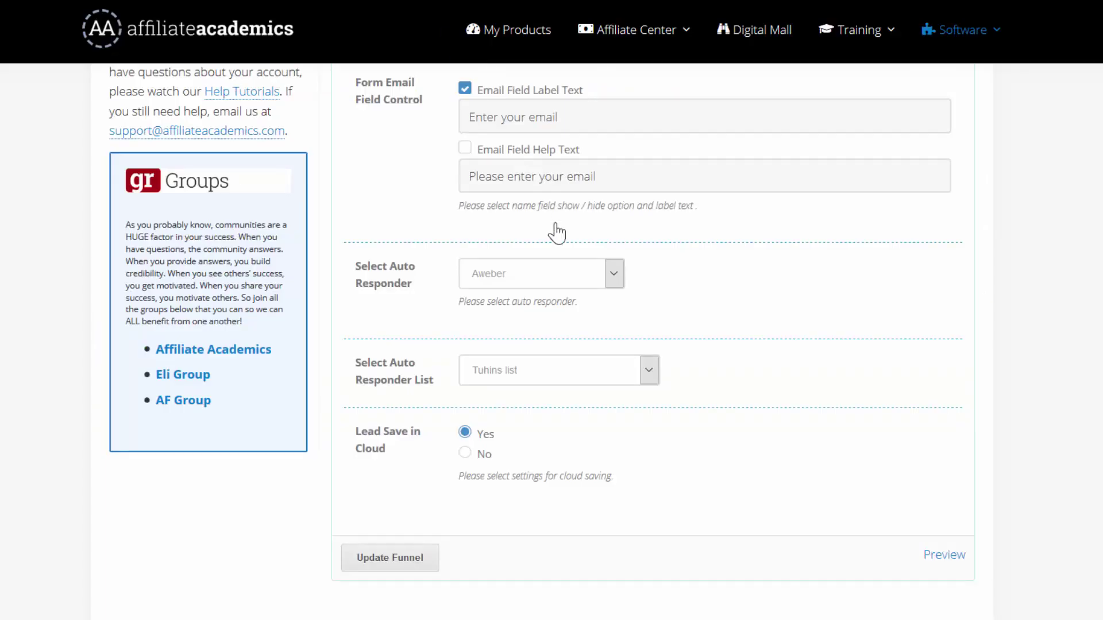
# Turn off the Email Field Label Text and update the funnel.
pyautogui.scroll(3, 640, 322)
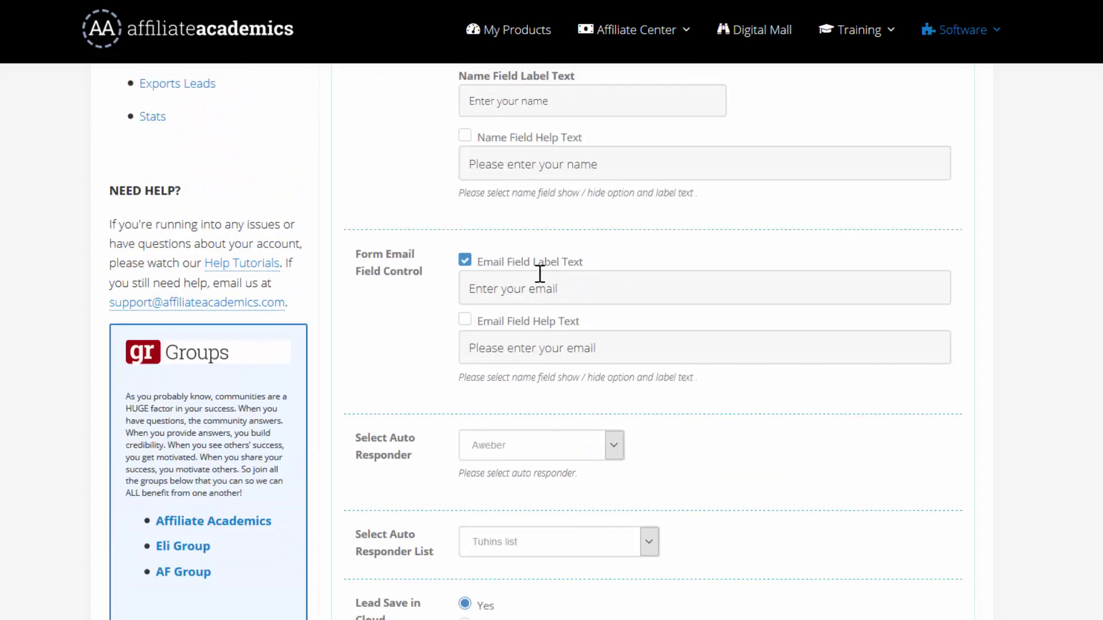
pyautogui.click(466, 263)
pyautogui.scroll(-5, 517, 344)
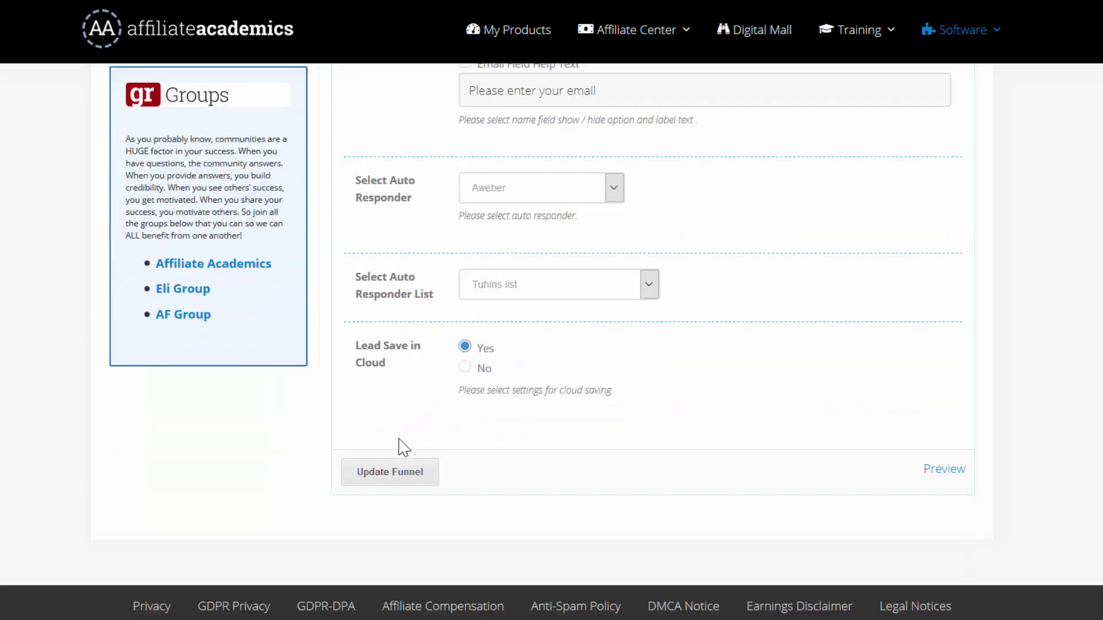
pyautogui.click(399, 475)
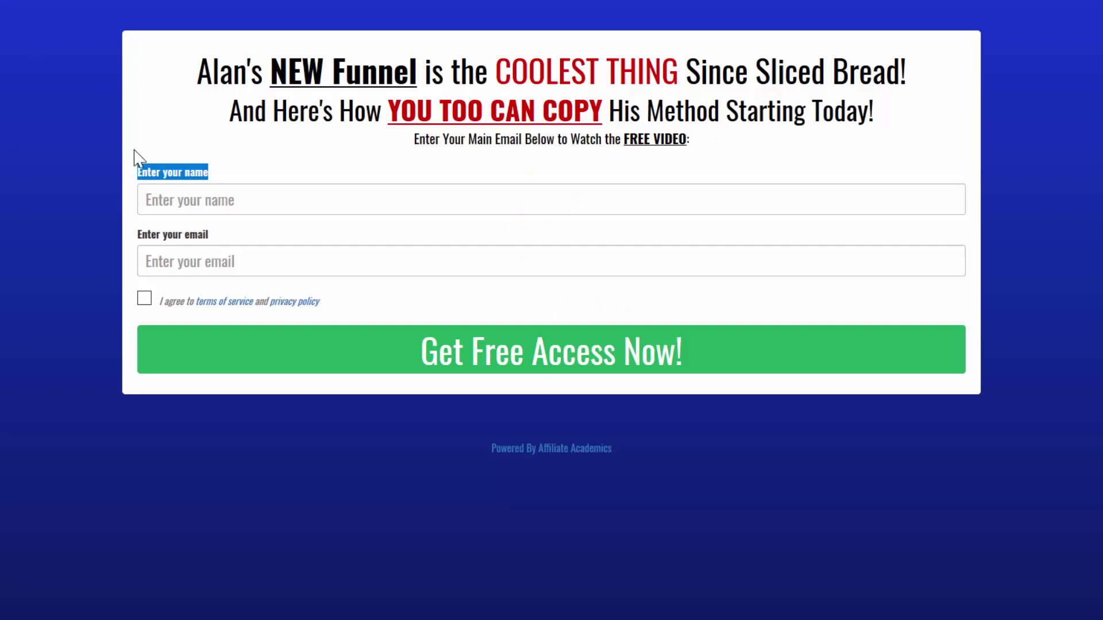
# Reload the funnel preview page and check the name and email fields of the form.
pyautogui.click(171, 182)
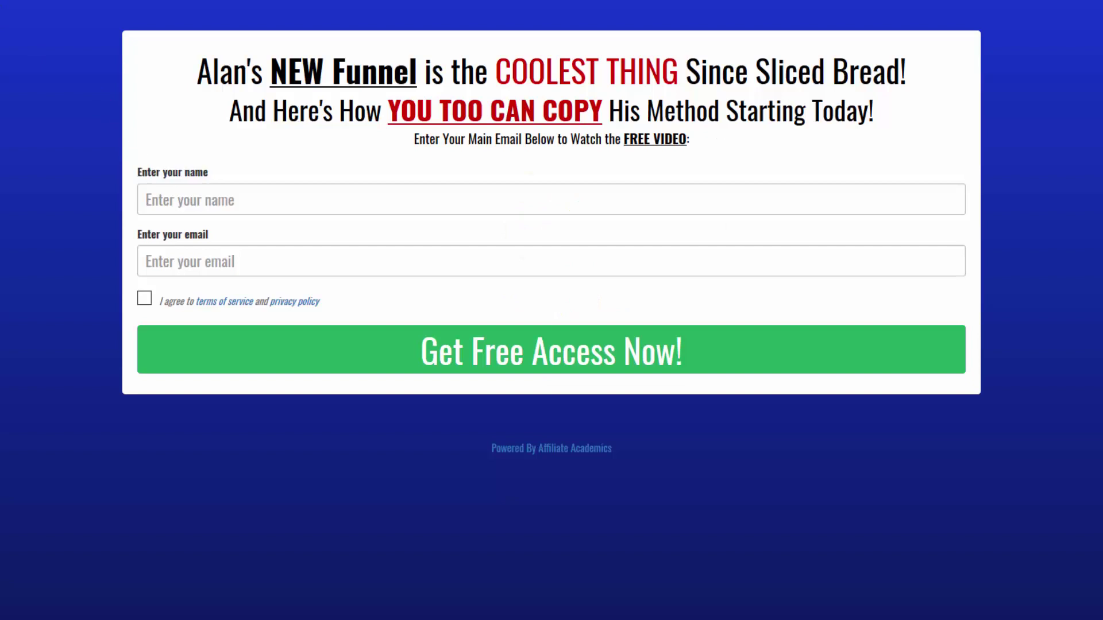
pyautogui.press('F5')
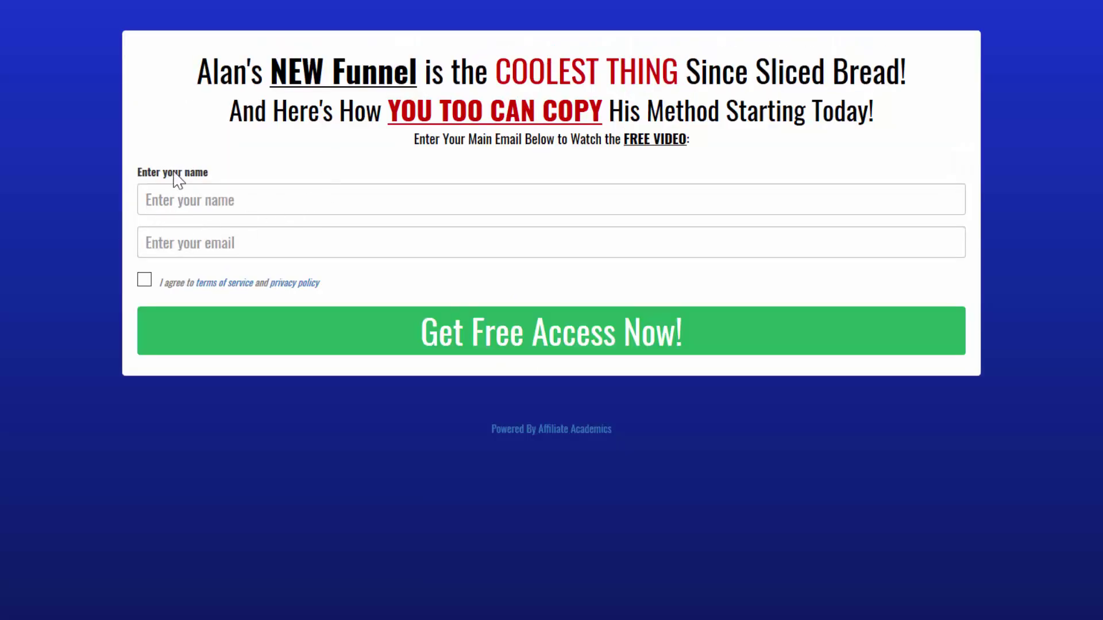
pyautogui.click(239, 202)
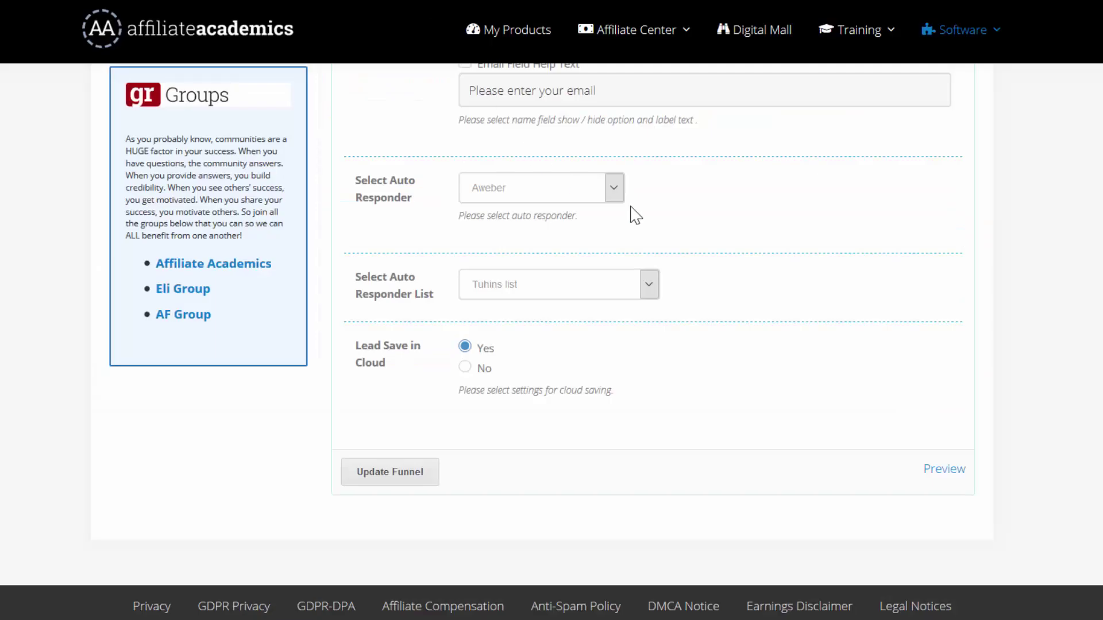
# Set the form's name field control to Hide Name Field and update the funnel.
pyautogui.scroll(3, 635, 214)
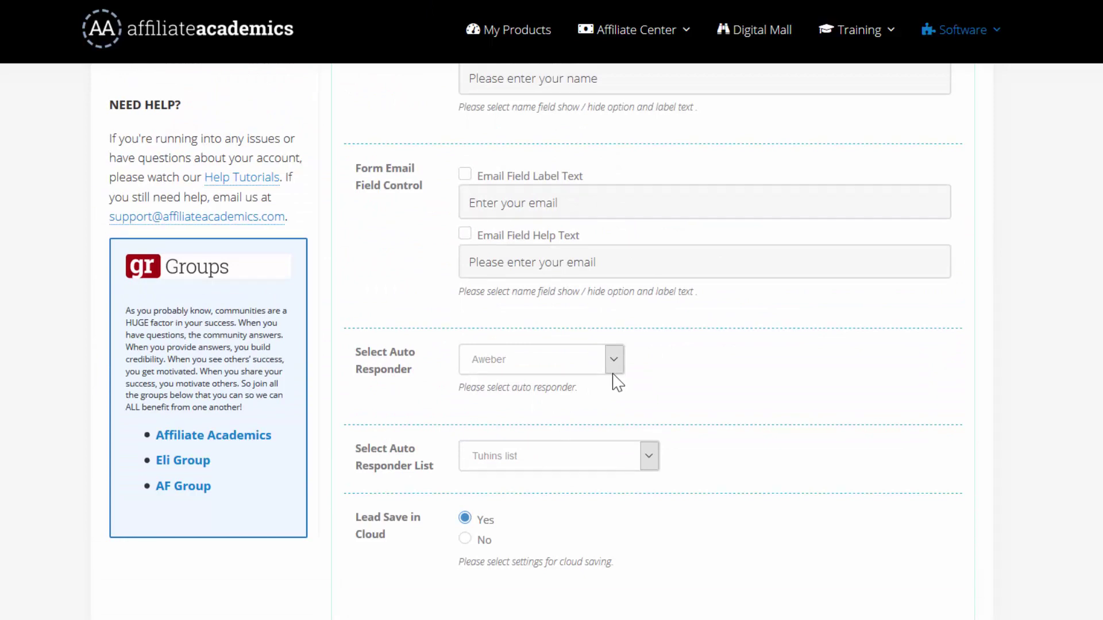
pyautogui.scroll(3, 689, 377)
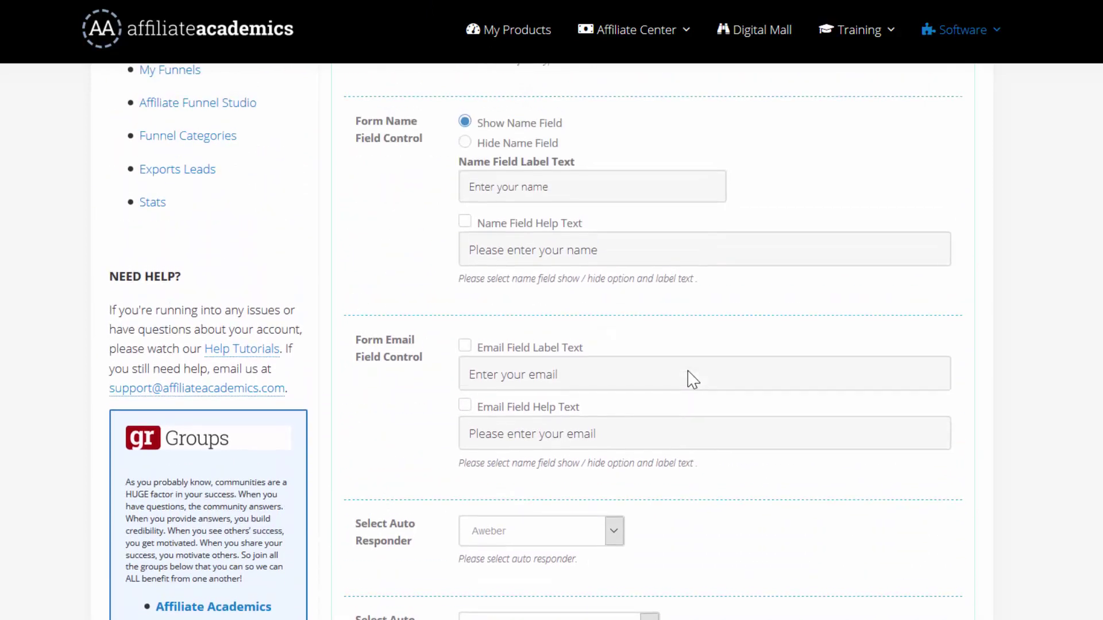
pyautogui.scroll(3, 687, 374)
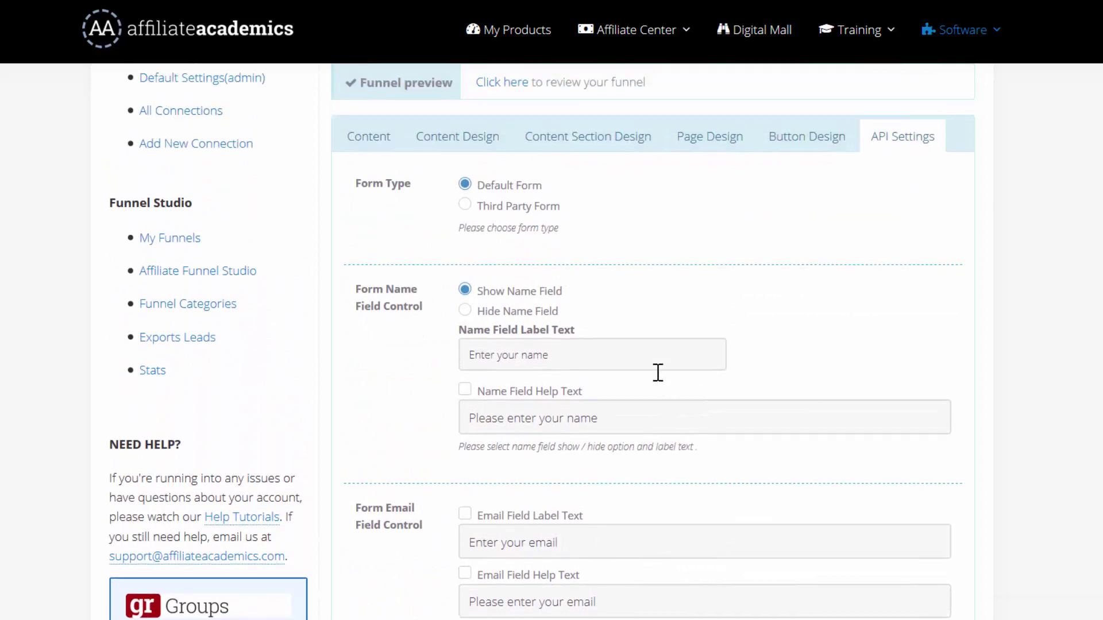
pyautogui.click(466, 314)
pyautogui.scroll(-2, 603, 322)
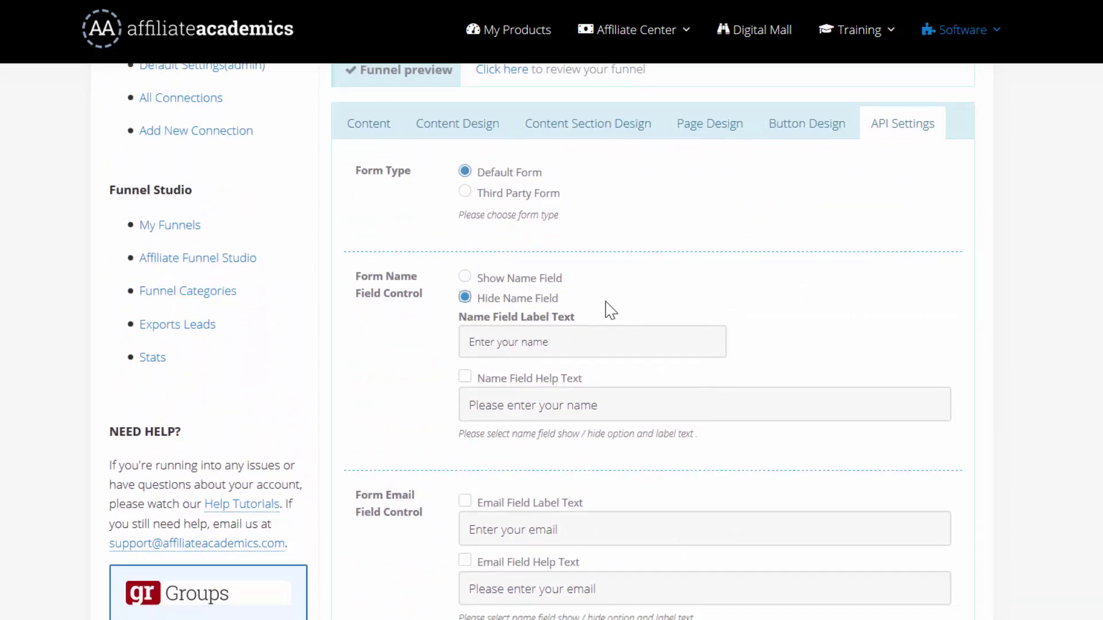
pyautogui.scroll(-6, 560, 361)
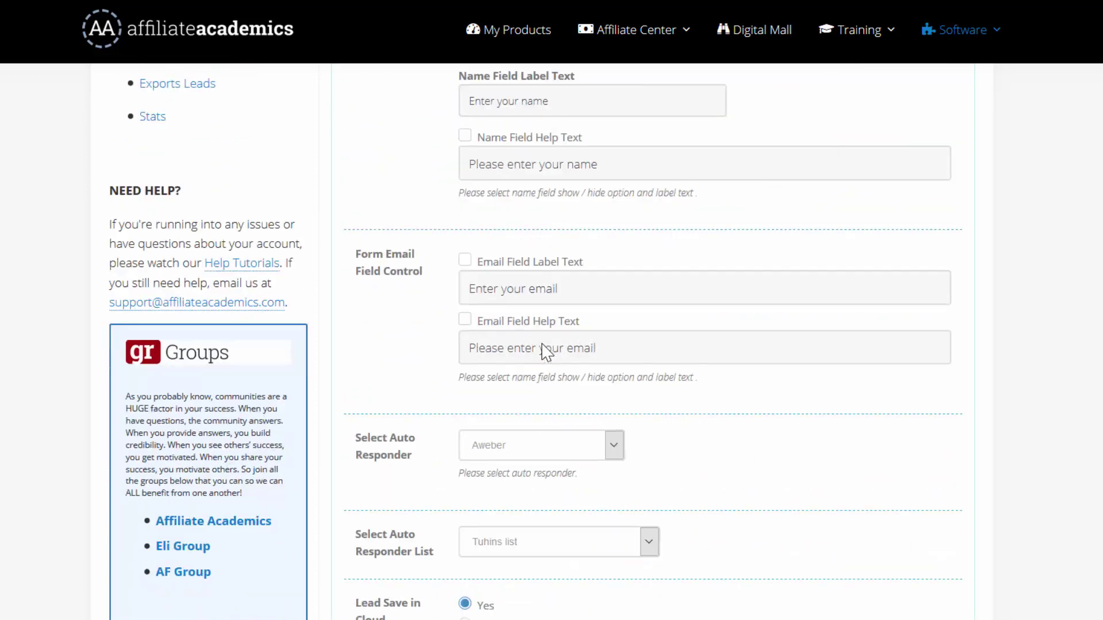
pyautogui.scroll(-3, 490, 374)
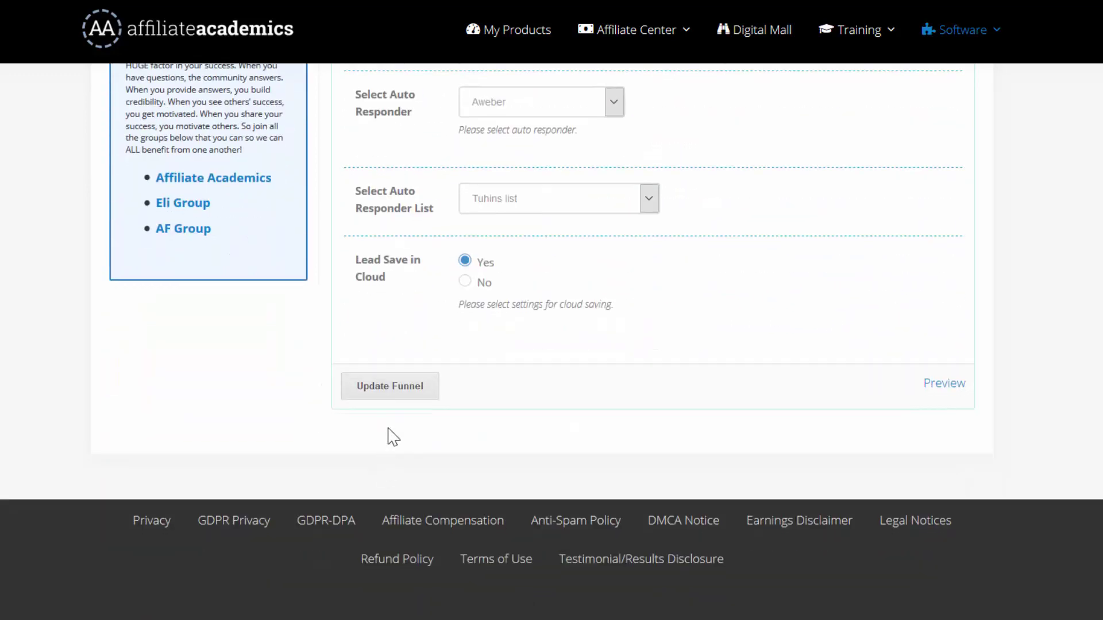
pyautogui.click(394, 387)
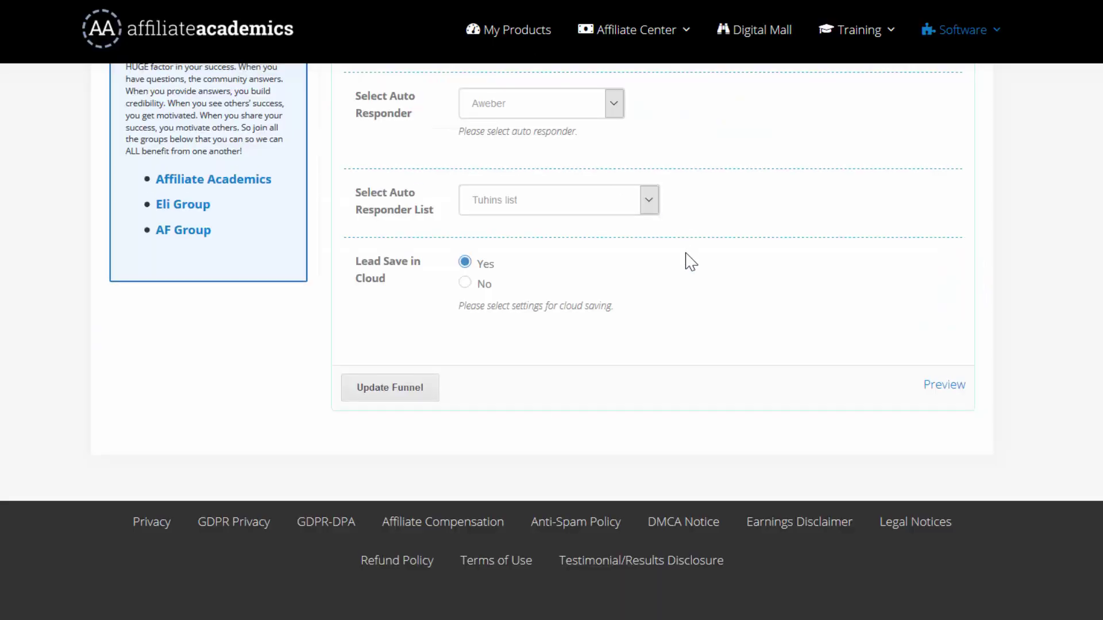
# Return to the funnel's content settings and hide the Term Of Condition checkbox.
pyautogui.scroll(15, 660, 276)
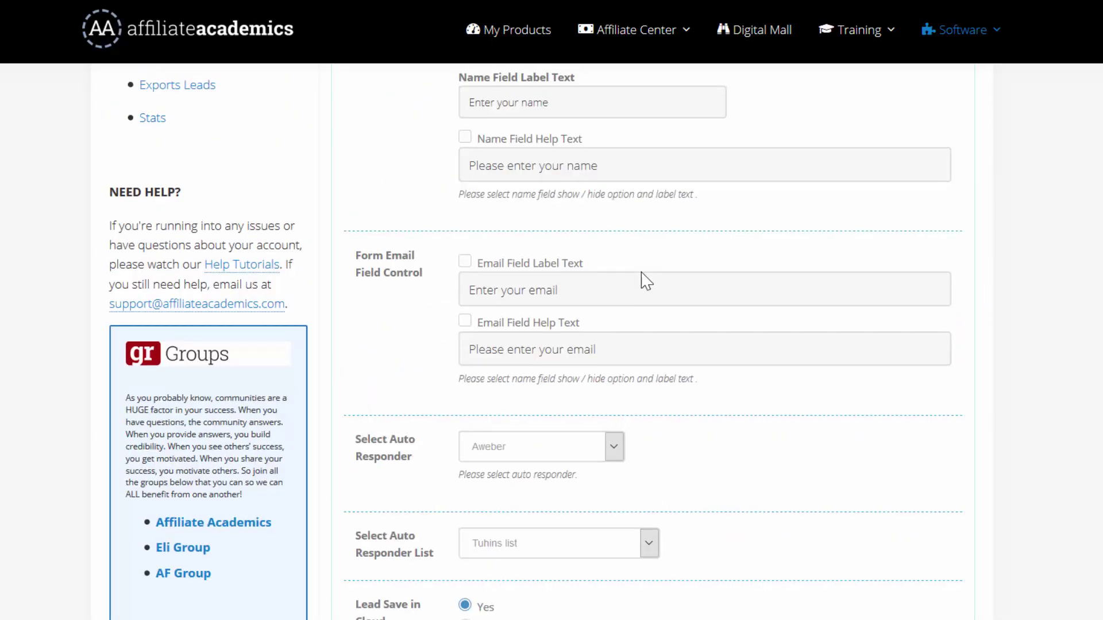
pyautogui.scroll(3, 645, 280)
pyautogui.scroll(-3, 490, 323)
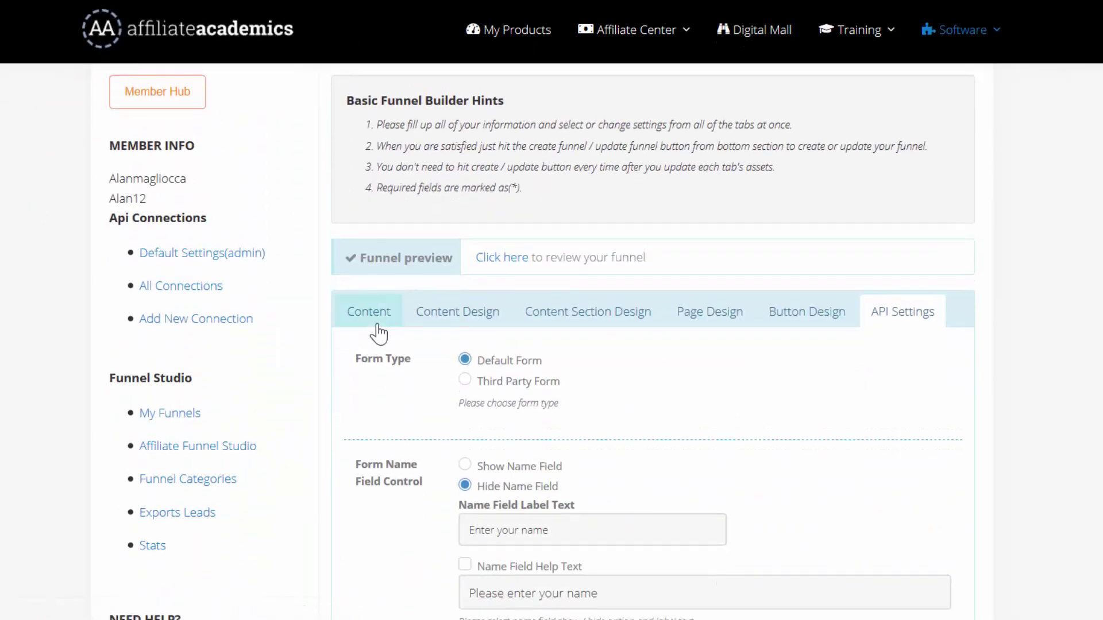
pyautogui.click(379, 315)
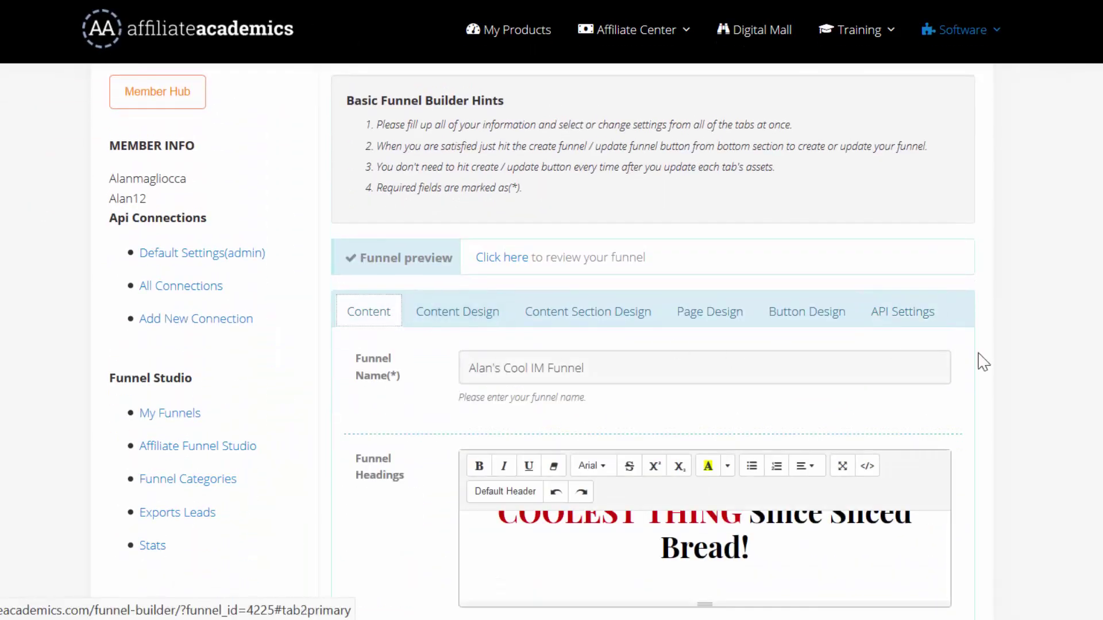
pyautogui.scroll(-1, 1011, 368)
pyautogui.scroll(-10, 1011, 368)
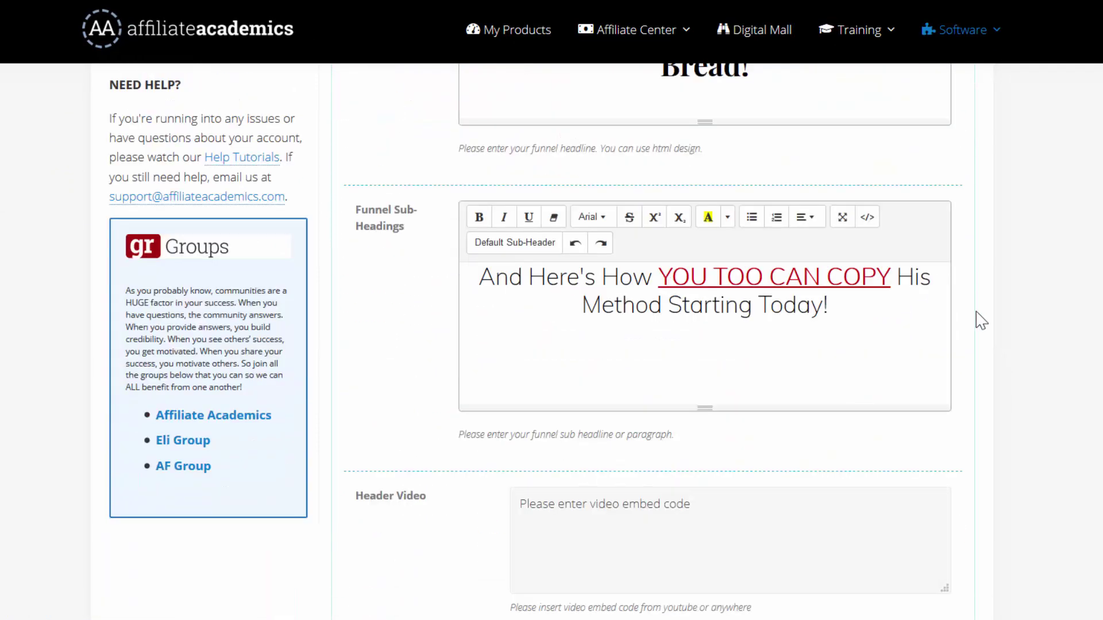
pyautogui.scroll(-10, 973, 331)
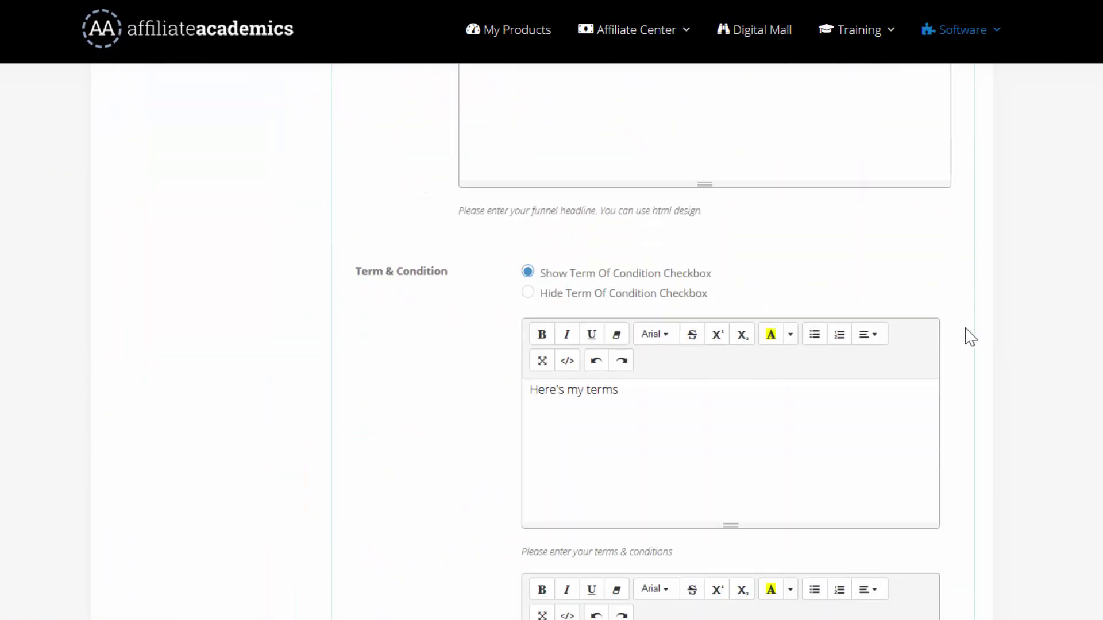
pyautogui.click(527, 252)
pyautogui.scroll(-4, 480, 332)
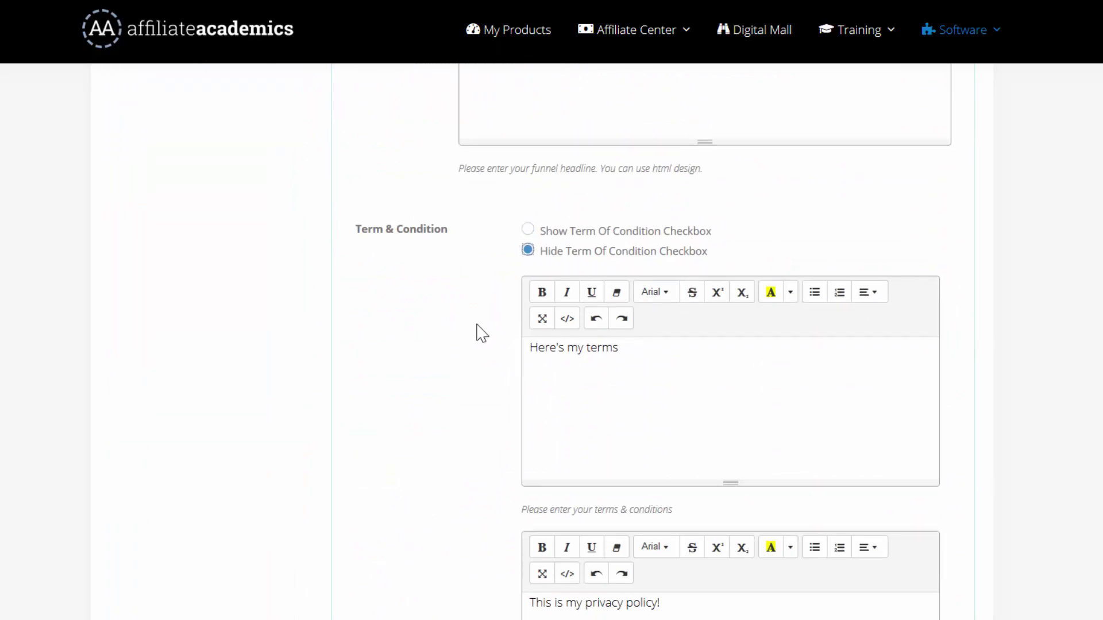
# Update the funnel, check the opt-in form on its preview page, close the preview and update the funnel once more.
pyautogui.scroll(-5, 481, 328)
pyautogui.scroll(12, 502, 361)
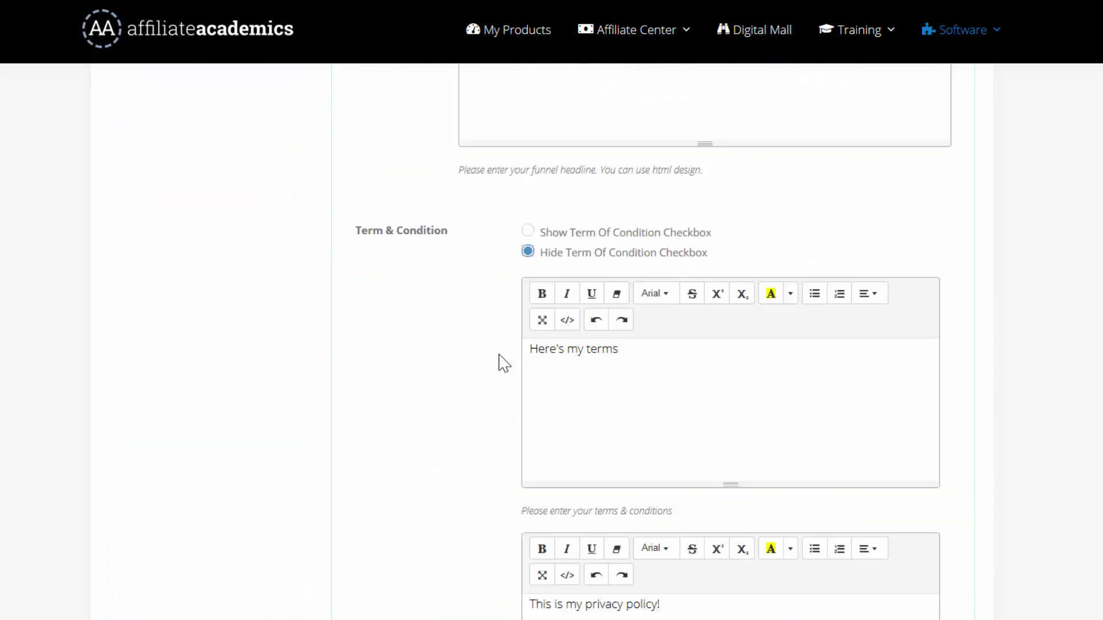
pyautogui.scroll(4, 504, 363)
pyautogui.scroll(-20, 504, 364)
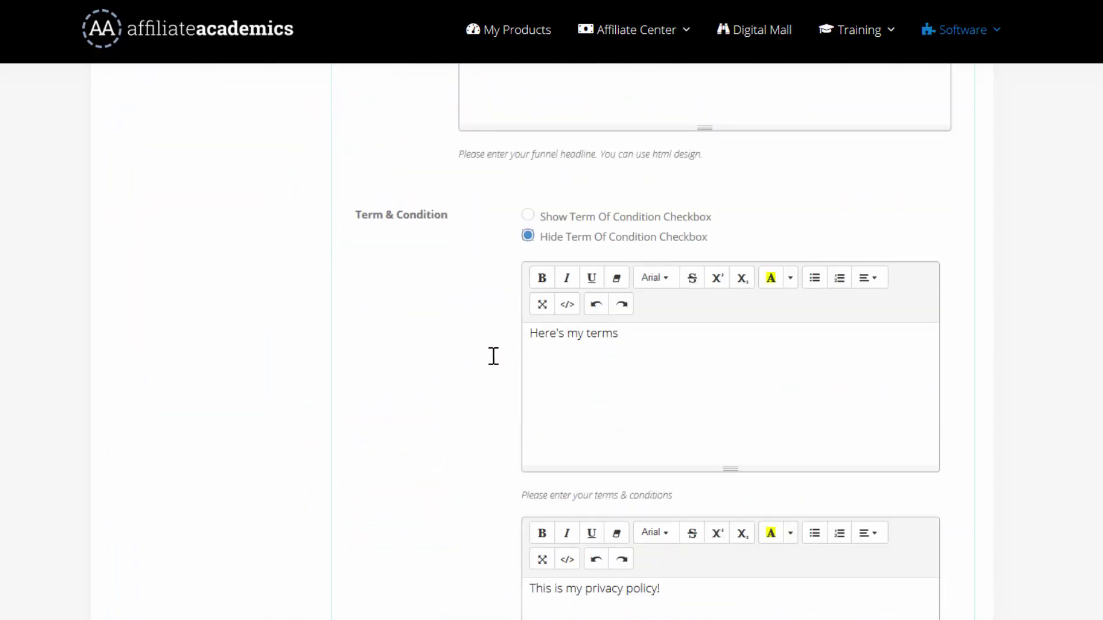
pyautogui.scroll(-4, 394, 471)
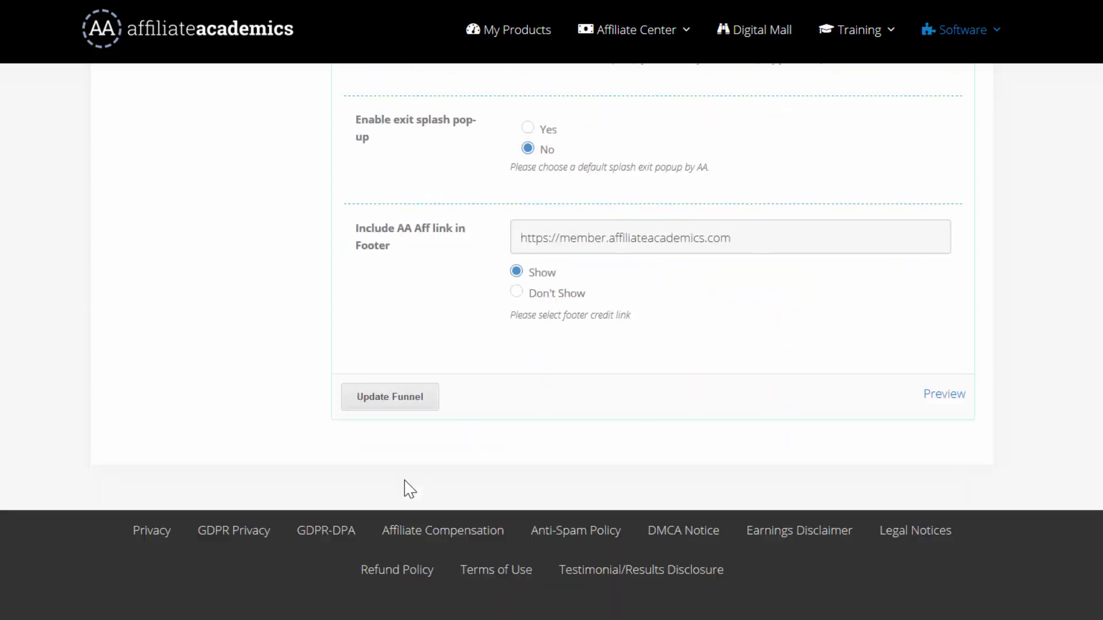
pyautogui.click(402, 394)
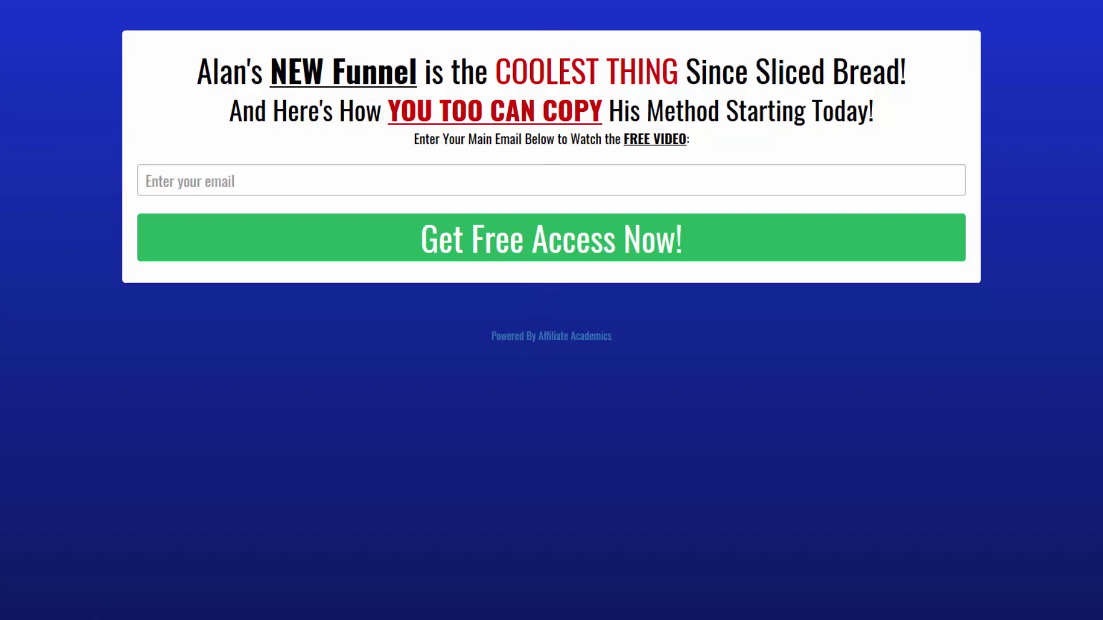
pyautogui.hotkey('ctrl', 'w')
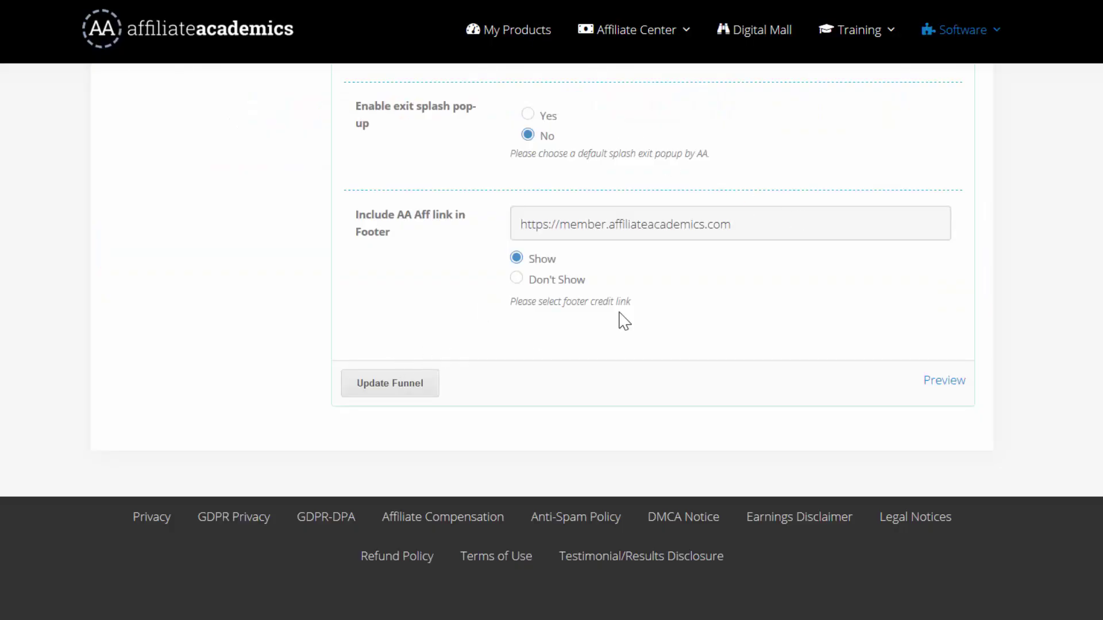
pyautogui.click(424, 386)
# Open the My Funnels list and look through the categories available for filtering the funnels.
pyautogui.scroll(8, 938, 249)
pyautogui.moveTo(982, 17)
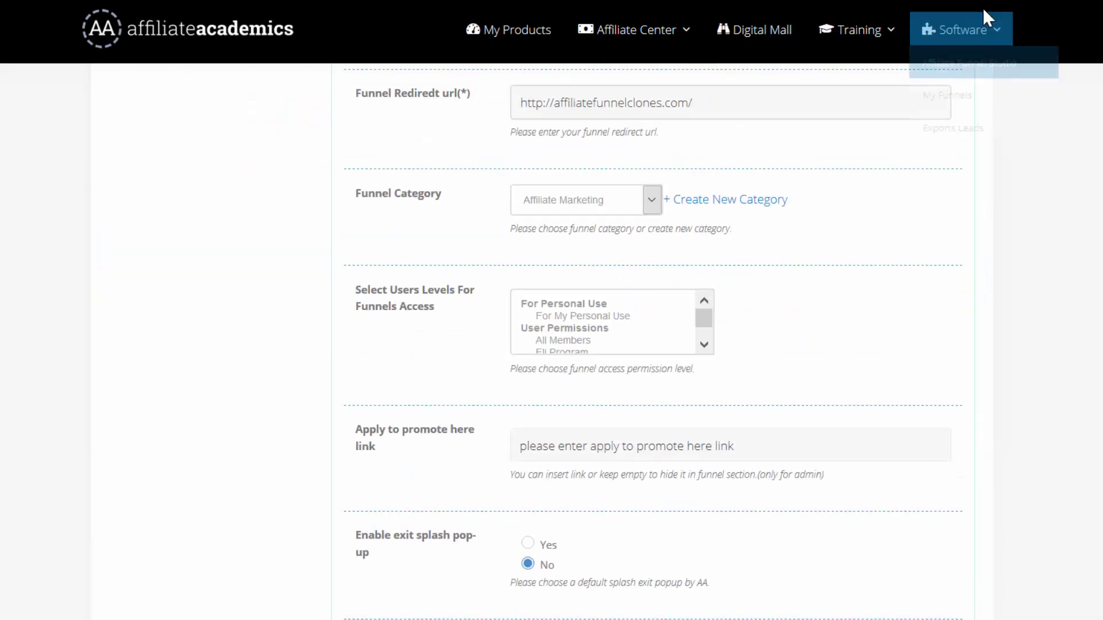
pyautogui.click(976, 96)
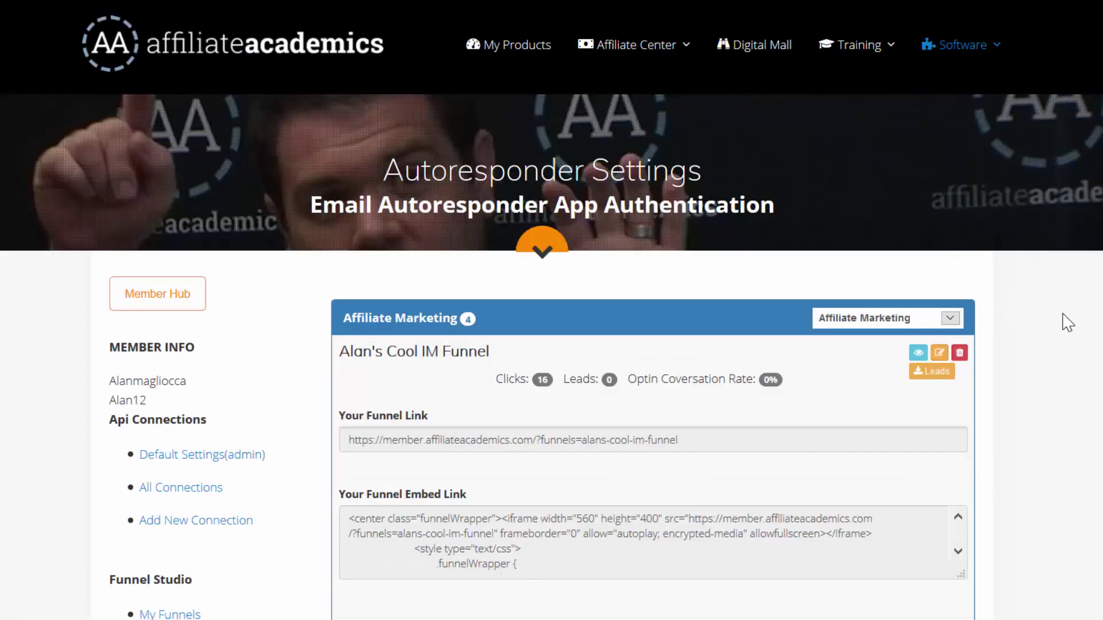
pyautogui.scroll(-2, 1067, 323)
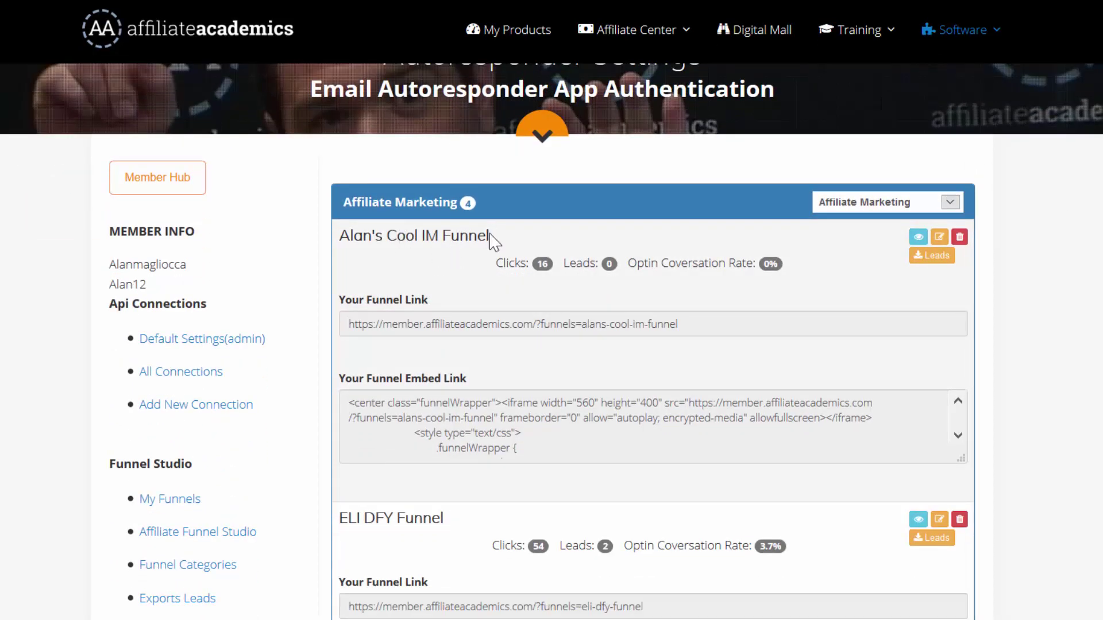
pyautogui.click(862, 207)
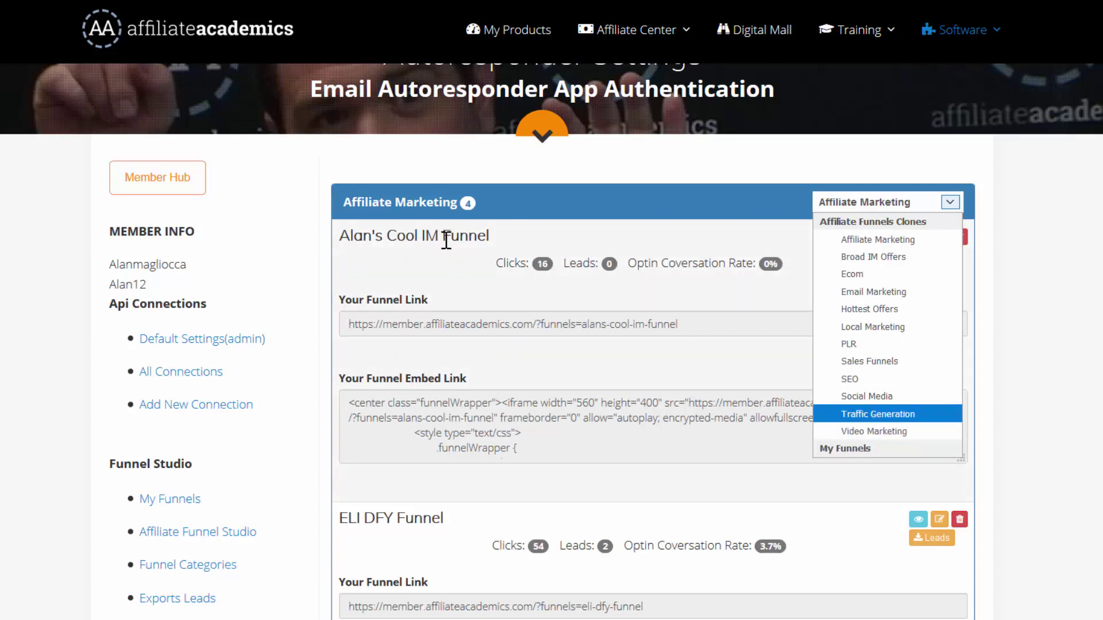
pyautogui.click(475, 235)
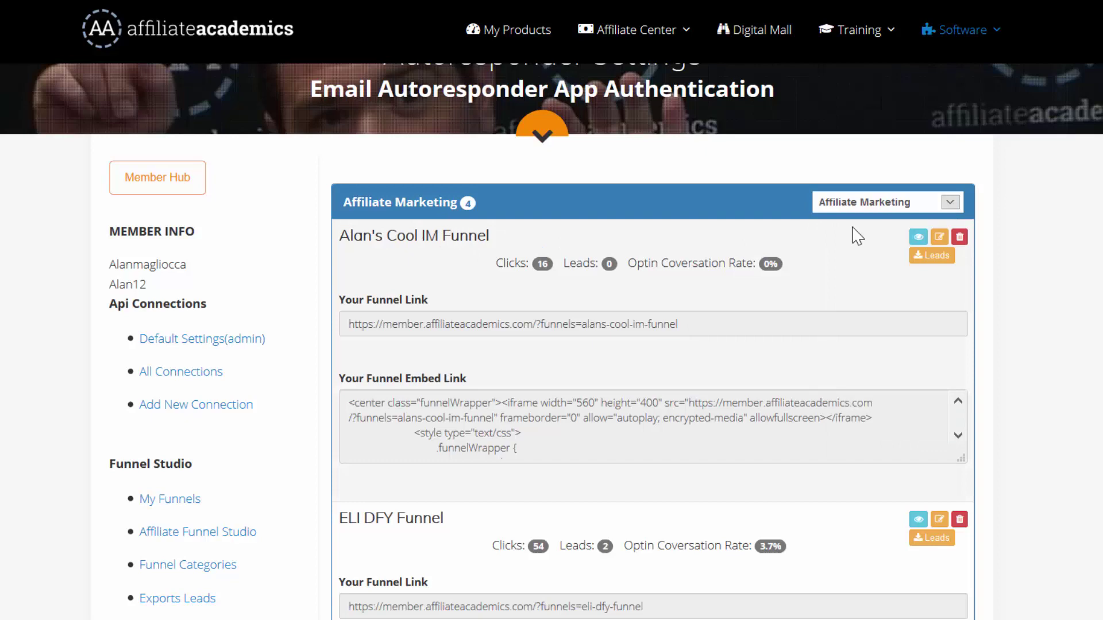
# Open the Cool IM Funnel for editing and examine the new category name field in its Funnel Category setting, leaving it empty.
pyautogui.click(940, 237)
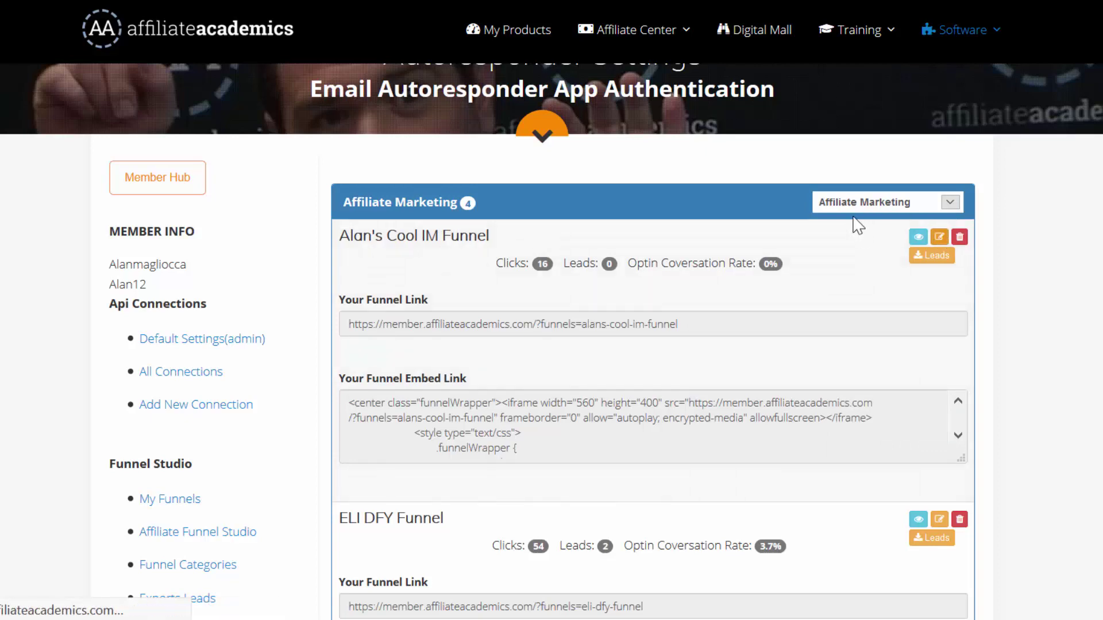
pyautogui.scroll(-6, 739, 258)
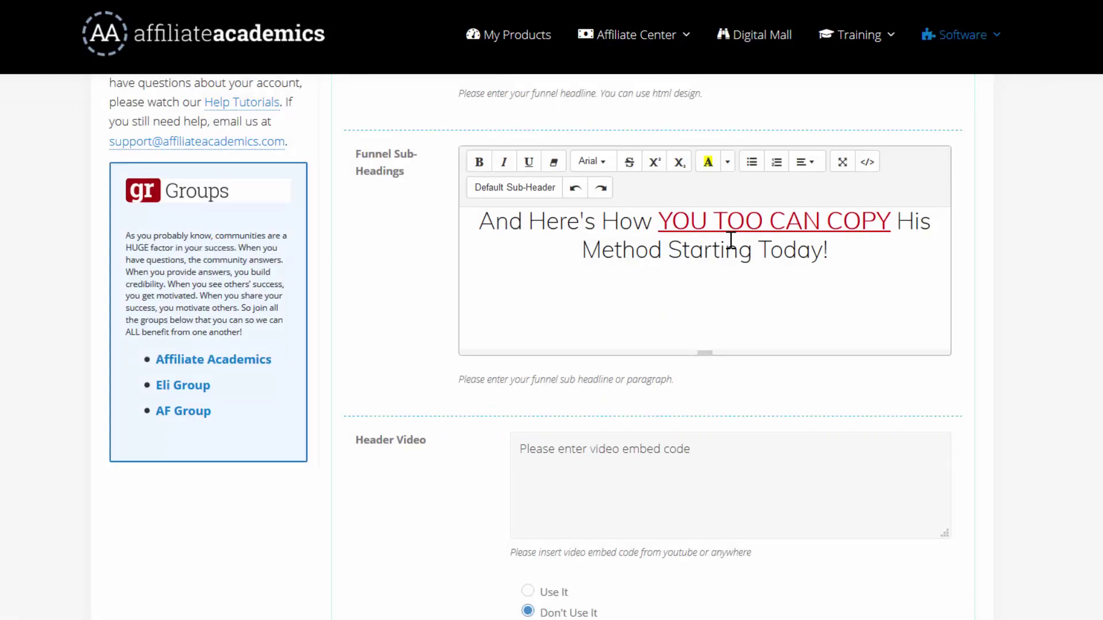
pyautogui.scroll(-5, 883, 249)
pyautogui.scroll(-9, 939, 253)
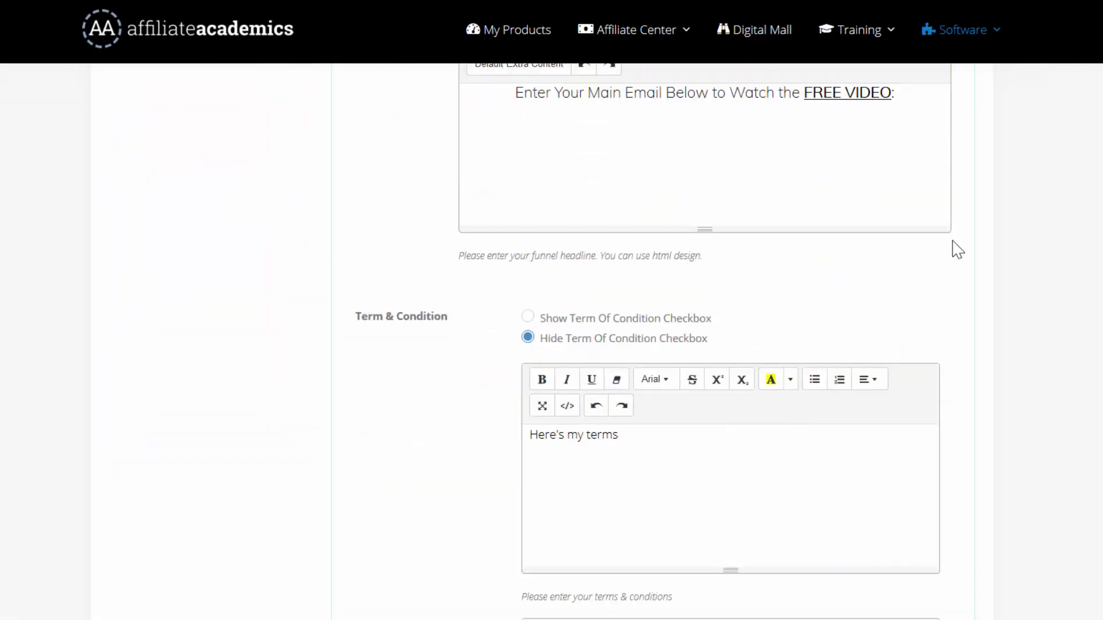
pyautogui.scroll(-1, 958, 250)
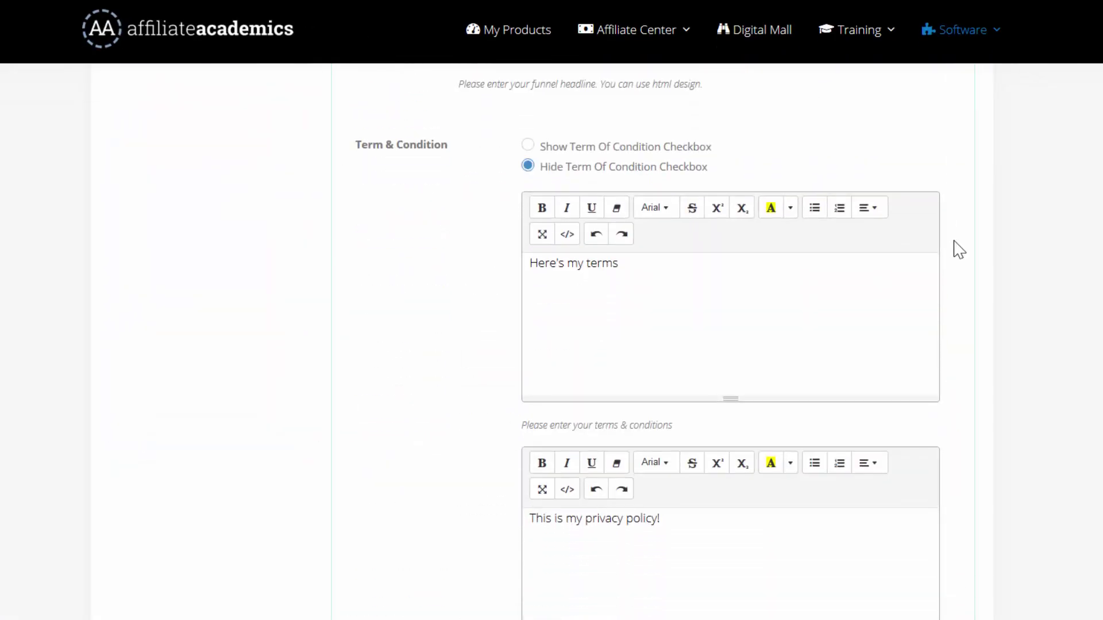
pyautogui.scroll(-5, 963, 233)
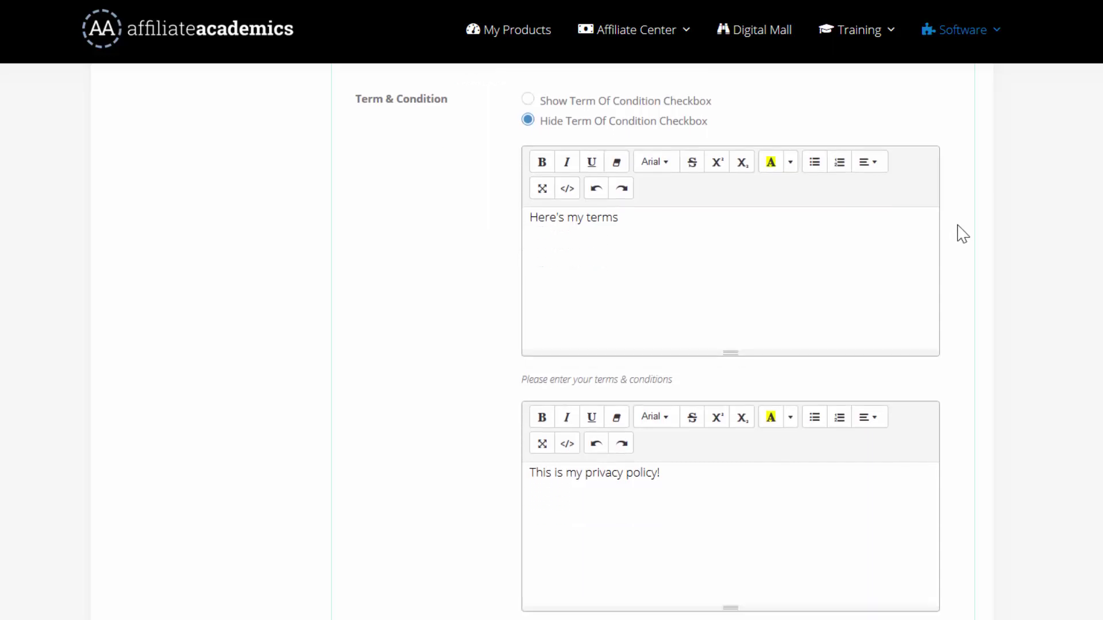
pyautogui.scroll(-4, 959, 232)
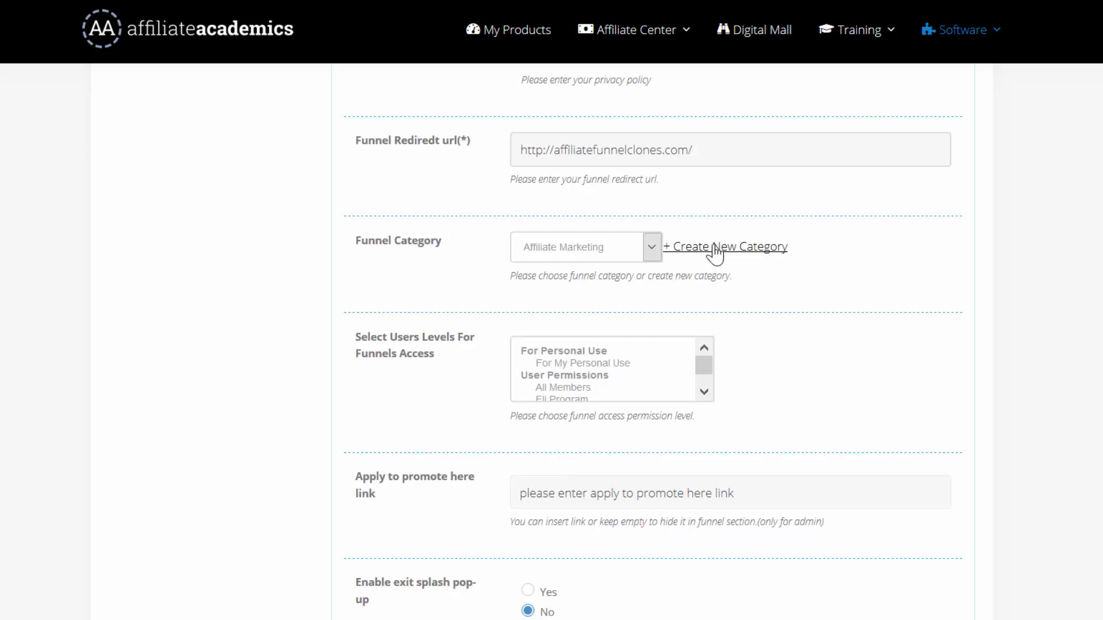
pyautogui.click(713, 251)
pyautogui.click(611, 294)
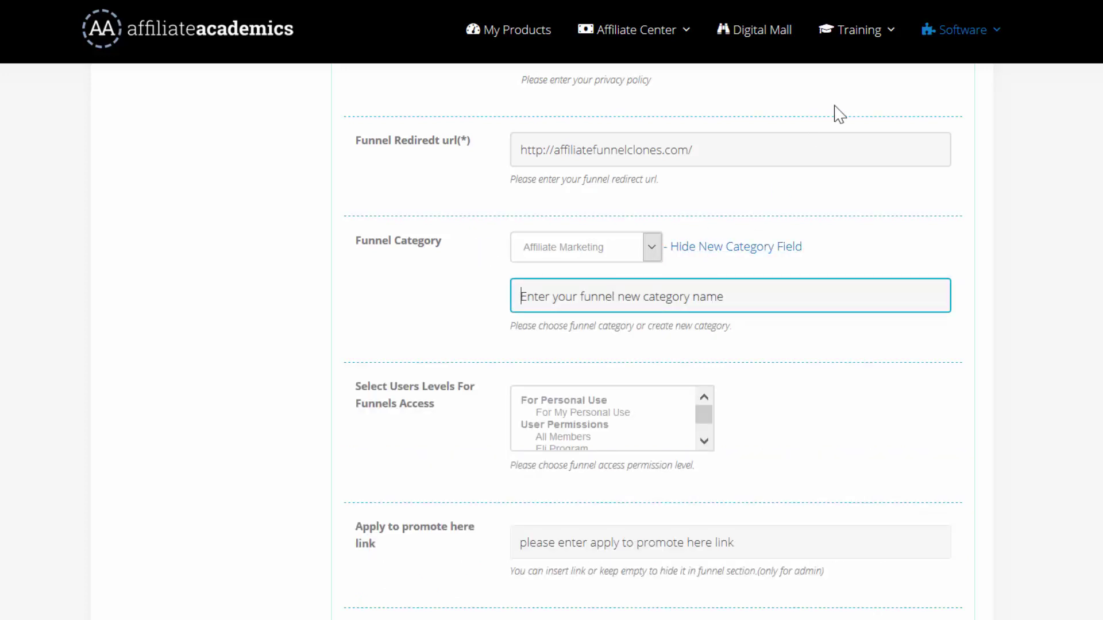
pyautogui.click(749, 246)
# Return to the My Funnels list and review each funnel's clicks, leads, opt-in conversion rate, funnel link and embed code.
pyautogui.moveTo(945, 41)
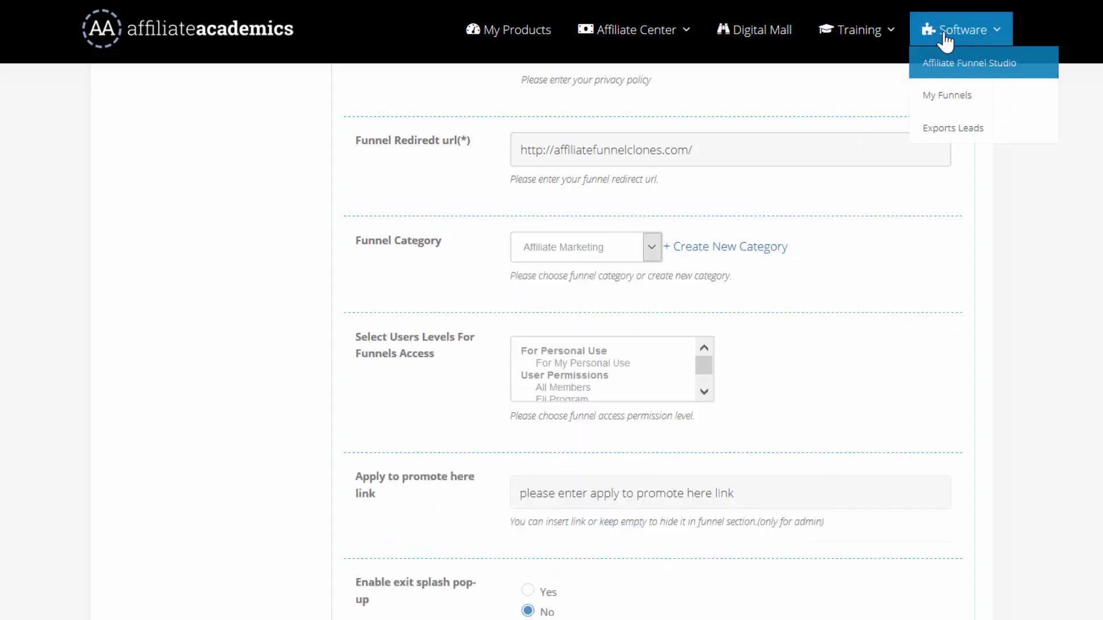
pyautogui.click(946, 109)
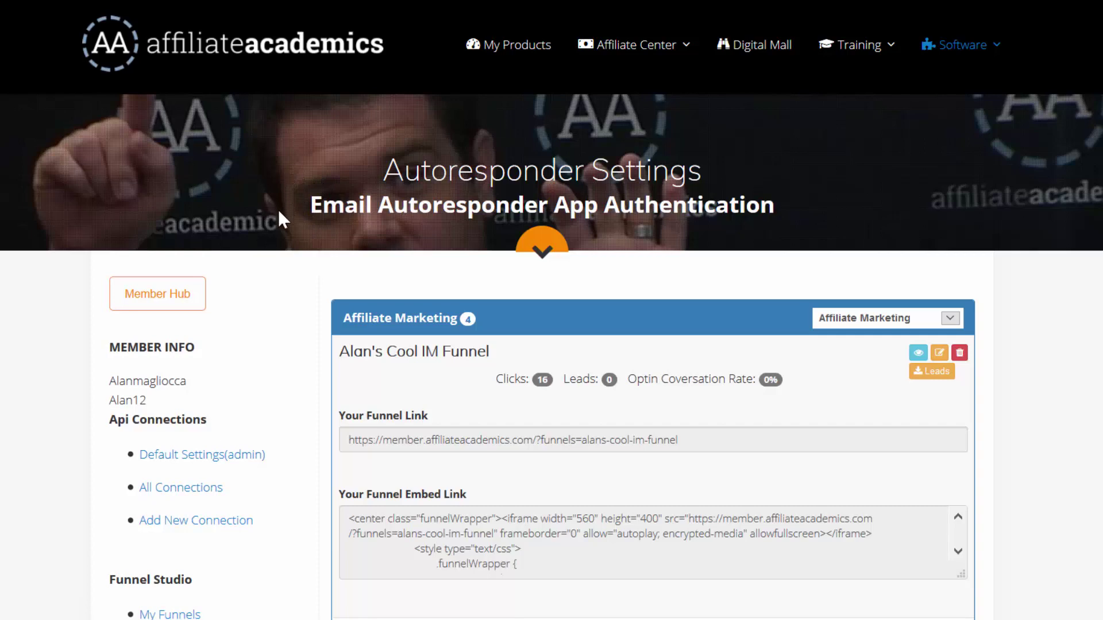
pyautogui.scroll(-3, 286, 215)
pyautogui.scroll(-7, 327, 230)
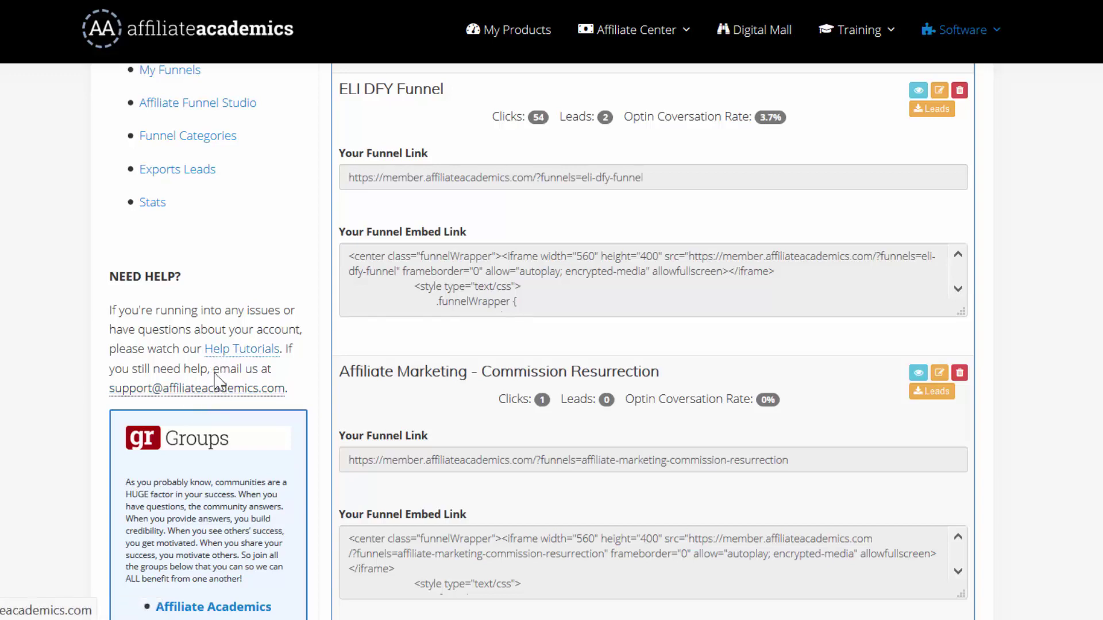
pyautogui.scroll(5, 697, 313)
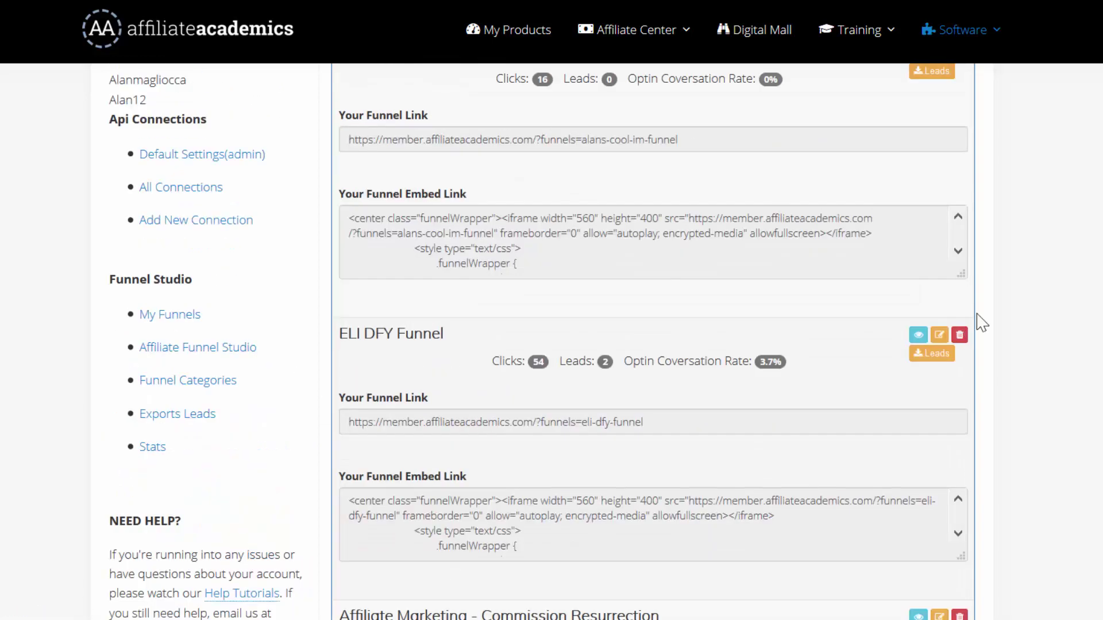
pyautogui.scroll(3, 1046, 276)
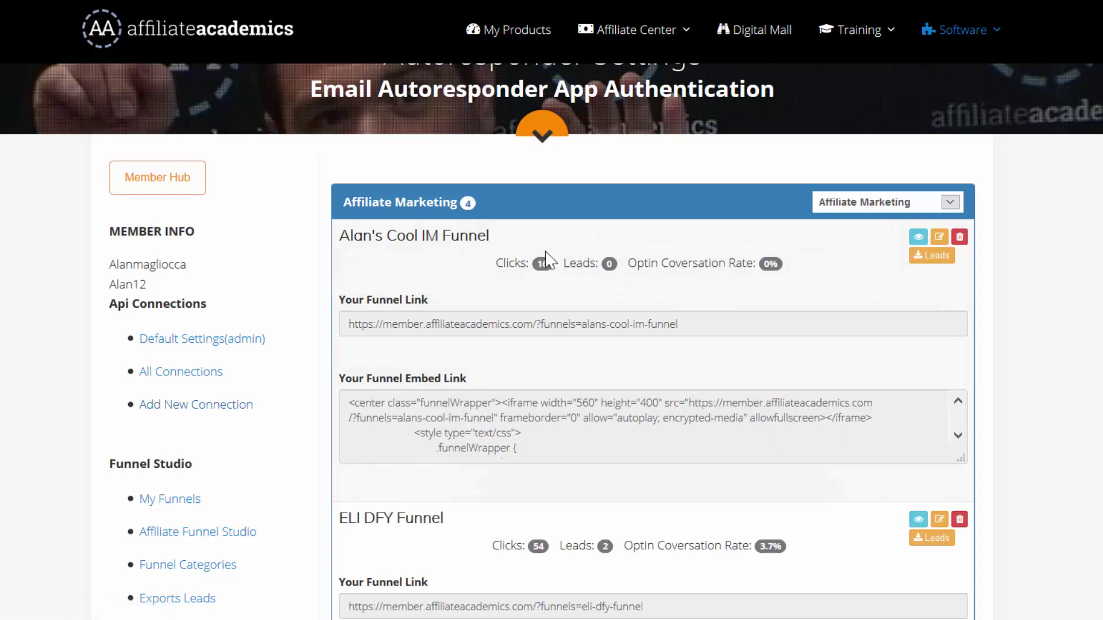
pyautogui.scroll(-3, 776, 287)
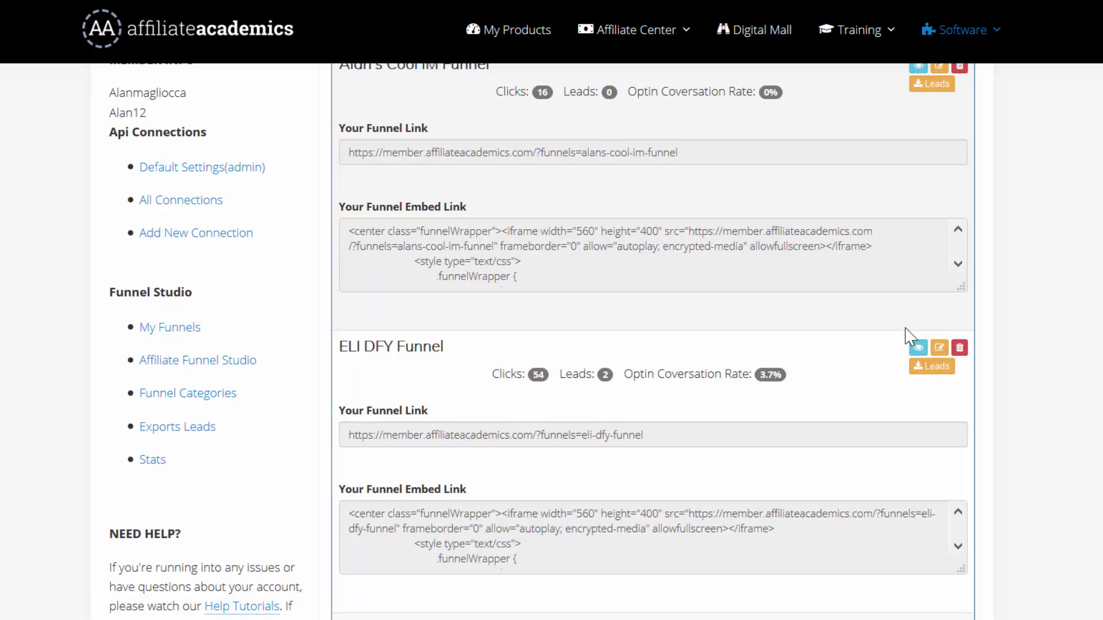
pyautogui.scroll(2, 893, 336)
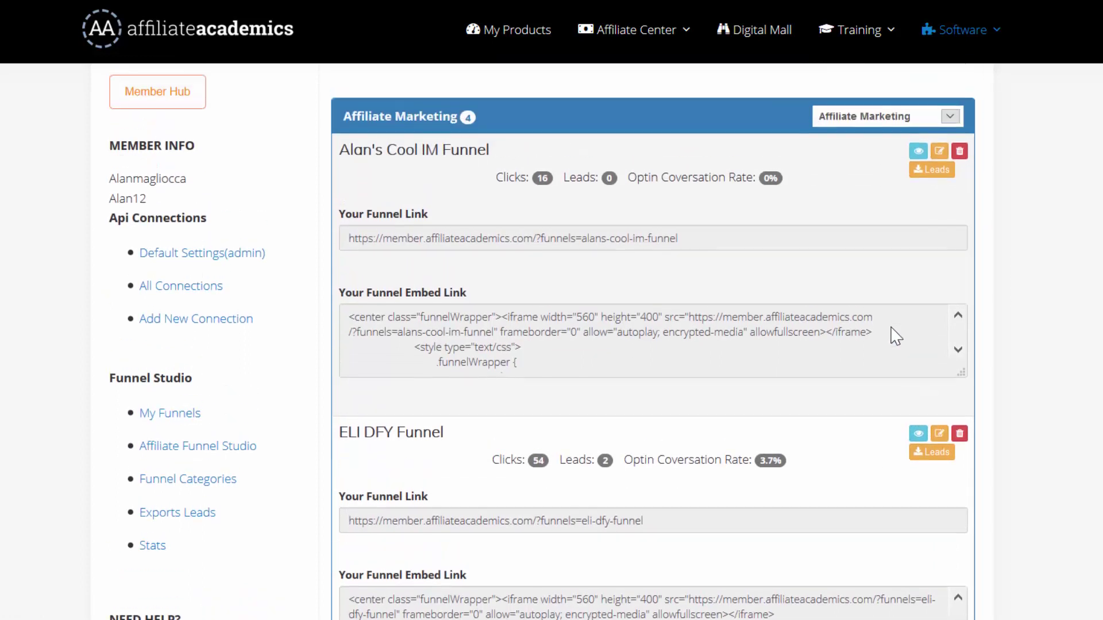